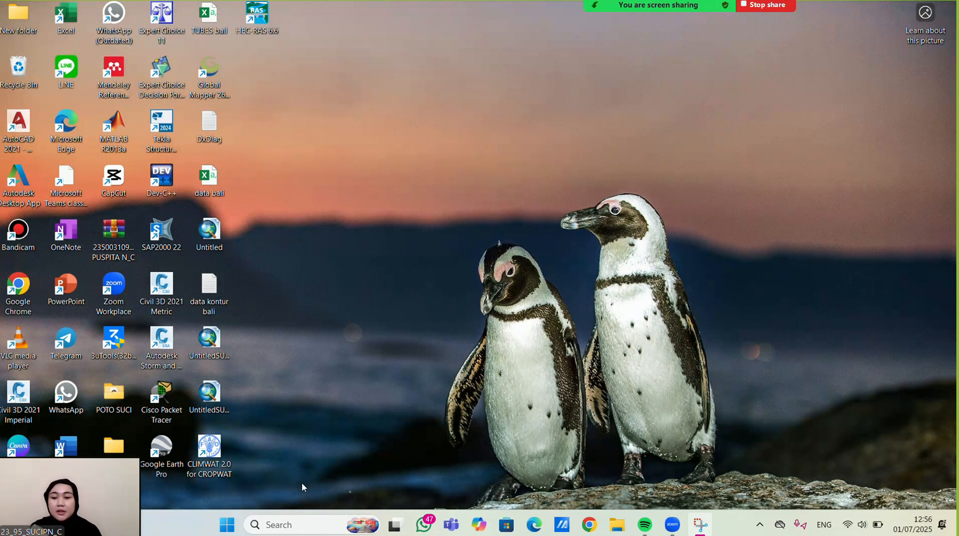
# Launch ArcMap 10.7.1 and create a new map from the Normal.mxt template in My Templates
pyautogui.click(292, 525)
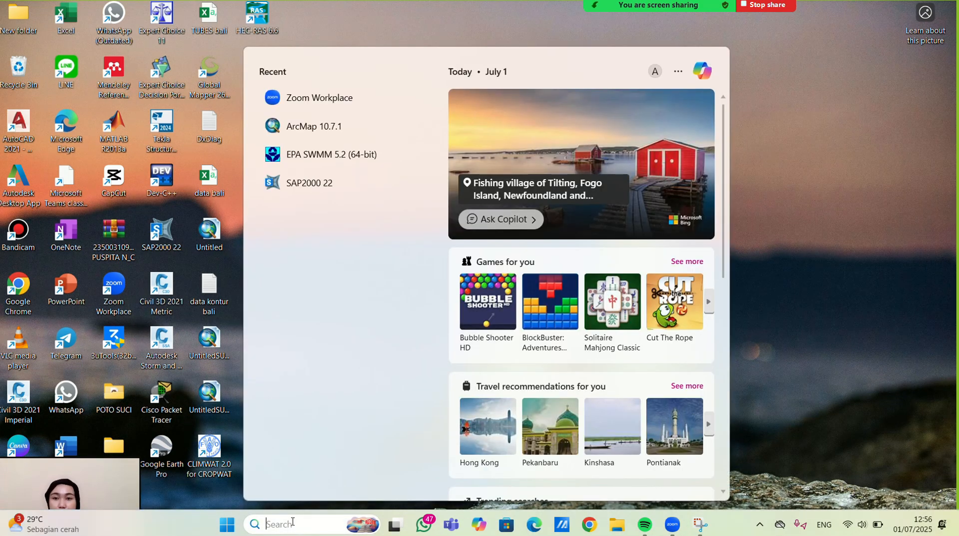
pyautogui.click(319, 129)
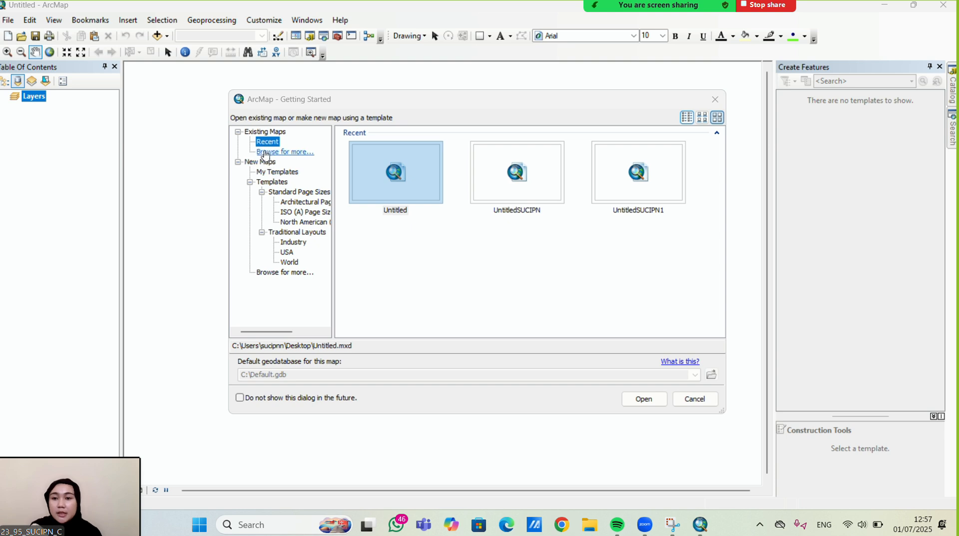
pyautogui.click(254, 163)
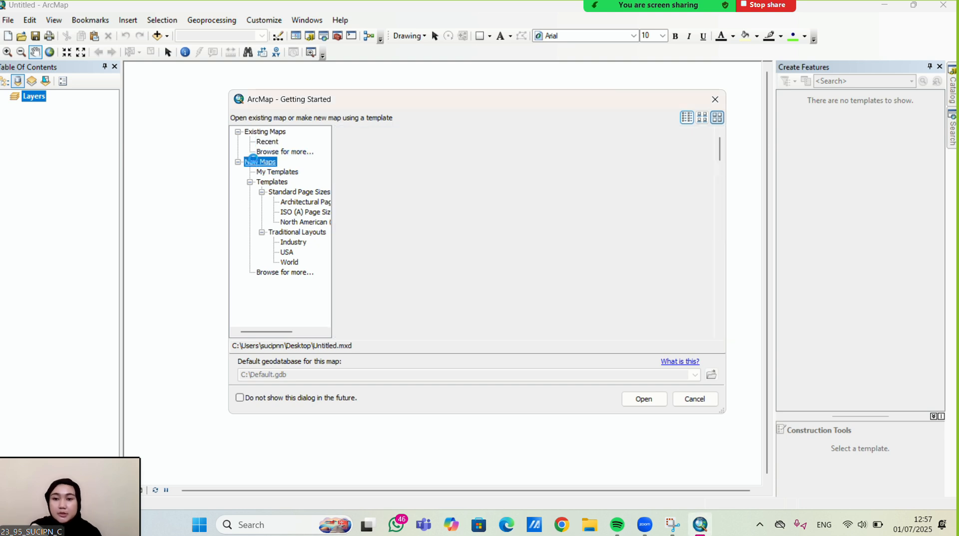
pyautogui.click(396, 183)
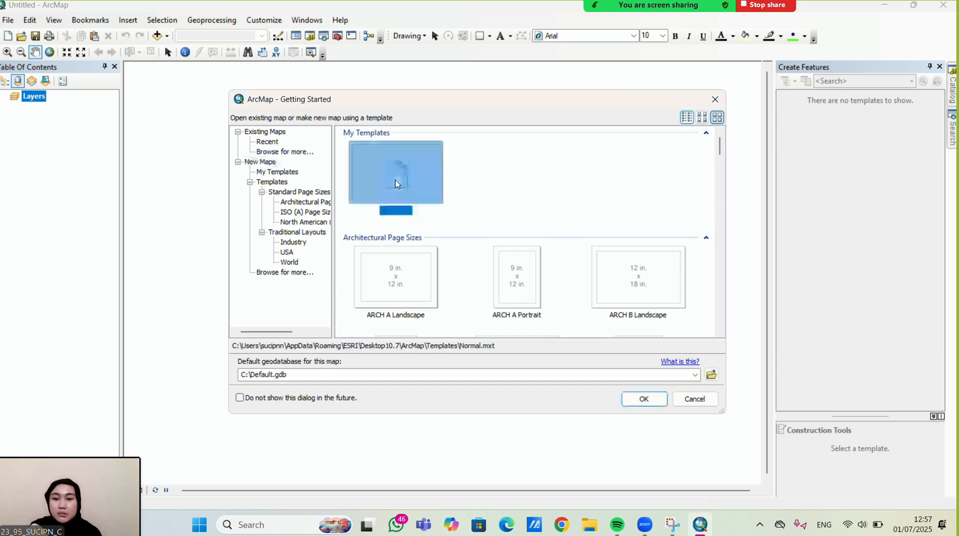
pyautogui.click(644, 400)
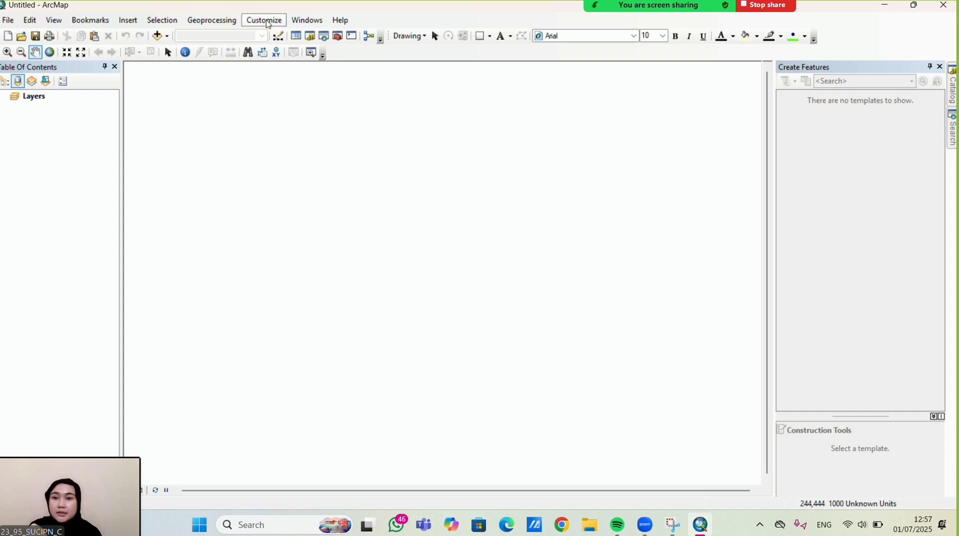
# Review which ArcMap extensions, such as 3D Analyst and Spatial Analyst, are enabled
pyautogui.click(266, 23)
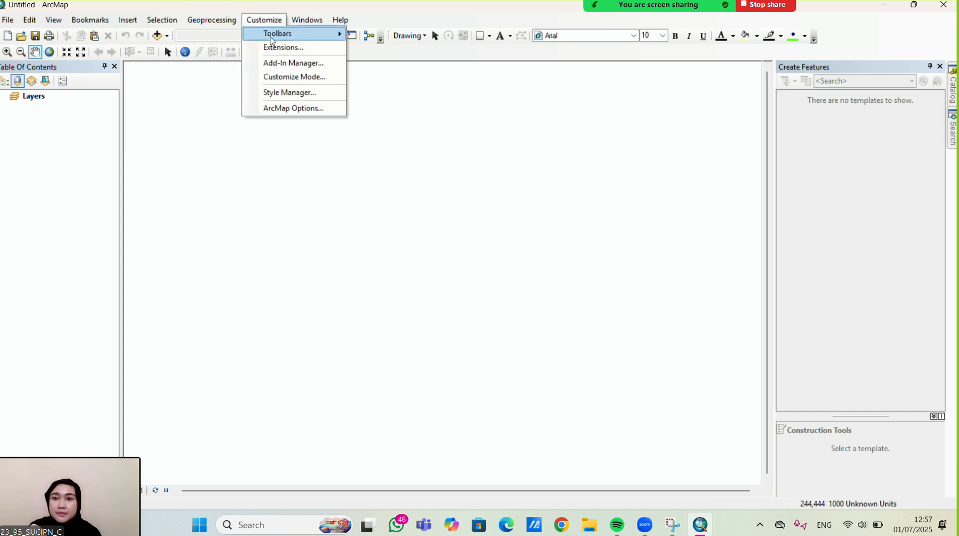
pyautogui.click(283, 48)
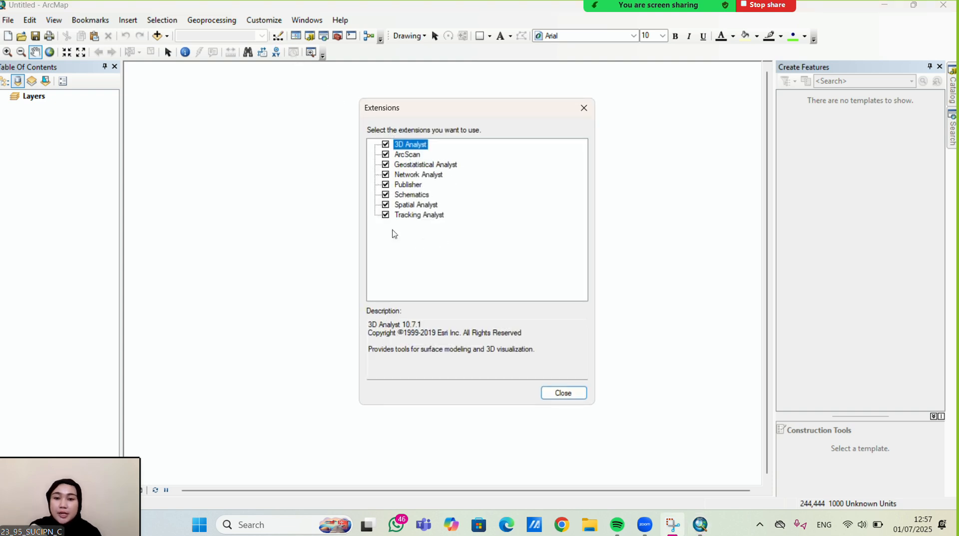
pyautogui.click(565, 393)
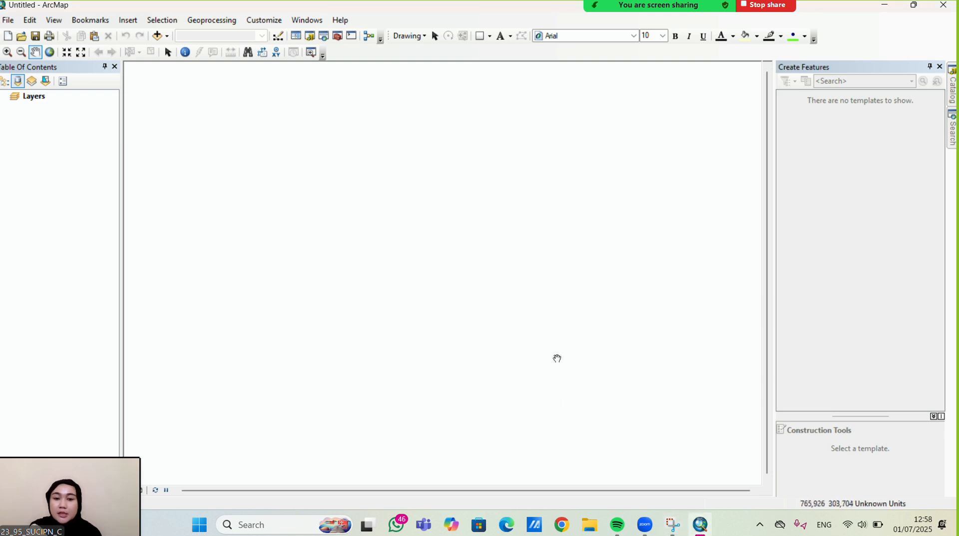
# Open the Layers data frame's coordinate system settings and expand the projected UTM, WGS 1984, Northern Hemisphere systems
pyautogui.click(42, 96)
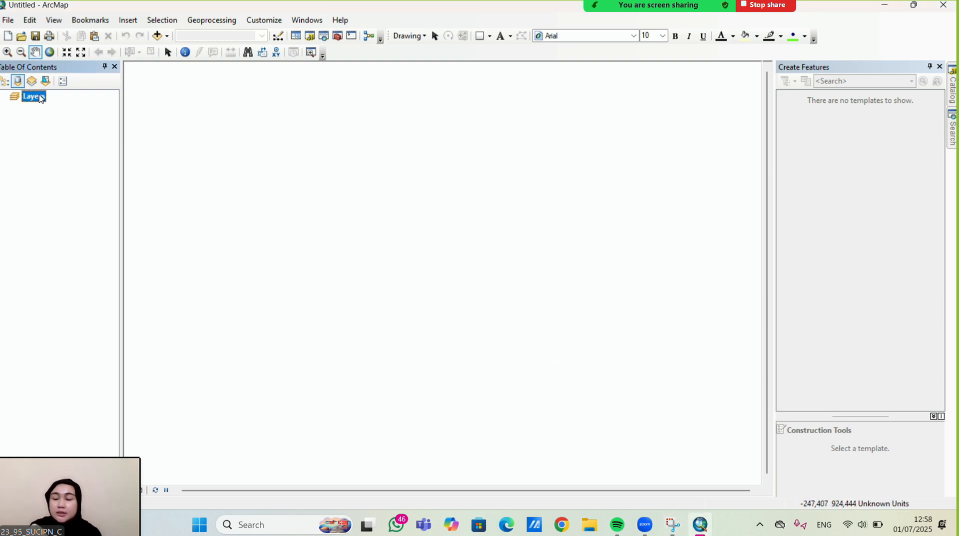
pyautogui.rightClick(41, 98)
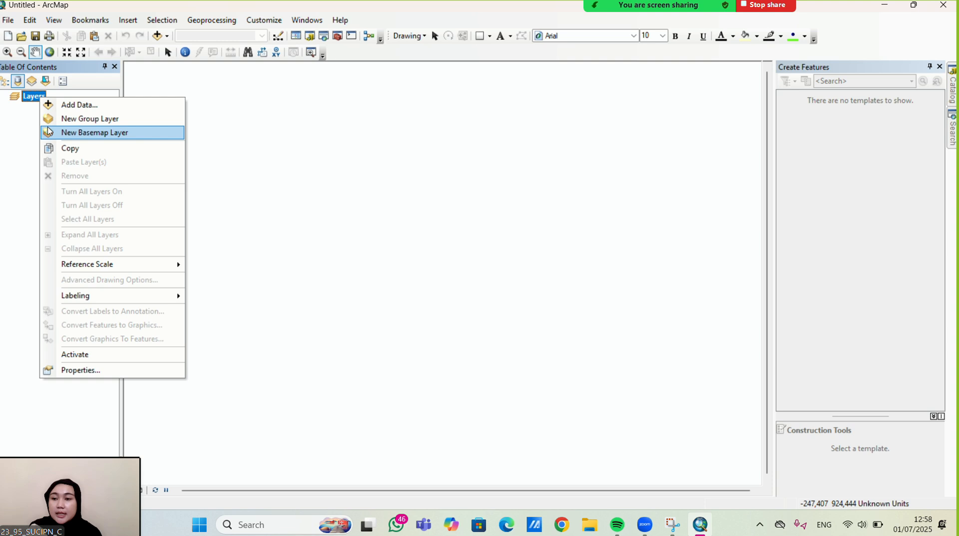
pyautogui.click(90, 372)
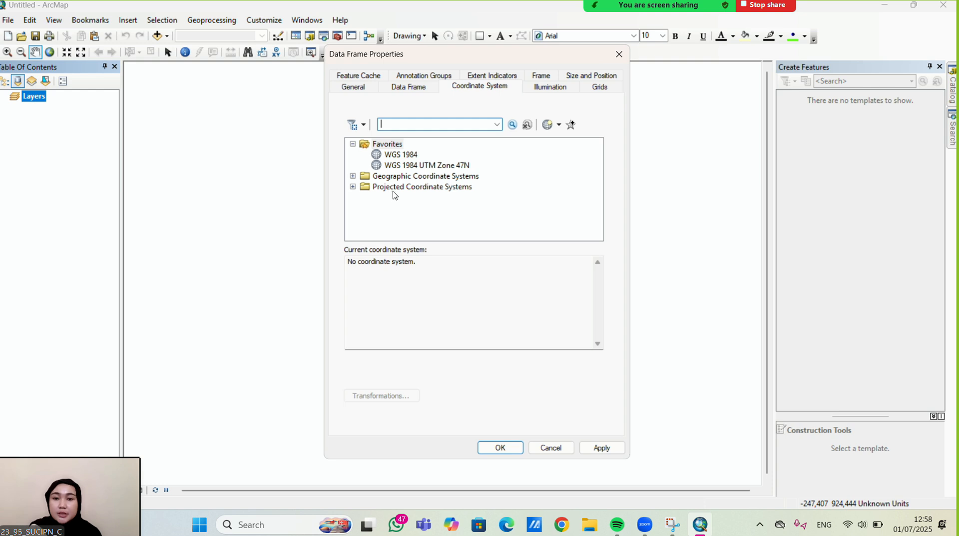
pyautogui.click(352, 187)
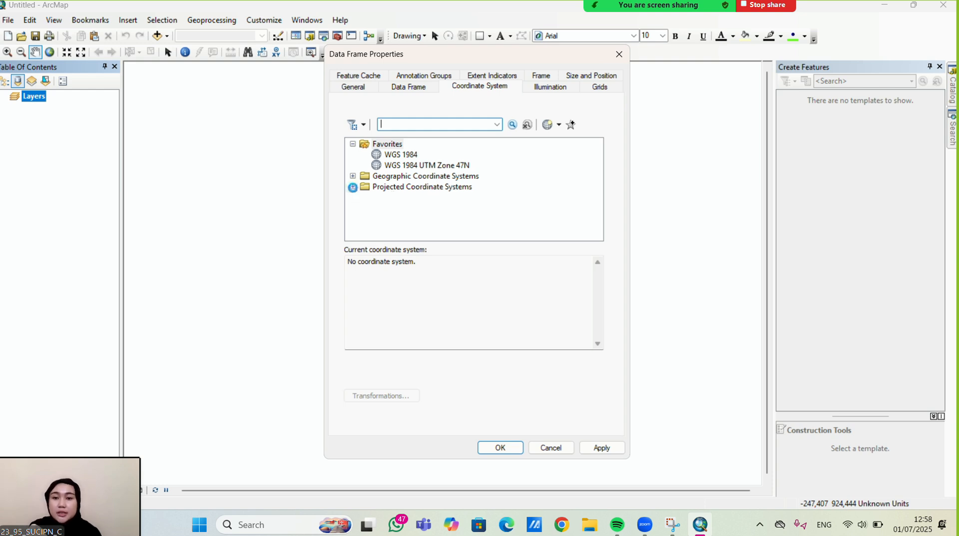
pyautogui.scroll(-2, 394, 204)
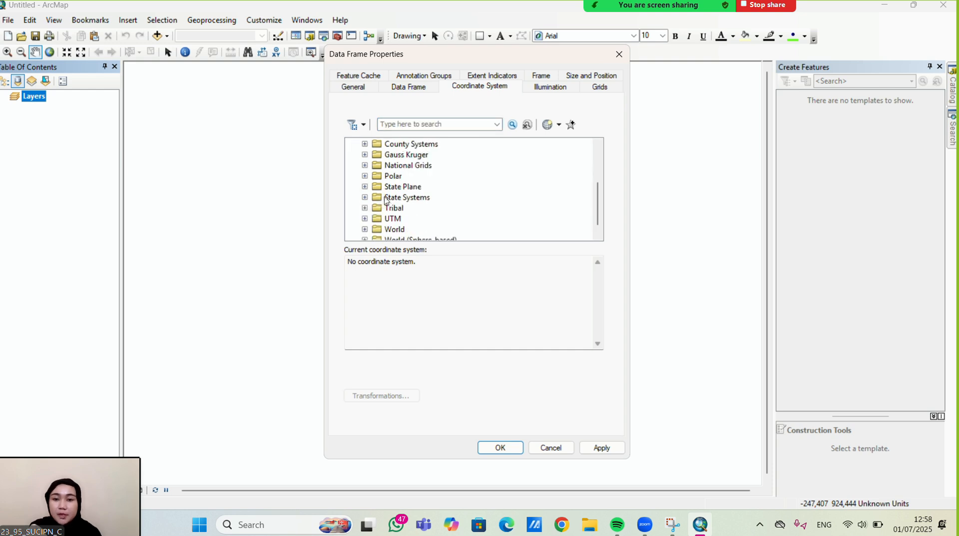
pyautogui.click(365, 208)
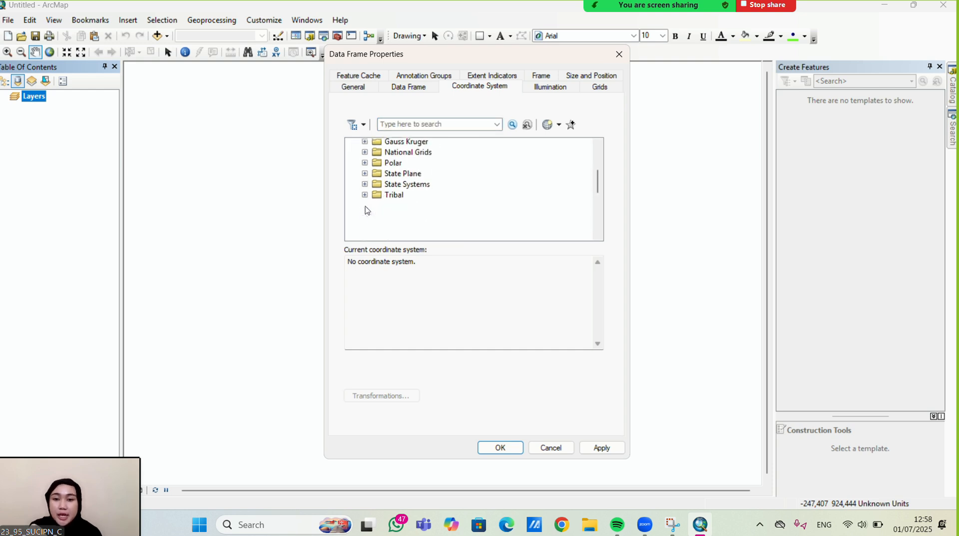
pyautogui.scroll(-1, 434, 209)
pyautogui.scroll(-1, 434, 209)
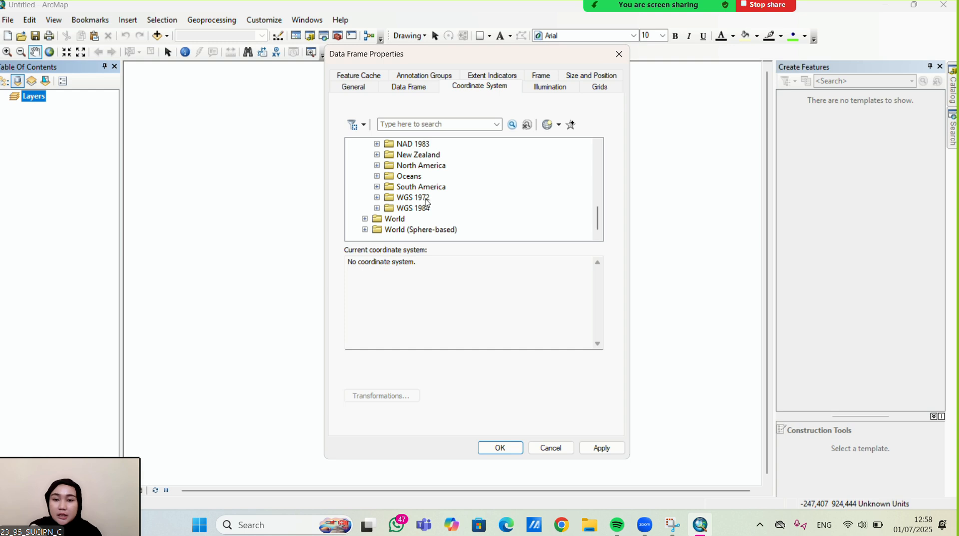
pyautogui.click(377, 208)
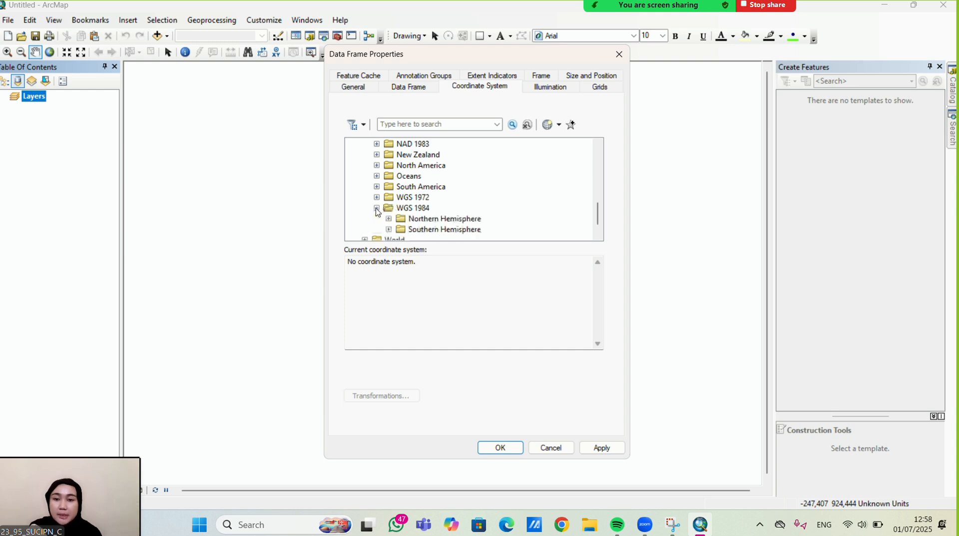
pyautogui.scroll(-1, 415, 205)
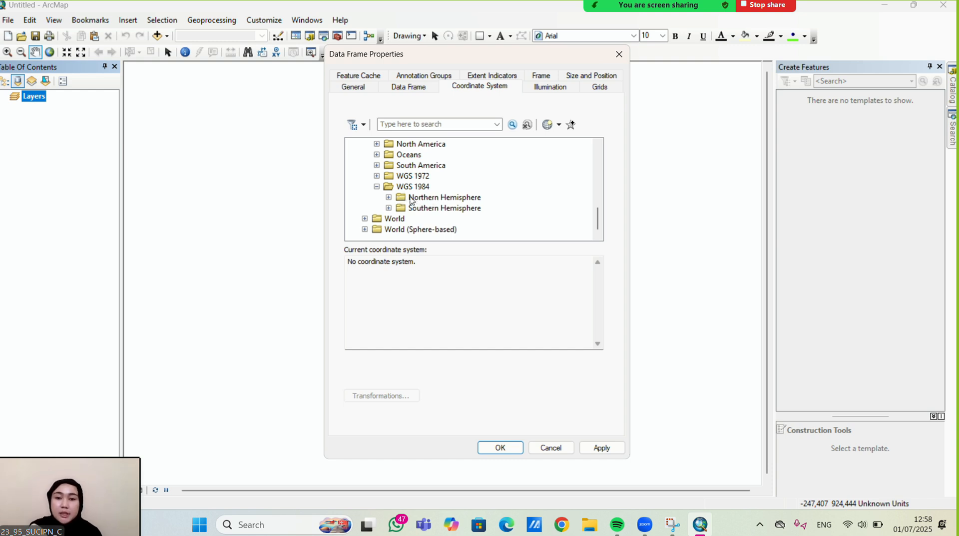
pyautogui.doubleClick(399, 200)
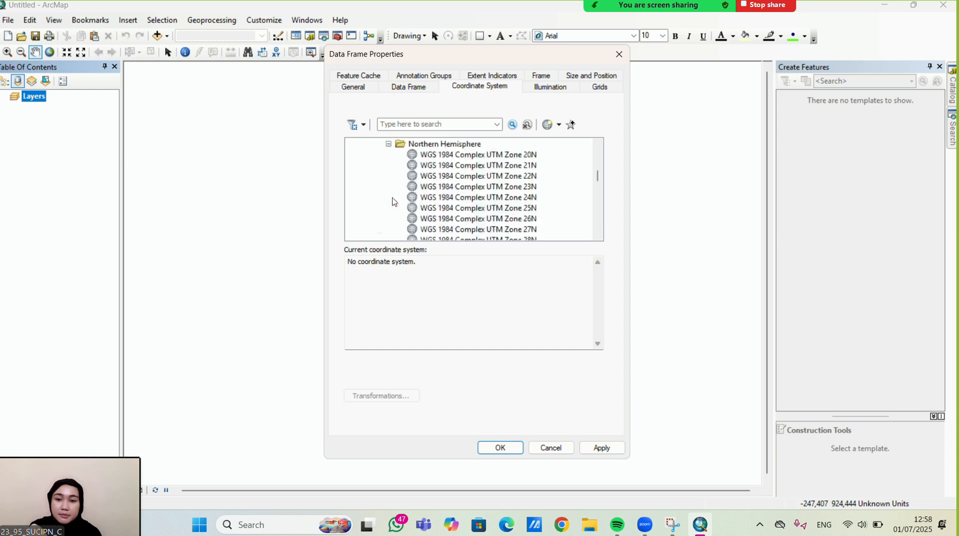
# Assign the WGS 1984 UTM Zone 47N coordinate system to the Layers data frame
pyautogui.scroll(-3, 431, 195)
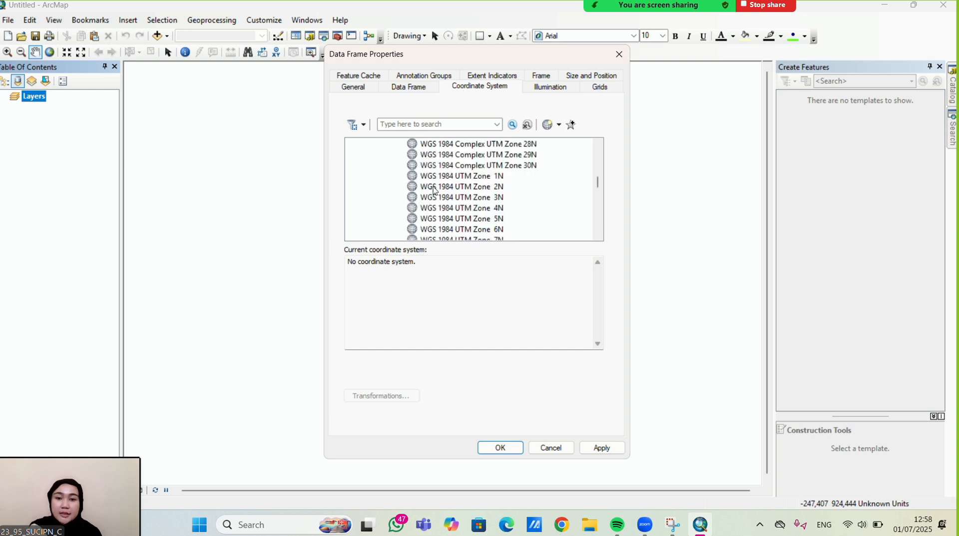
pyautogui.scroll(-5, 443, 192)
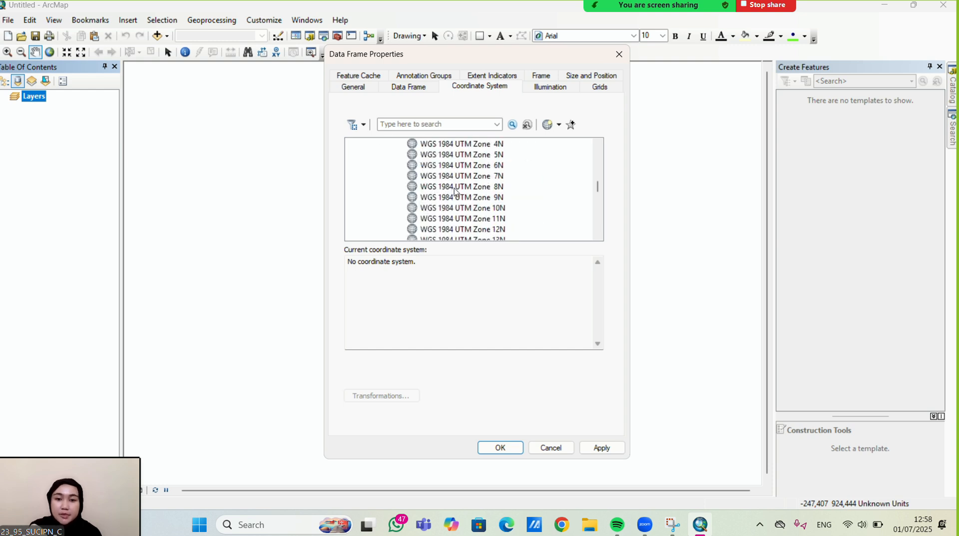
pyautogui.scroll(-11, 455, 187)
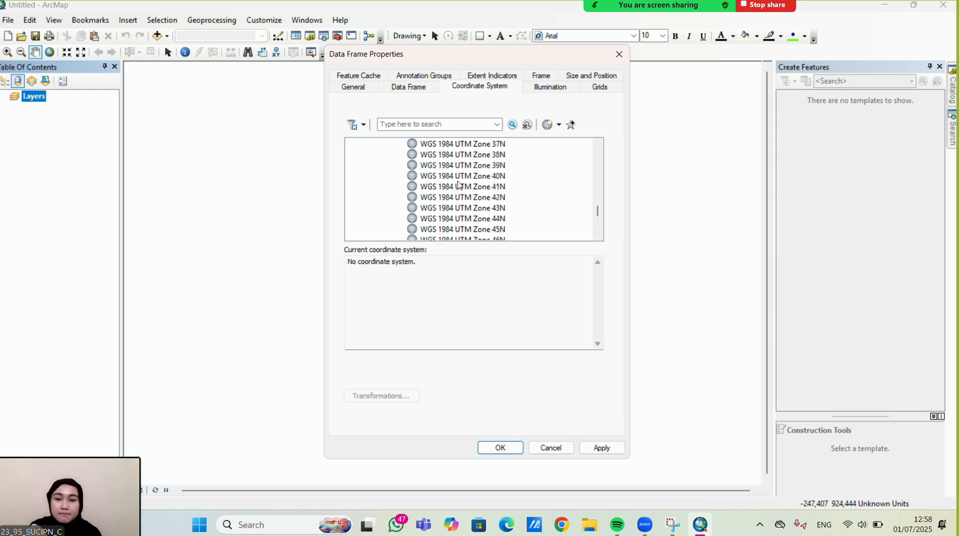
pyautogui.scroll(2, 486, 186)
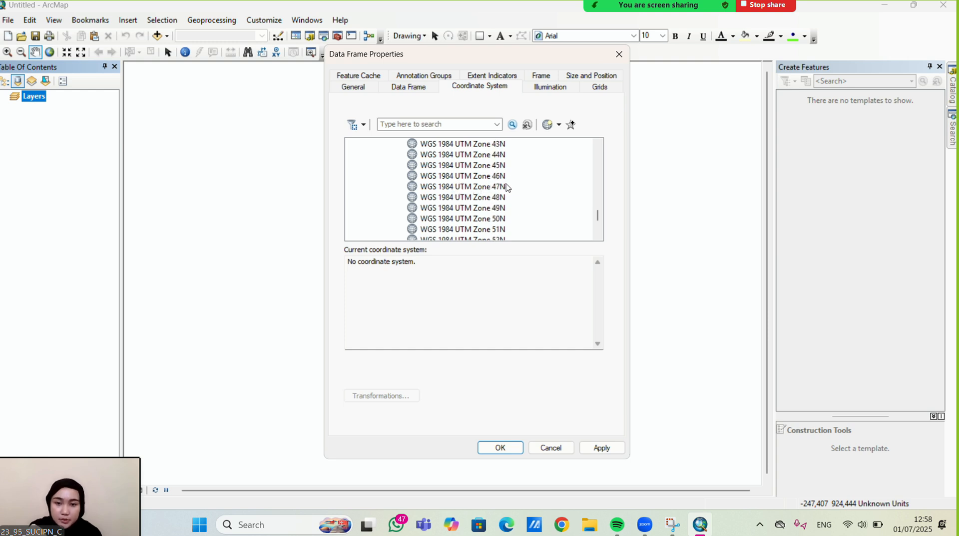
pyautogui.click(504, 187)
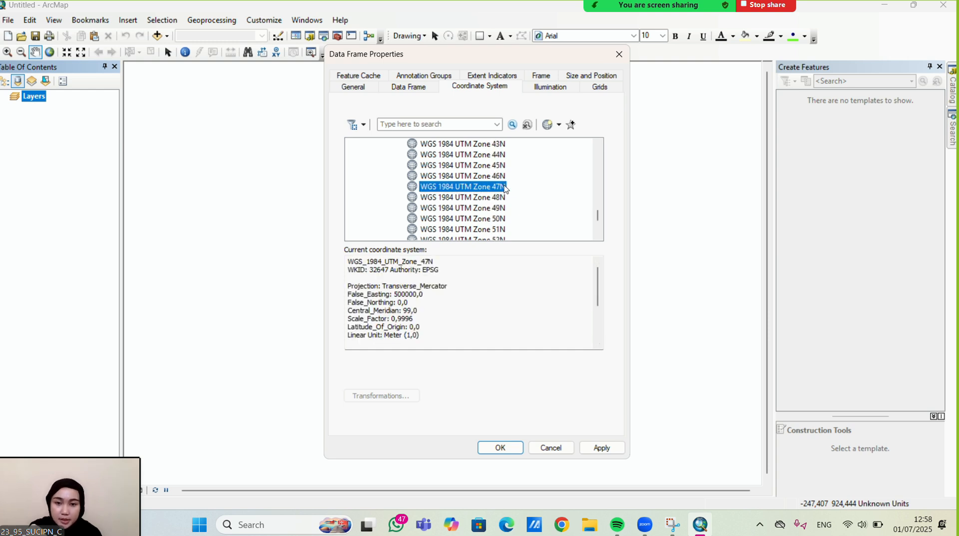
pyautogui.click(602, 448)
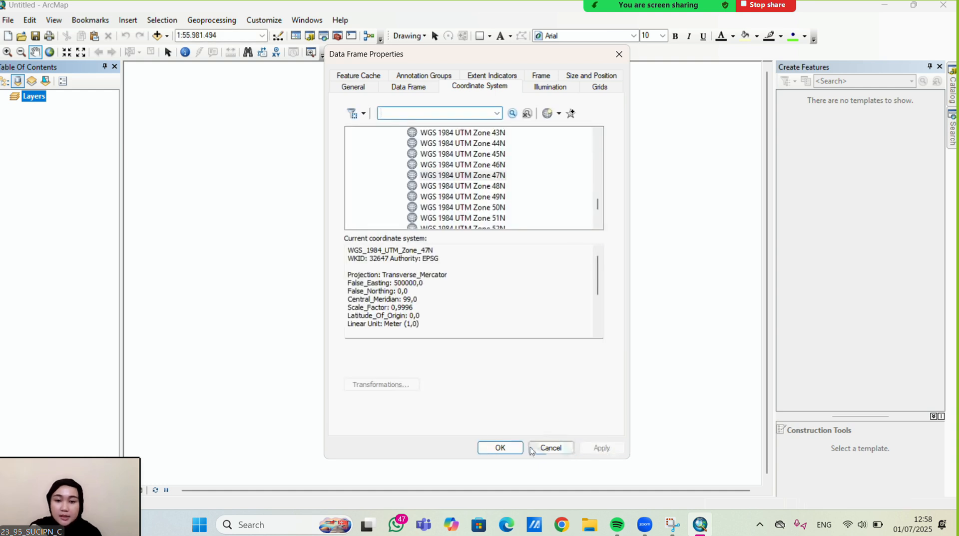
pyautogui.click(501, 448)
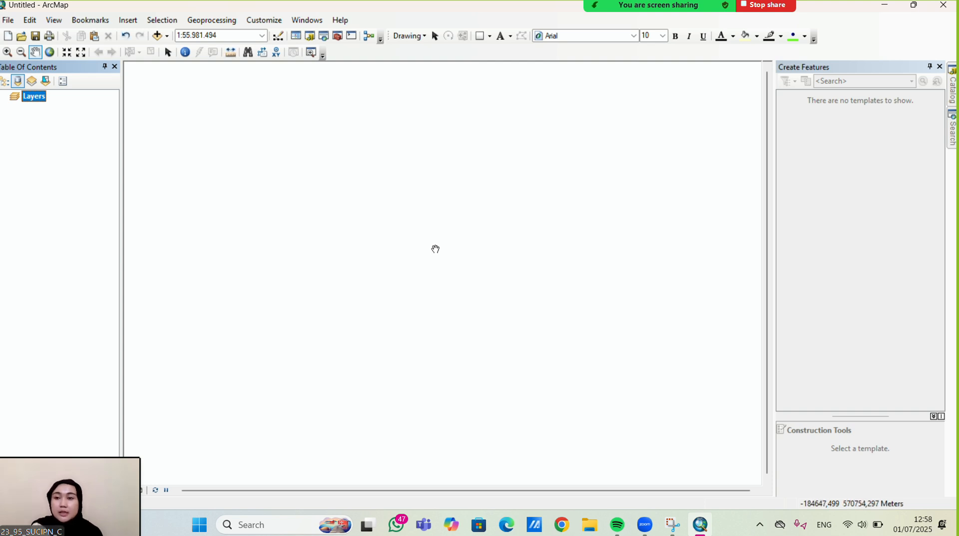
# Start adding data and browse to the Data Digital Elevation Model Sitakkurak folder within APTEK UAS, Bendung Sitakkurak
pyautogui.click(168, 36)
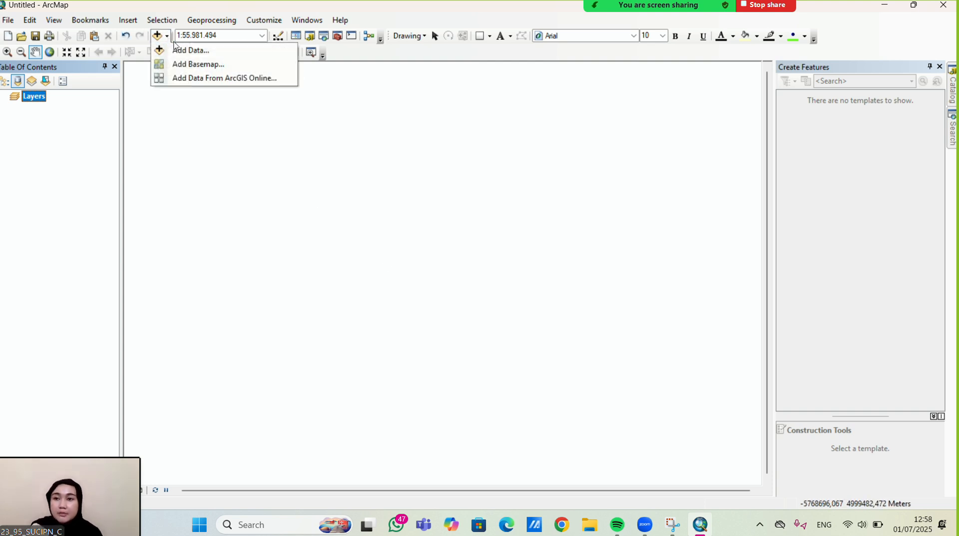
pyautogui.click(188, 50)
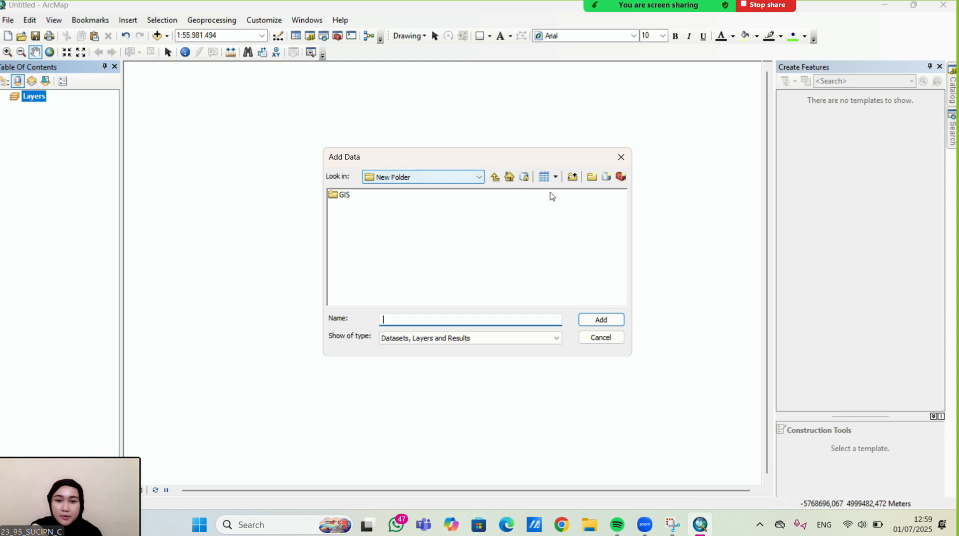
pyautogui.click(432, 179)
pyautogui.click(432, 196)
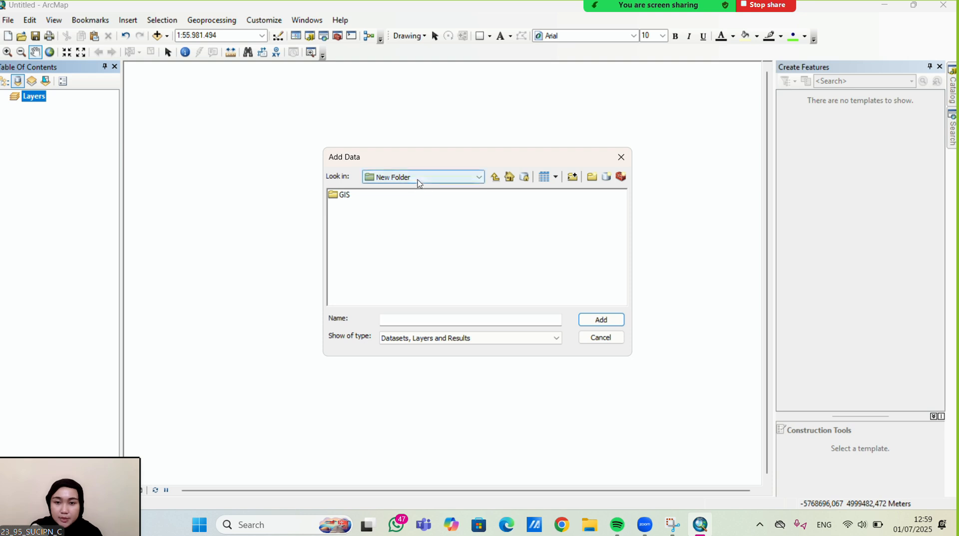
pyautogui.click(417, 180)
pyautogui.click(419, 193)
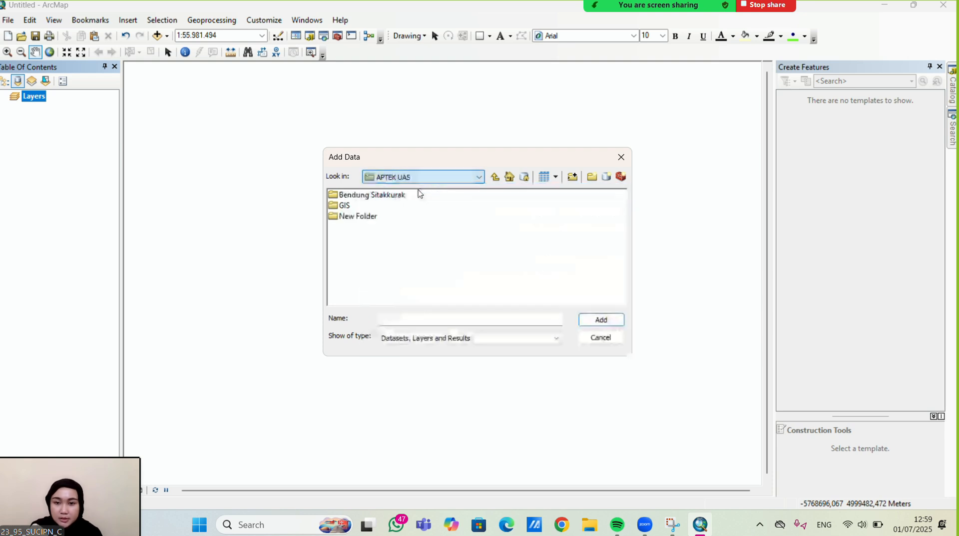
pyautogui.doubleClick(379, 196)
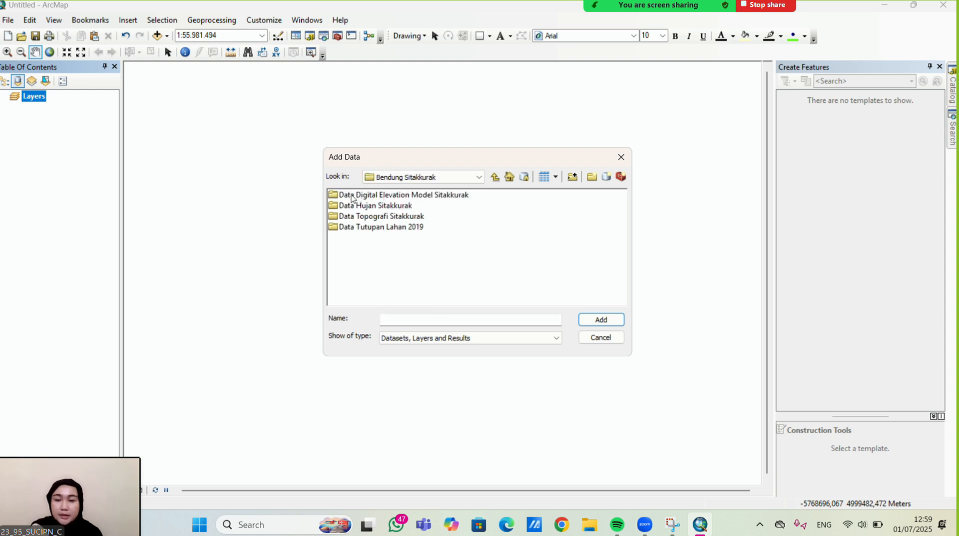
pyautogui.doubleClick(421, 196)
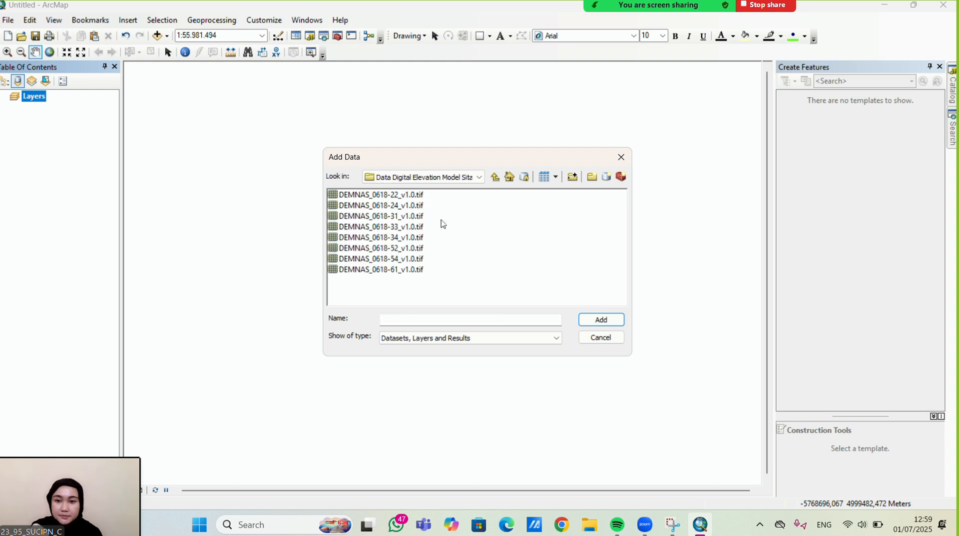
# Add all eight DEMNAS_0618 TIFF elevation tiles to the map, accepting their missing spatial reference
pyautogui.click(410, 22)
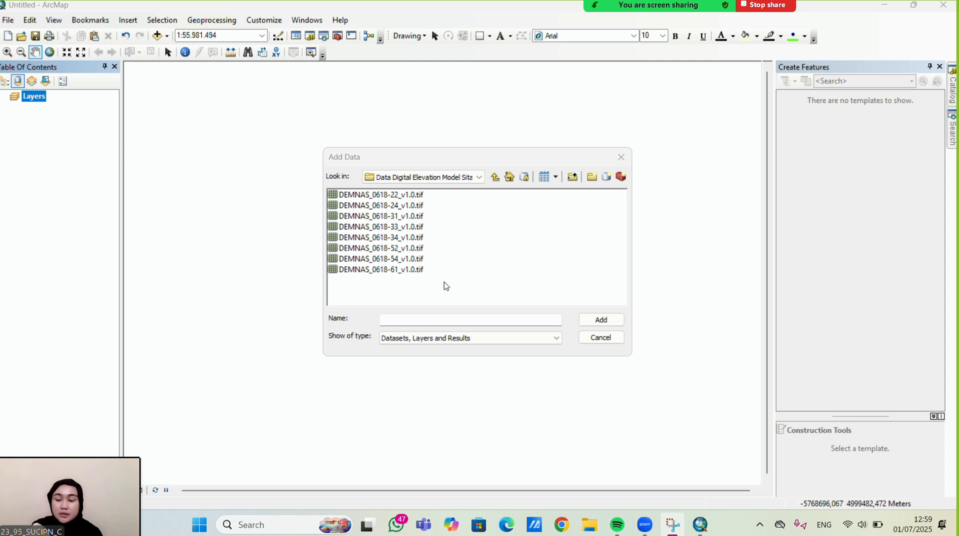
pyautogui.moveTo(432, 291); pyautogui.dragTo(367, 195)
pyautogui.click(601, 320)
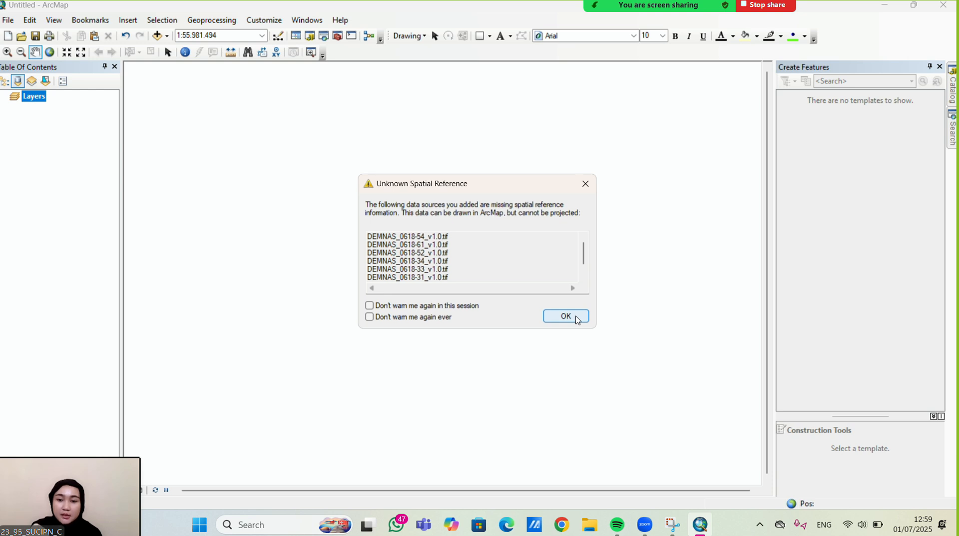
pyautogui.click(565, 317)
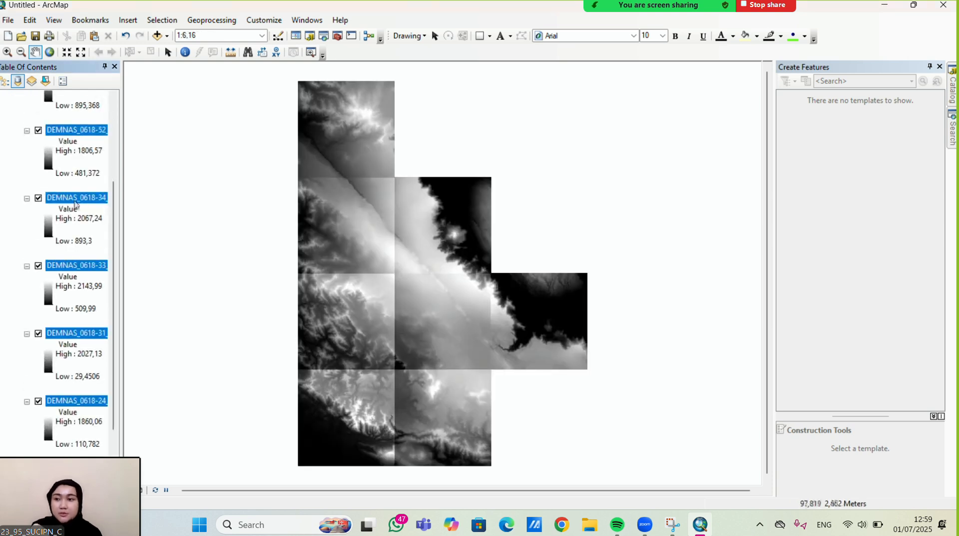
pyautogui.scroll(5, 31, 154)
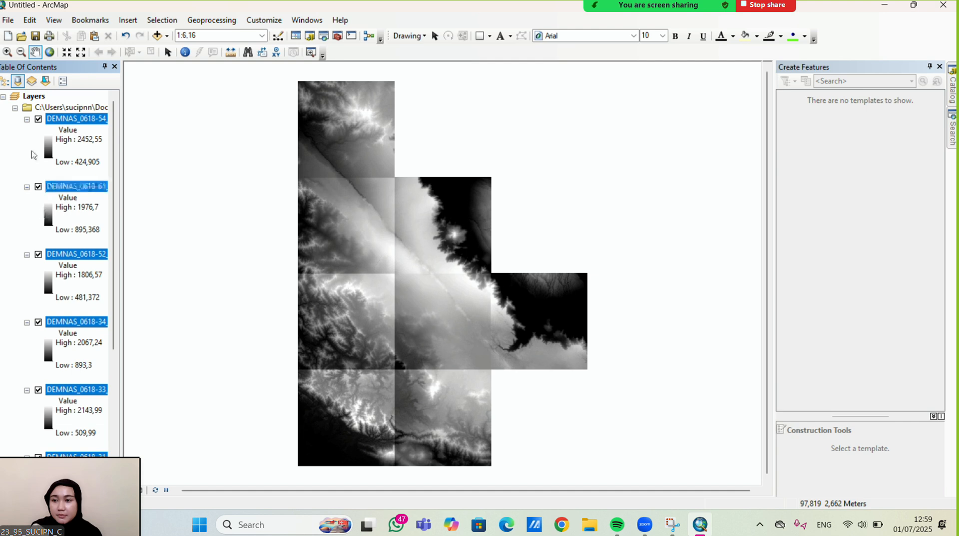
# Collapse the legends of all eight DEMNAS_0618 layers in the table of contents
pyautogui.click(26, 120)
pyautogui.click(26, 130)
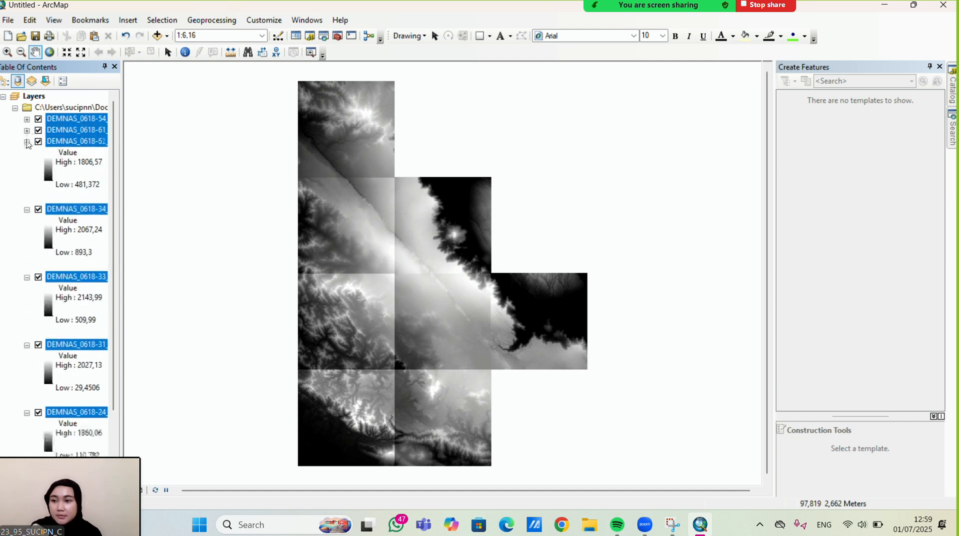
pyautogui.click(26, 142)
pyautogui.click(27, 153)
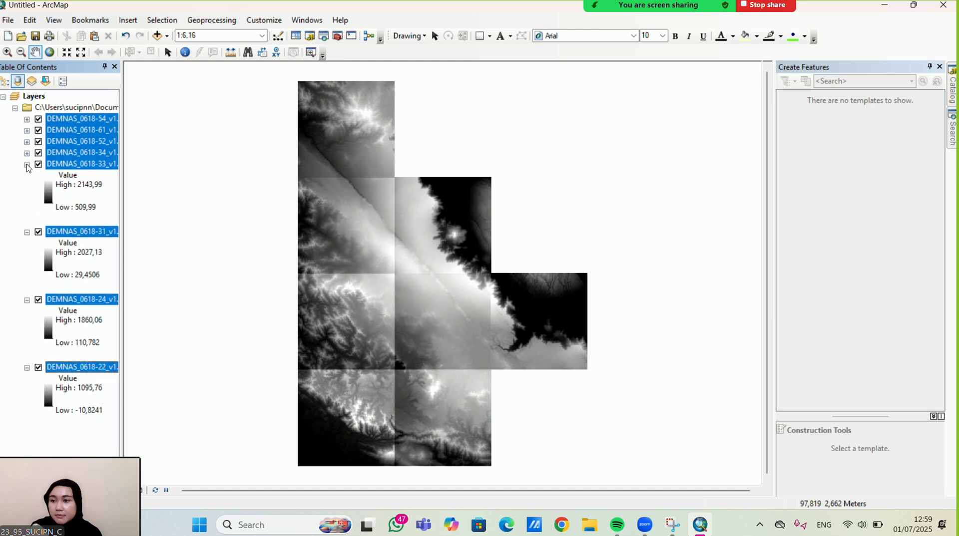
pyautogui.click(27, 165)
pyautogui.click(26, 175)
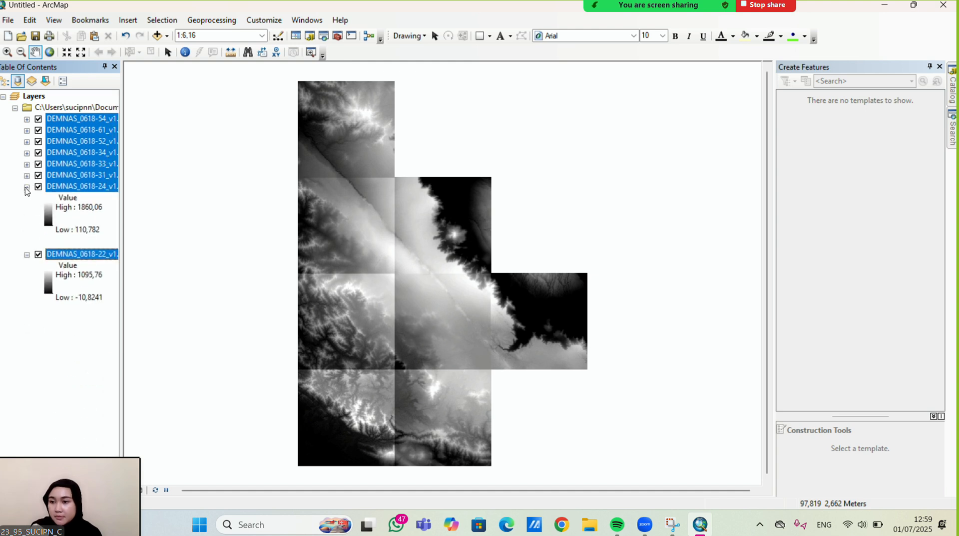
pyautogui.click(27, 187)
pyautogui.click(27, 199)
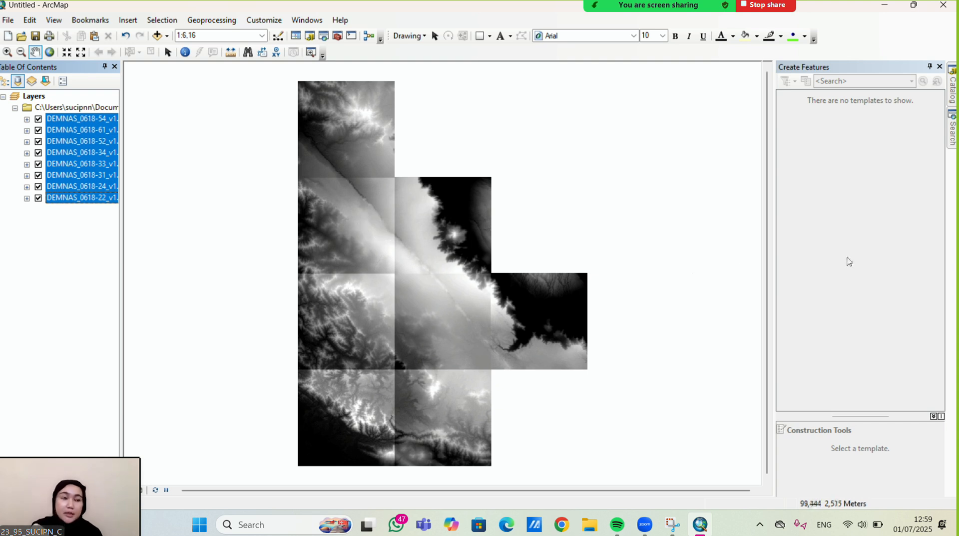
# Search for "mosaic to new raster" and open the Mosaic To New Raster data management tool
pyautogui.click(952, 131)
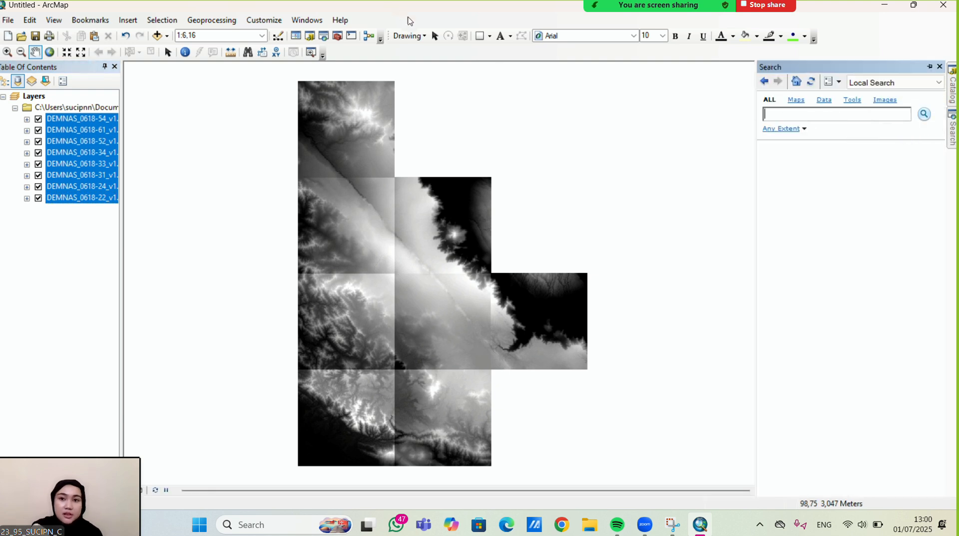
pyautogui.click(409, 21)
pyautogui.click(777, 116)
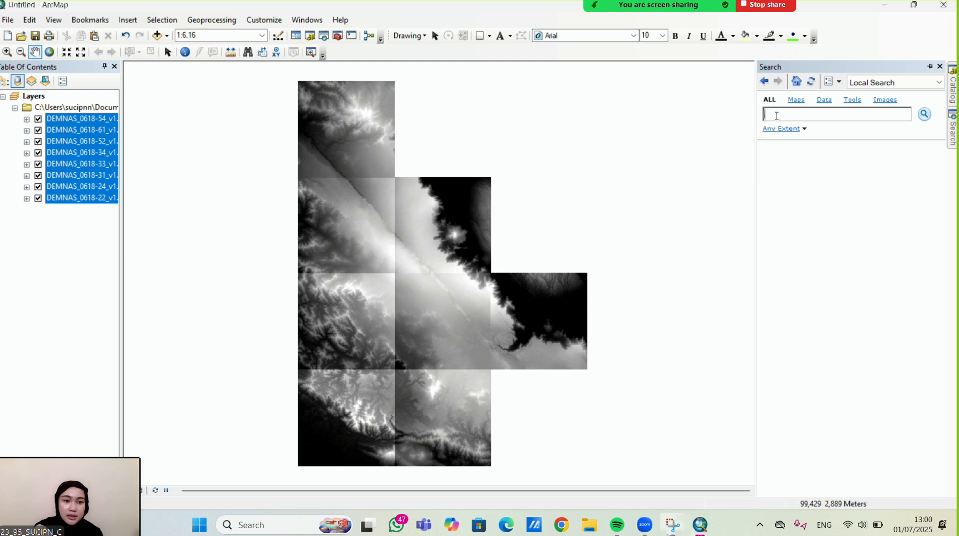
pyautogui.write('mosaic t')
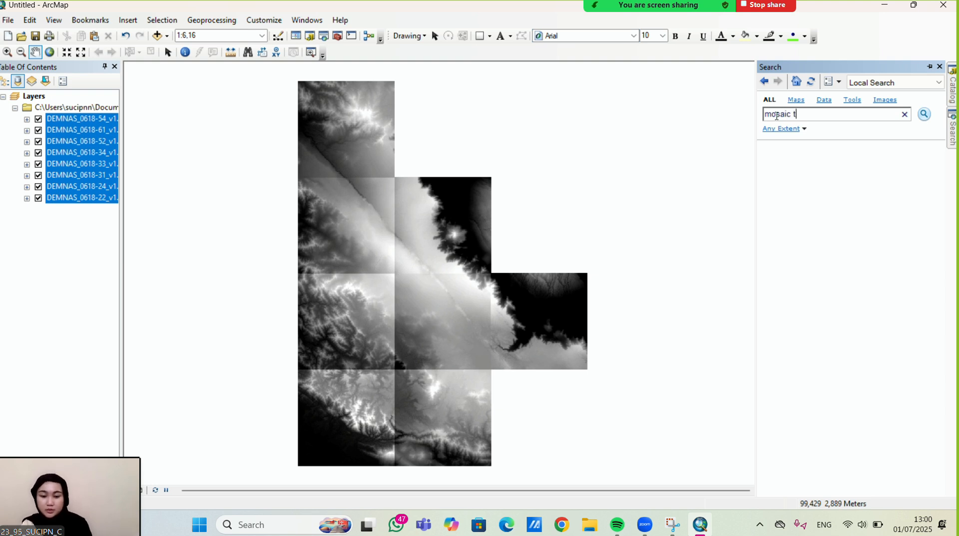
pyautogui.write('new raster')
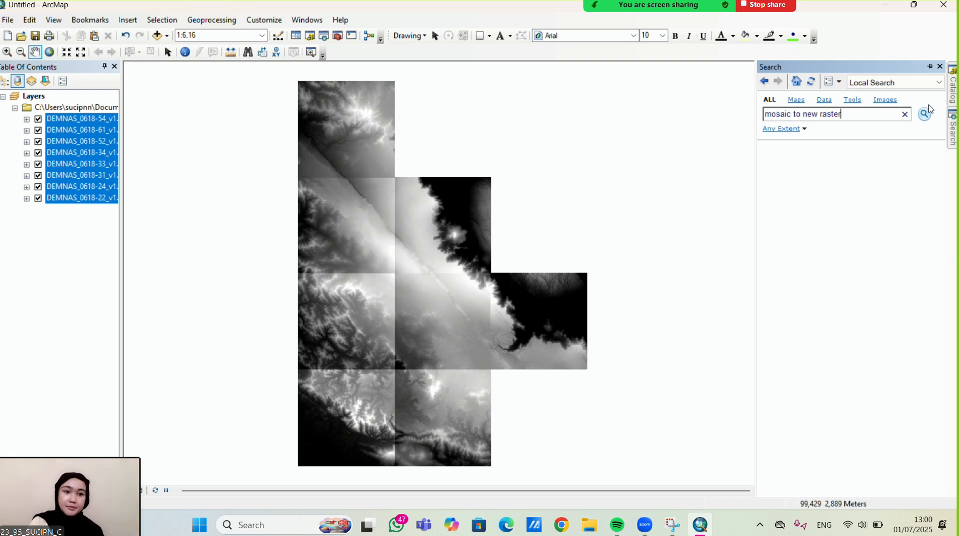
pyautogui.click(925, 115)
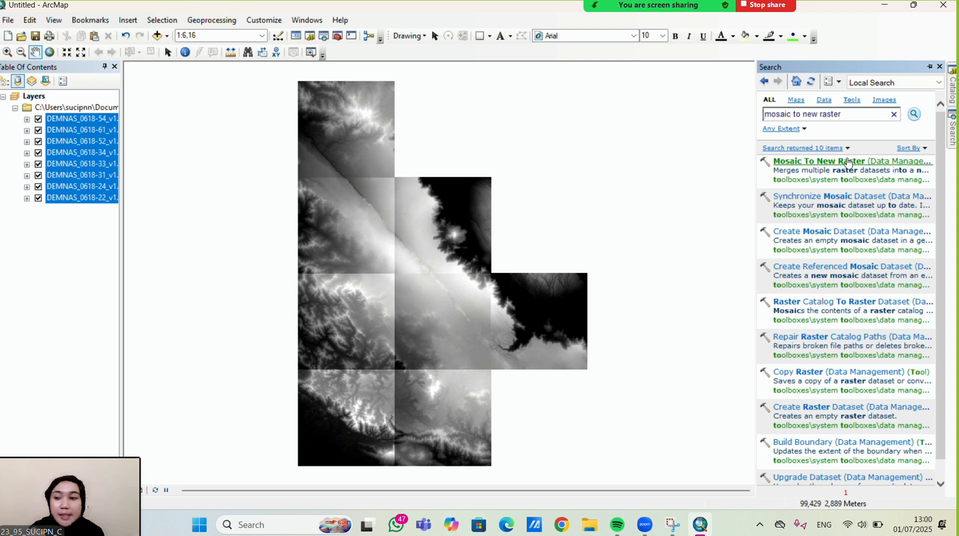
pyautogui.click(847, 161)
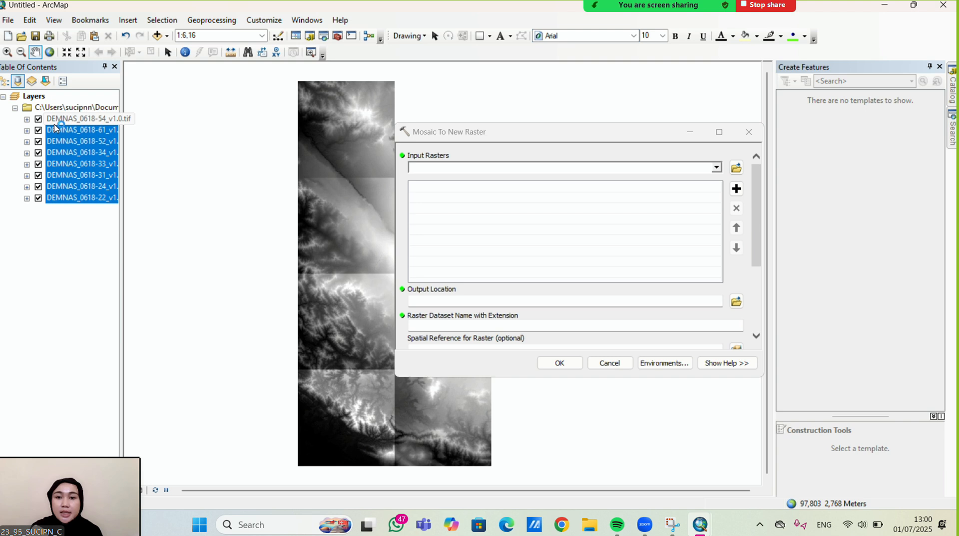
# Add all eight DEMNAS layers as input rasters and browse to the APTEK UAS folder for the output location
pyautogui.keyDown('ctrl'); pyautogui.click(55, 120); pyautogui.keyUp('ctrl')
pyautogui.moveTo(55, 120); pyautogui.dragTo(443, 224)
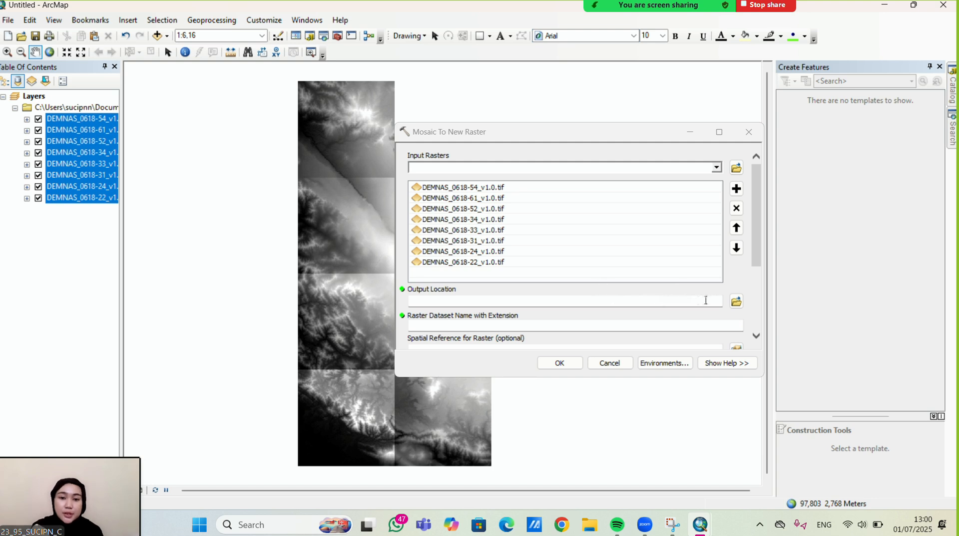
pyautogui.click(736, 301)
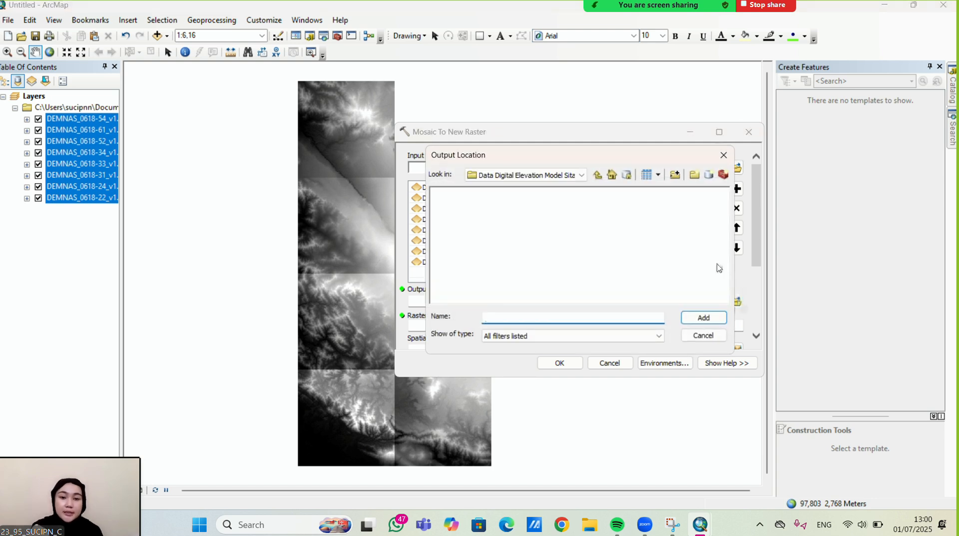
pyautogui.click(539, 175)
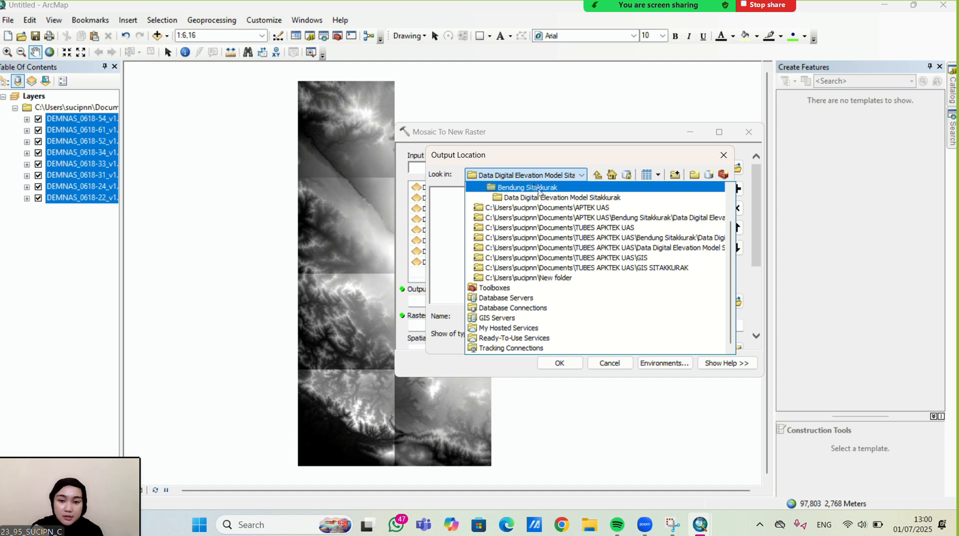
pyautogui.scroll(1, 538, 199)
pyautogui.click(539, 216)
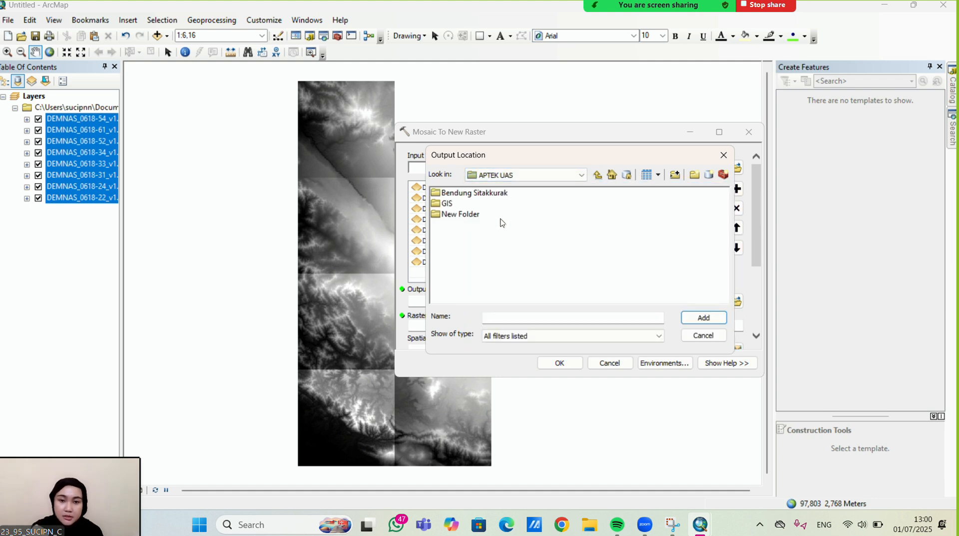
# Create a new folder inside APTEK UAS and try to name it GIS
pyautogui.click(695, 176)
pyautogui.press('BackSpace')
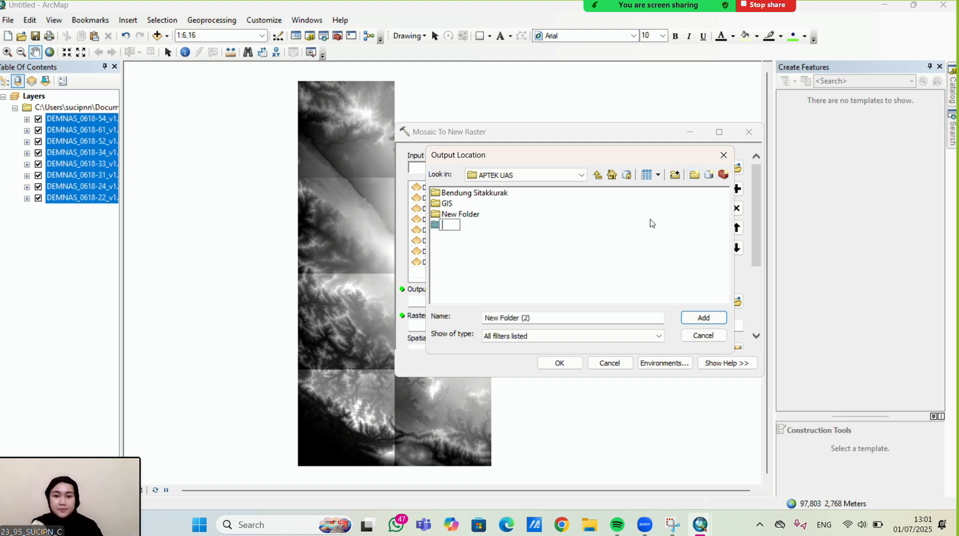
pyautogui.write('GIA')
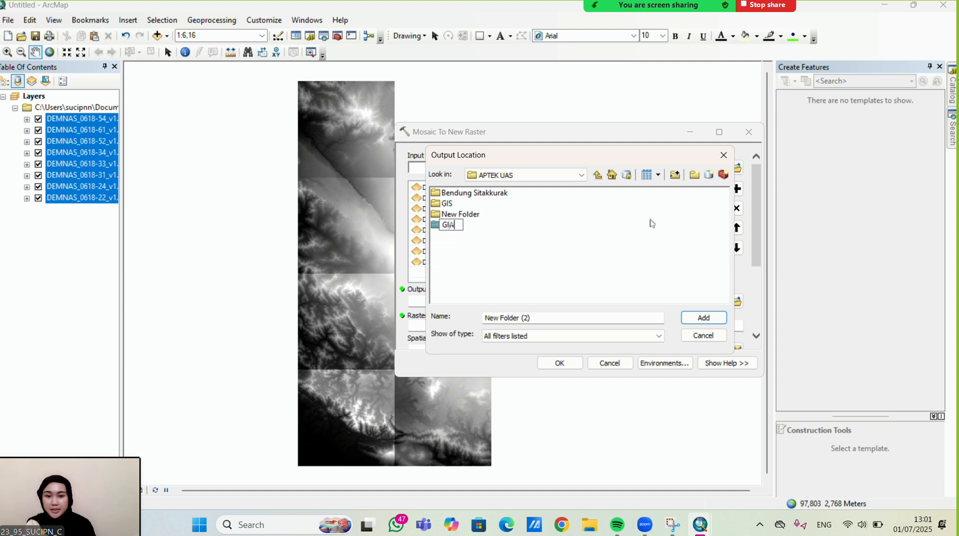
pyautogui.press('BackSpace')
pyautogui.write('S')
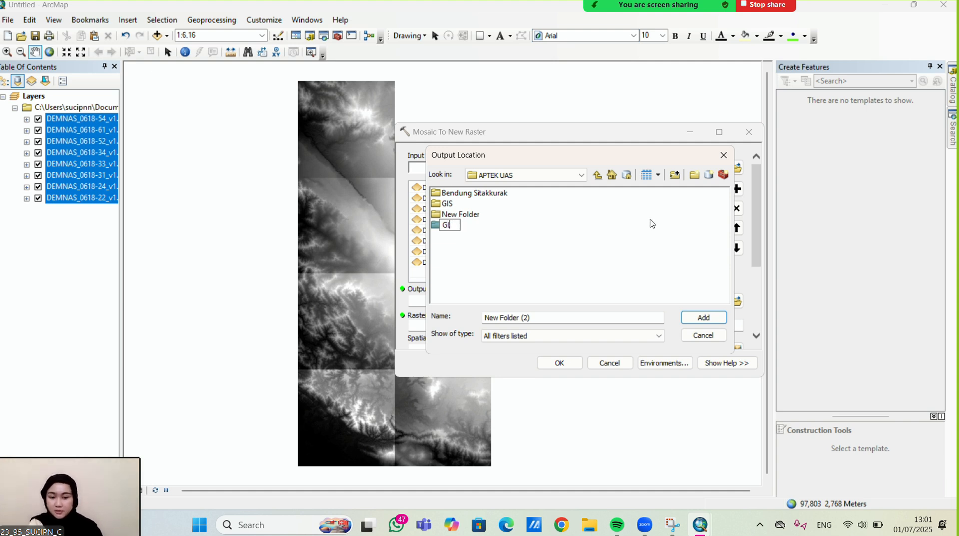
pyautogui.press('Return')
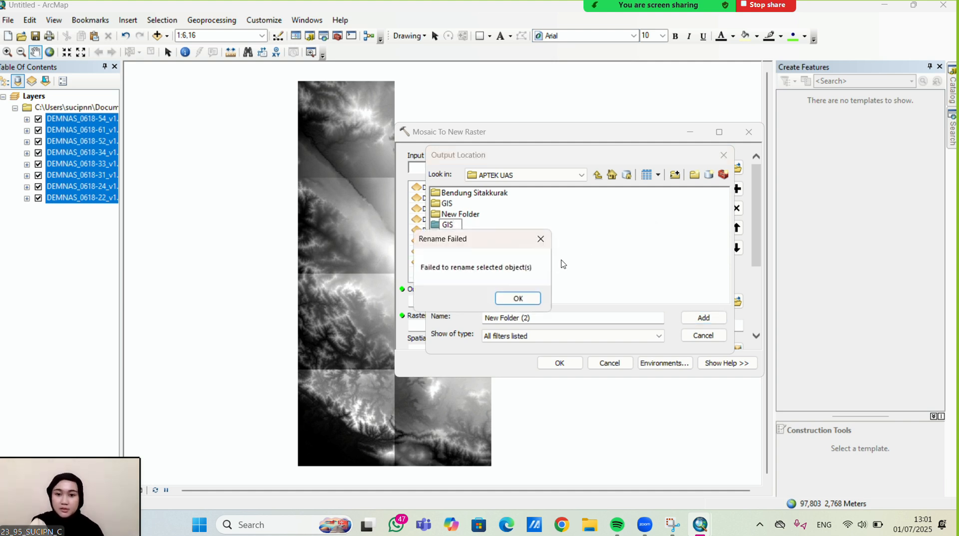
pyautogui.click(540, 239)
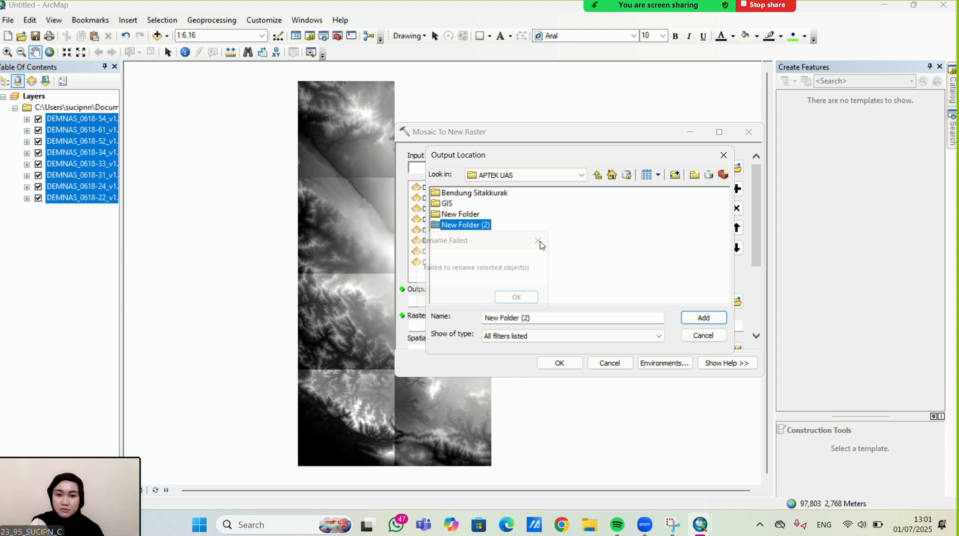
# Rename the new folder TUBES GIS and set it as the mosaic's output location
pyautogui.click(466, 226)
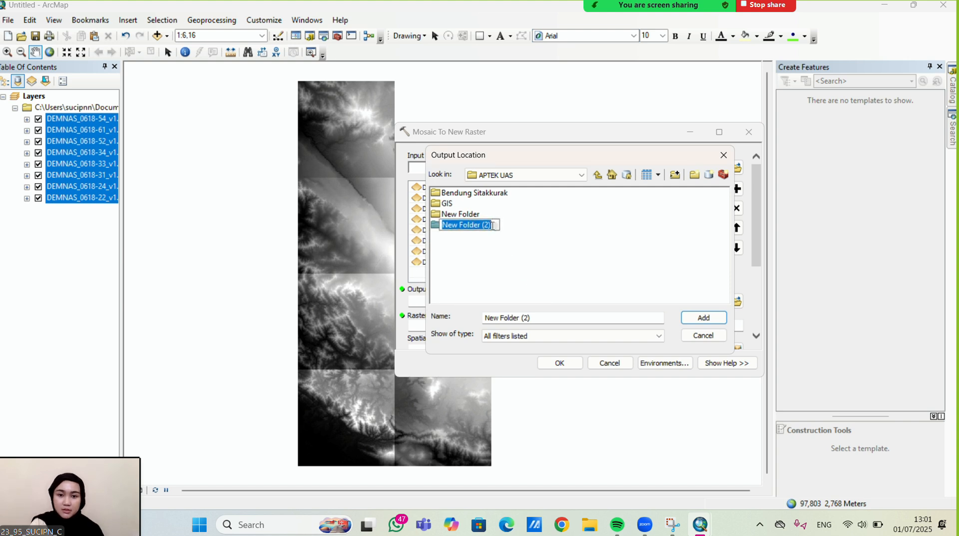
pyautogui.press('BackSpace')
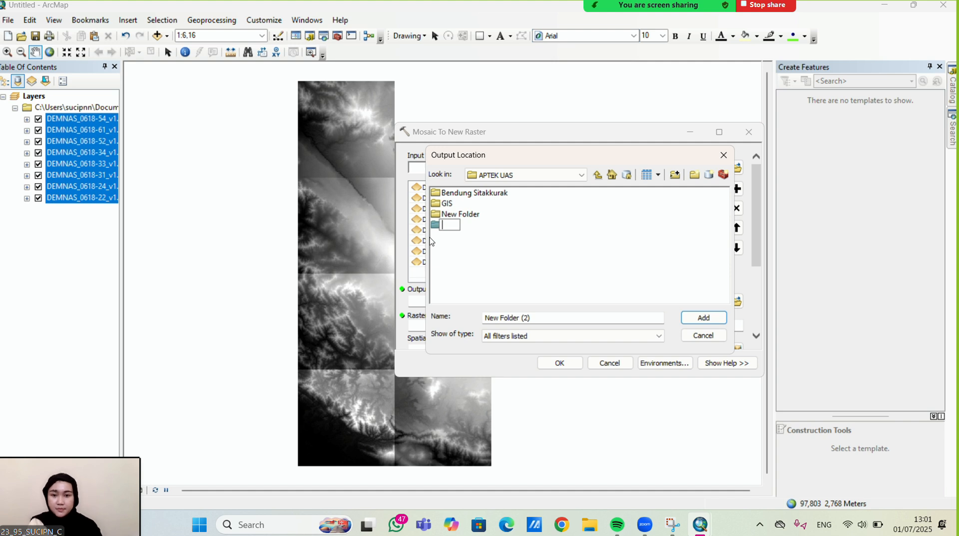
pyautogui.write('G')
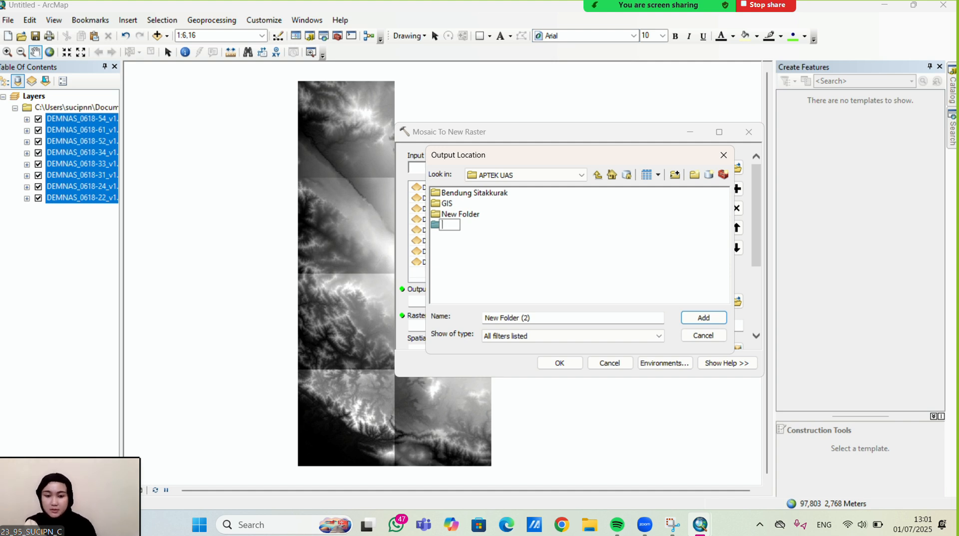
pyautogui.write('UBE')
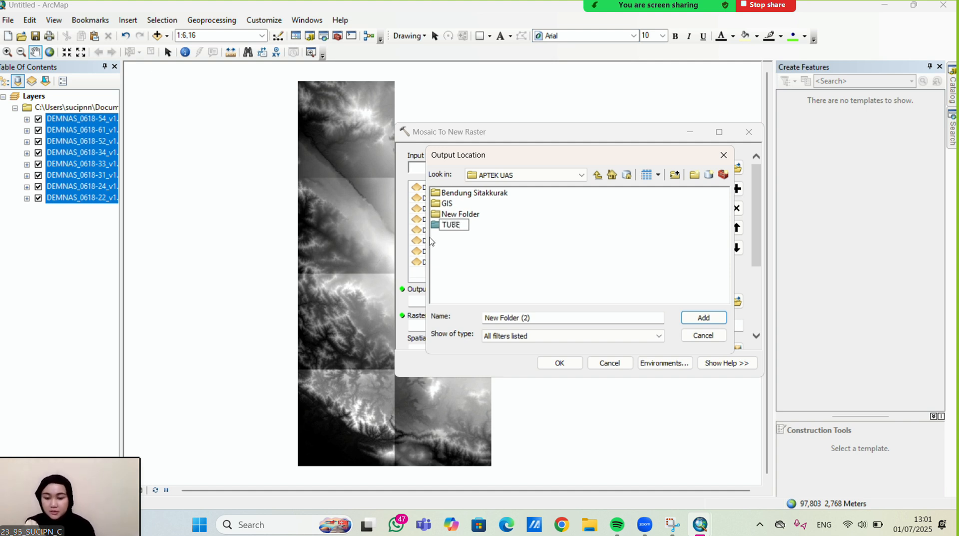
pyautogui.write('S GIS')
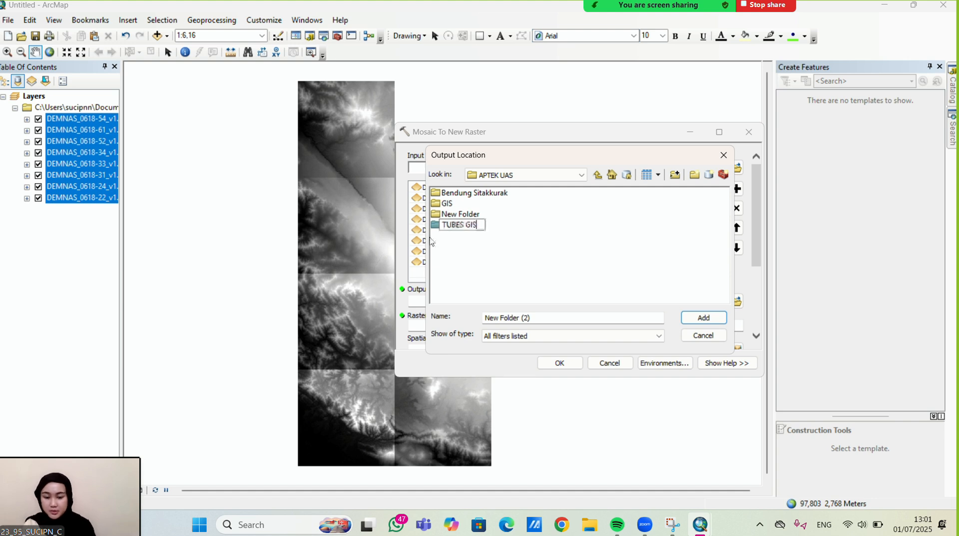
pyautogui.click(525, 279)
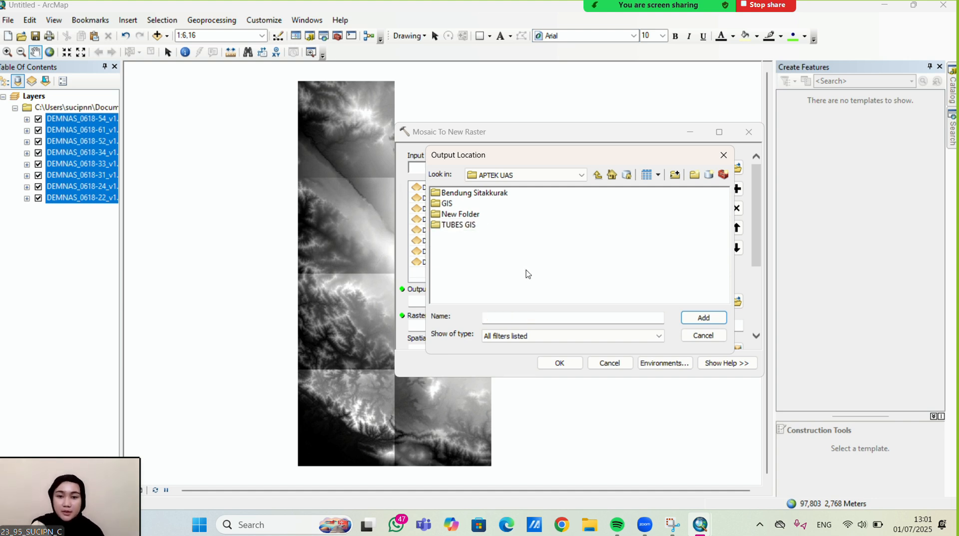
pyautogui.click(455, 227)
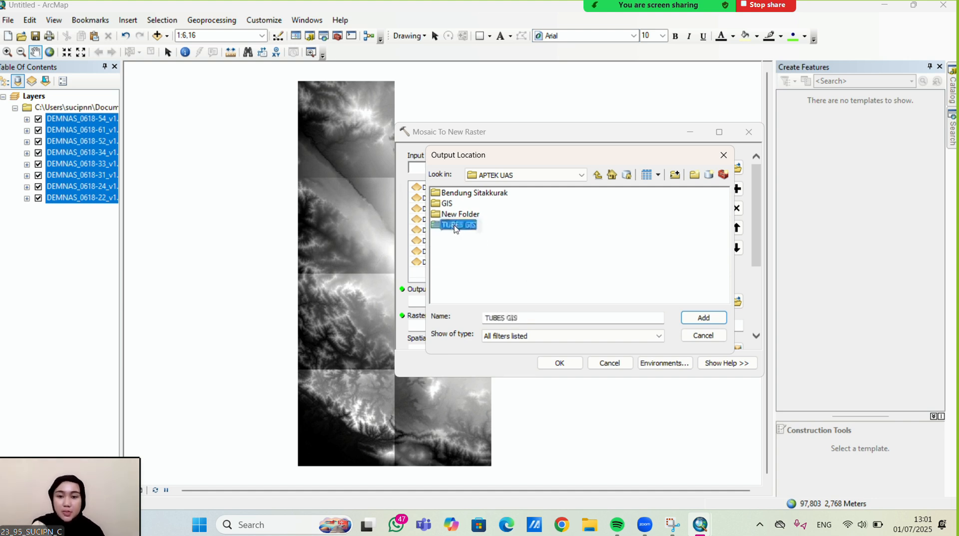
pyautogui.click(699, 320)
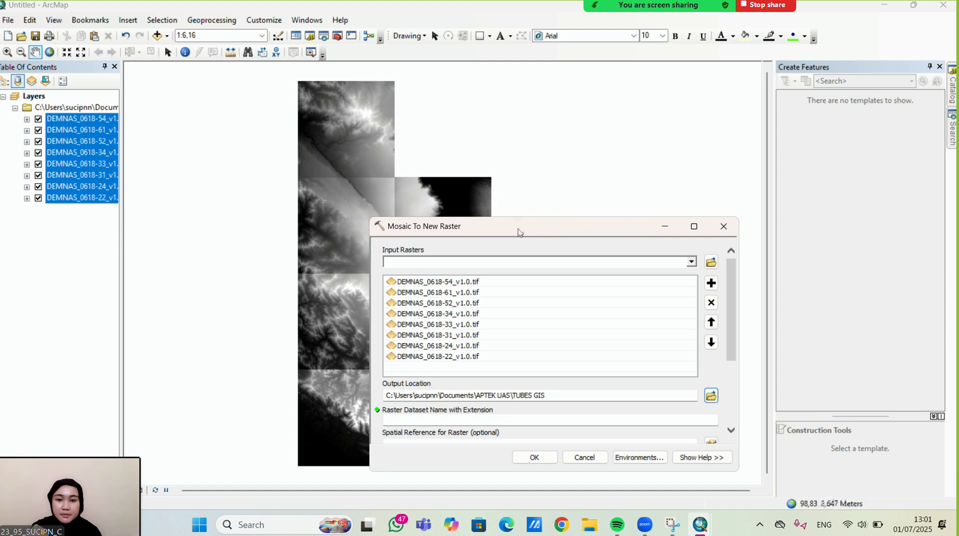
# Name the output raster dataset Merge_DEM.tif
pyautogui.moveTo(516, 228); pyautogui.dragTo(433, 143)
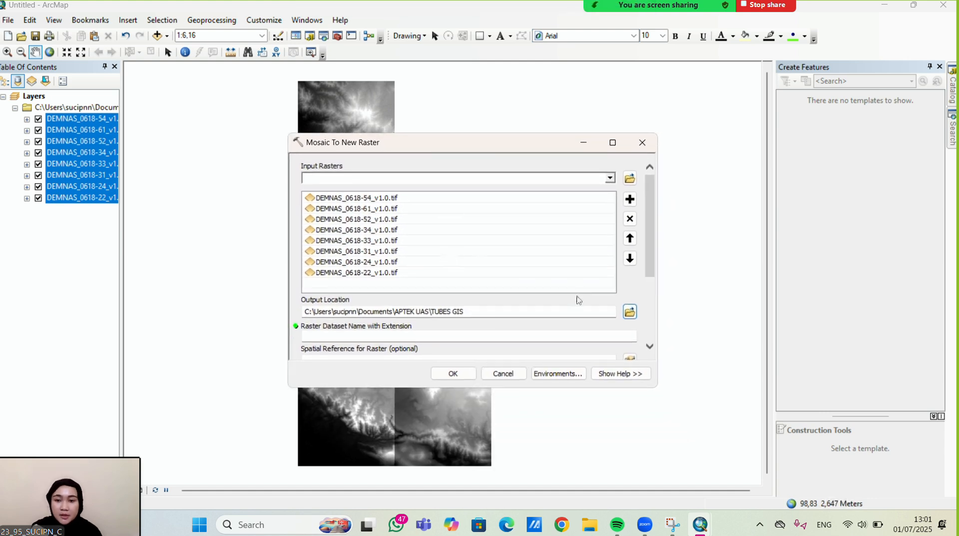
pyautogui.click(585, 334)
pyautogui.scroll(-5, 496, 332)
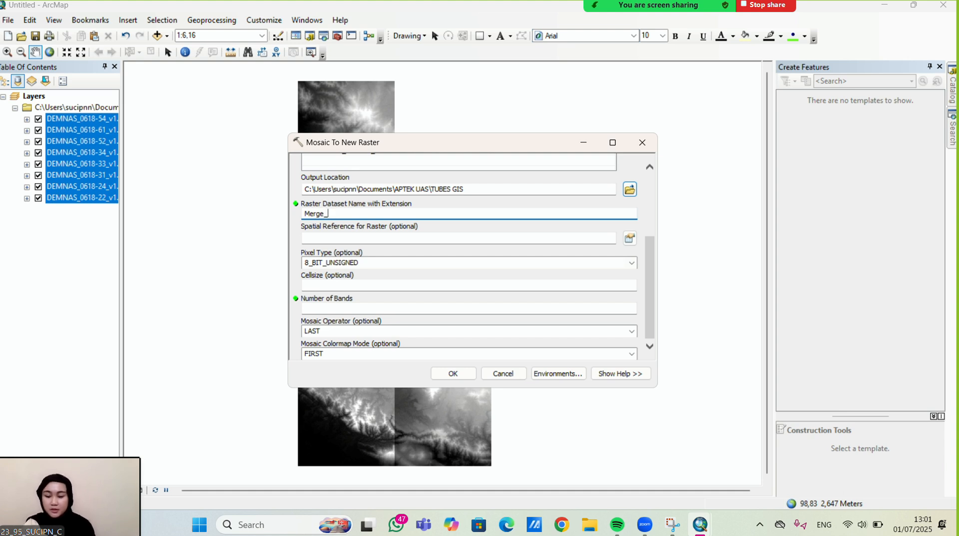
pyautogui.click(400, 22)
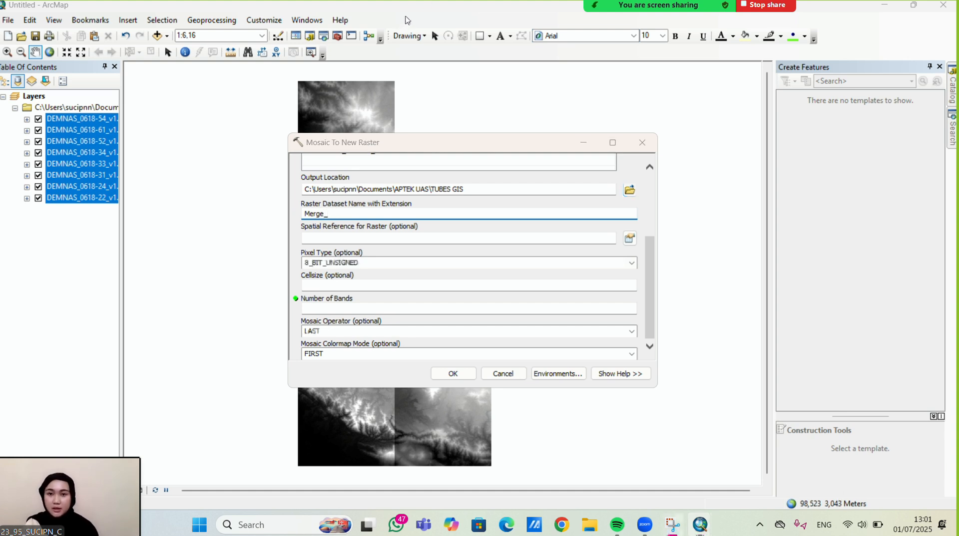
pyautogui.click(341, 215)
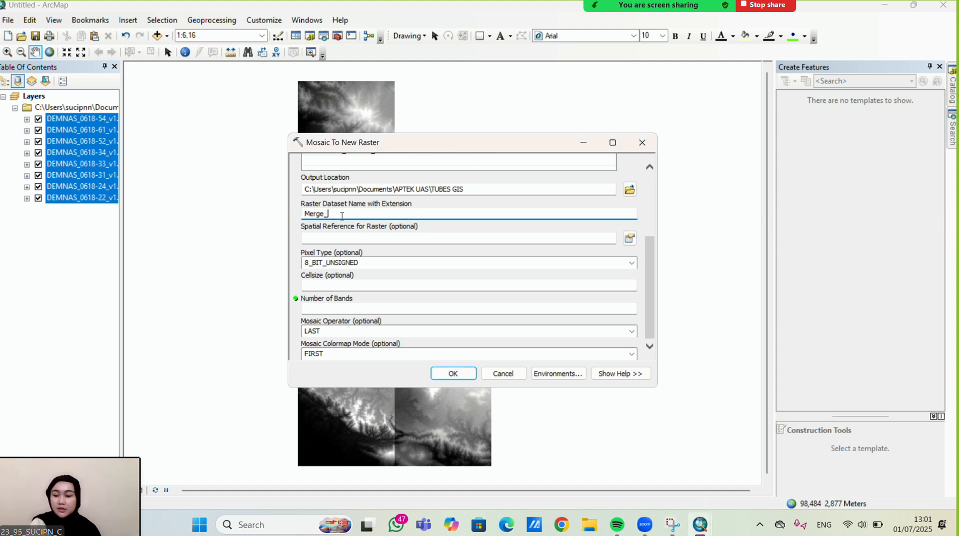
pyautogui.write('DEM.tif')
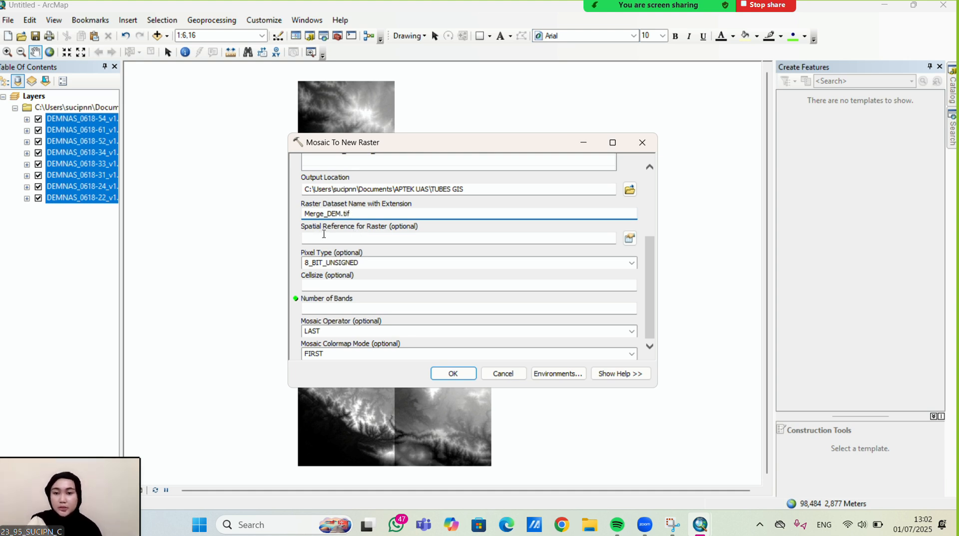
# Set the mosaic's spatial reference to the WGS 1984 geographic coordinate system
pyautogui.click(630, 239)
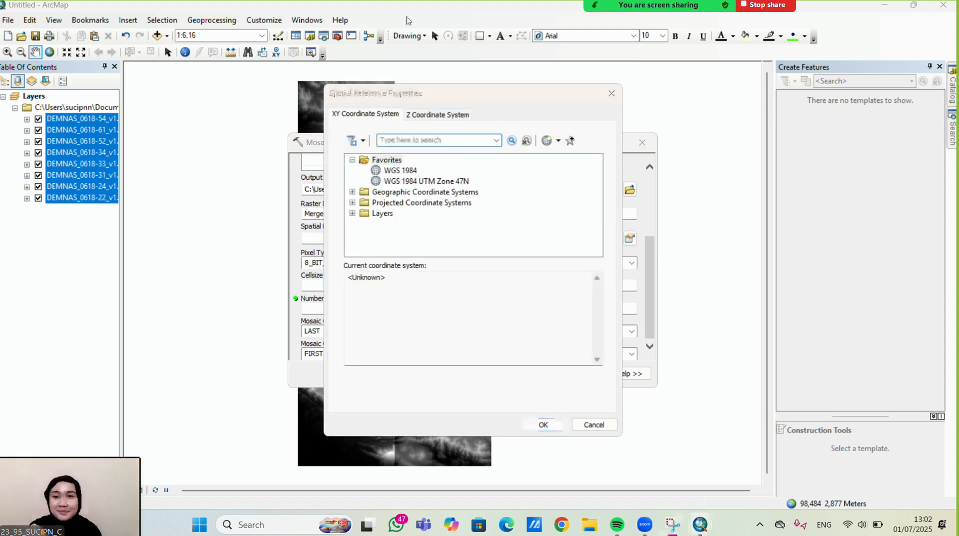
pyautogui.click(405, 172)
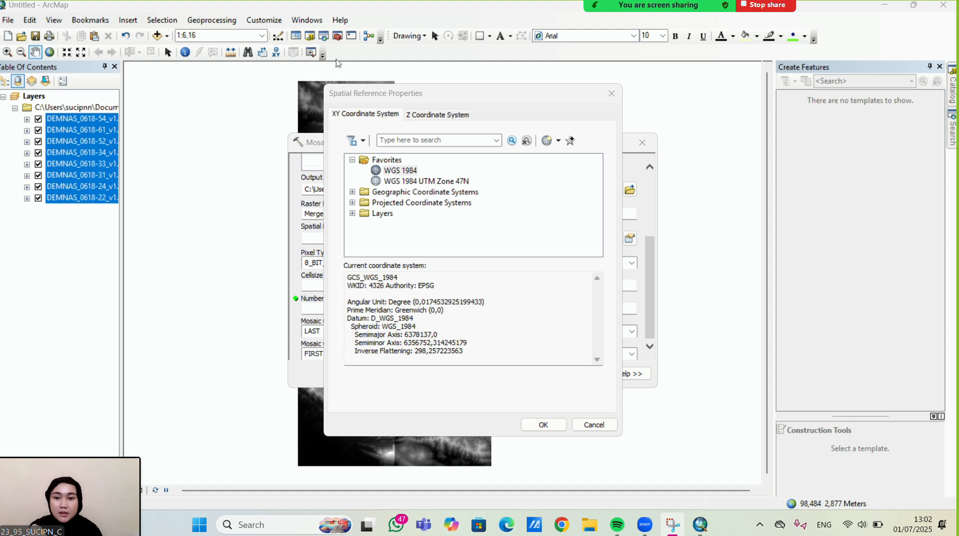
pyautogui.click(408, 171)
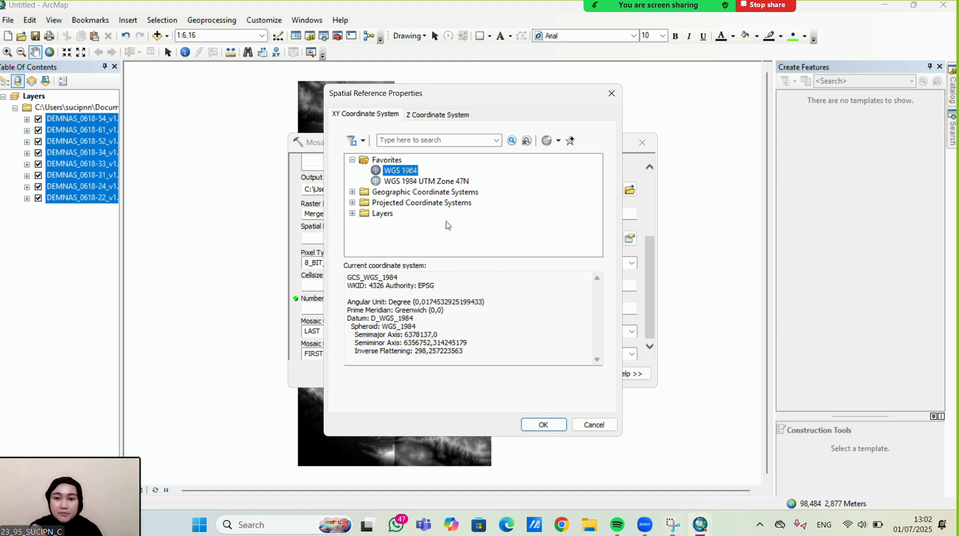
pyautogui.click(552, 429)
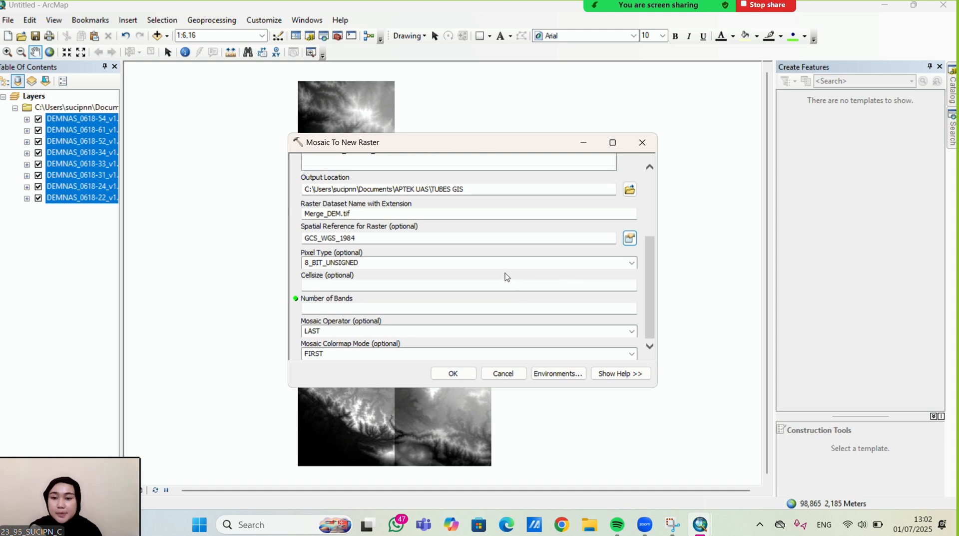
# Set the pixel type of the output mosaic raster to 32_BIT_FLOAT
pyautogui.click(632, 263)
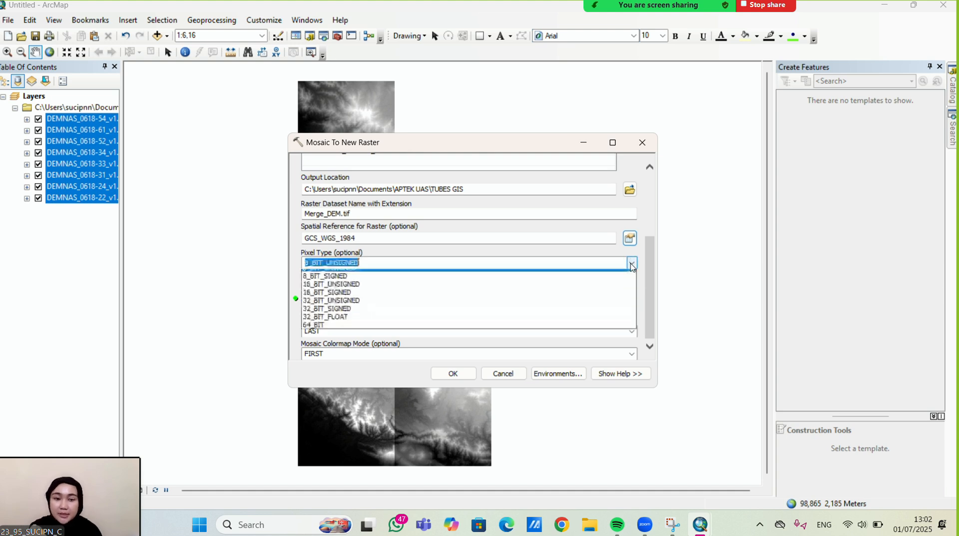
pyautogui.click(363, 356)
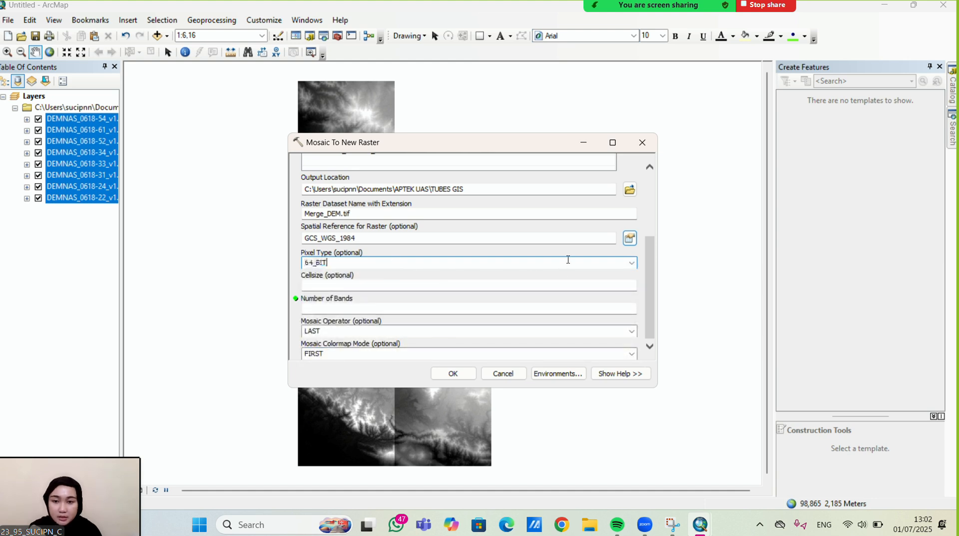
pyautogui.click(631, 264)
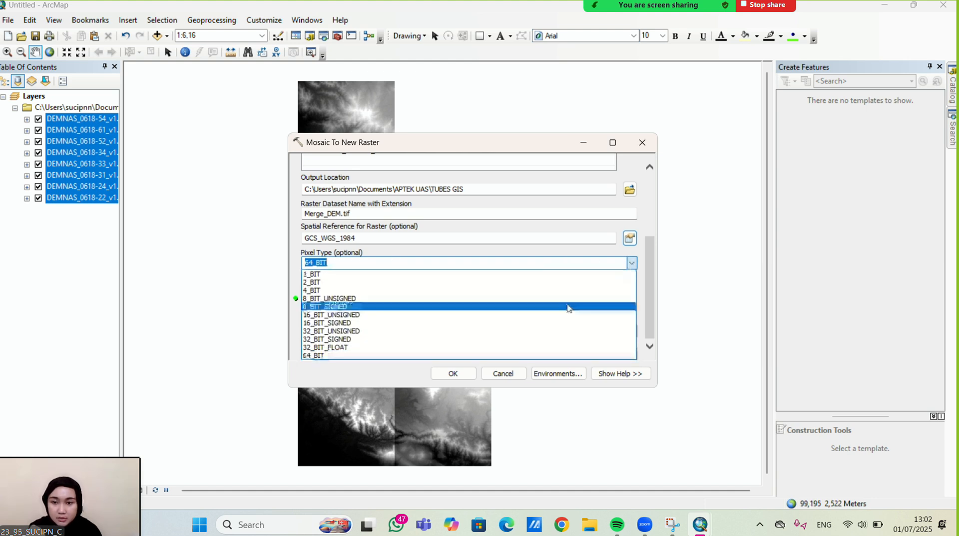
pyautogui.click(426, 351)
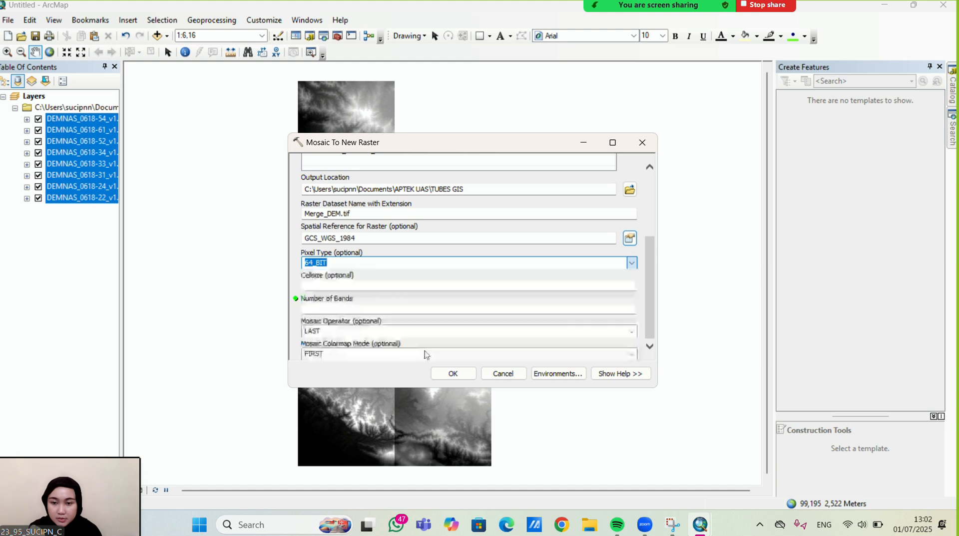
pyautogui.click(632, 263)
pyautogui.click(463, 350)
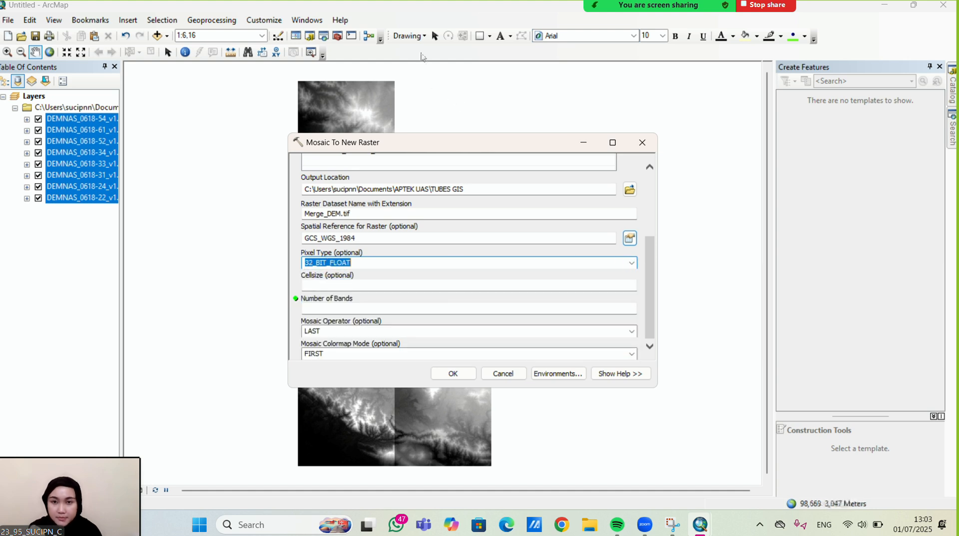
pyautogui.click(407, 20)
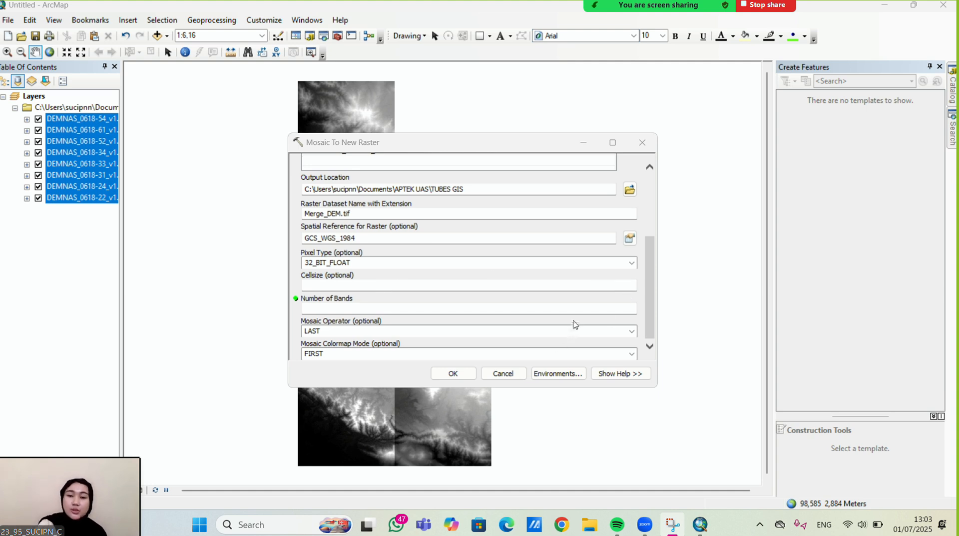
# Set the number of bands to 1 and run Mosaic To New Raster
pyautogui.click(626, 309)
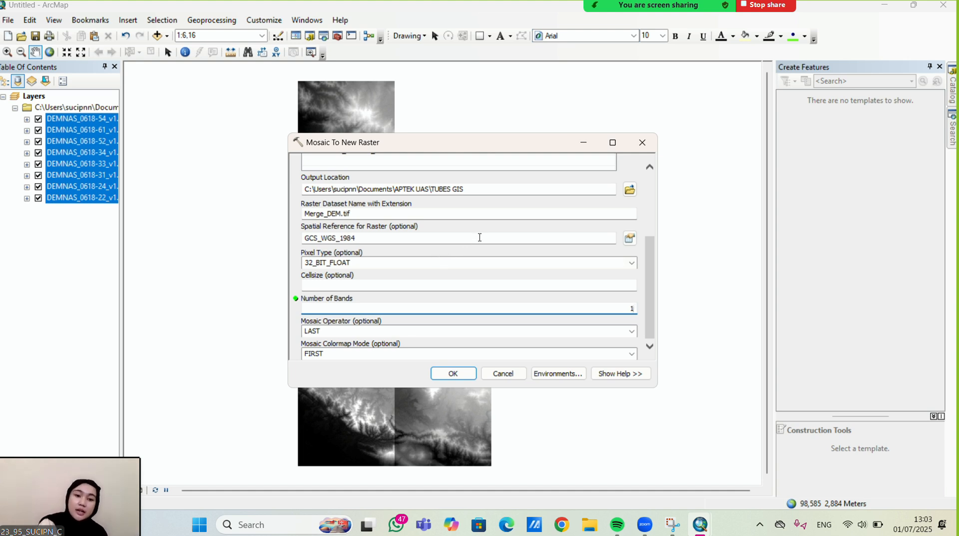
pyautogui.click(452, 375)
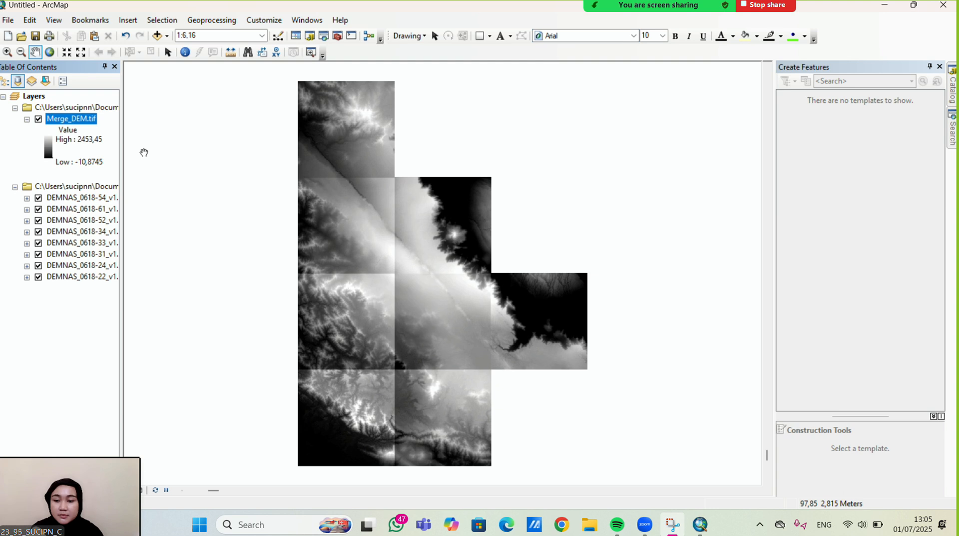
# Turn off the display of all eight DEMNAS tile layers and zoom to the Merge_DEM.tif layer
pyautogui.click(38, 198)
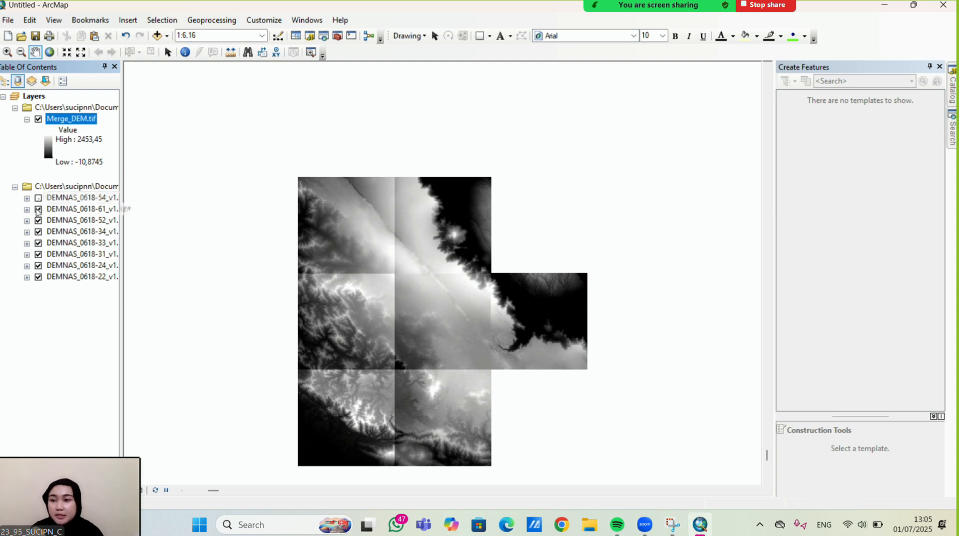
pyautogui.click(39, 210)
pyautogui.click(38, 221)
pyautogui.click(38, 232)
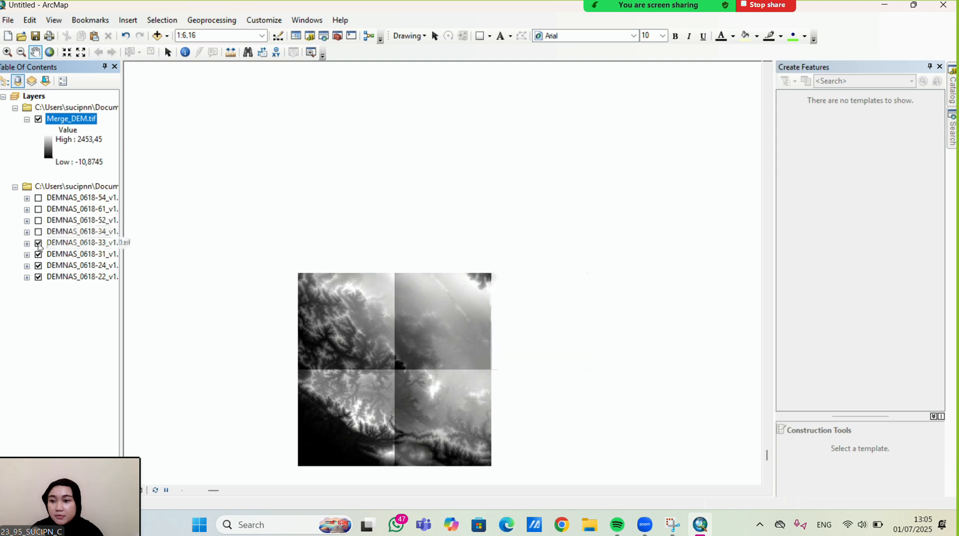
pyautogui.click(39, 244)
pyautogui.click(38, 255)
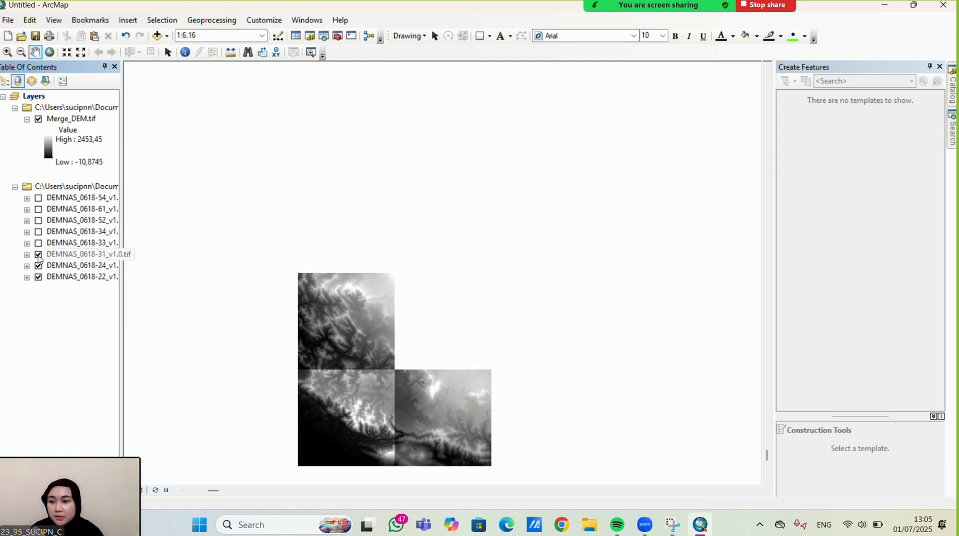
pyautogui.click(38, 266)
pyautogui.click(38, 277)
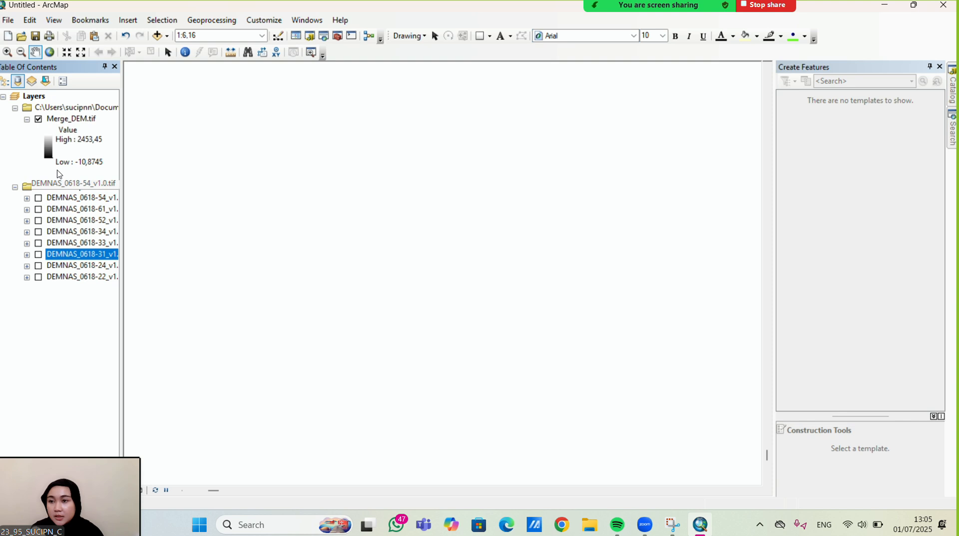
pyautogui.click(69, 121)
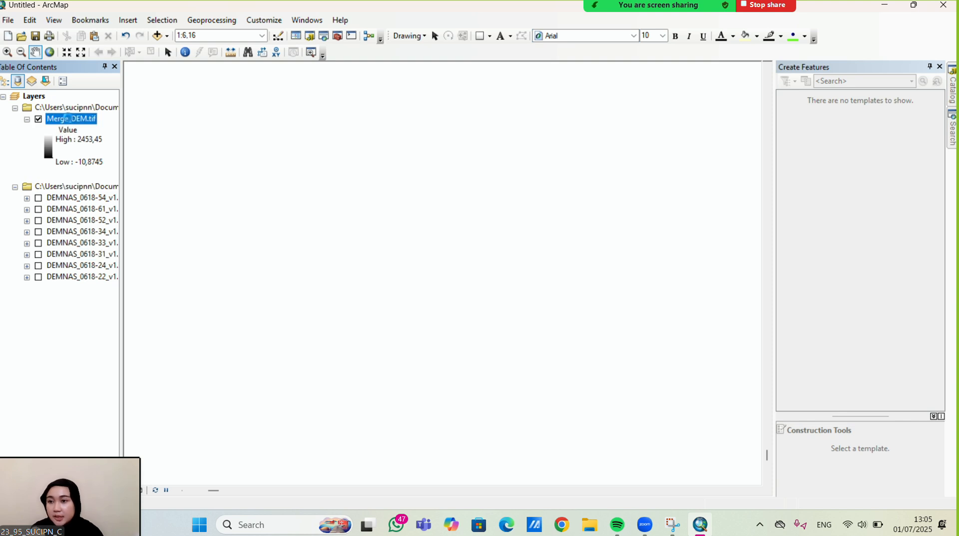
pyautogui.rightClick(70, 122)
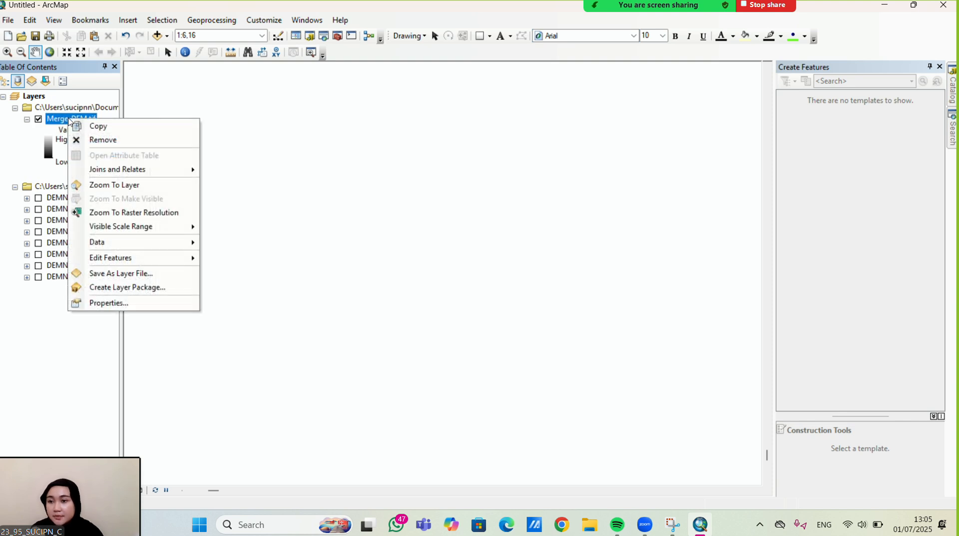
pyautogui.click(115, 186)
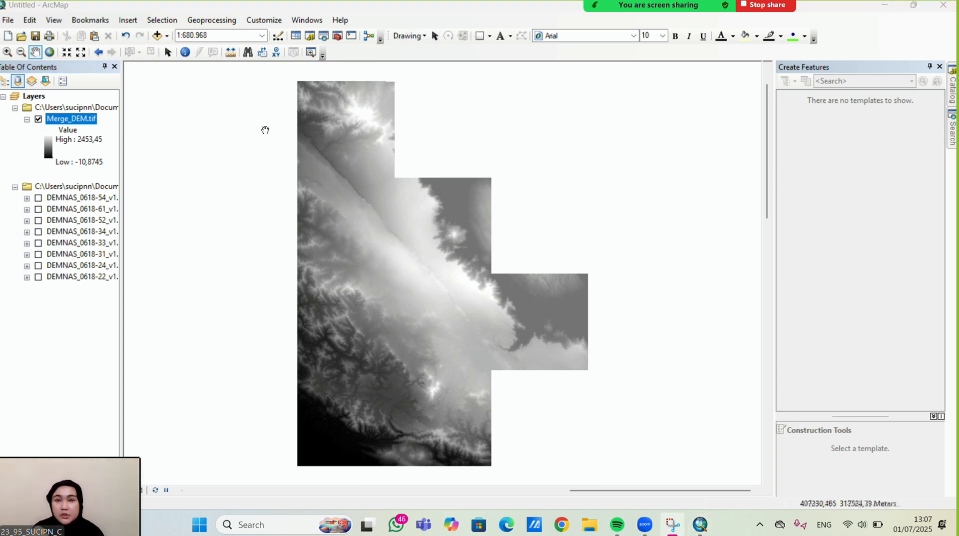
# Add the Imagery basemap to the map
pyautogui.click(168, 38)
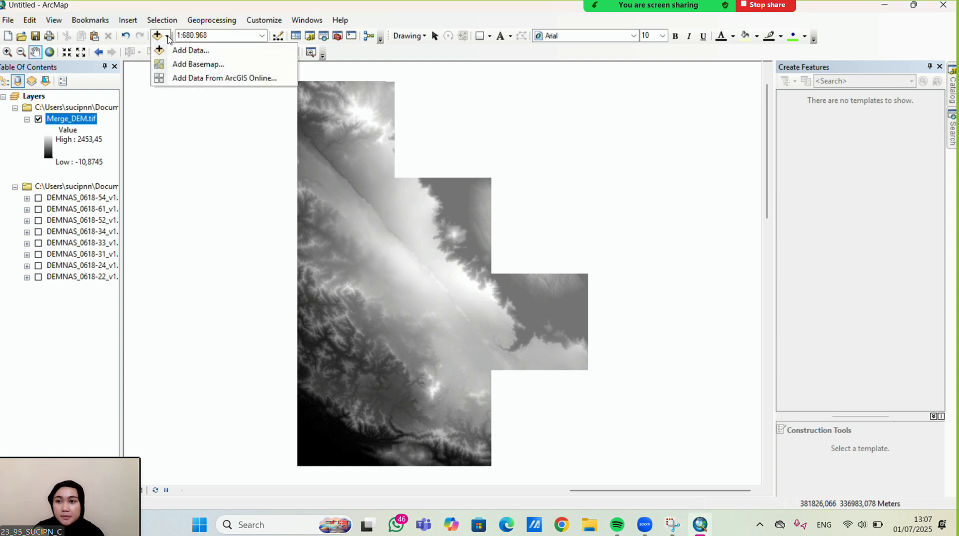
pyautogui.click(194, 64)
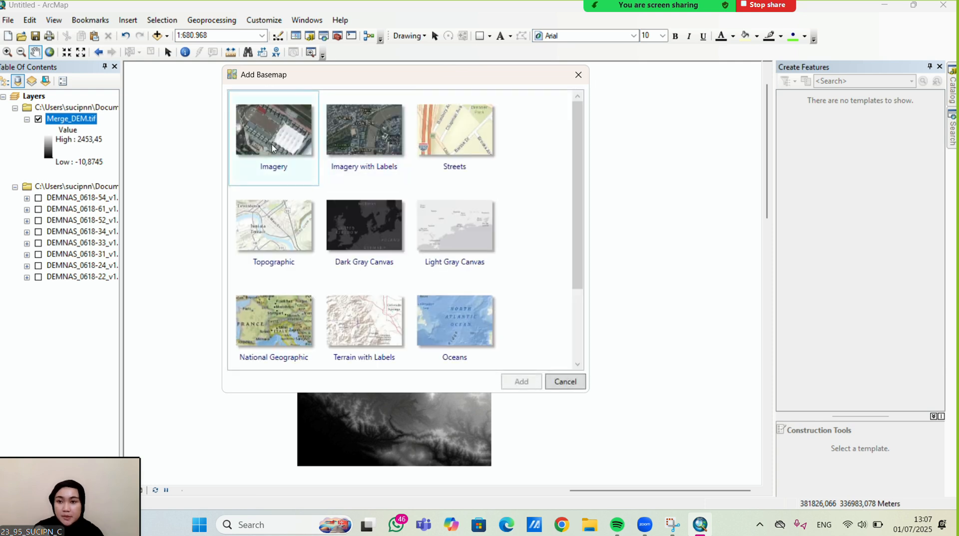
pyautogui.click(271, 147)
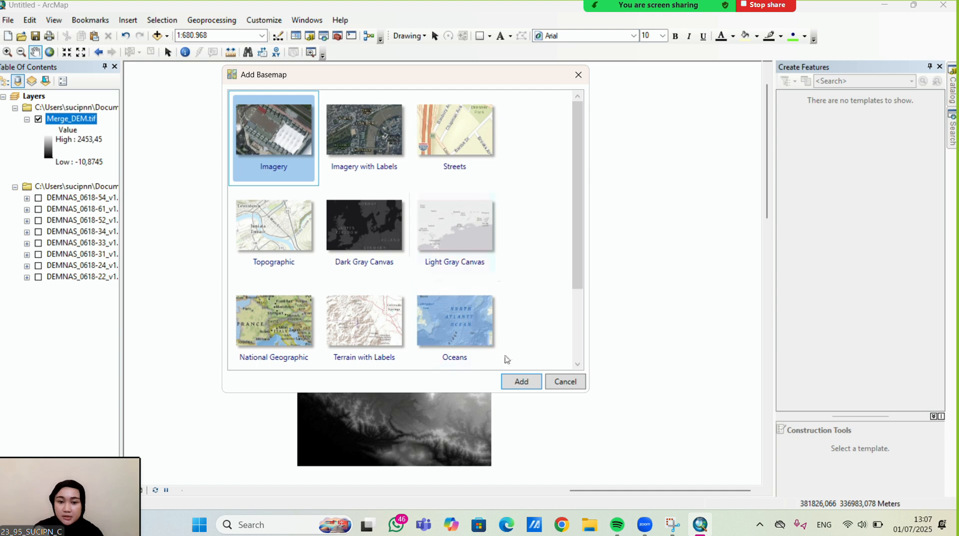
pyautogui.click(522, 382)
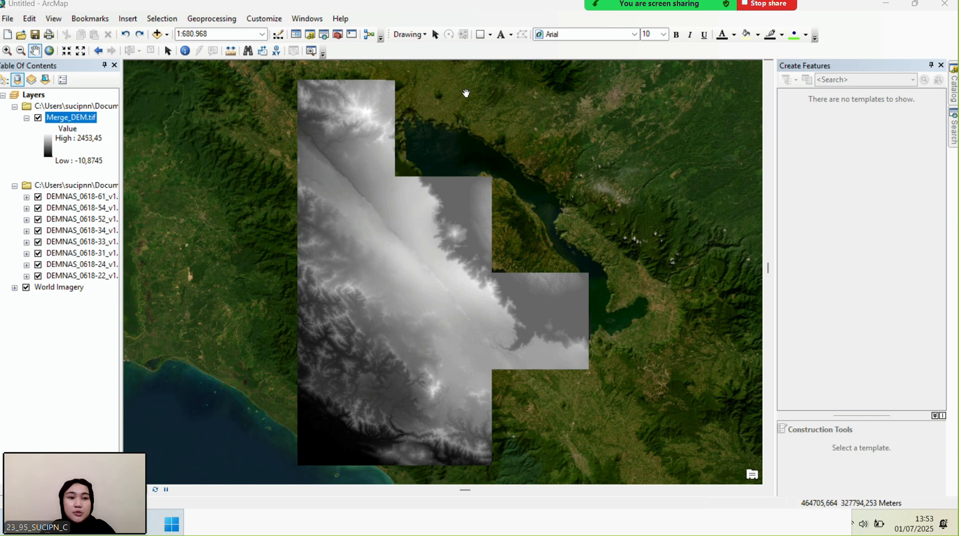
# Review the source properties of the Merge_DEM.tif layer, including its cell size, pixel type and pixel depth
pyautogui.rightClick(61, 119)
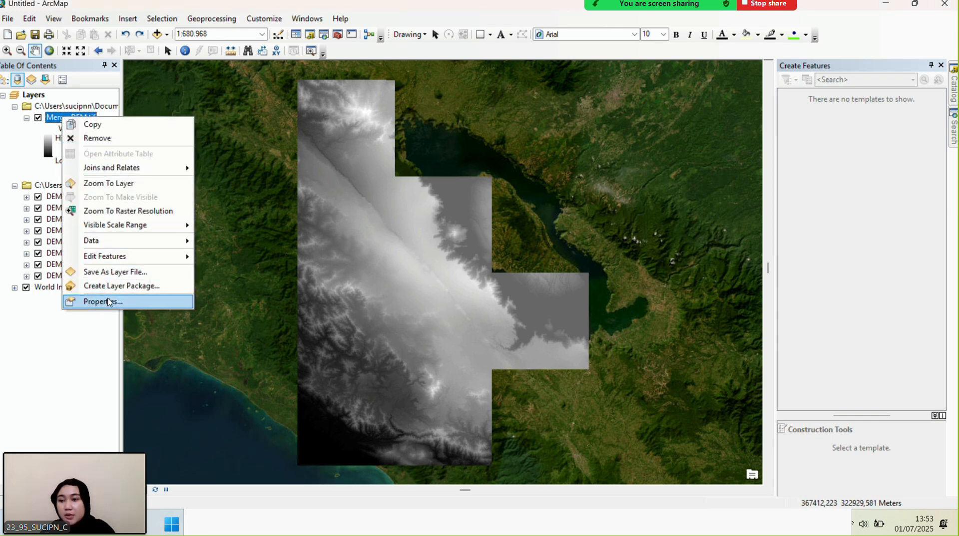
pyautogui.click(106, 300)
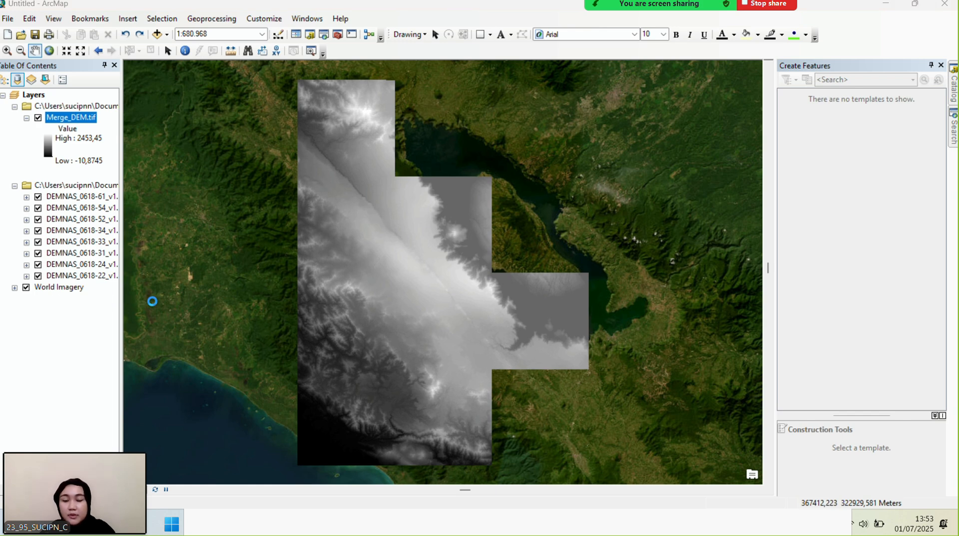
pyautogui.click(375, 125)
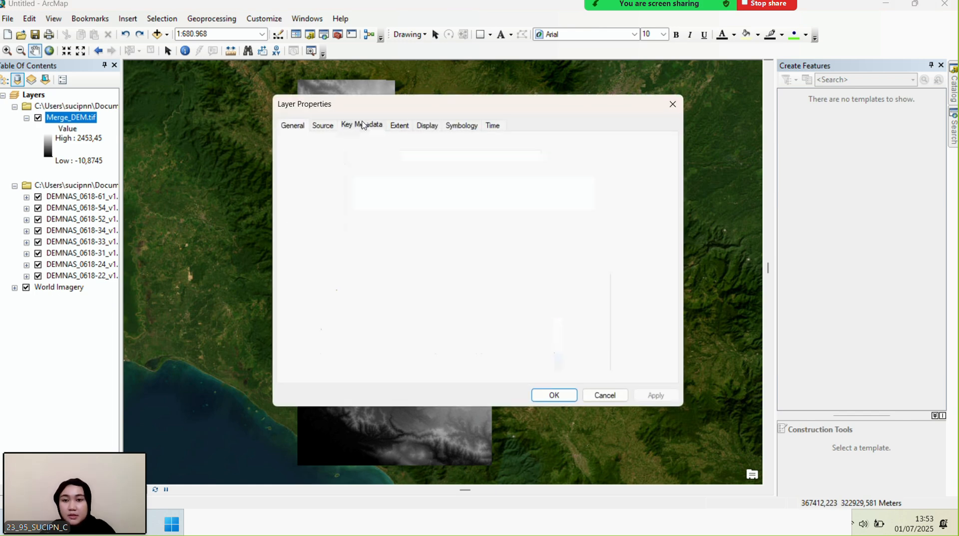
pyautogui.click(325, 126)
pyautogui.scroll(-1, 413, 233)
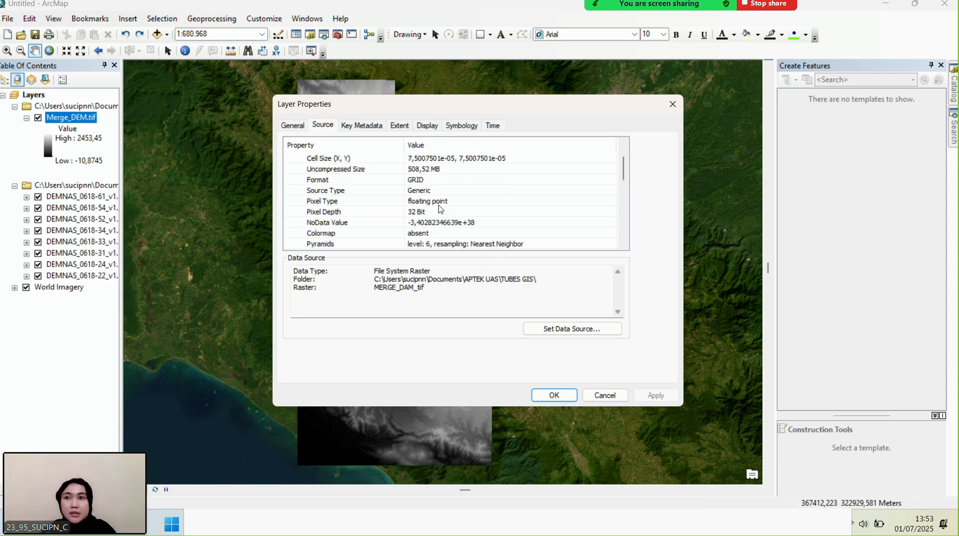
pyautogui.click(554, 395)
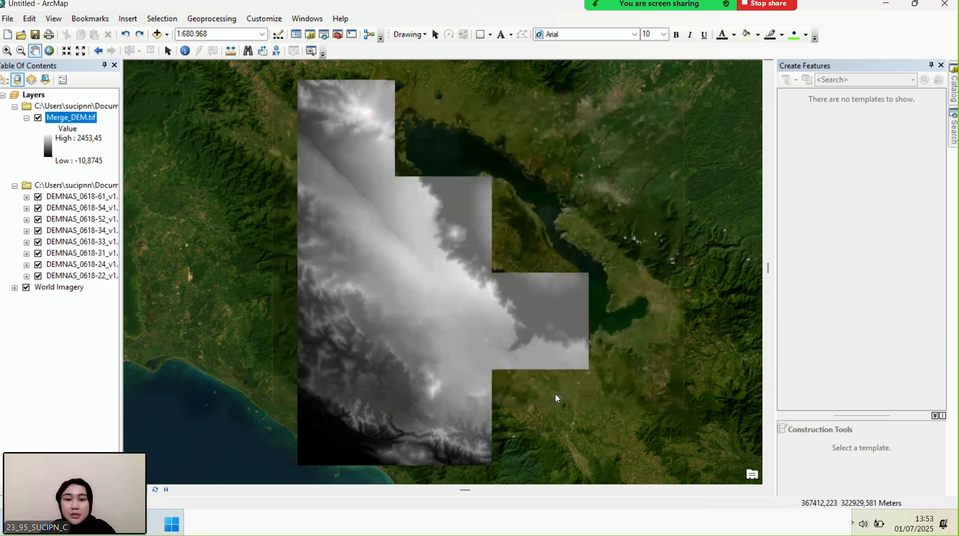
# Search for "project raster" and open the Project Raster tool
pyautogui.click(954, 129)
pyautogui.click(781, 112)
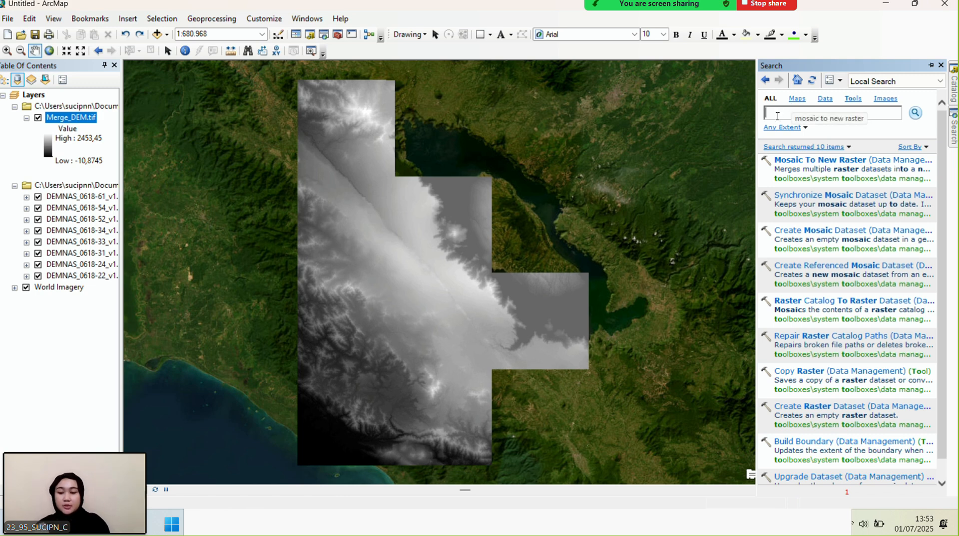
pyautogui.write('projec')
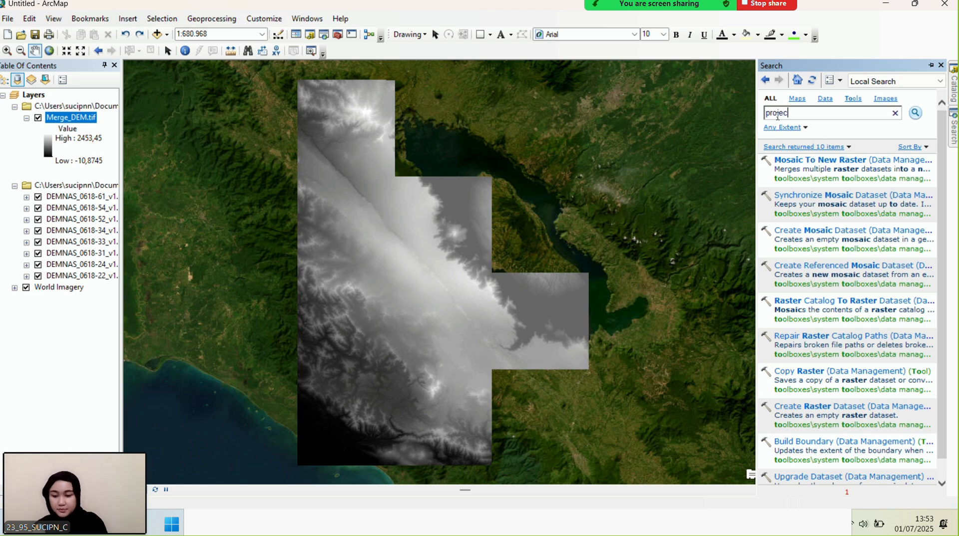
pyautogui.write('t ')
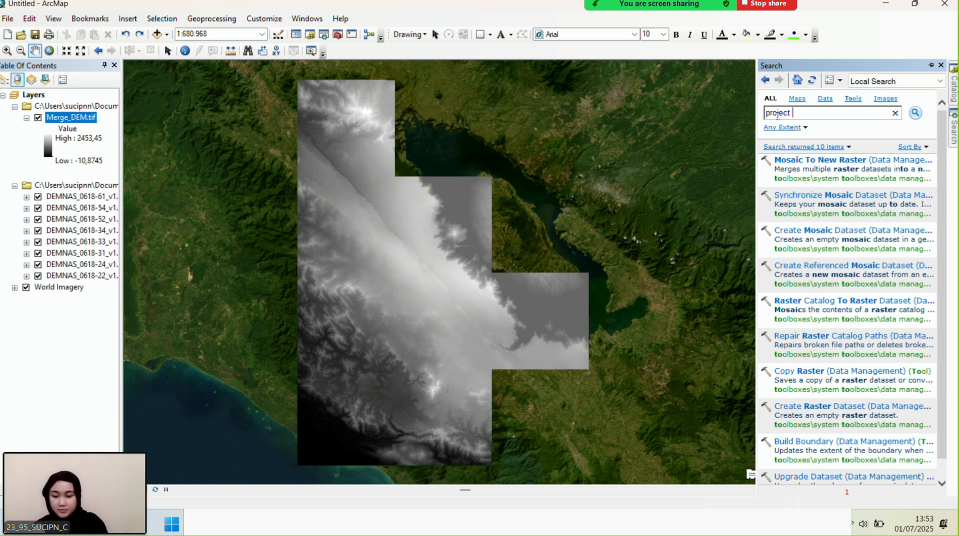
pyautogui.write('raster')
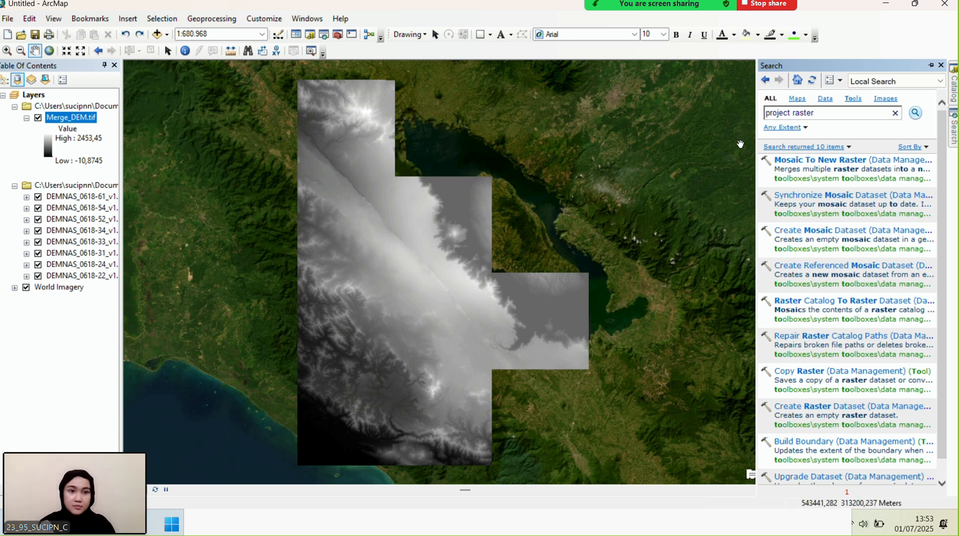
pyautogui.click(917, 114)
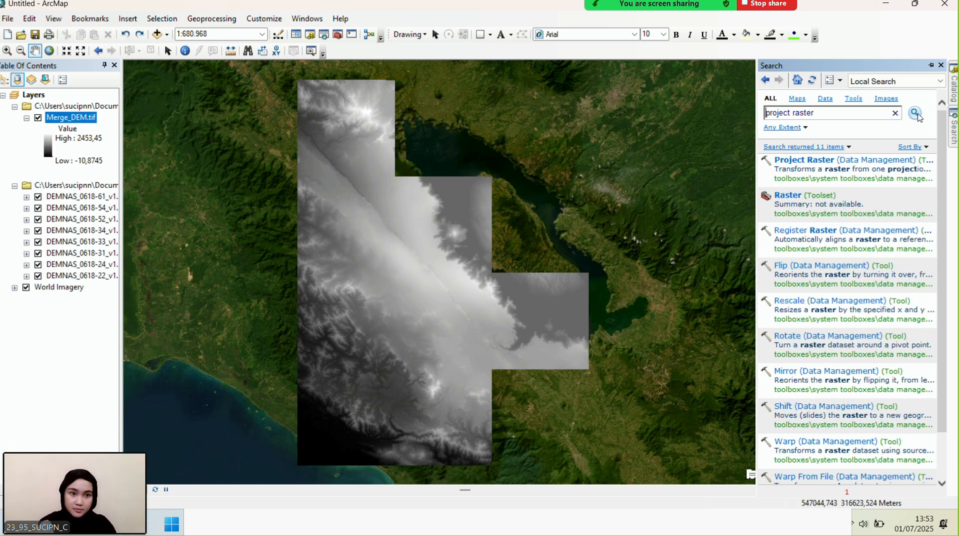
pyautogui.click(810, 160)
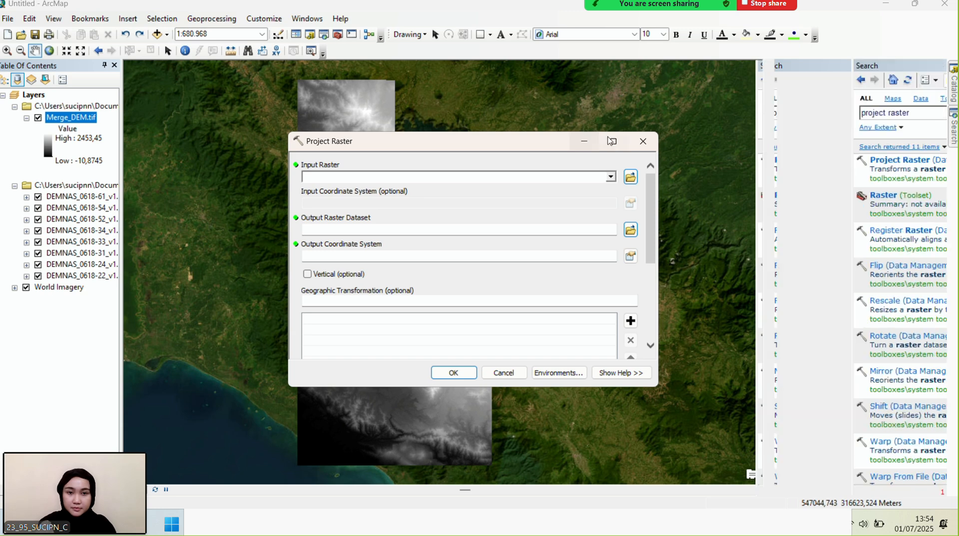
pyautogui.moveTo(533, 142); pyautogui.dragTo(555, 161)
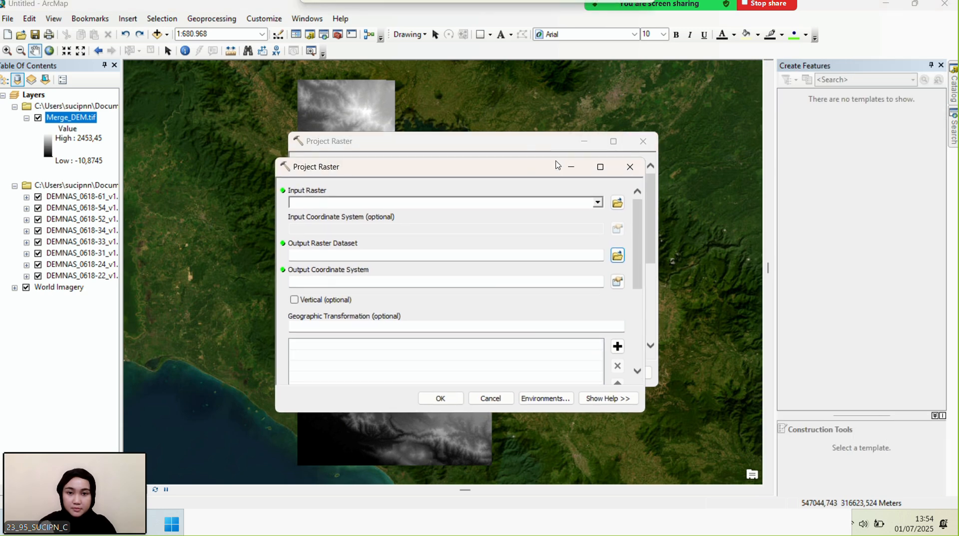
# Use Merge_DEM.tif as the Project Raster input and set the output dataset to Projected_DEM.tif in the TUBES GIS folder
pyautogui.click(629, 167)
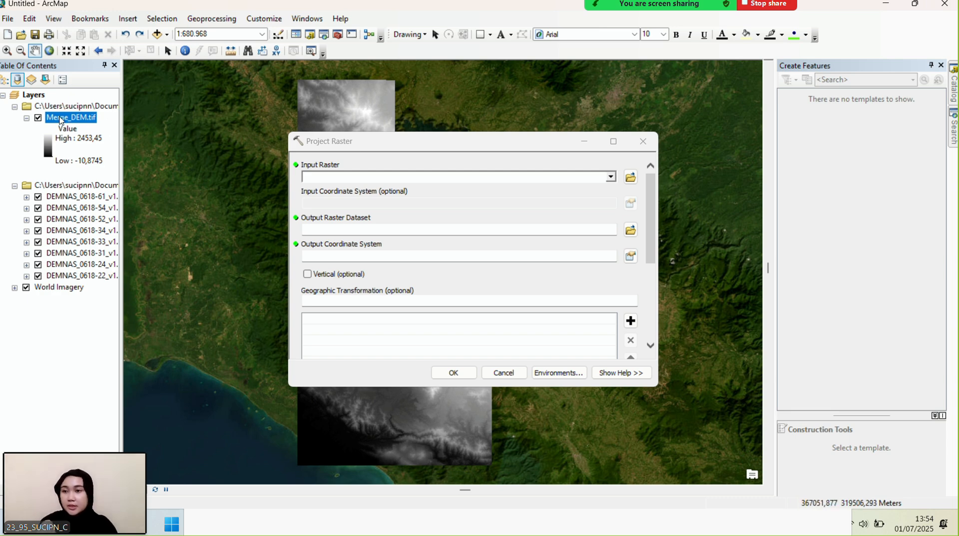
pyautogui.moveTo(62, 121); pyautogui.dragTo(318, 178)
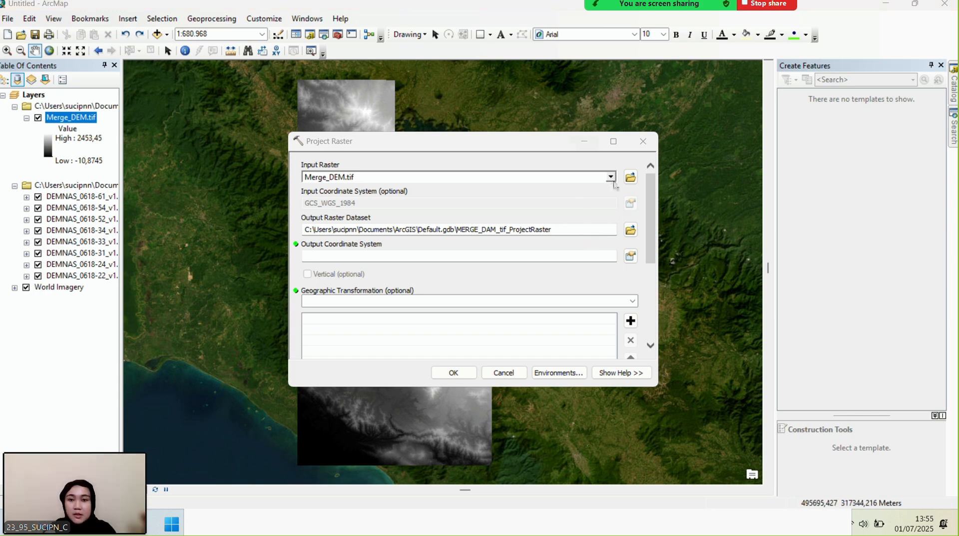
pyautogui.click(631, 232)
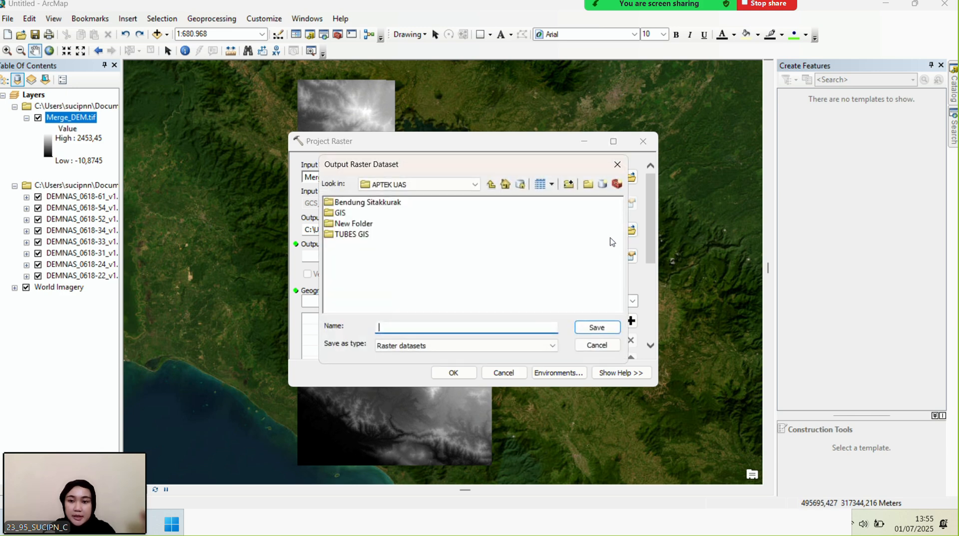
pyautogui.click(351, 235)
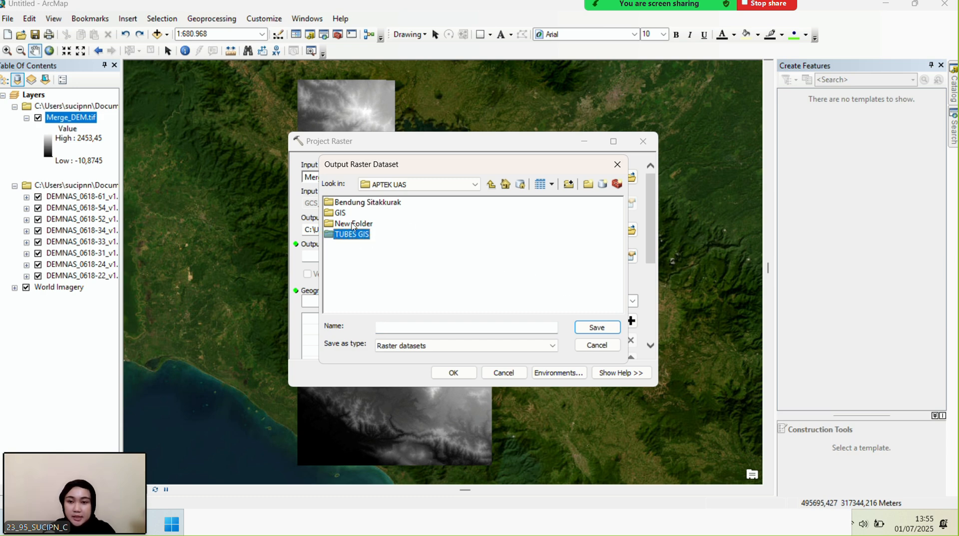
pyautogui.doubleClick(350, 233)
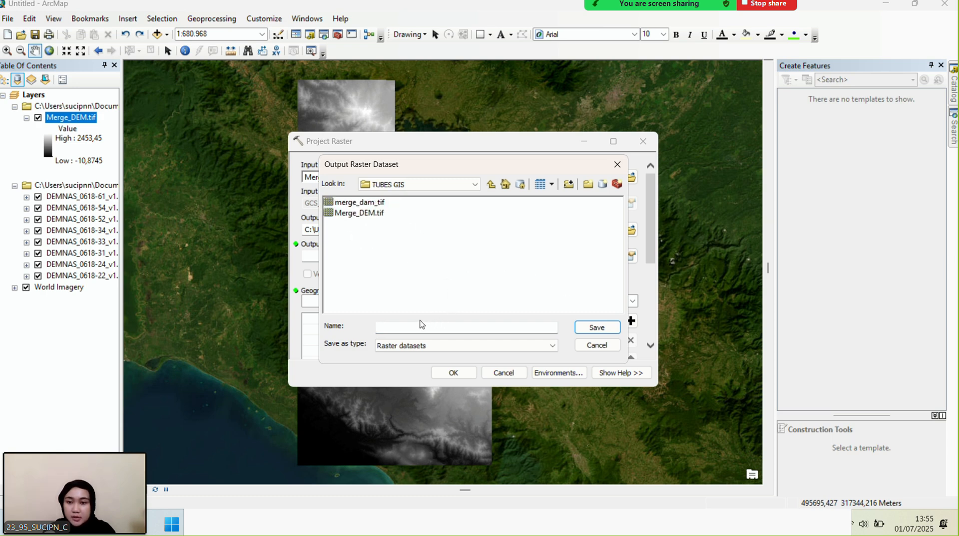
pyautogui.click(398, 326)
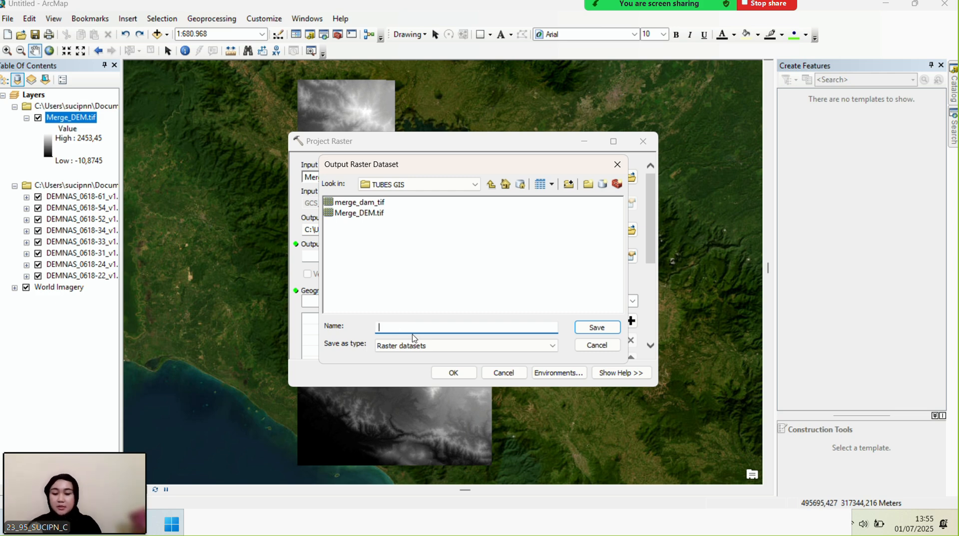
pyautogui.write('Projected')
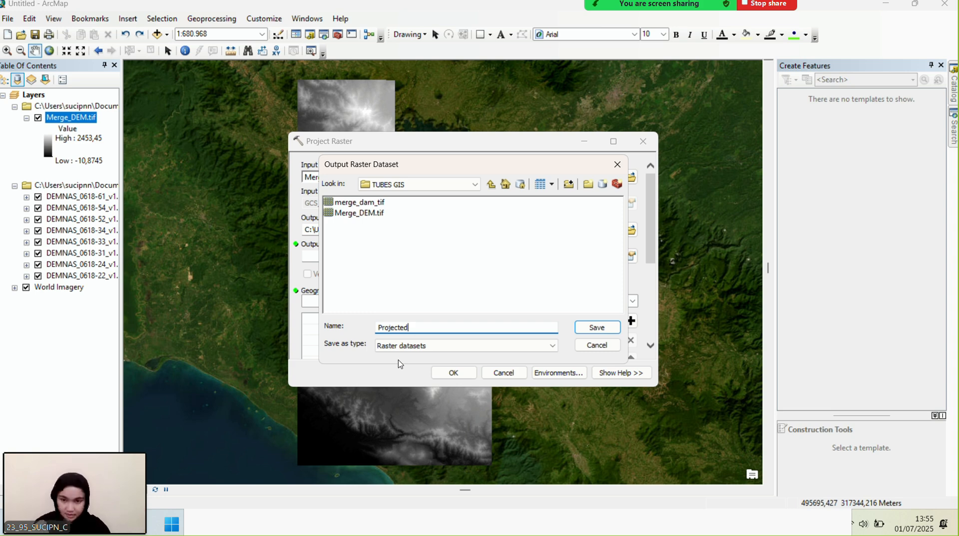
pyautogui.click(409, 16)
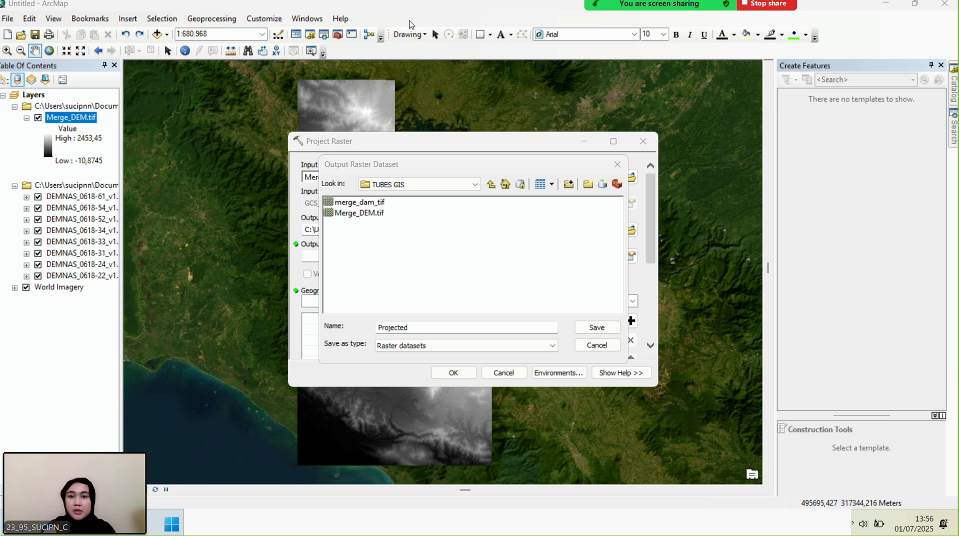
pyautogui.click(421, 330)
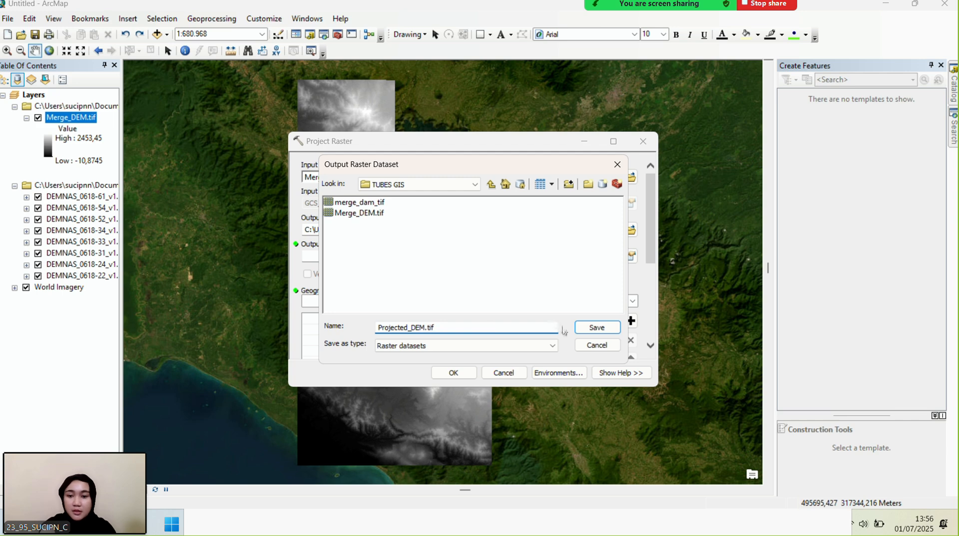
pyautogui.click(582, 327)
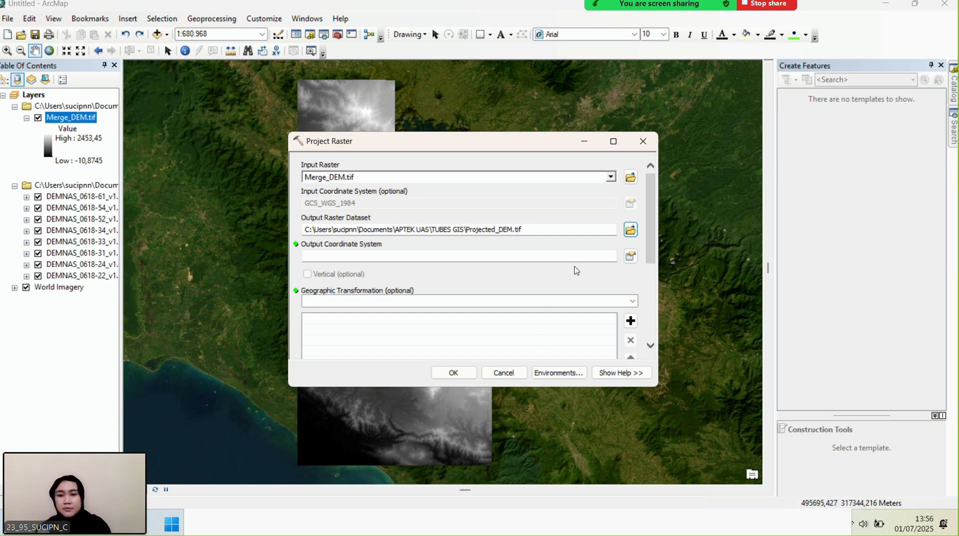
# Set the output coordinate system to WGS 1984 UTM Zone 47N from the projected northern-hemisphere UTM systems
pyautogui.click(630, 258)
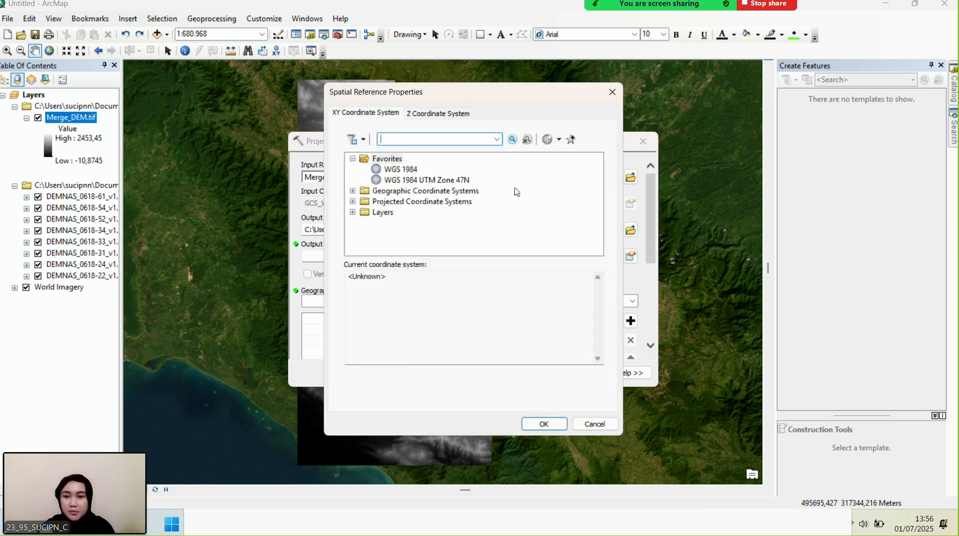
pyautogui.click(351, 202)
pyautogui.scroll(-2, 387, 212)
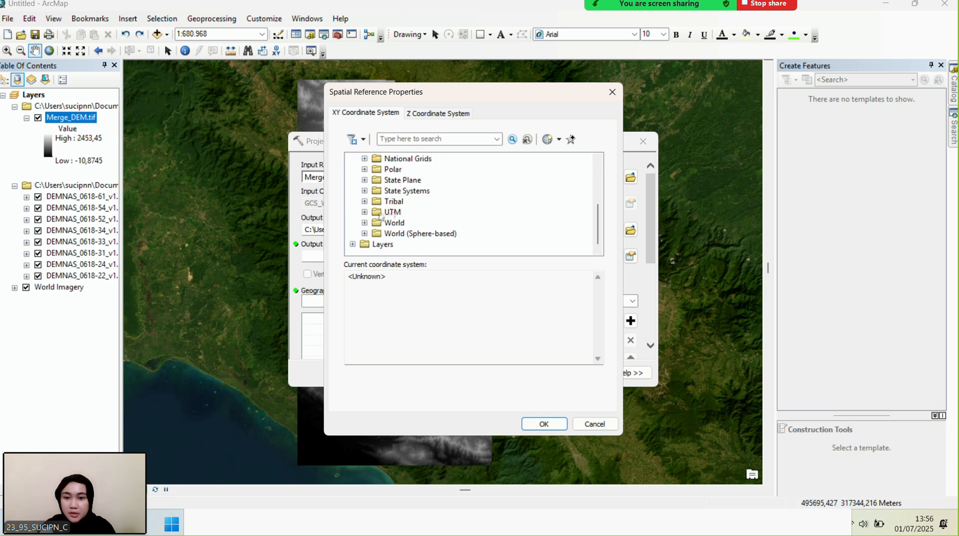
pyautogui.click(365, 212)
pyautogui.scroll(-3, 389, 214)
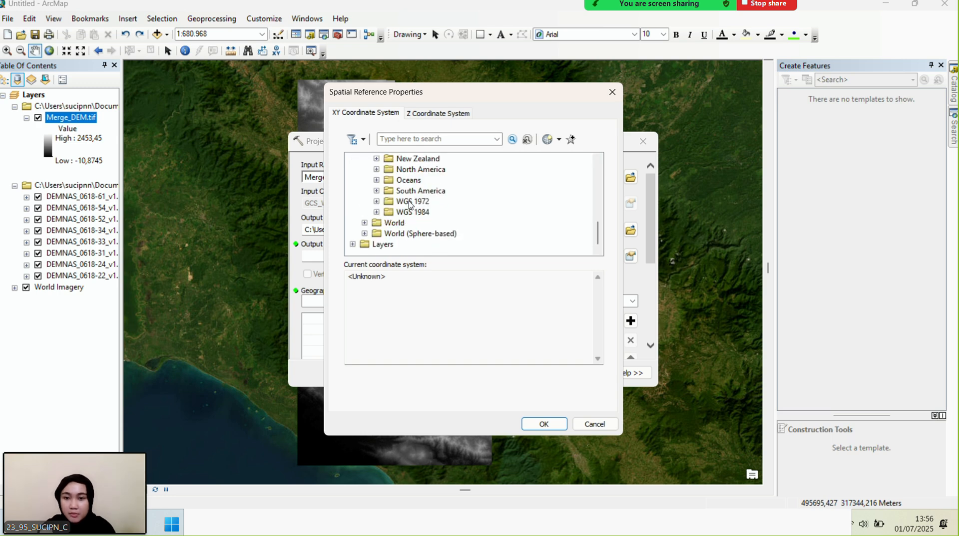
pyautogui.click(377, 212)
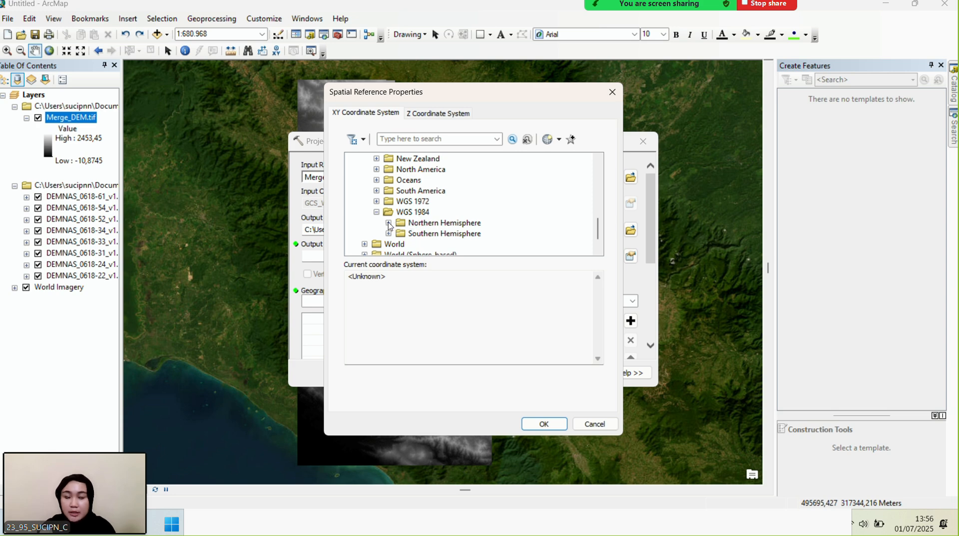
pyautogui.click(389, 224)
pyautogui.scroll(-4, 485, 196)
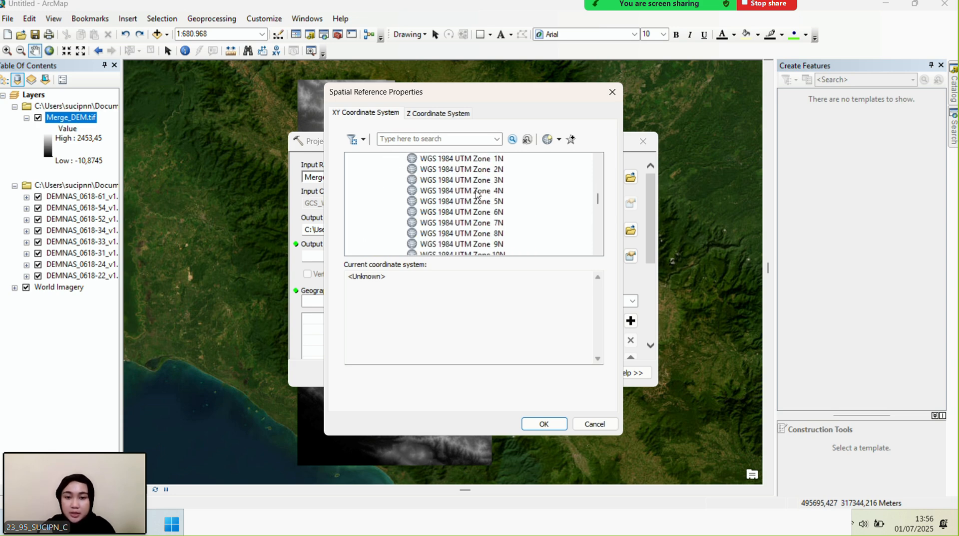
pyautogui.scroll(-14, 485, 197)
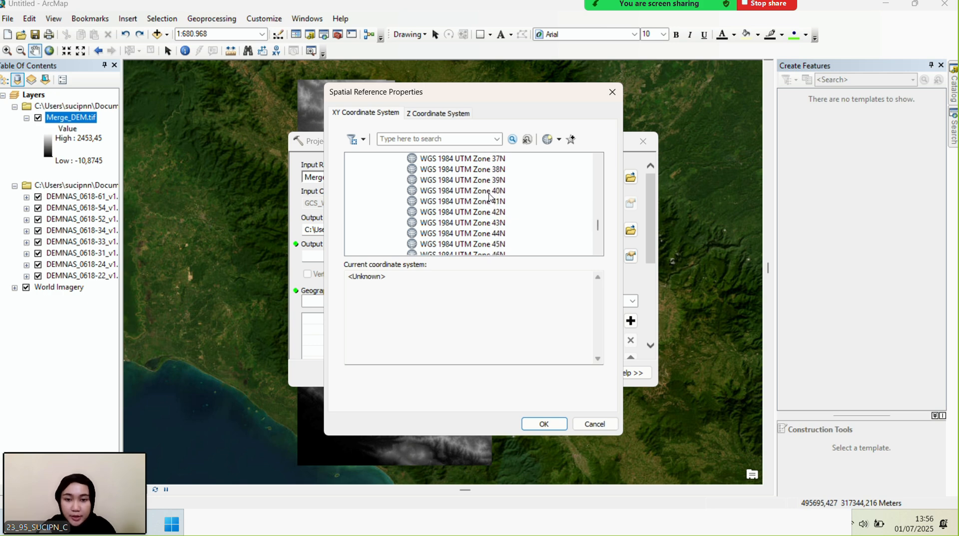
pyautogui.click(488, 170)
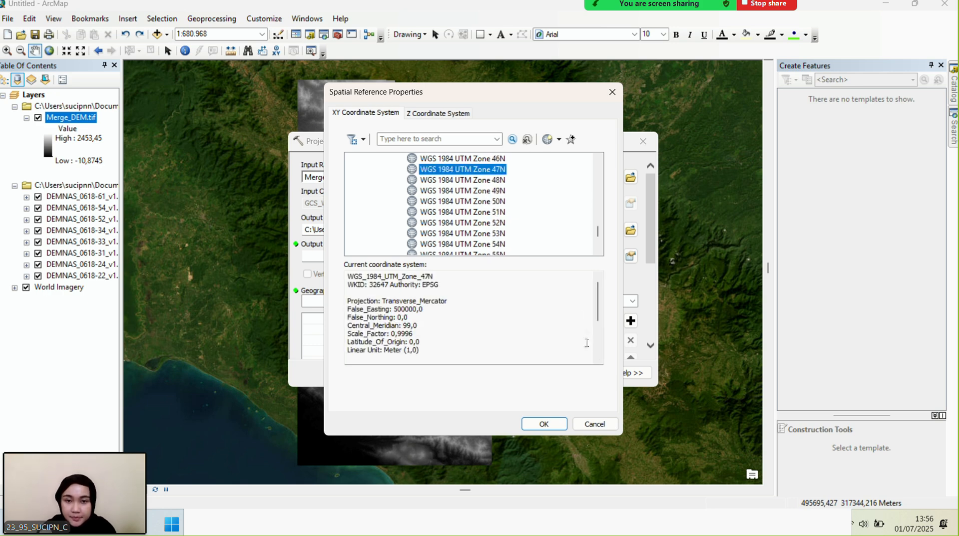
pyautogui.click(544, 424)
# Run Project Raster with NEAREST resampling and the default output cell size
pyautogui.scroll(-2, 476, 276)
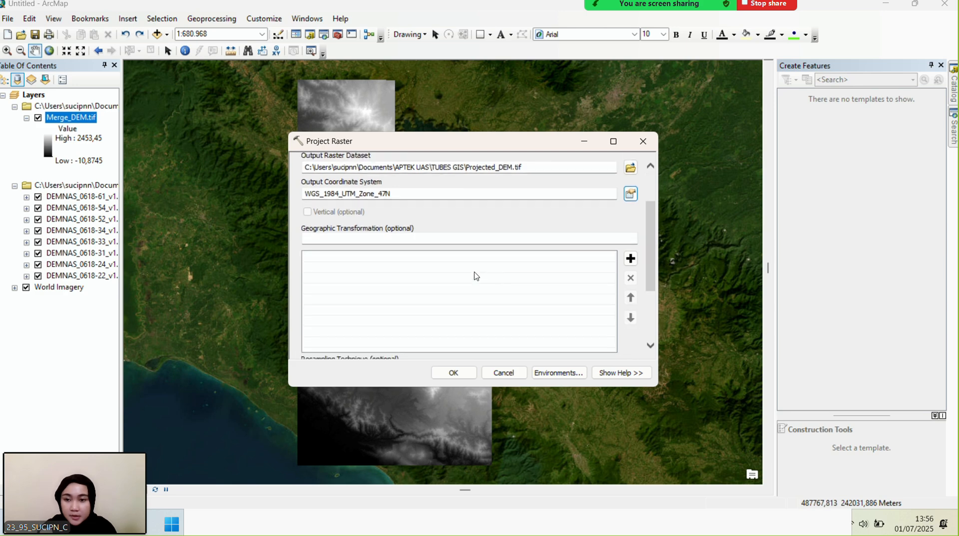
pyautogui.scroll(-1, 462, 241)
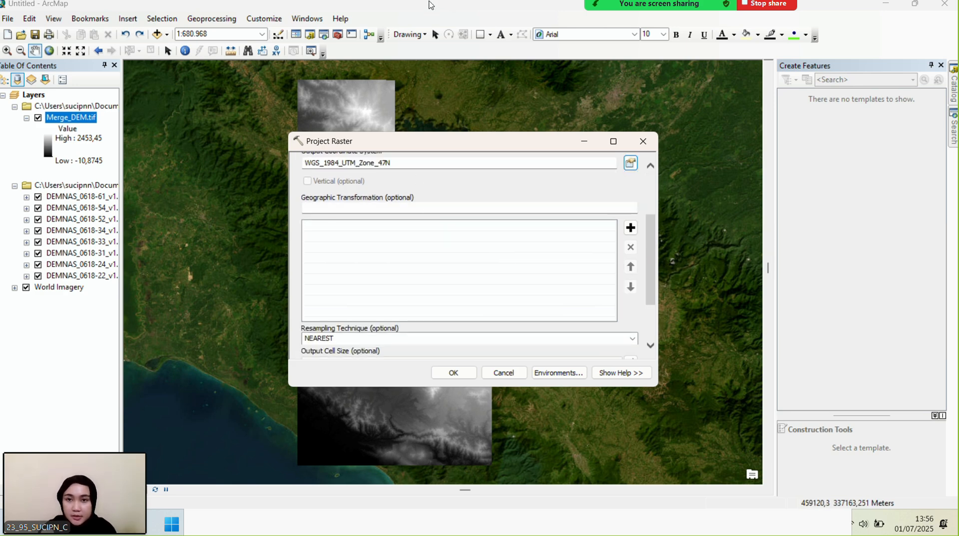
pyautogui.scroll(-1, 397, 172)
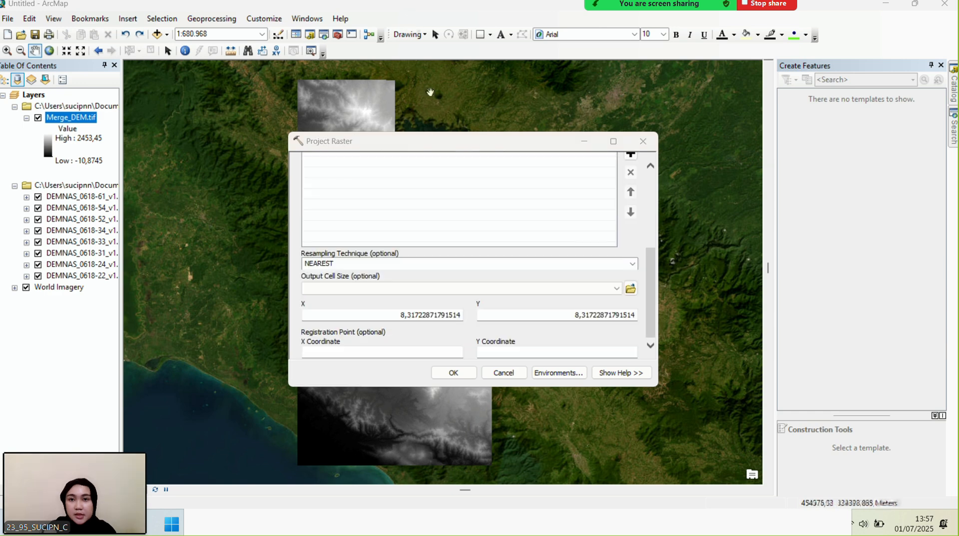
pyautogui.click(452, 374)
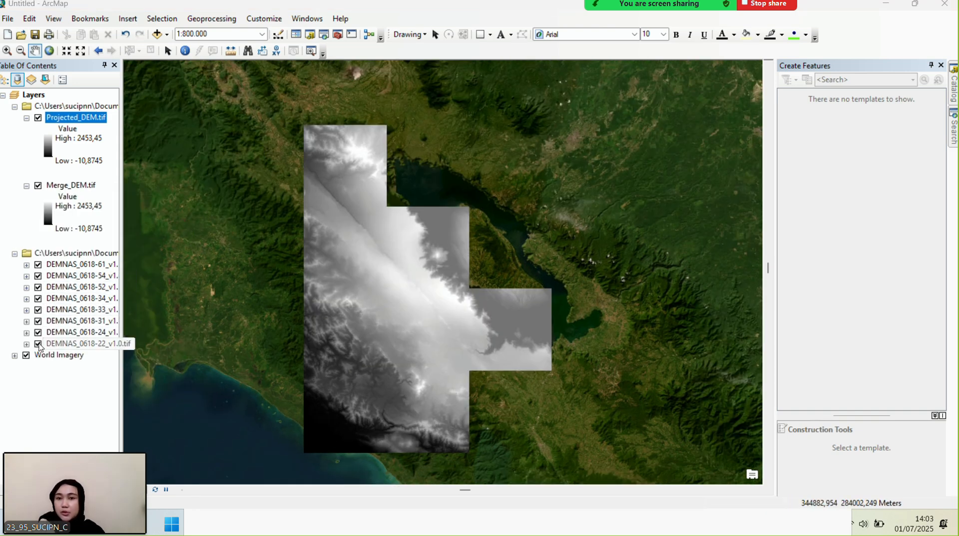
# Turn off the display of all eight DEMNAS tile layers, leaving the merged and projected rasters on
pyautogui.click(39, 345)
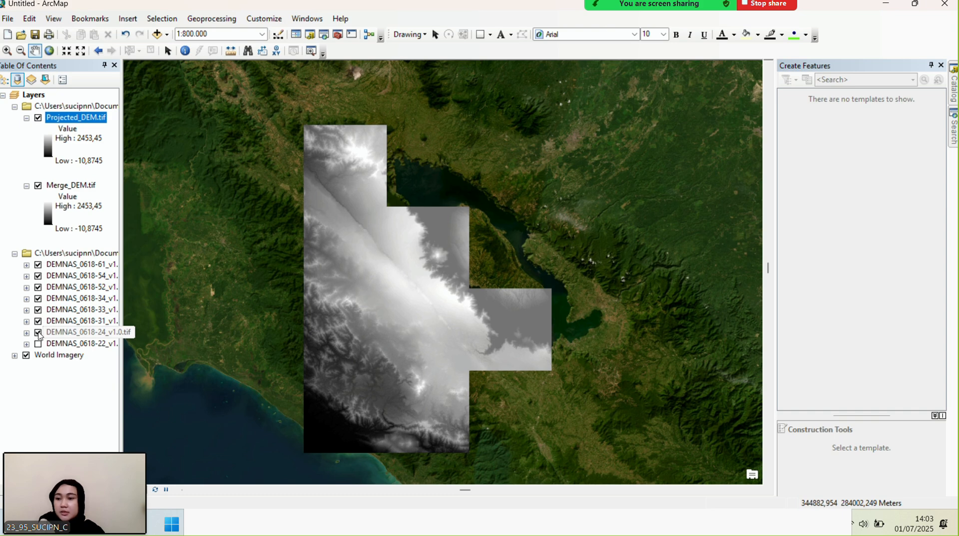
pyautogui.click(39, 333)
pyautogui.click(39, 322)
pyautogui.click(38, 310)
pyautogui.click(39, 299)
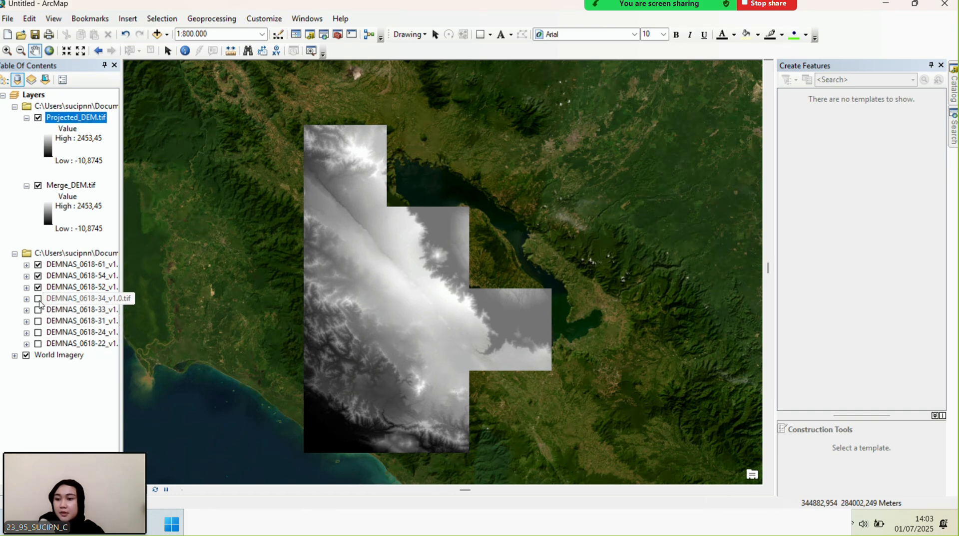
pyautogui.click(39, 287)
pyautogui.click(38, 276)
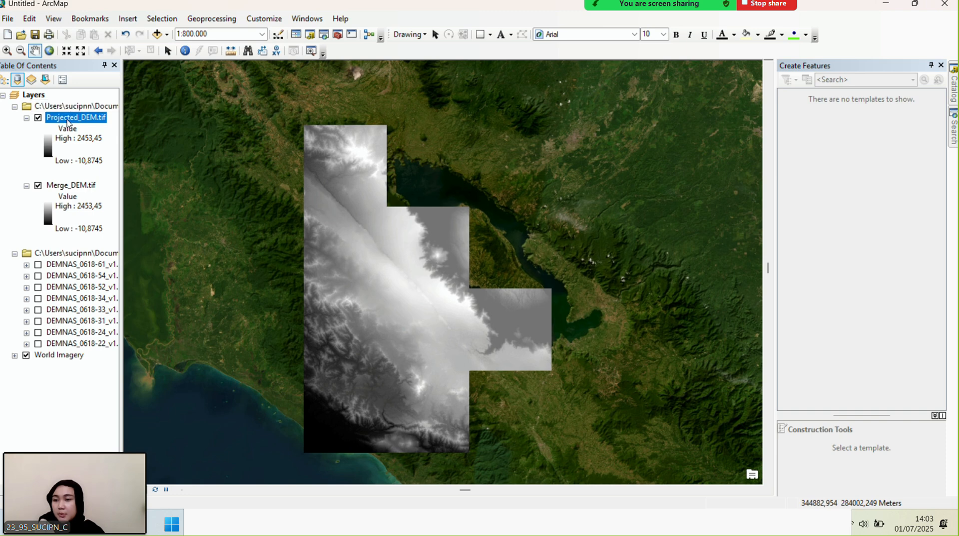
# Review the source properties of the Projected_DEM.tif layer, including its extent, spatial reference and band statistics
pyautogui.rightClick(69, 123)
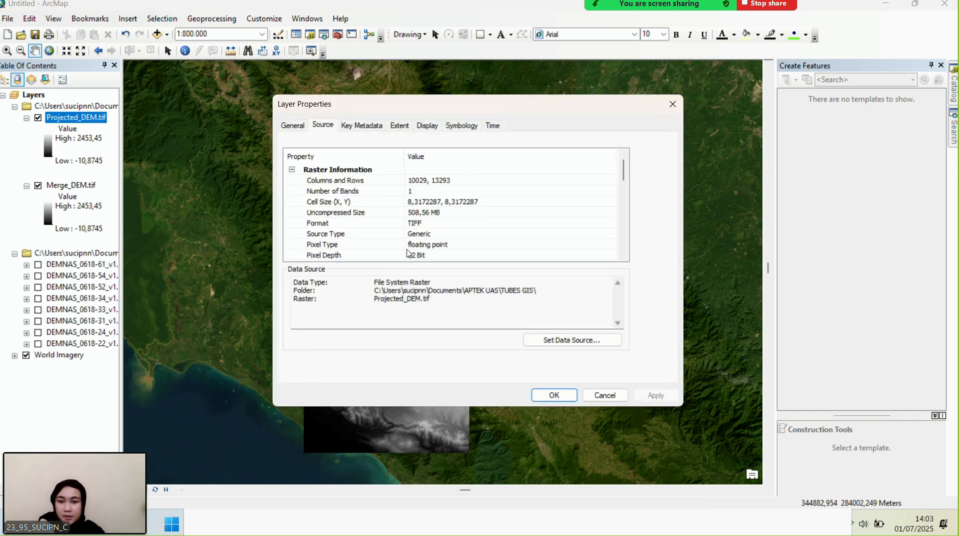
pyautogui.scroll(-8, 437, 220)
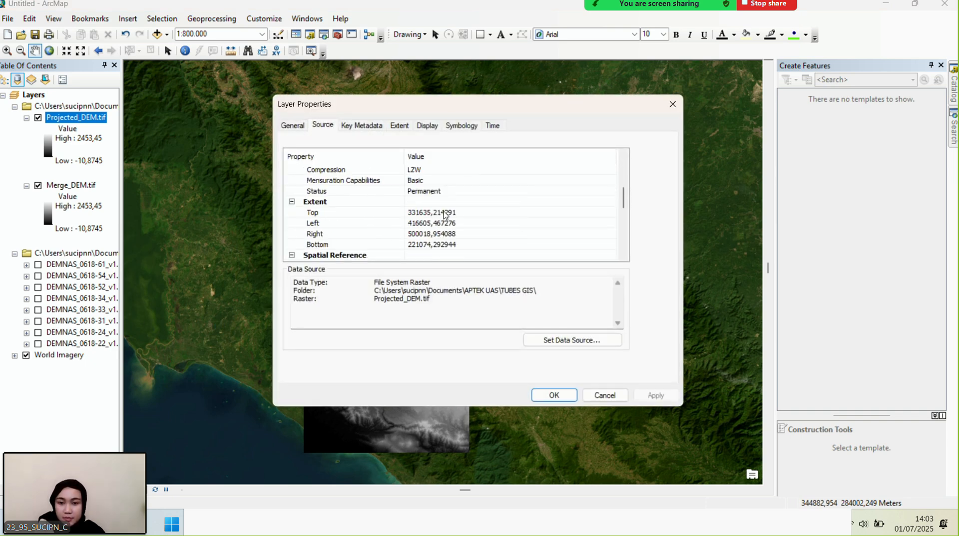
pyautogui.scroll(2, 447, 215)
pyautogui.scroll(-4, 448, 216)
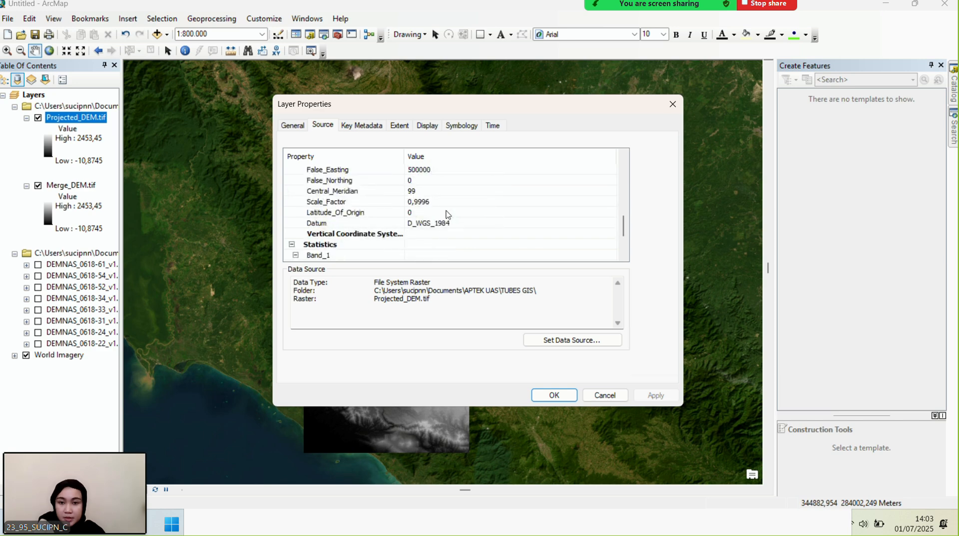
pyautogui.scroll(2, 450, 217)
pyautogui.scroll(-2, 436, 234)
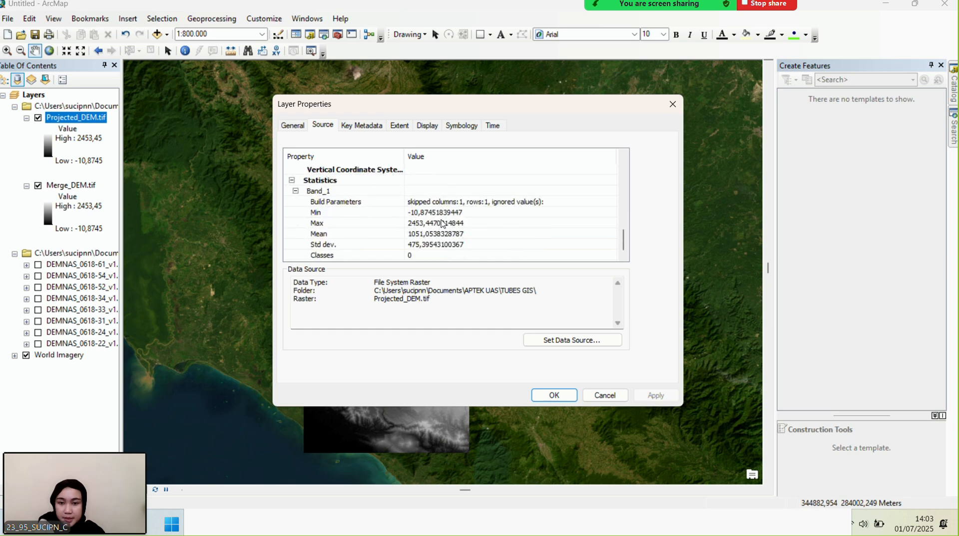
pyautogui.scroll(4, 446, 223)
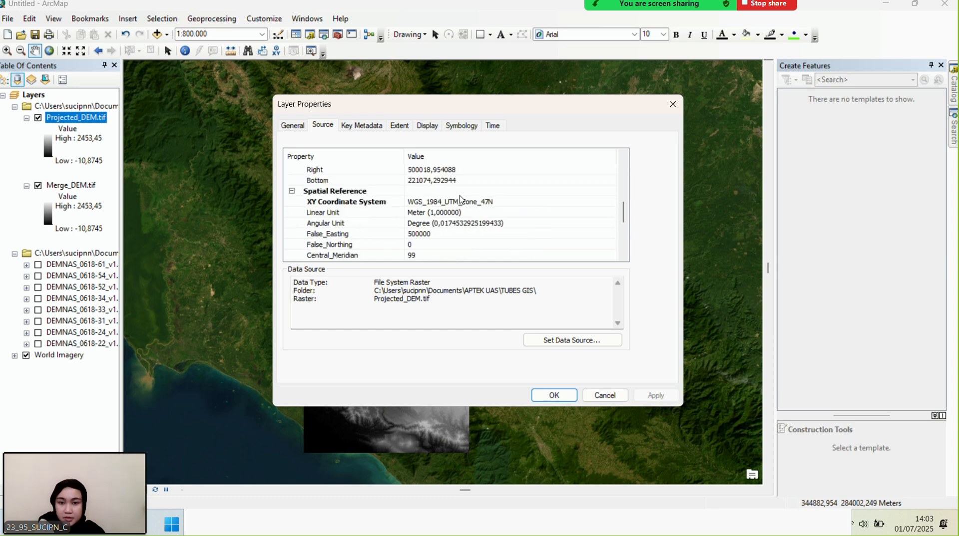
pyautogui.click(410, 19)
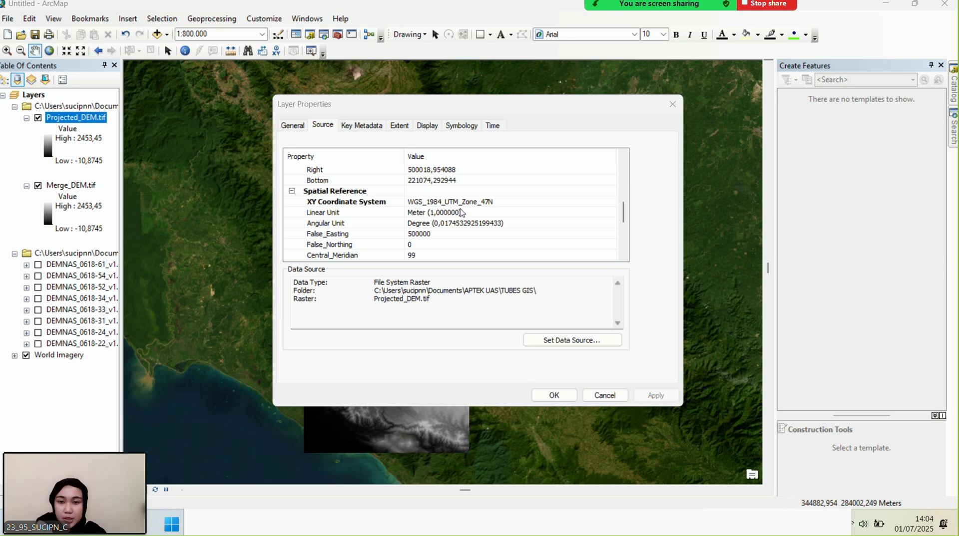
pyautogui.click(555, 400)
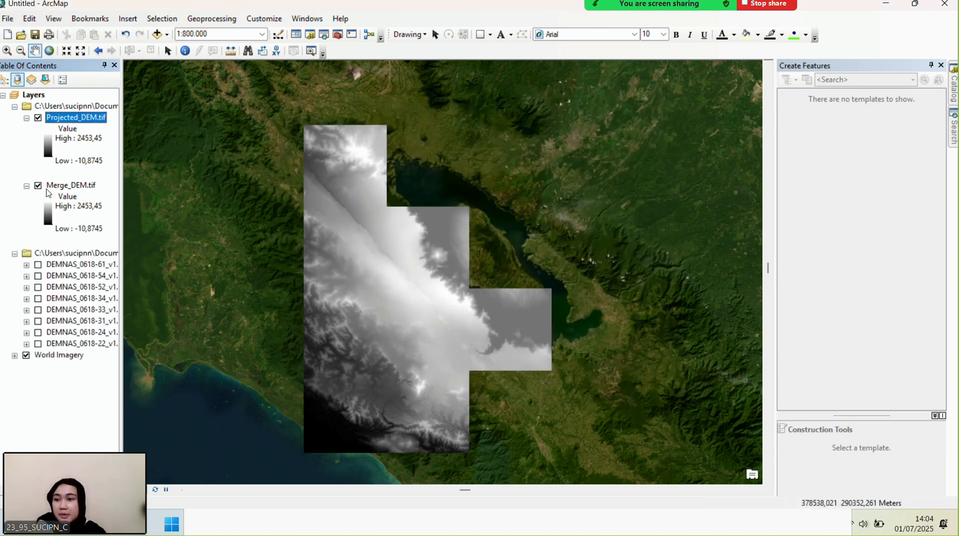
# Turn off the display of the Merge_DEM.tif layer
pyautogui.click(38, 187)
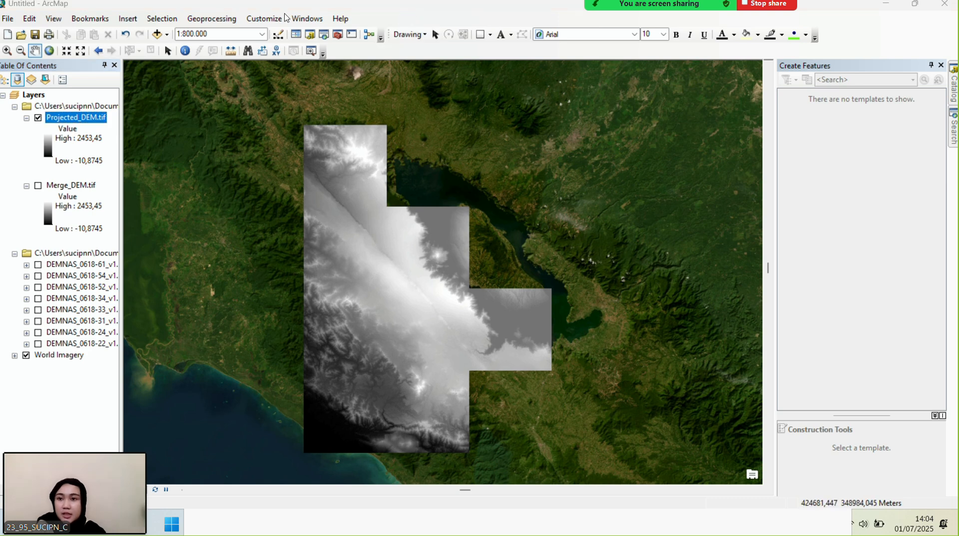
pyautogui.click(167, 36)
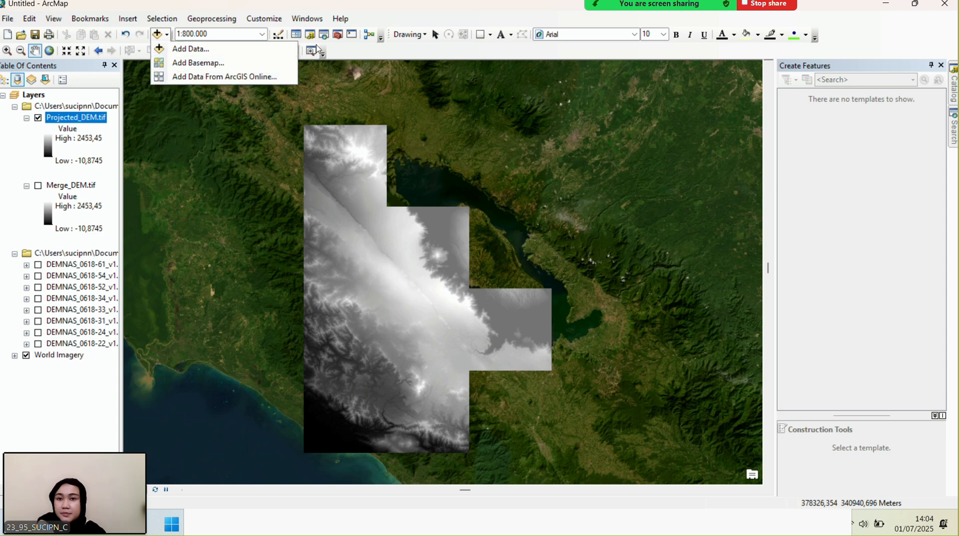
pyautogui.click(382, 39)
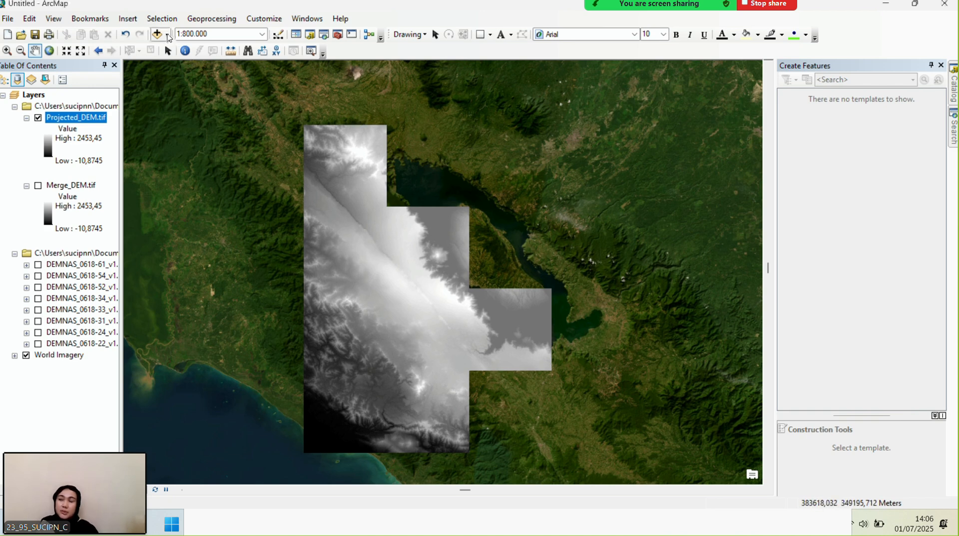
# Connect the Add Data browser to the Data Topografi Sitakkurak folder inside APTEK UAS, Bendung Sitakkurak
pyautogui.click(167, 36)
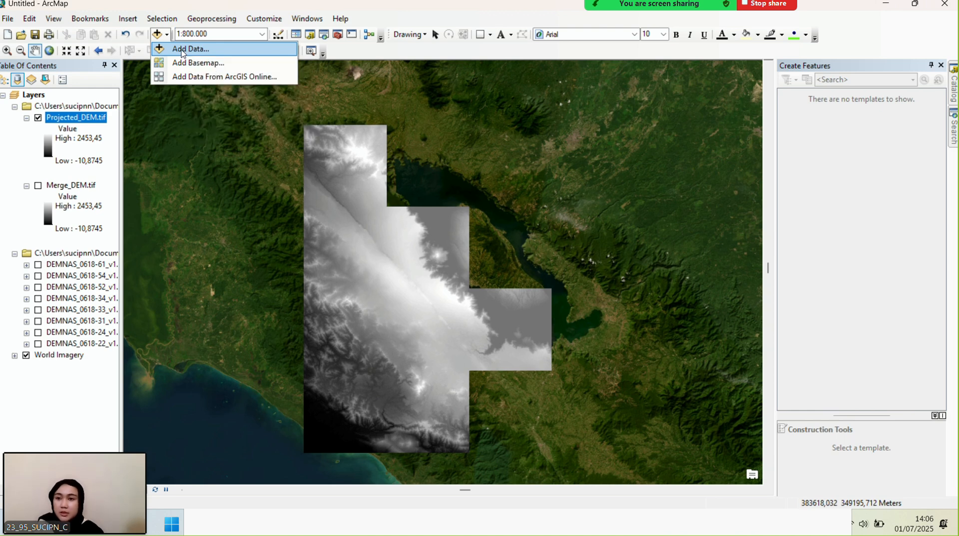
pyautogui.click(182, 51)
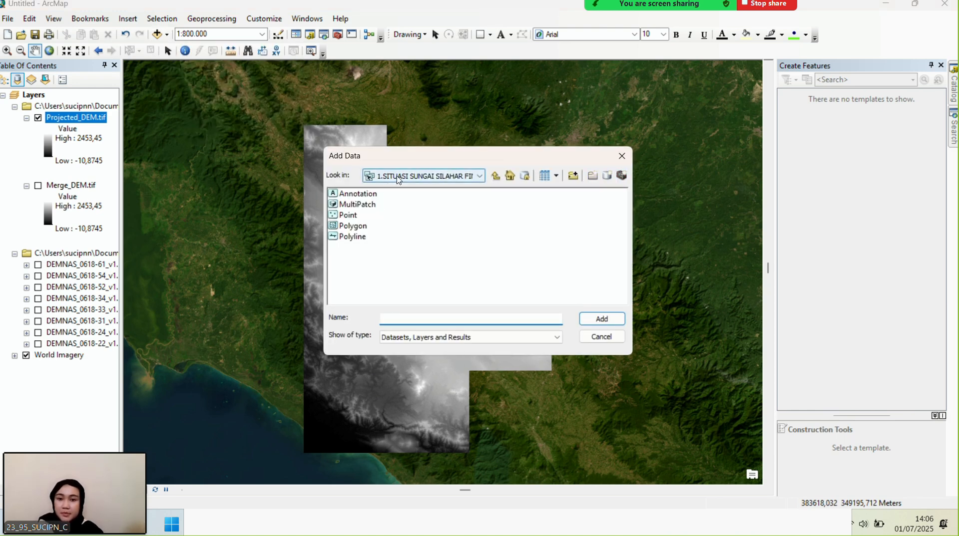
pyautogui.click(574, 176)
pyautogui.click(442, 225)
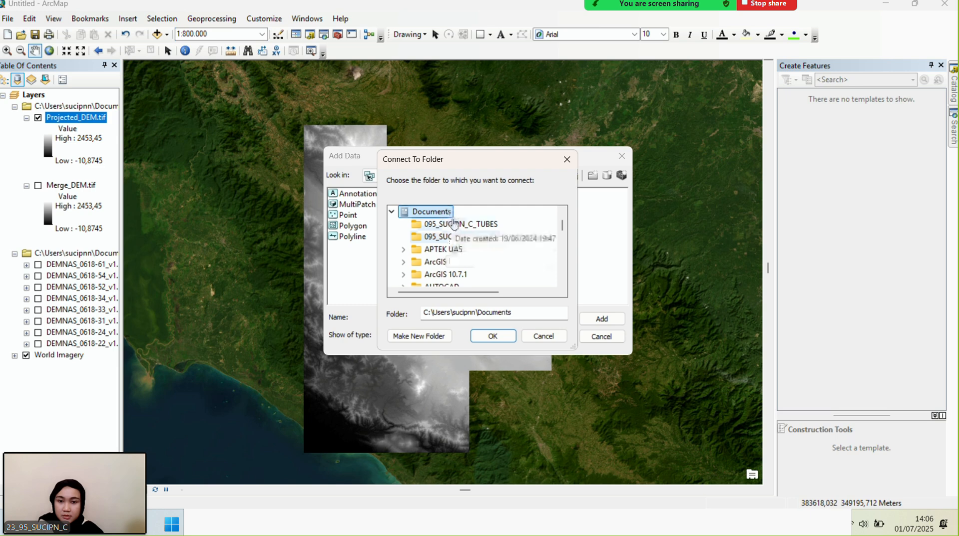
pyautogui.click(447, 250)
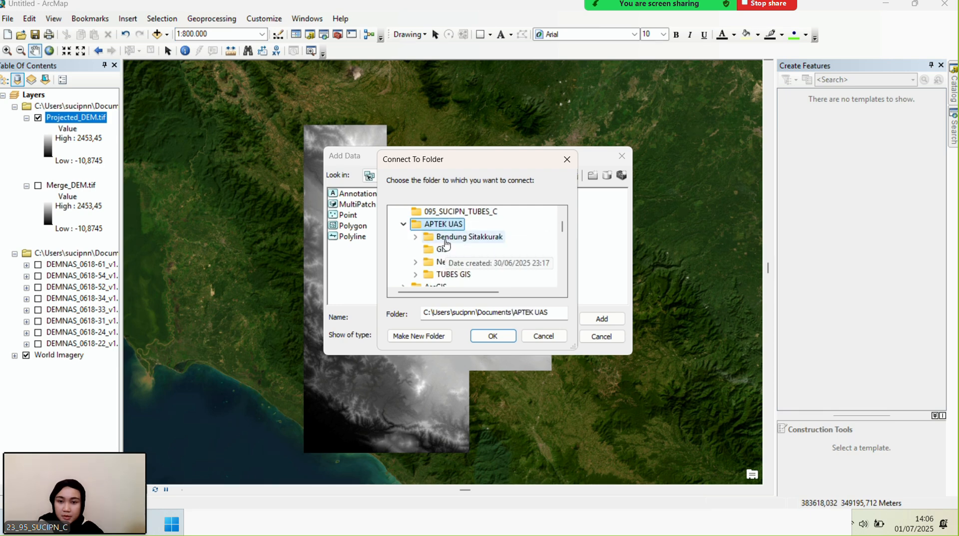
pyautogui.click(457, 238)
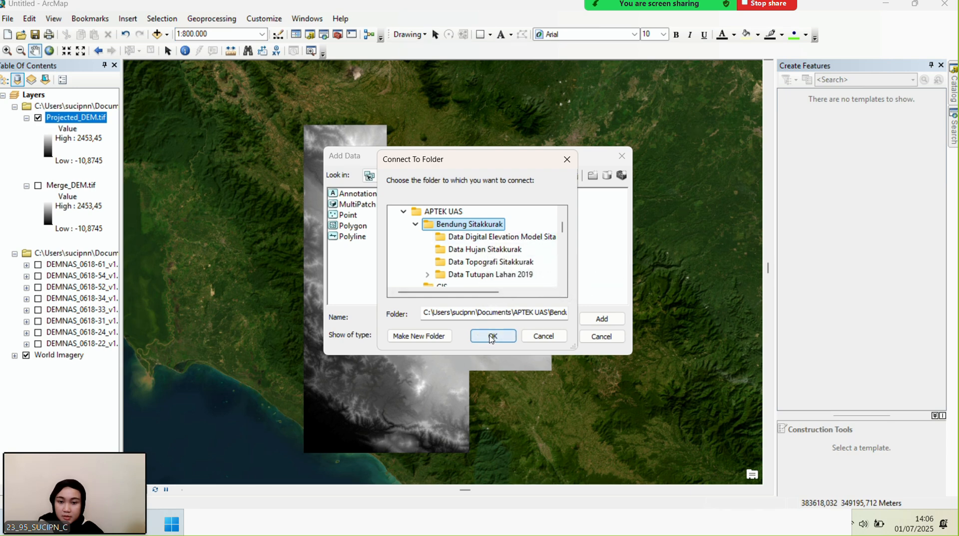
pyautogui.click(480, 262)
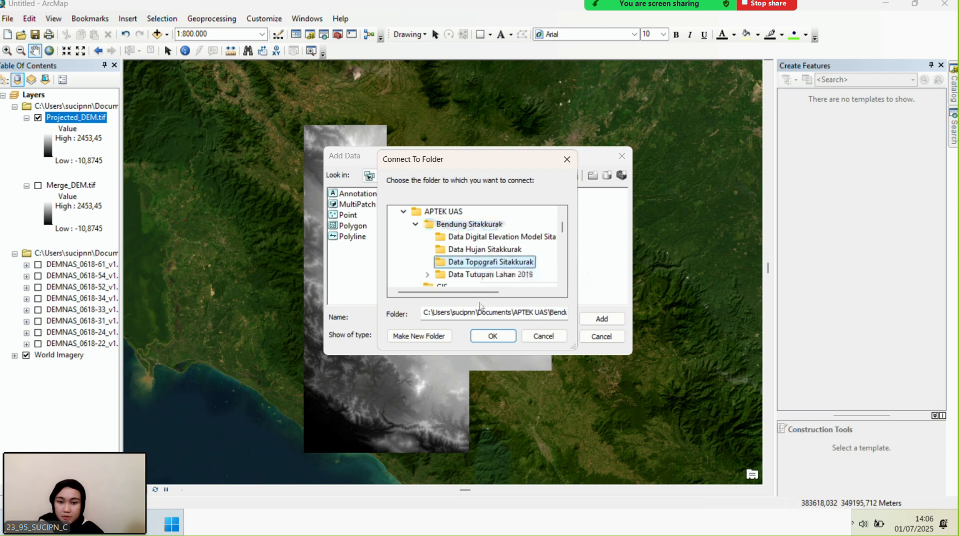
pyautogui.click(492, 336)
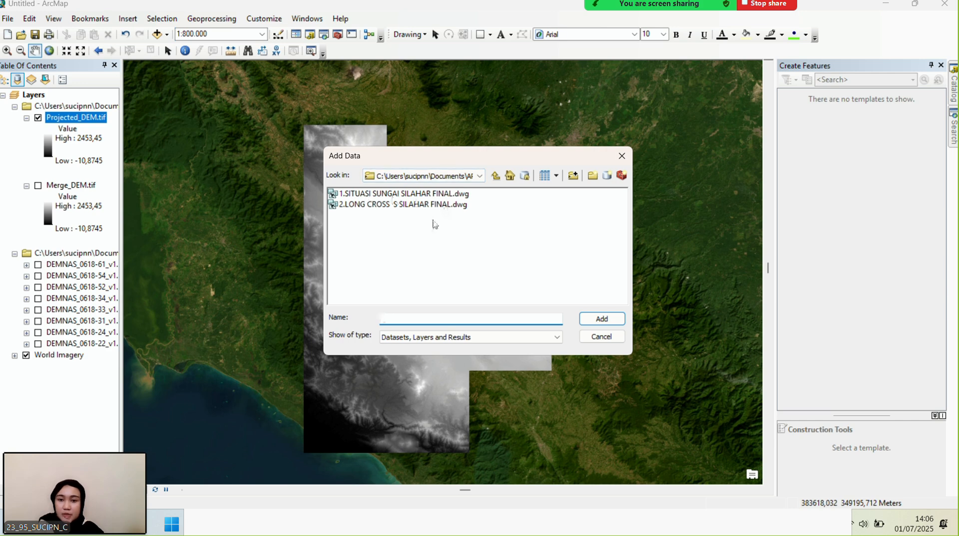
# Add the Annotation and Polyline data of 1.SITUASI SUNGAI SILAHAR FINAL.dwg to the map
pyautogui.doubleClick(375, 195)
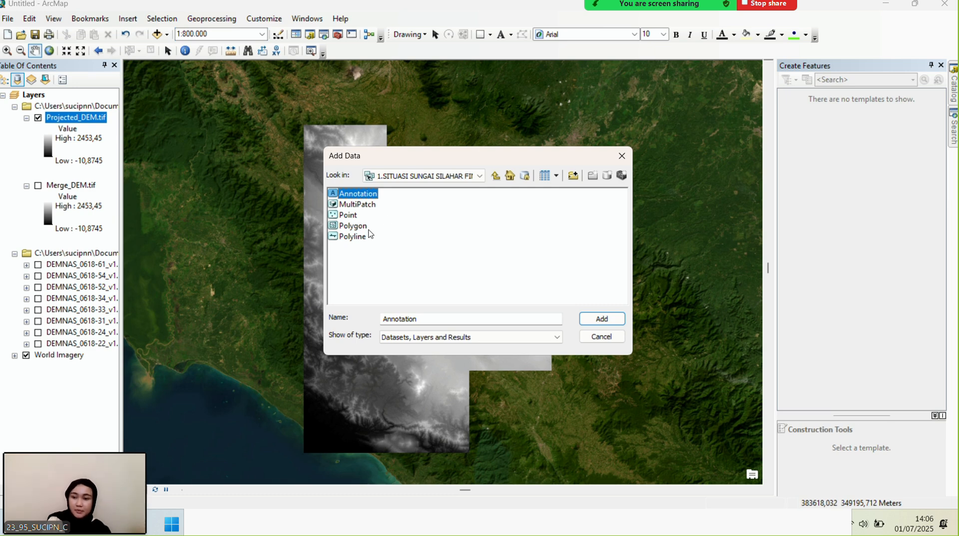
pyautogui.keyDown('ctrl'); pyautogui.click(353, 237); pyautogui.keyUp('ctrl')
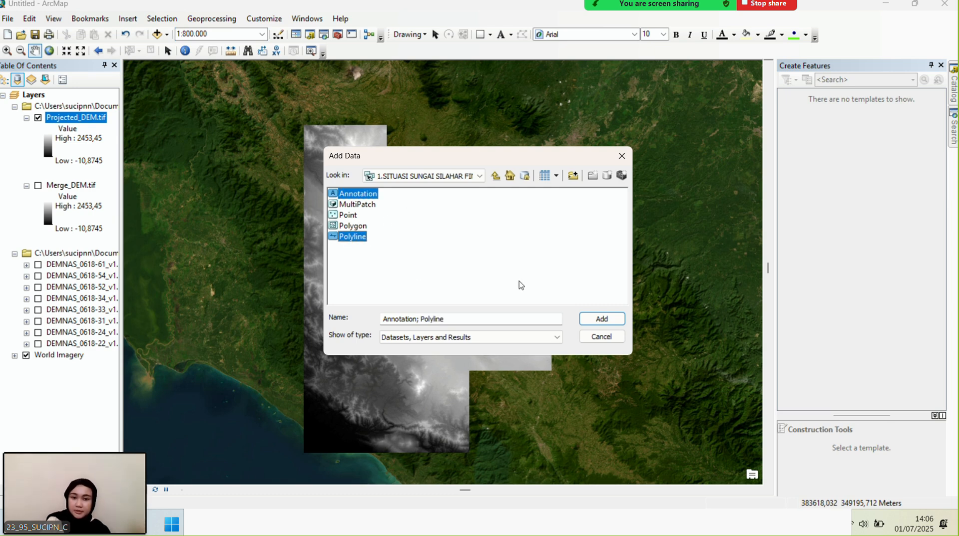
pyautogui.click(602, 322)
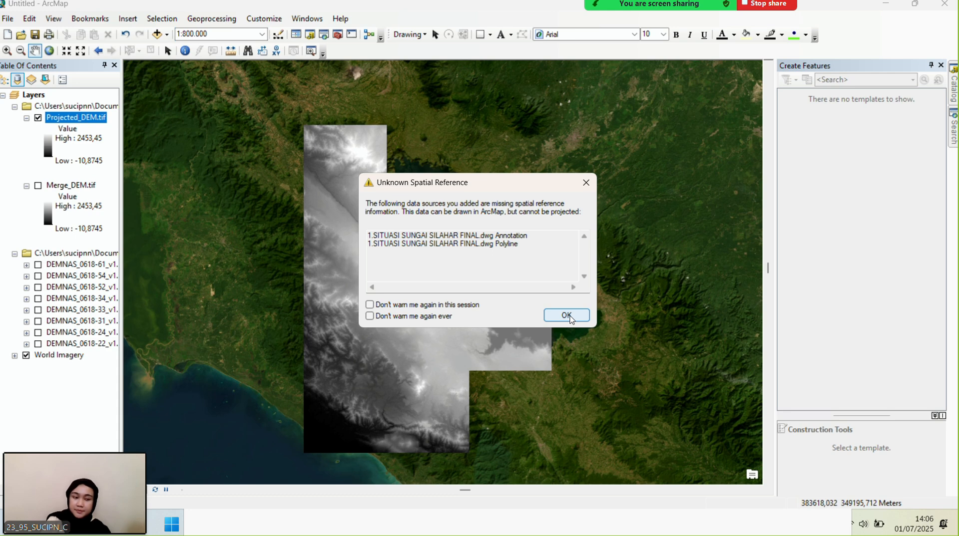
pyautogui.click(566, 315)
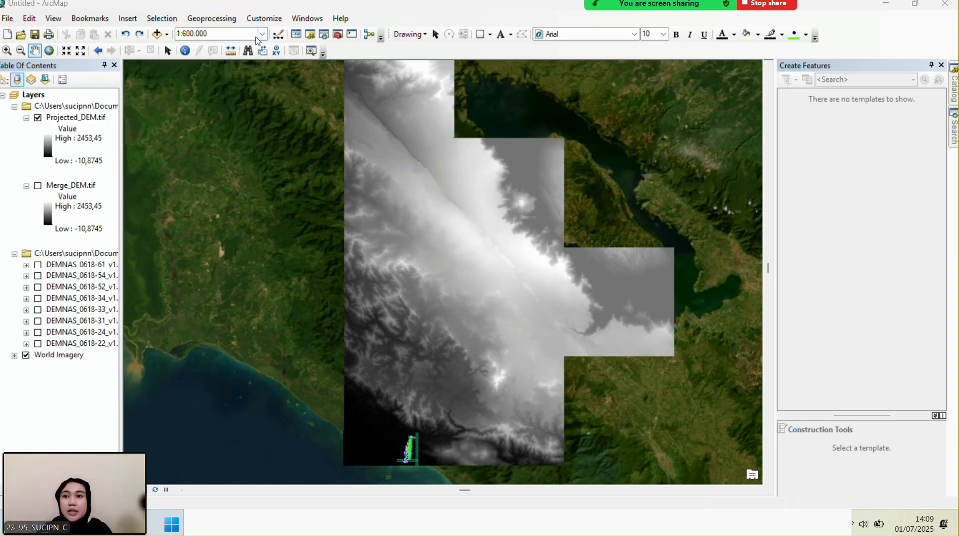
# Start adding data to the map again
pyautogui.click(166, 35)
pyautogui.click(180, 54)
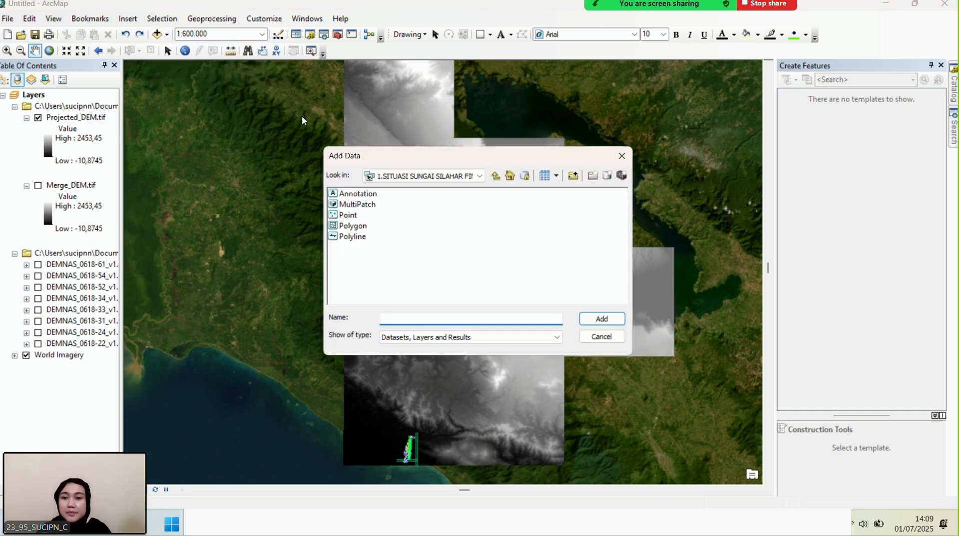
pyautogui.click(573, 176)
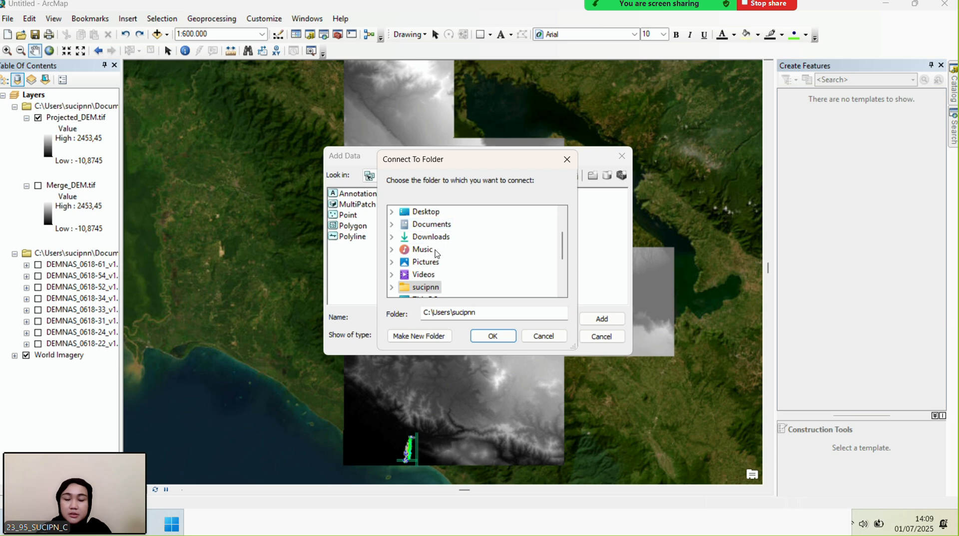
pyautogui.scroll(2, 437, 253)
pyautogui.click(567, 159)
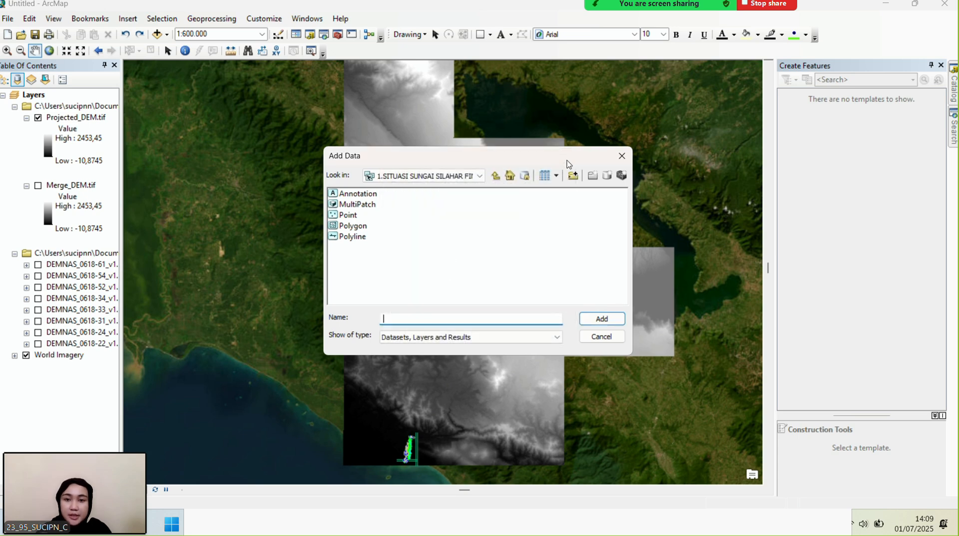
# From Bendung Sitakkurak's Data Topografi Sitakkurak folder, add the Annotation and Polyline data of 1.SITUASI SUNGAI SILAHAR FINAL.dwg
pyautogui.click(452, 175)
pyautogui.scroll(3, 453, 243)
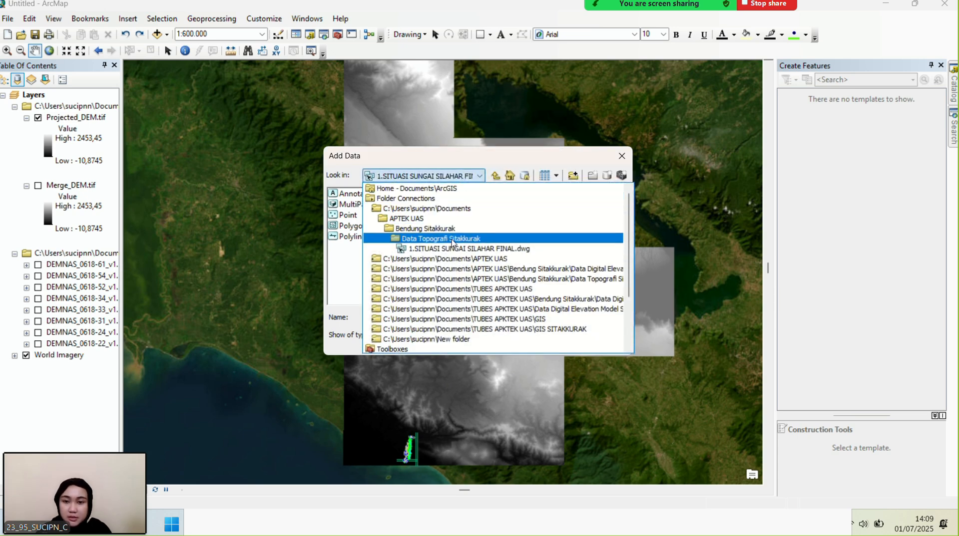
pyautogui.click(447, 230)
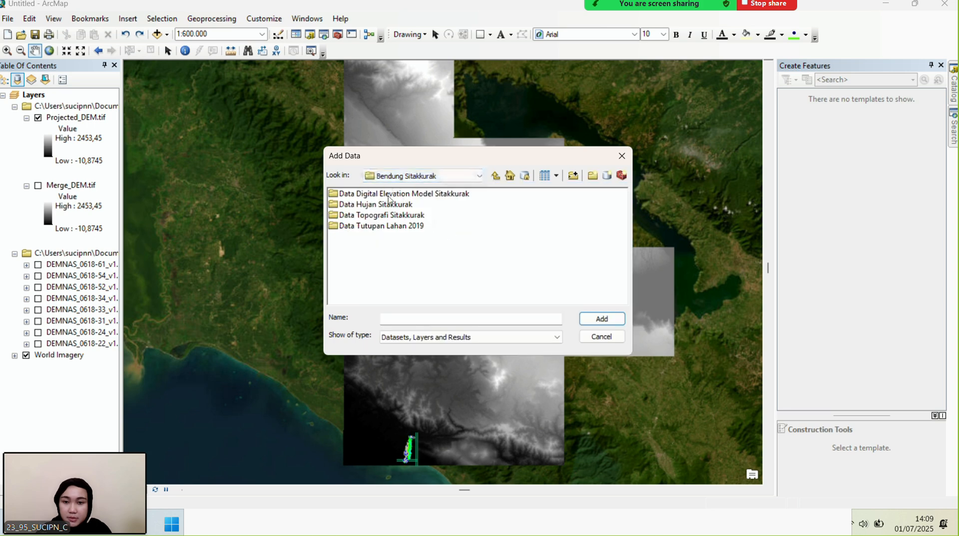
pyautogui.click(380, 215)
pyautogui.doubleClick(380, 215)
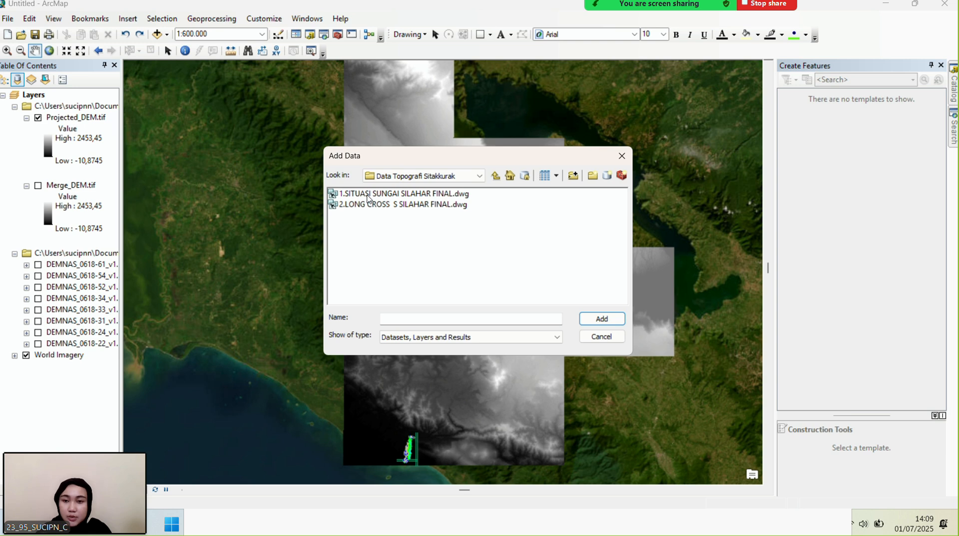
pyautogui.doubleClick(367, 194)
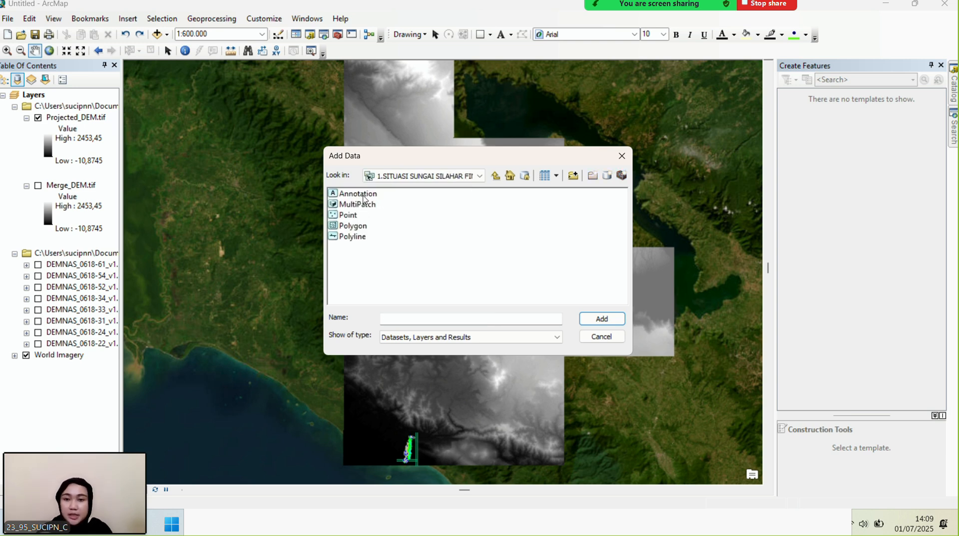
pyautogui.click(361, 199)
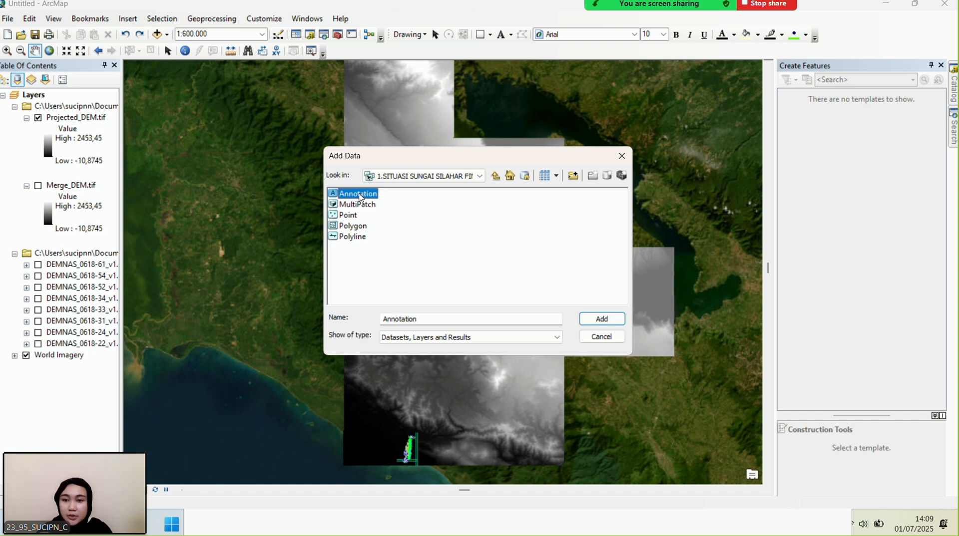
pyautogui.keyDown('ctrl'); pyautogui.click(357, 237); pyautogui.keyUp('ctrl')
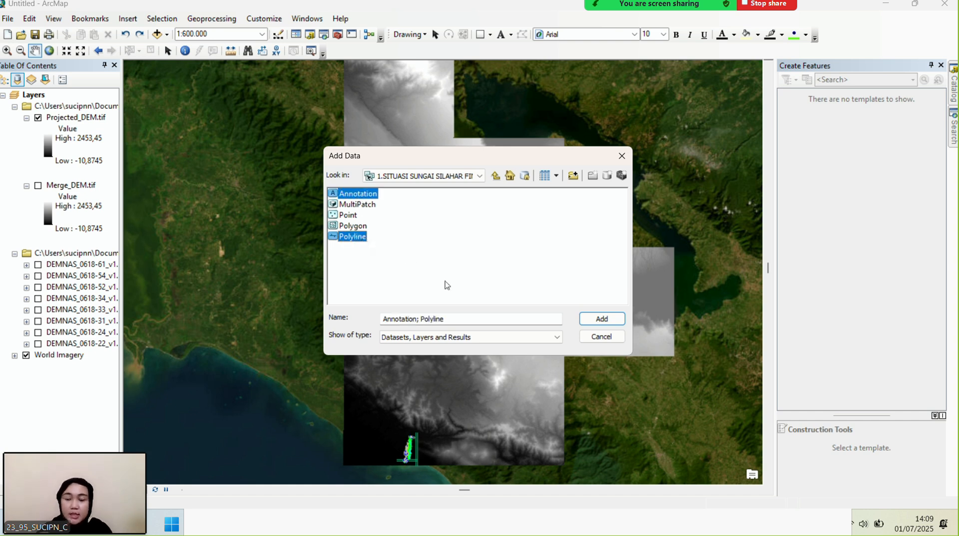
pyautogui.click(613, 323)
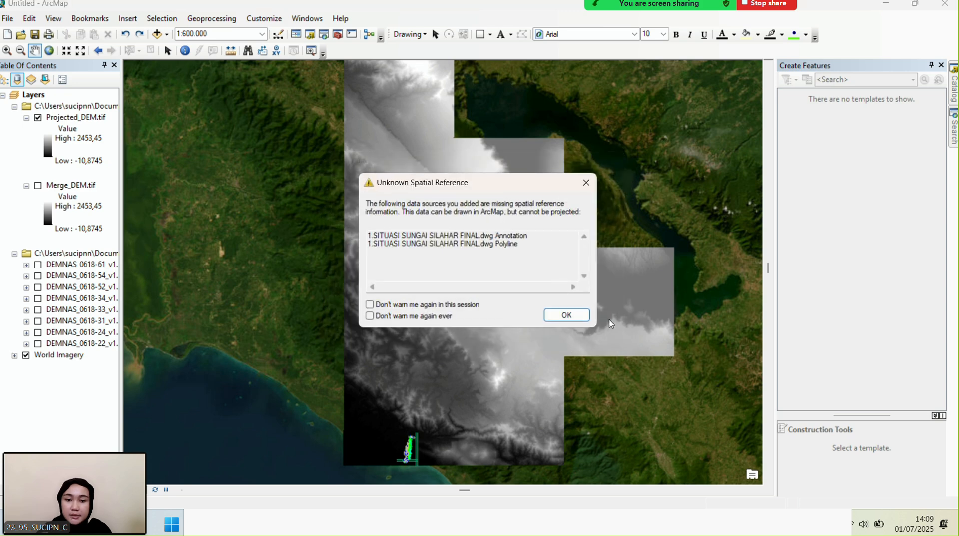
pyautogui.click(579, 317)
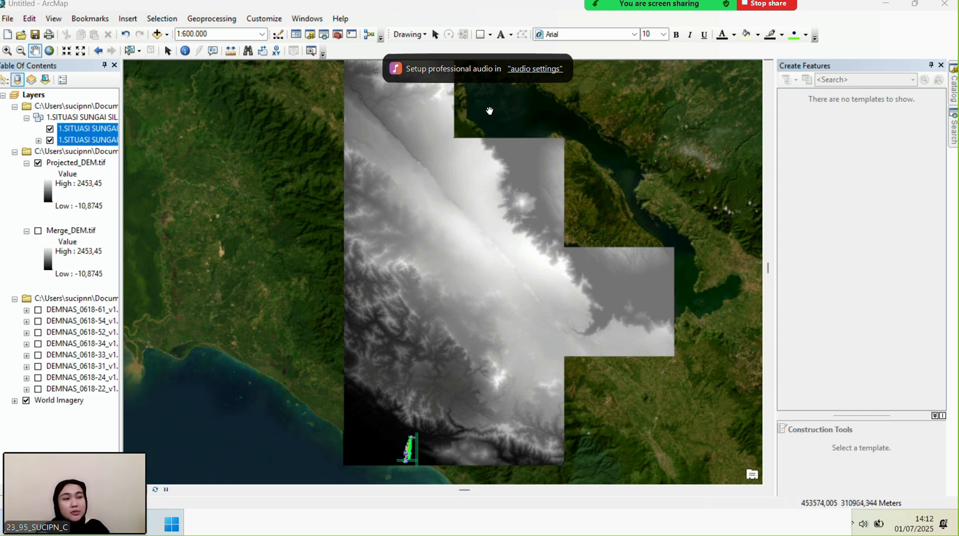
# Search the tools for "resample" and open the Resample (Data Management) tool
pyautogui.click(953, 131)
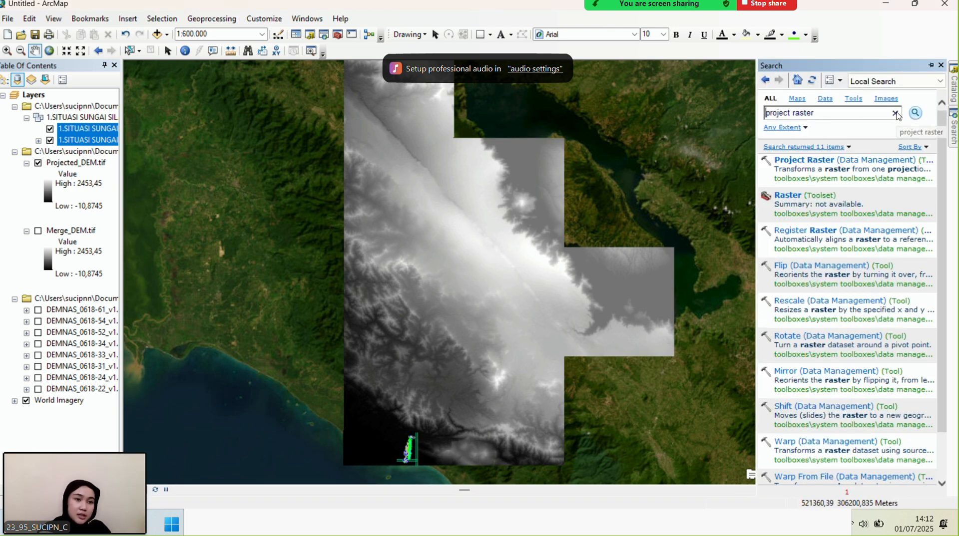
pyautogui.moveTo(813, 117); pyautogui.dragTo(747, 123)
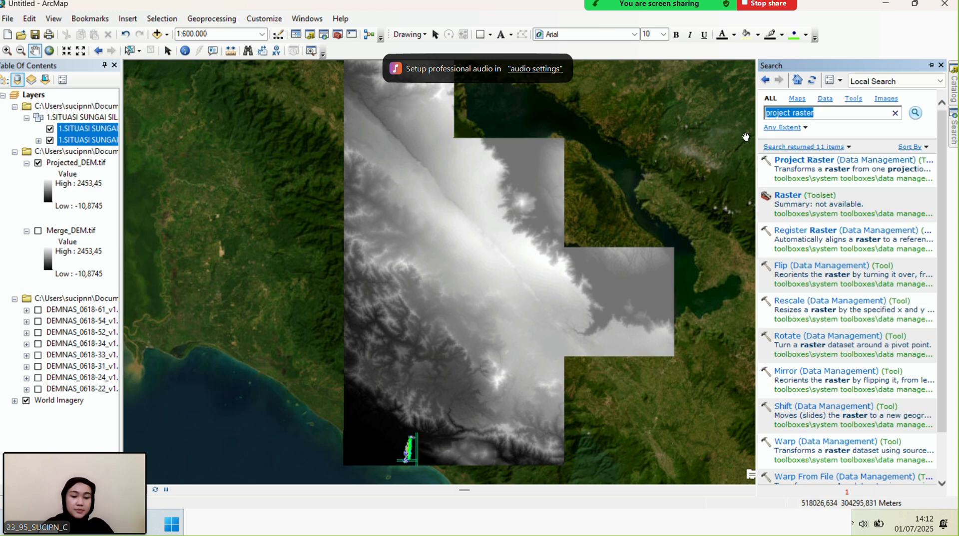
pyautogui.press('BackSpace')
pyautogui.write('resample')
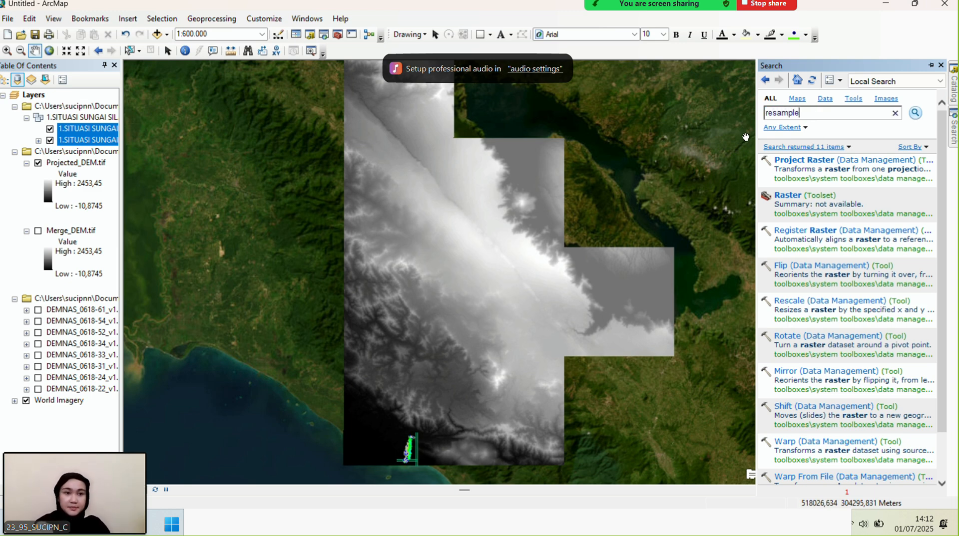
pyautogui.click(916, 115)
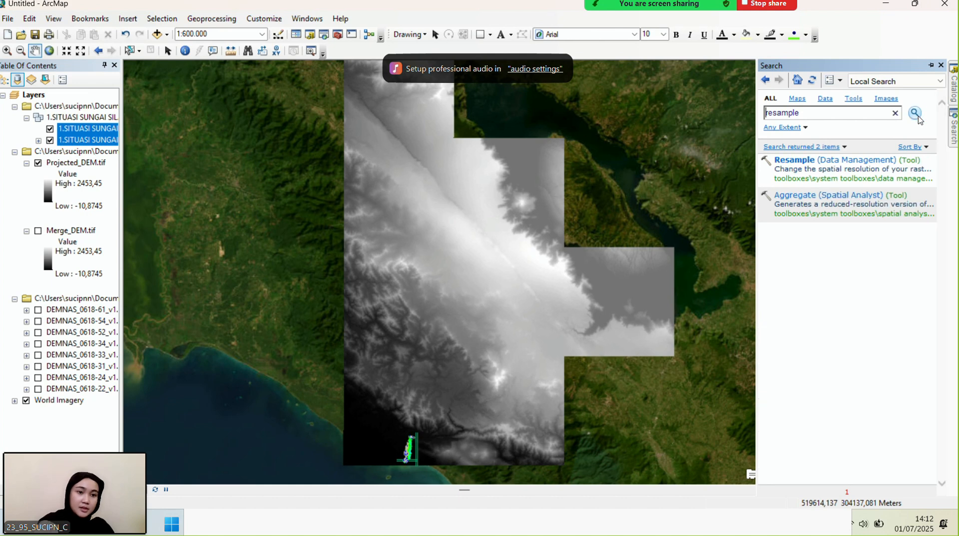
pyautogui.click(818, 166)
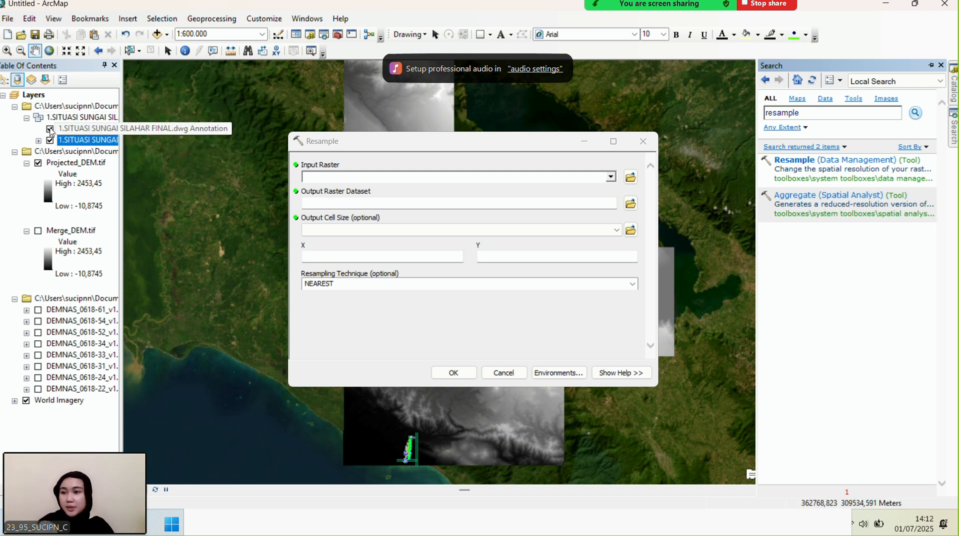
# Use Projected_DEM.tif as the Resample input and save the output as ResDem30.tif in the TUBES GIS folder
pyautogui.click(64, 163)
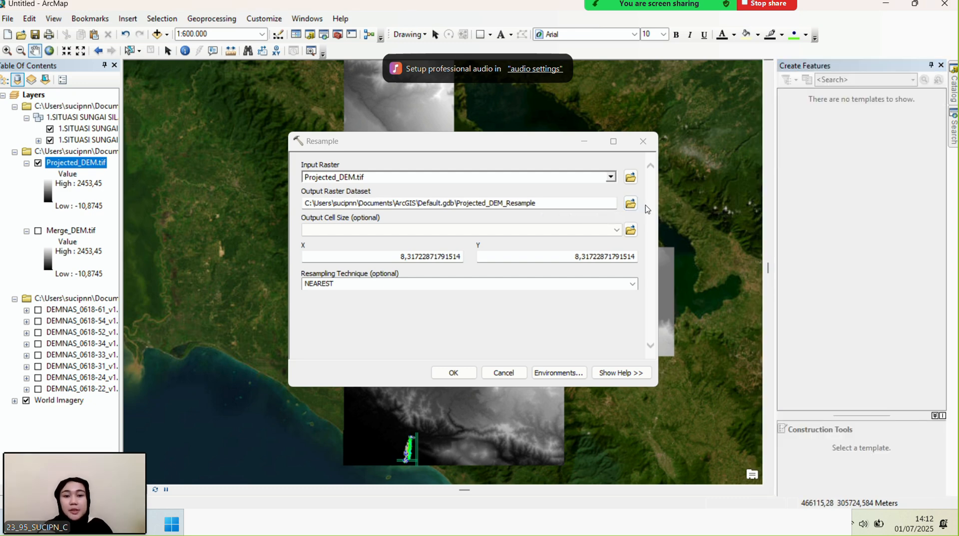
pyautogui.click(633, 210)
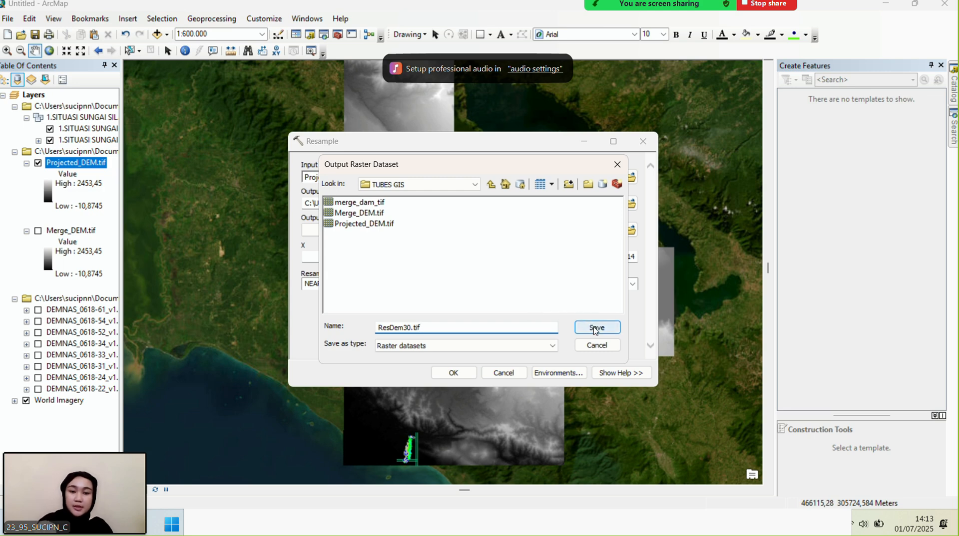
pyautogui.click(595, 331)
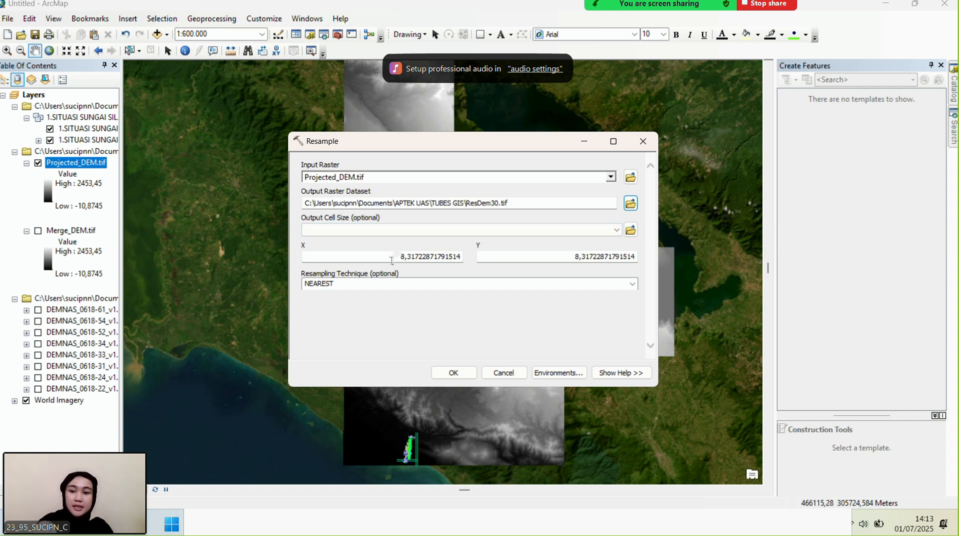
# Set the Resample output cell size to 30 in both X and Y and run the tool
pyautogui.moveTo(394, 258); pyautogui.dragTo(478, 267)
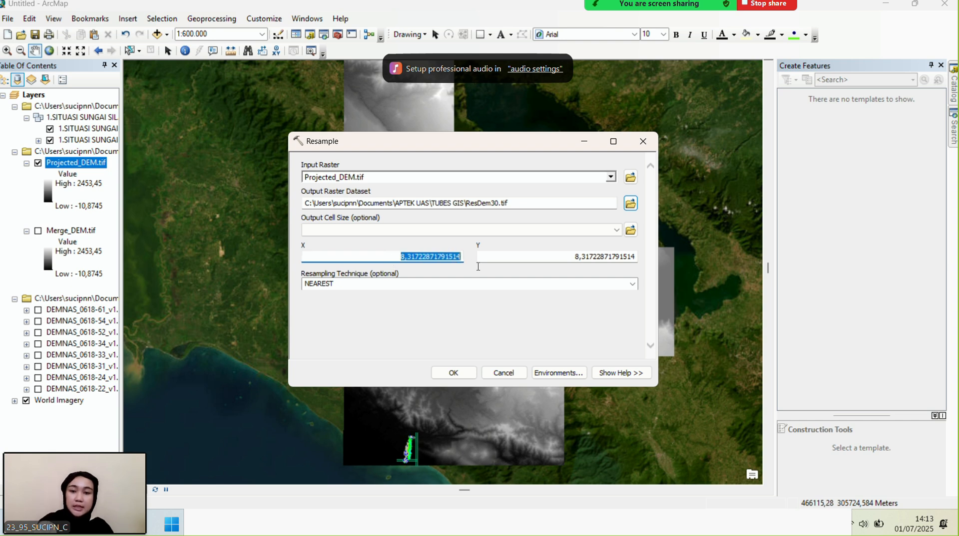
pyautogui.write('30')
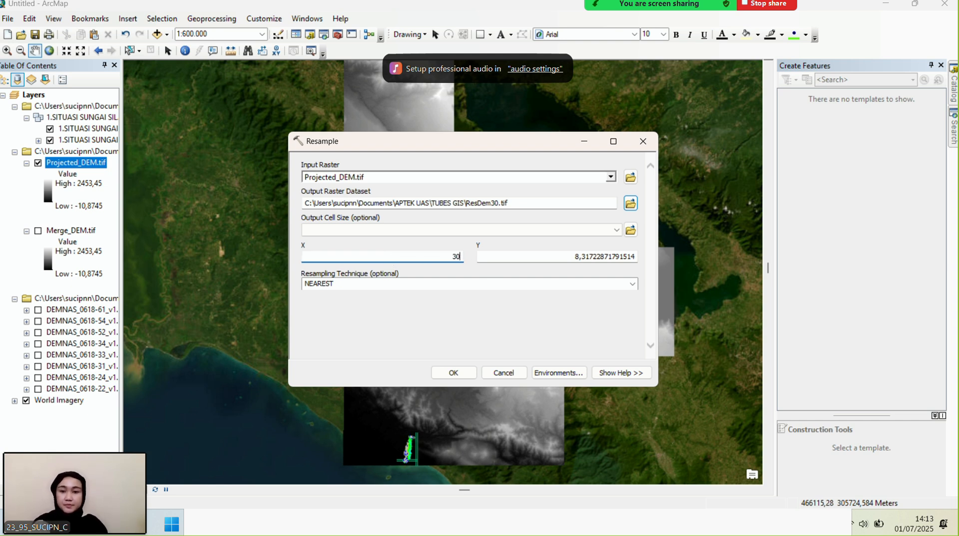
pyautogui.moveTo(576, 256); pyautogui.dragTo(670, 267)
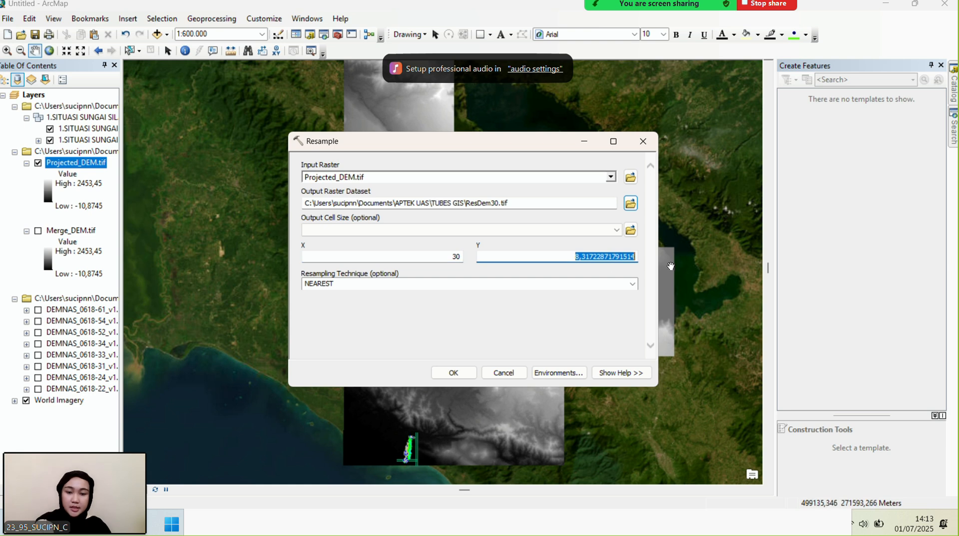
pyautogui.write('30')
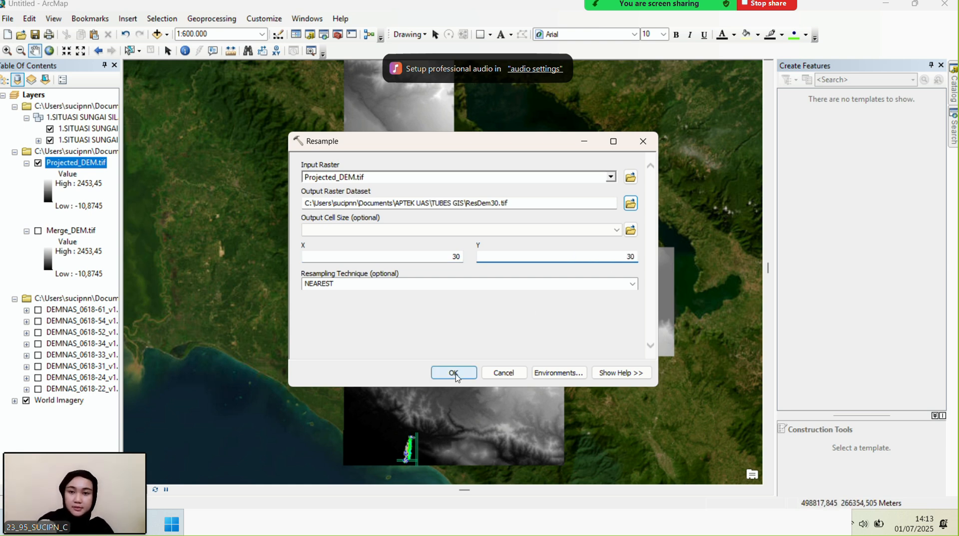
pyautogui.click(454, 374)
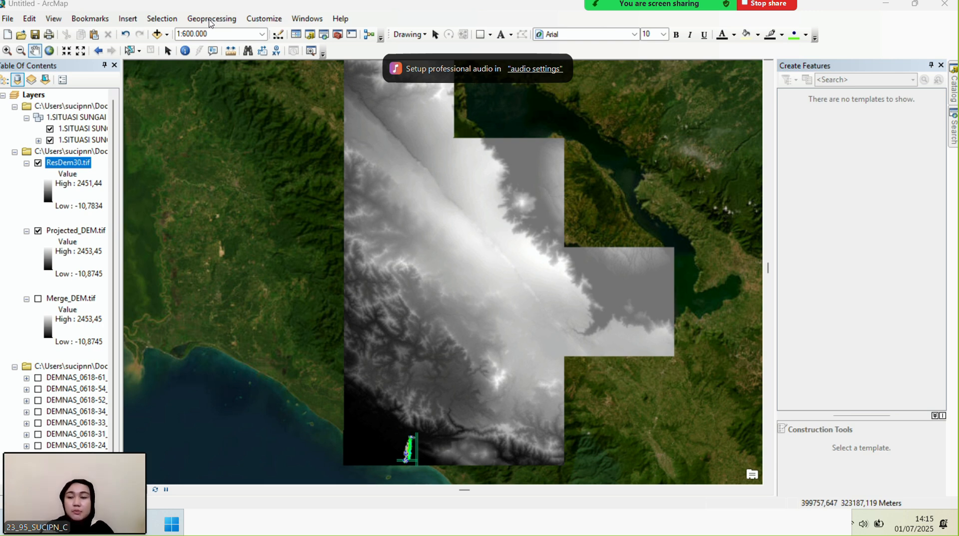
# In the geoprocessing environment settings, set the Parallel Processing Factor to 0 and apply it
pyautogui.click(211, 22)
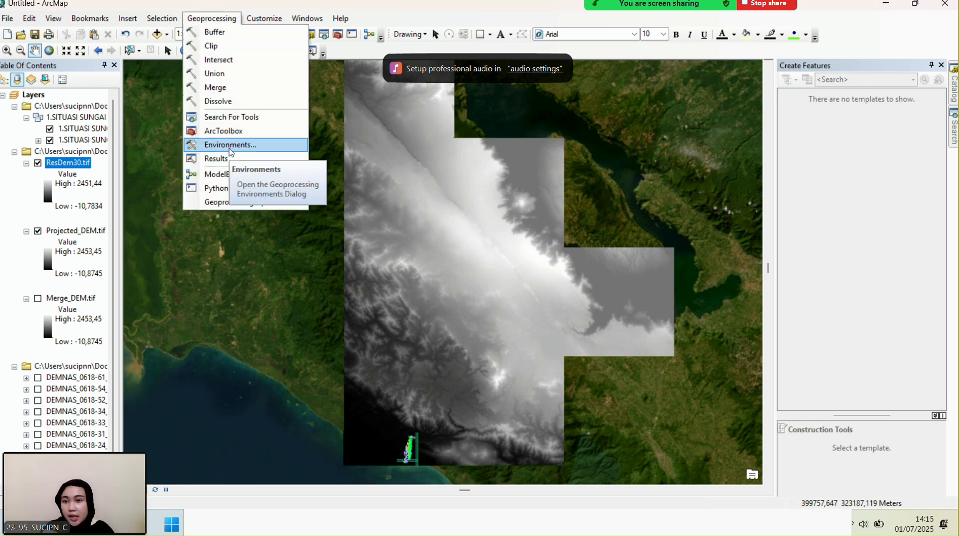
pyautogui.click(231, 145)
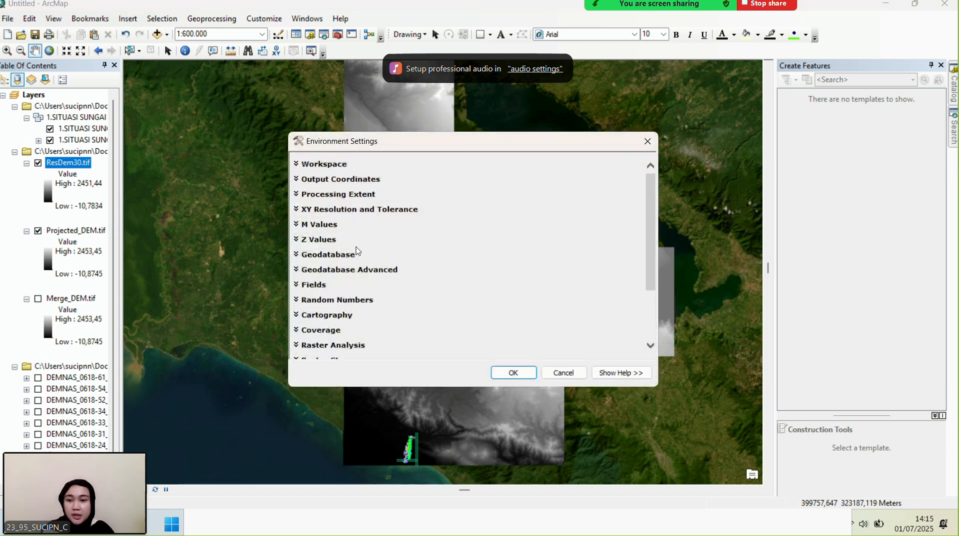
pyautogui.scroll(-1, 370, 279)
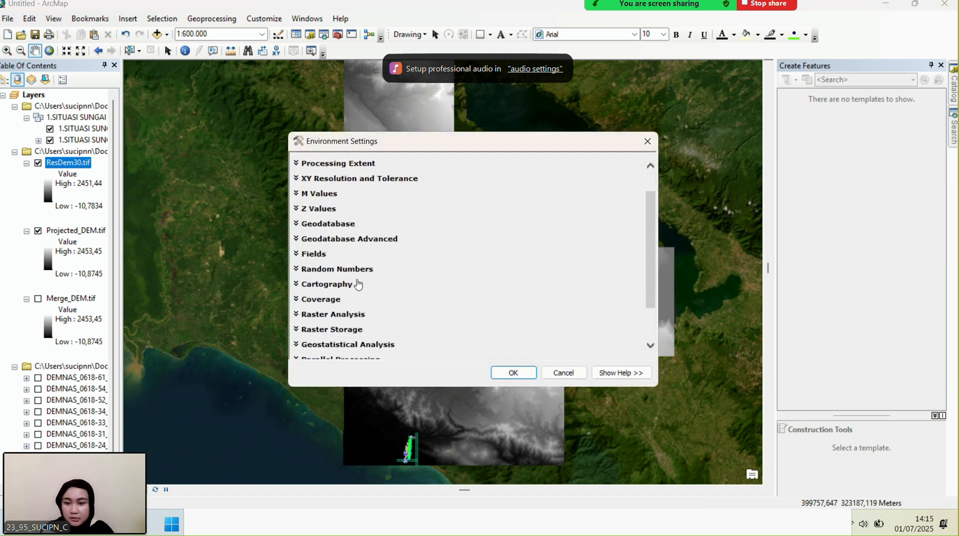
pyautogui.scroll(-1, 357, 282)
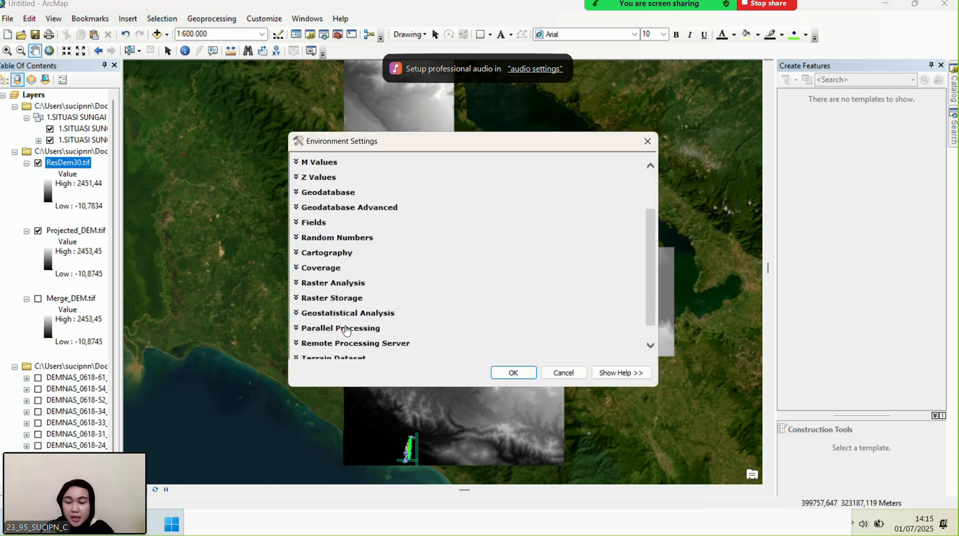
pyautogui.click(346, 329)
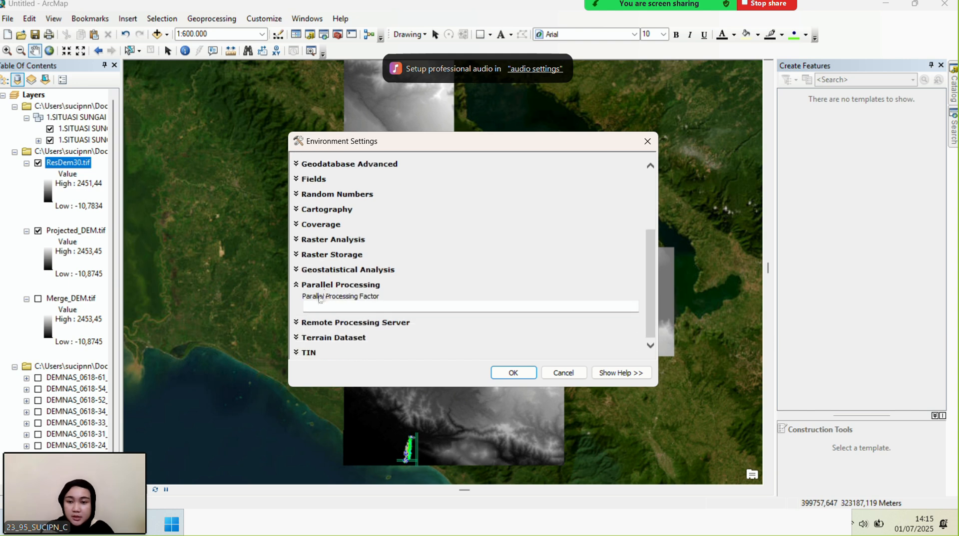
pyautogui.click(317, 309)
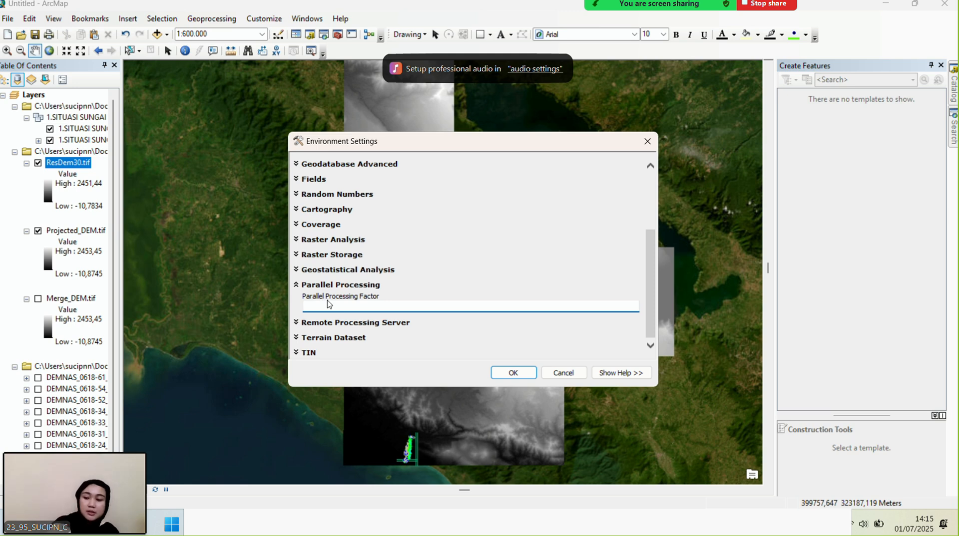
pyautogui.write('0')
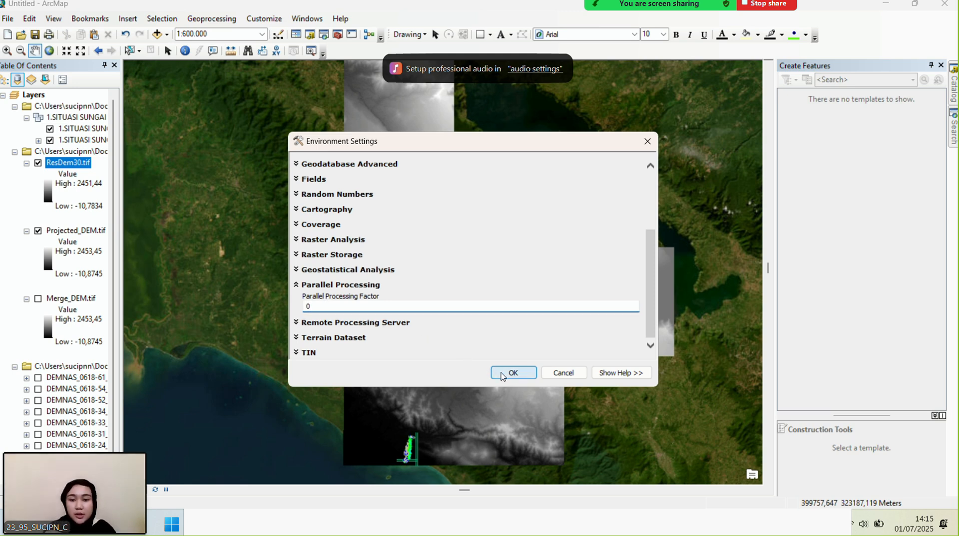
pyautogui.click(502, 376)
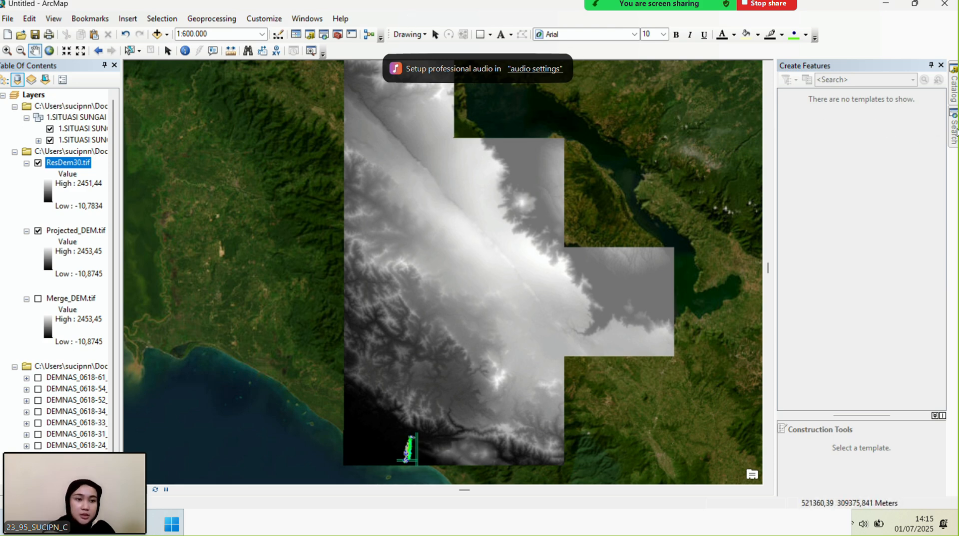
# Search the tools for "fill" and open the Fill (Spatial Analyst) tool
pyautogui.click(951, 134)
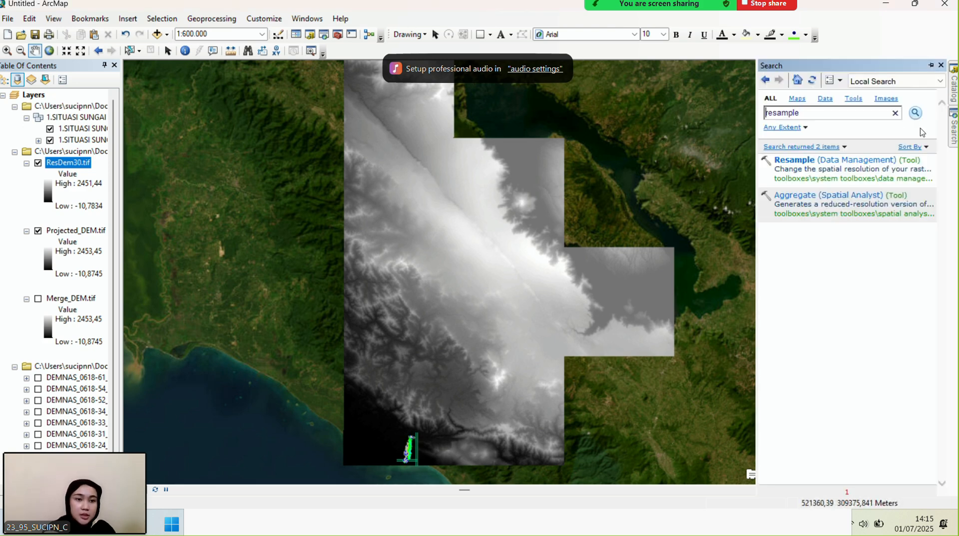
pyautogui.click(897, 116)
pyautogui.press('BackSpace')
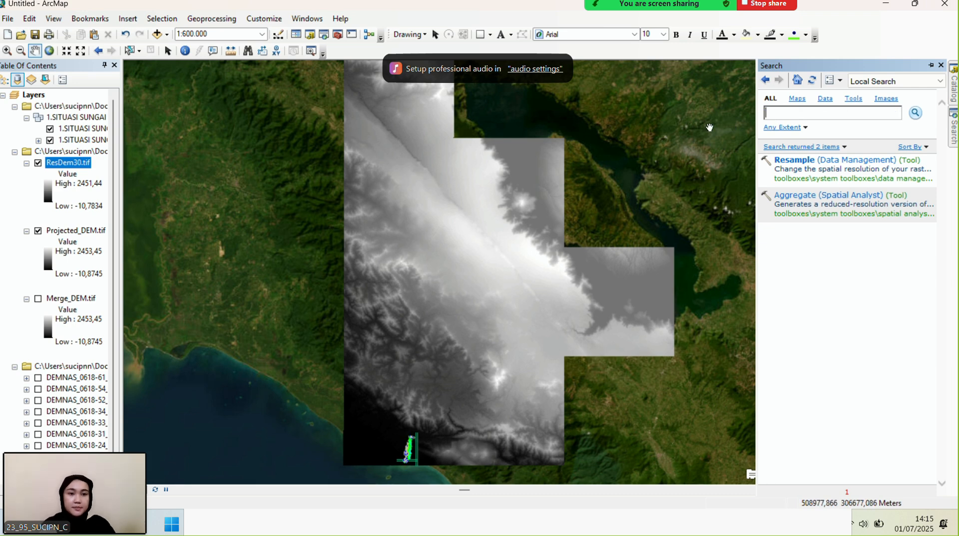
pyautogui.write('fill')
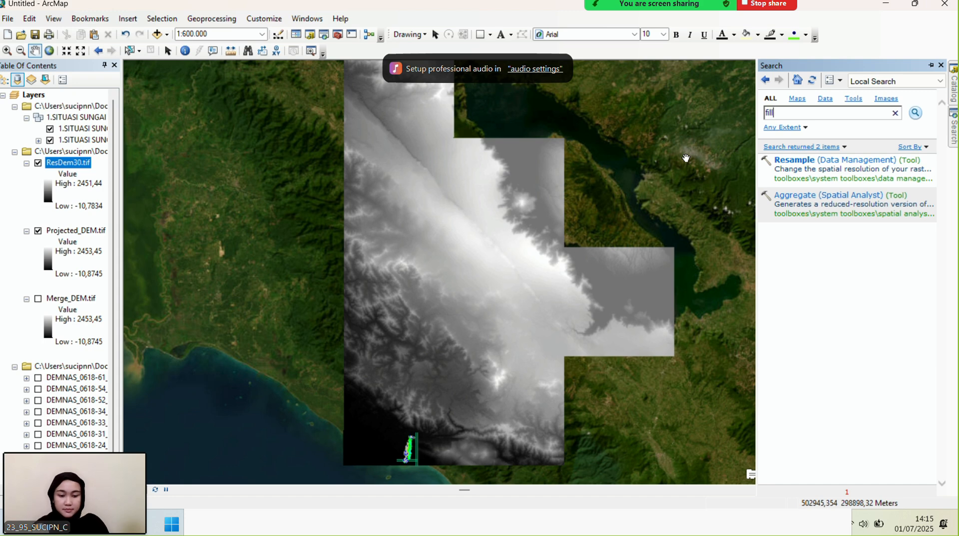
pyautogui.press('Return')
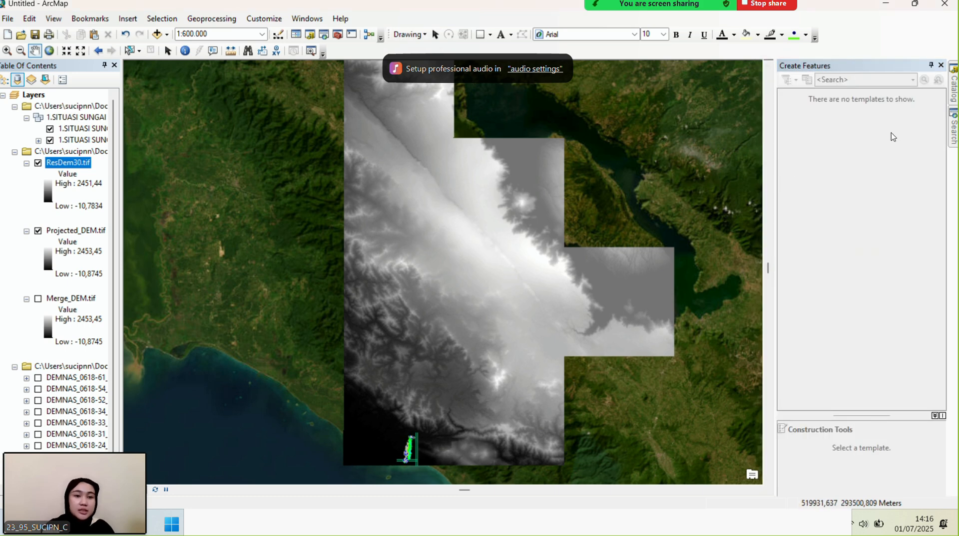
pyautogui.moveTo(956, 138)
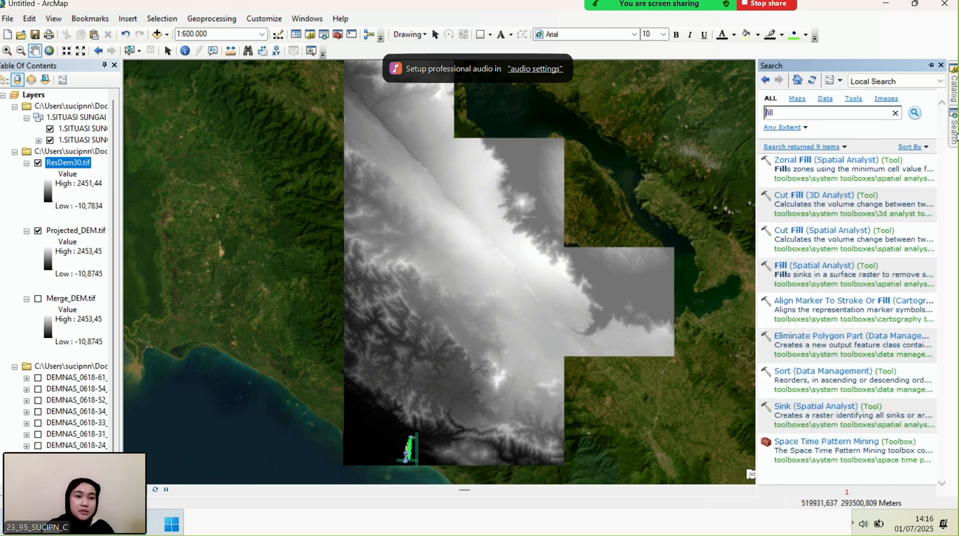
pyautogui.click(813, 270)
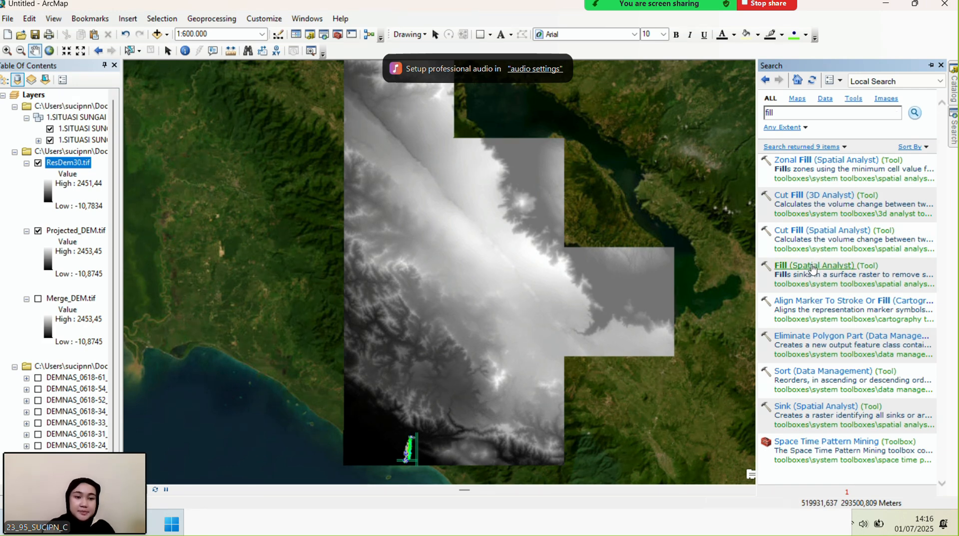
pyautogui.click(797, 266)
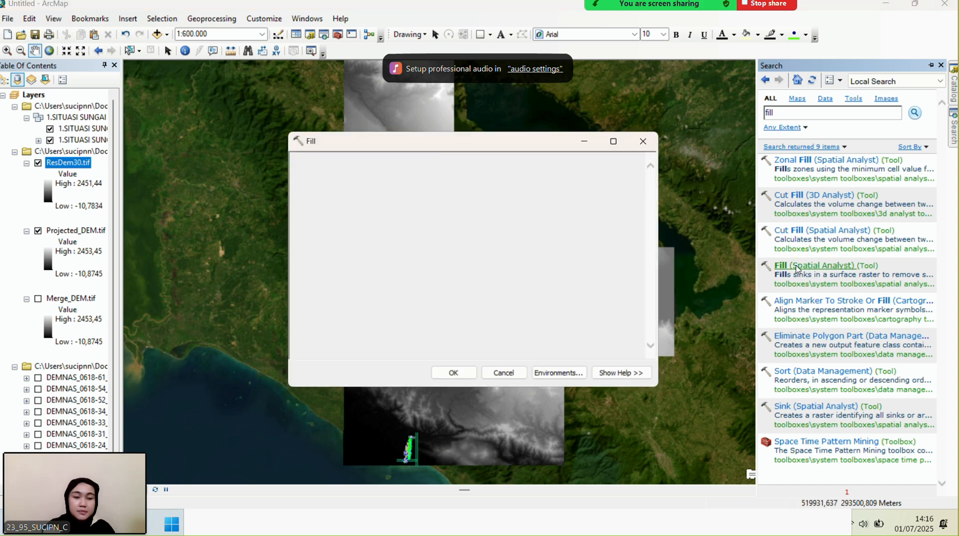
# Run Fill on ResDem30.tif, saving the output surface raster as Fill.tif in the TUBES GIS folder
pyautogui.moveTo(496, 163); pyautogui.dragTo(496, 150)
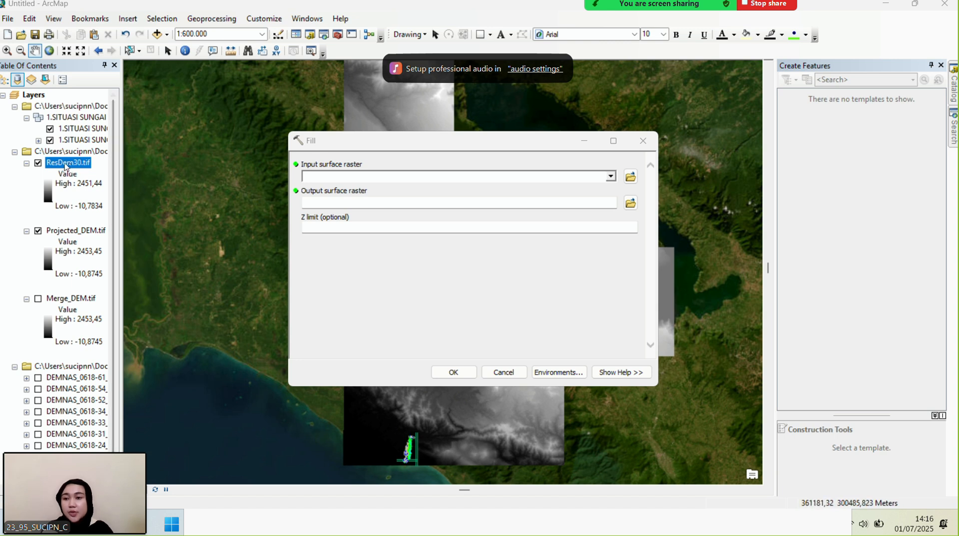
pyautogui.moveTo(66, 167); pyautogui.dragTo(315, 172)
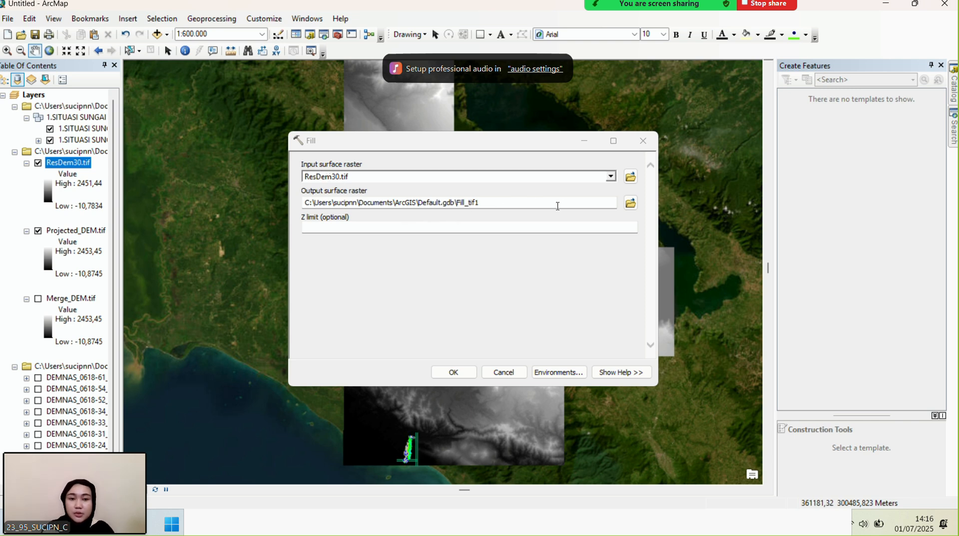
pyautogui.click(631, 203)
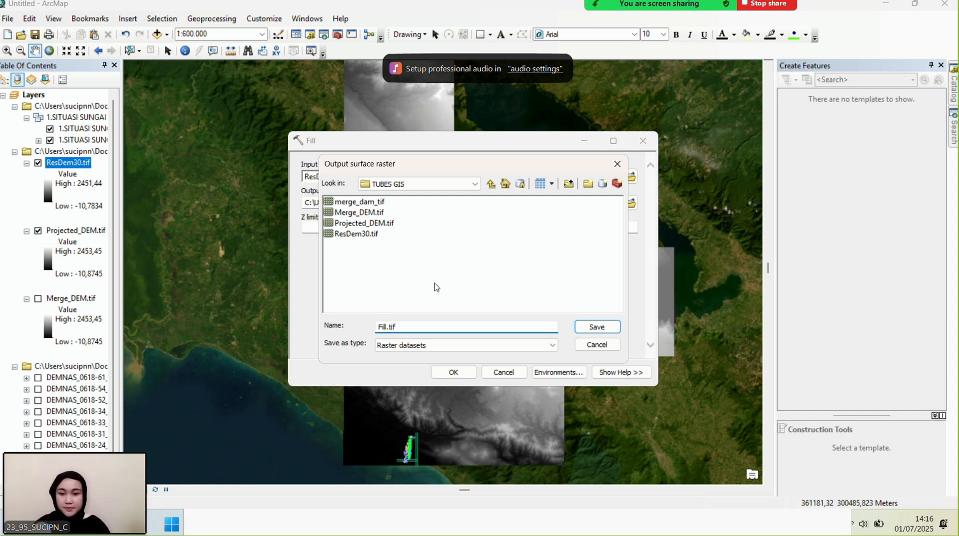
pyautogui.click(598, 327)
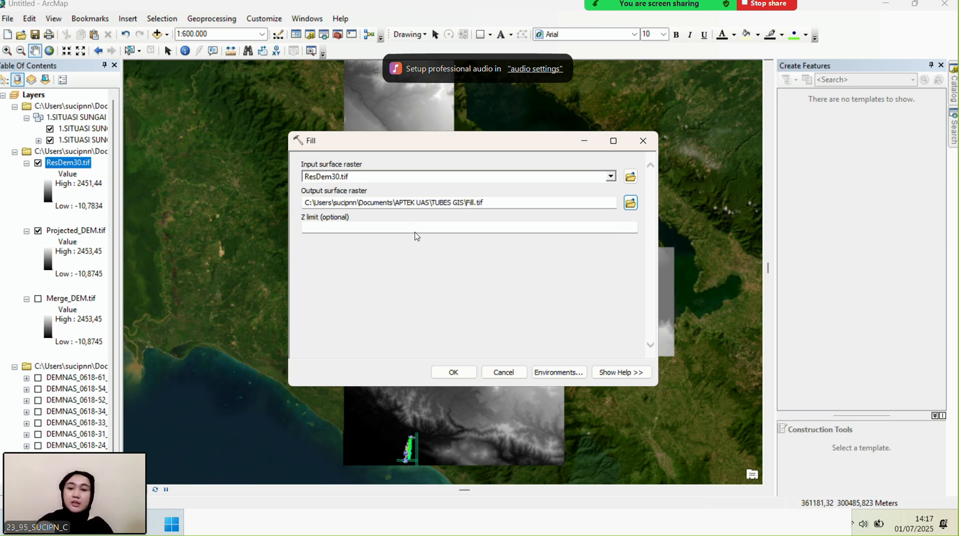
pyautogui.click(452, 372)
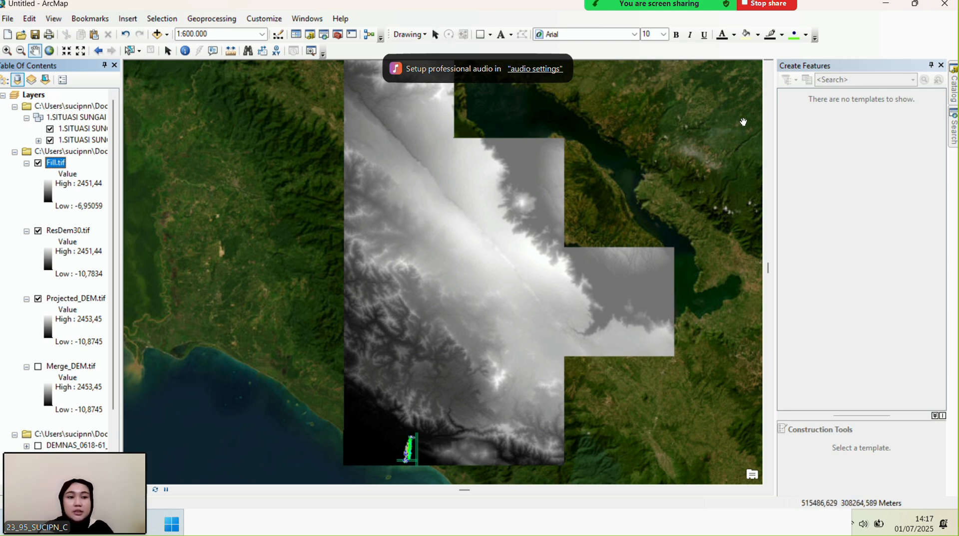
# Search the tools for "flow direction" and open the Flow Direction (Spatial Analyst) tool
pyautogui.click(954, 131)
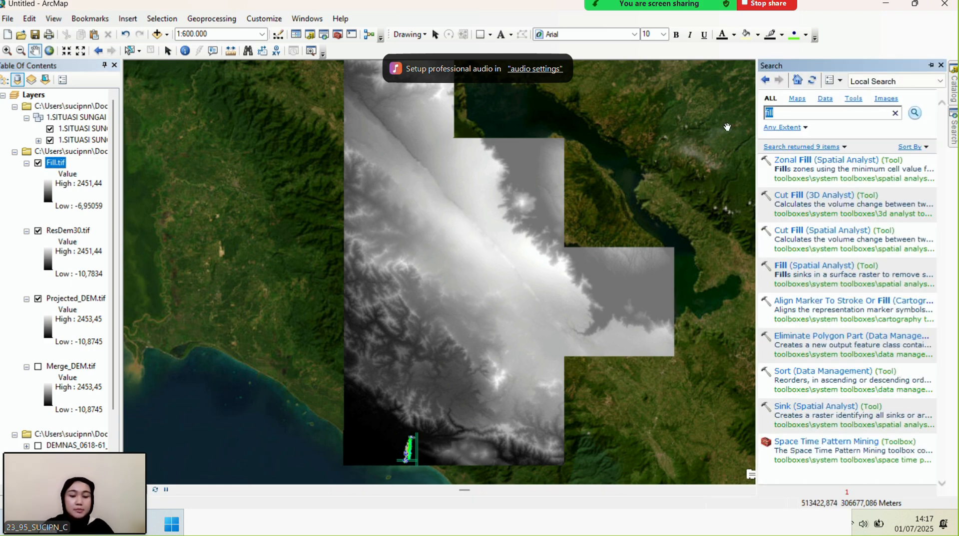
pyautogui.press('BackSpace')
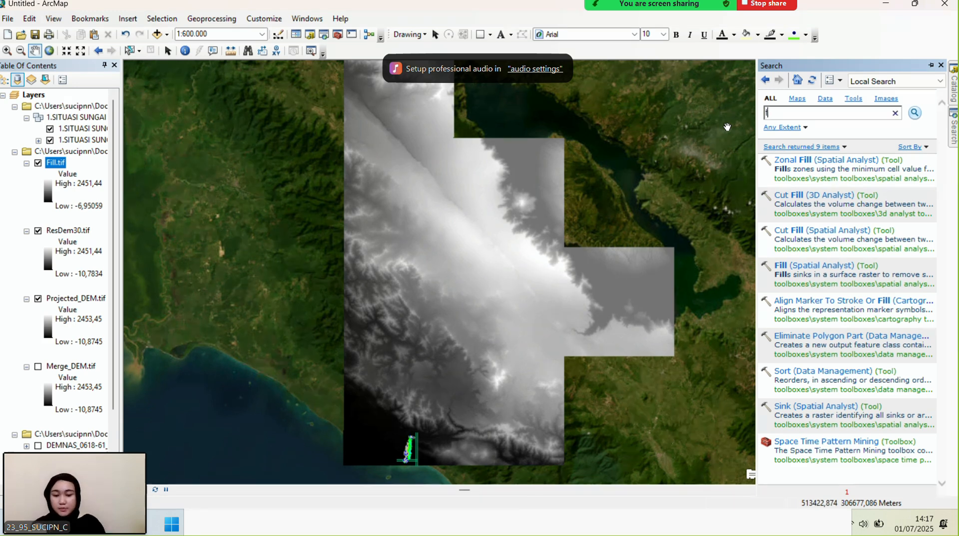
pyautogui.write('flo')
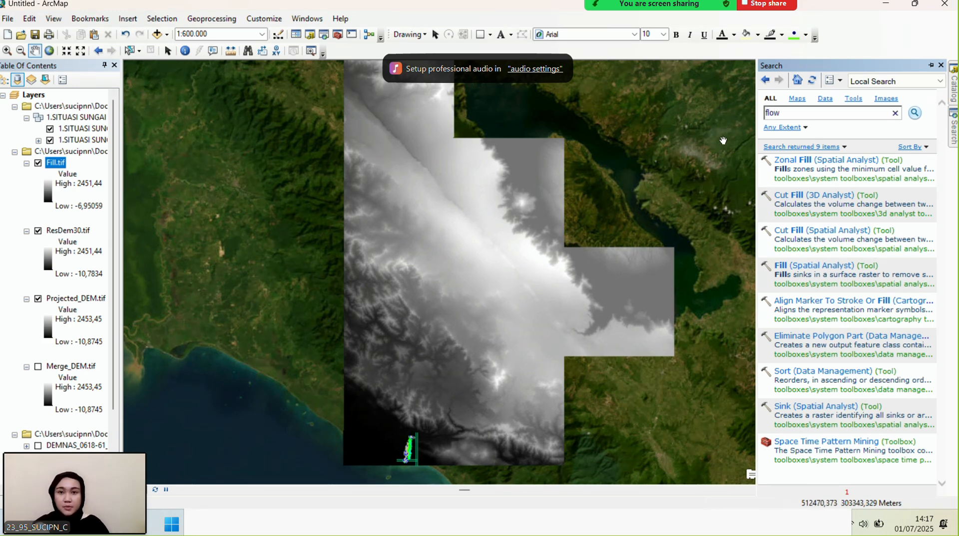
pyautogui.write('w')
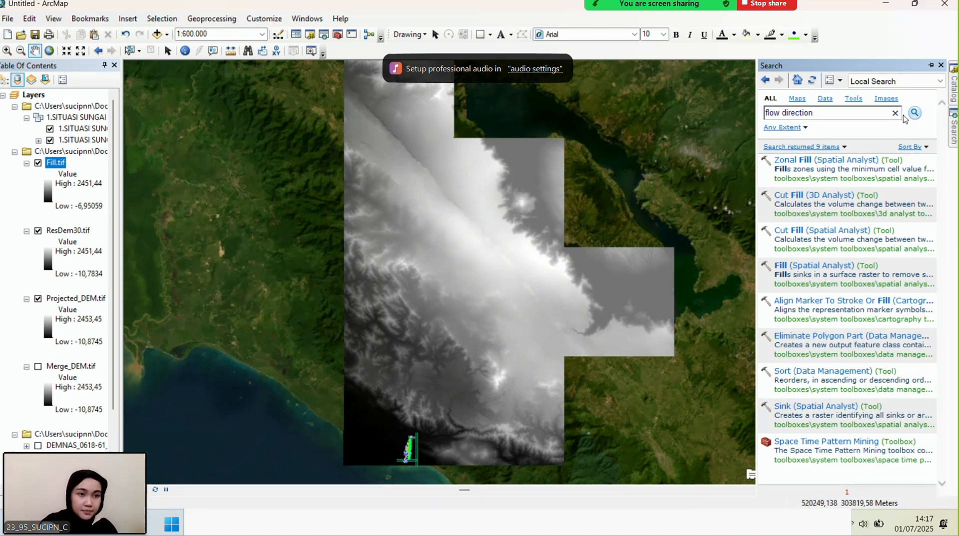
pyautogui.click(915, 114)
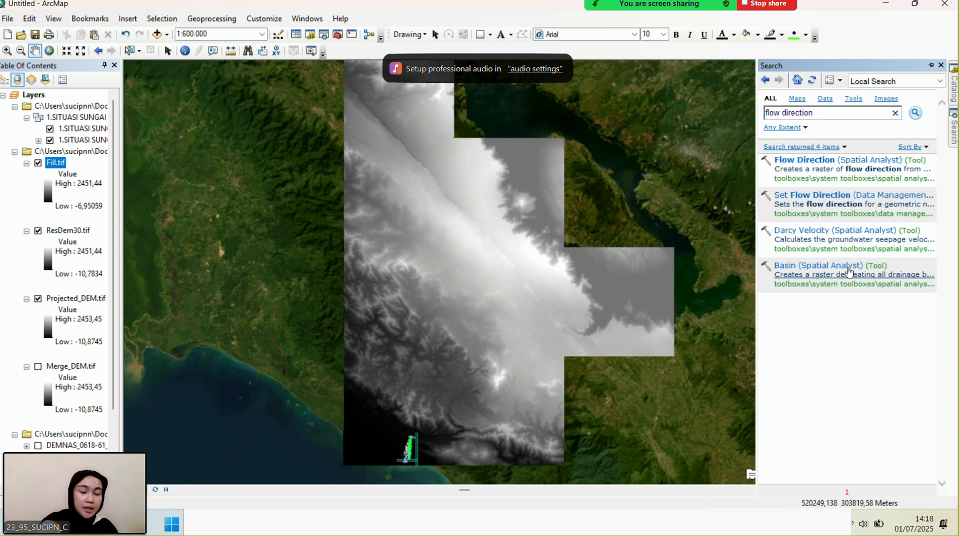
pyautogui.click(827, 164)
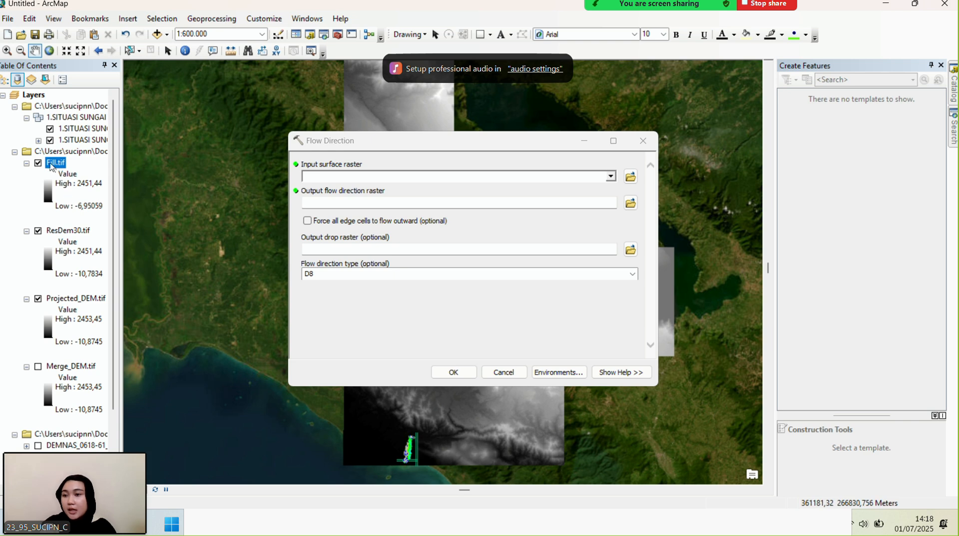
# Use Fill.tif as the Flow Direction input and save the output raster as Fdr.tif in the TUBES GIS folder
pyautogui.moveTo(277, 179); pyautogui.dragTo(312, 176)
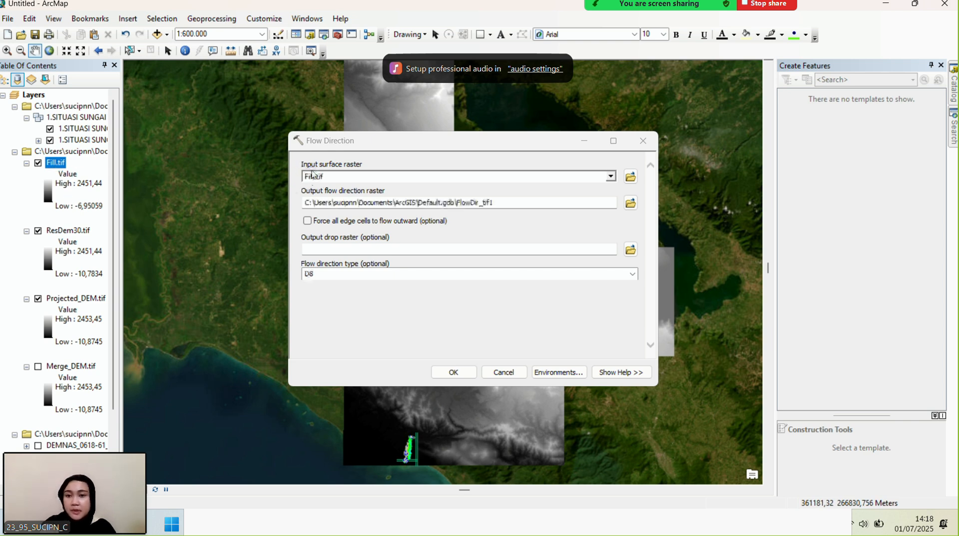
pyautogui.click(632, 204)
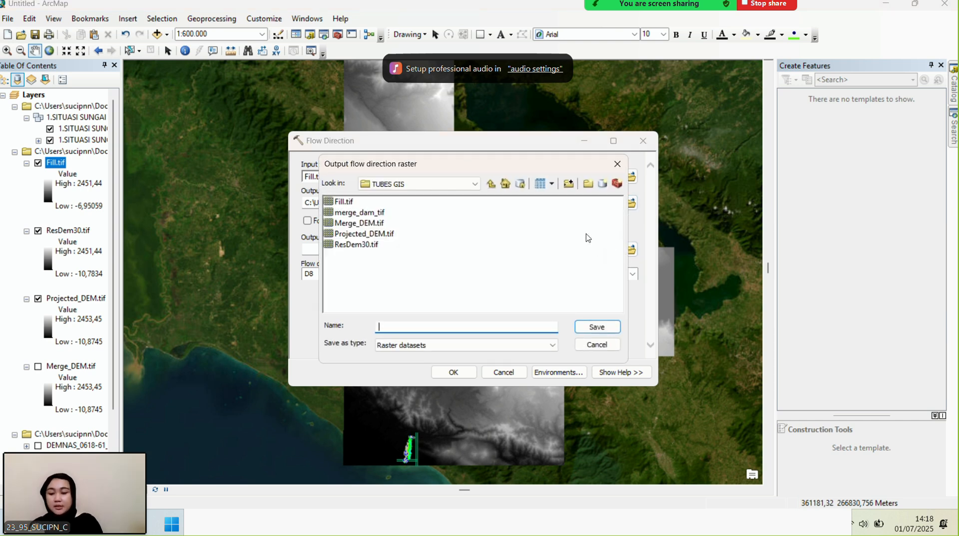
pyautogui.write('Fdr.tif')
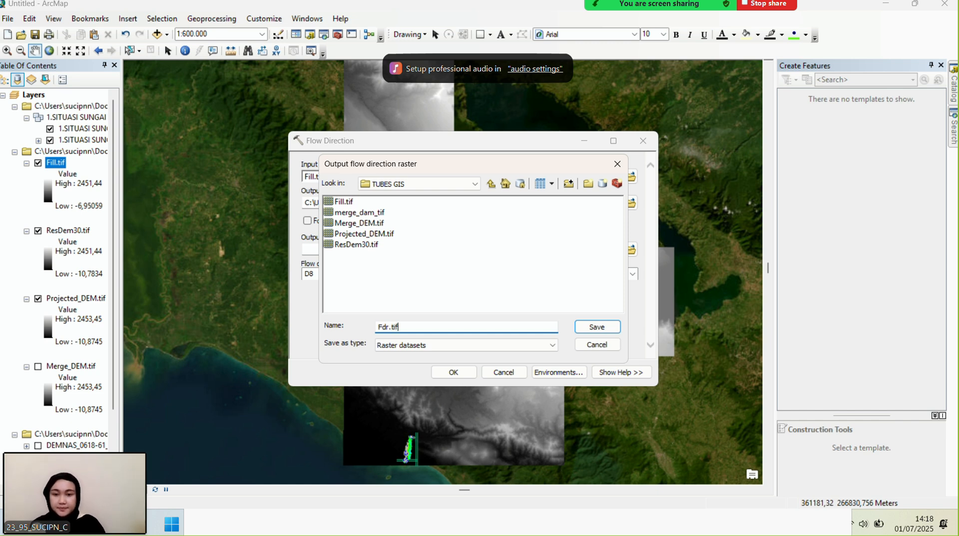
pyautogui.click(601, 330)
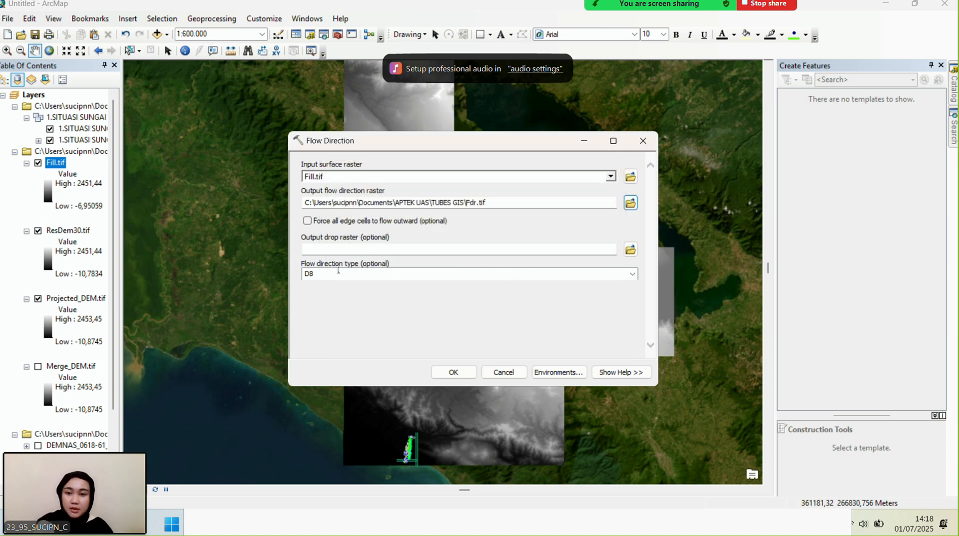
# Run the Flow Direction tool with the D8 flow direction type
pyautogui.click(404, 16)
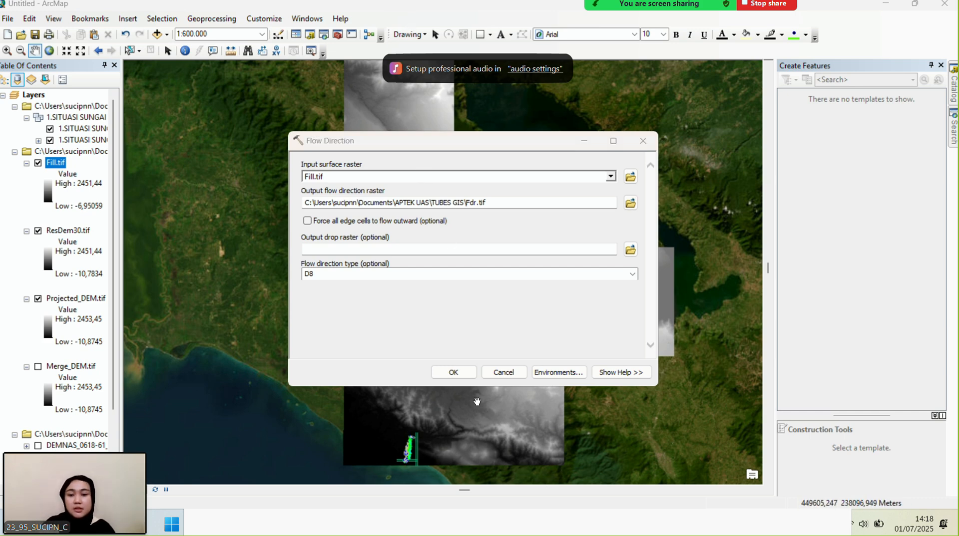
pyautogui.click(449, 372)
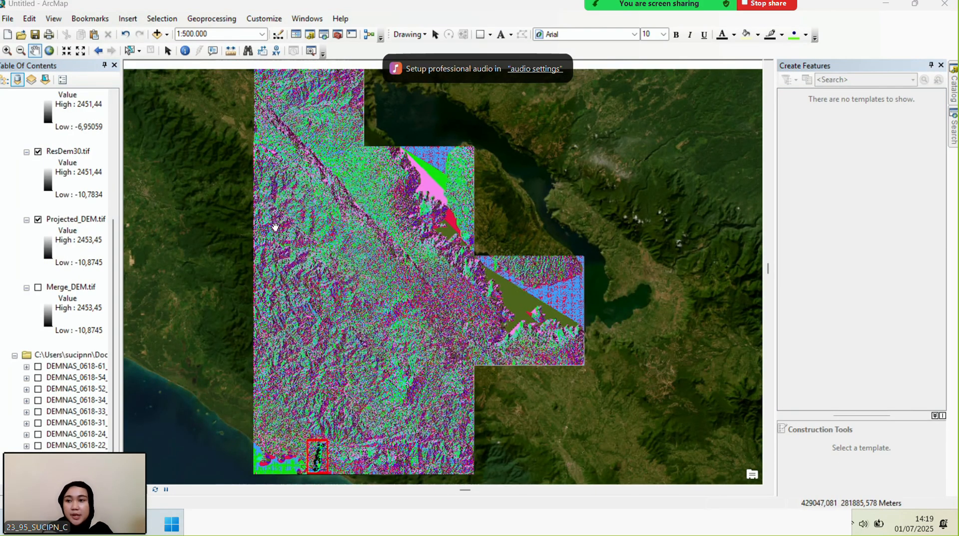
pyautogui.scroll(5, 50, 150)
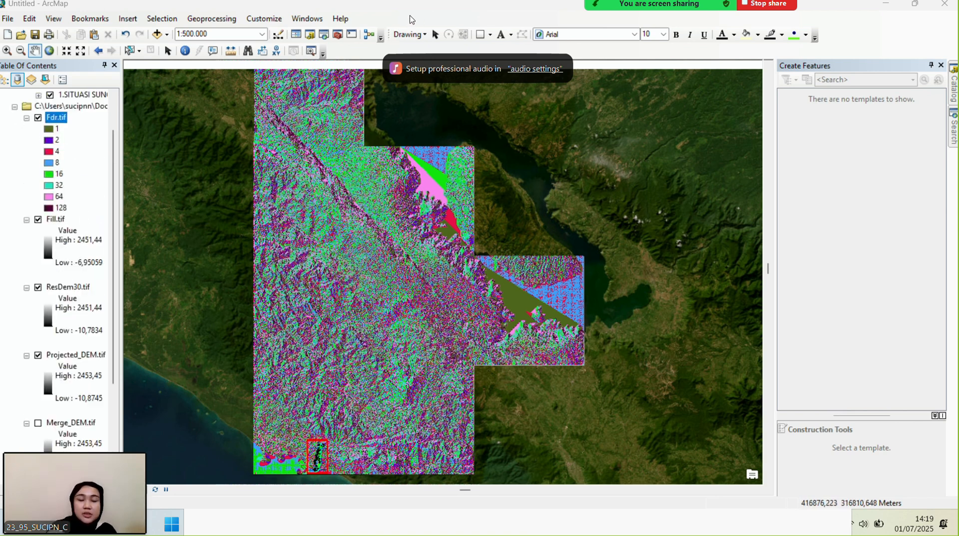
# Search the tools for "Flow accumulation" and open the Flow Accumulation (Spatial Analyst) tool
pyautogui.click(954, 135)
pyautogui.moveTo(869, 108); pyautogui.dragTo(740, 118)
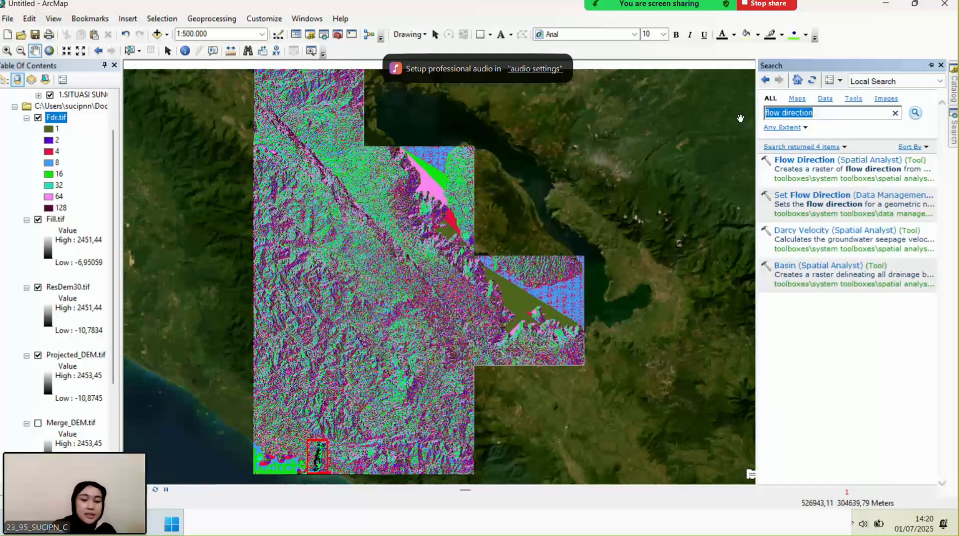
pyautogui.press('BackSpace')
pyautogui.write('F')
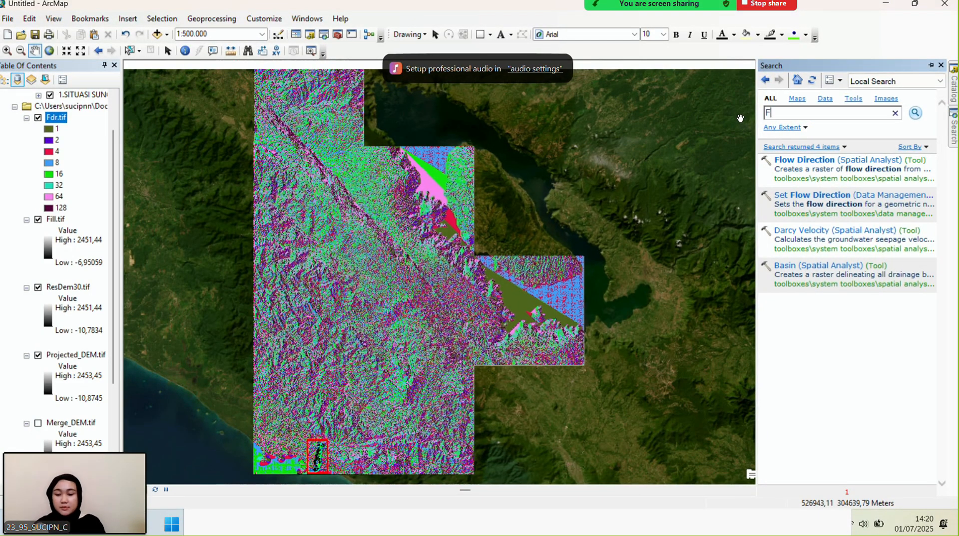
pyautogui.write('low accumulation')
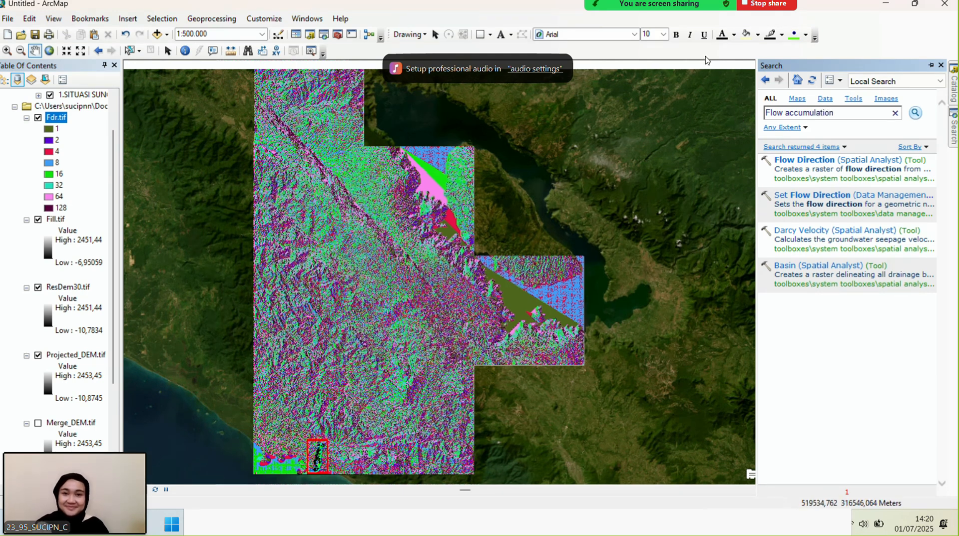
pyautogui.click(915, 116)
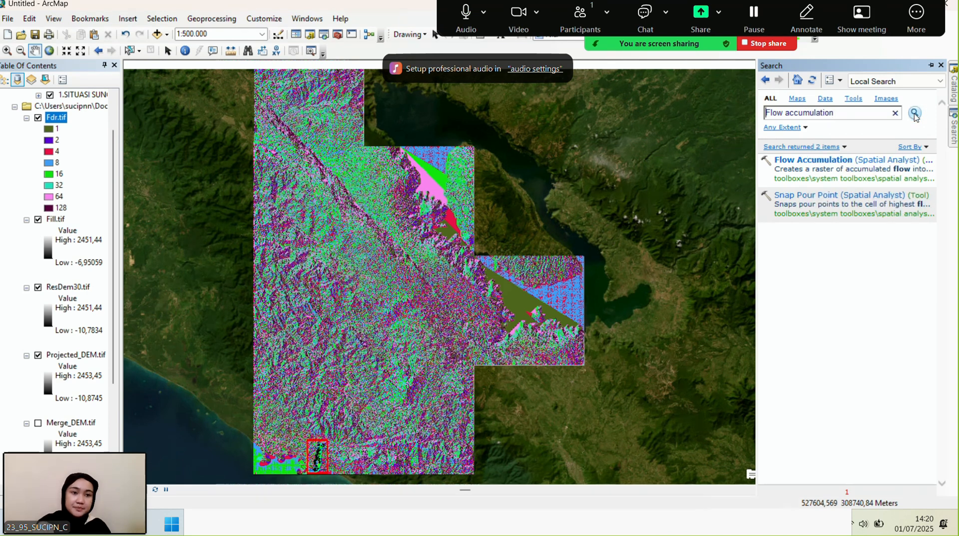
pyautogui.click(815, 166)
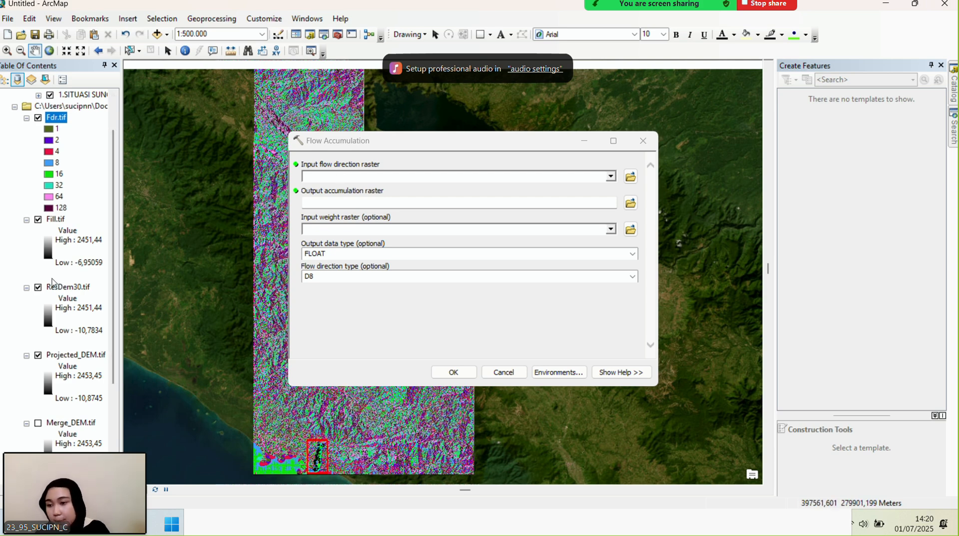
# Run Flow Accumulation on Fdr.tif with type D8, saving the output accumulation raster as FACC.tif in the TUBES GIS folder
pyautogui.scroll(2, 66, 257)
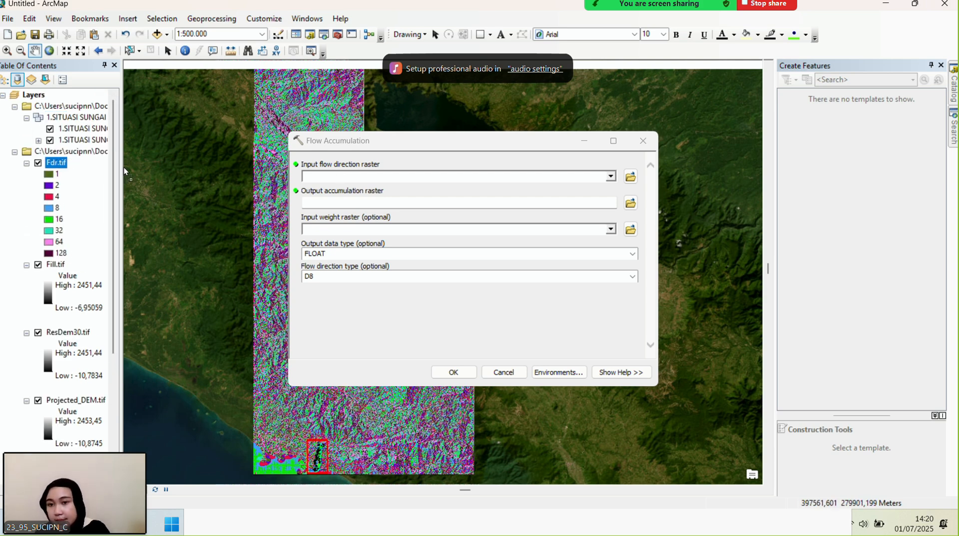
pyautogui.moveTo(282, 172); pyautogui.dragTo(317, 176)
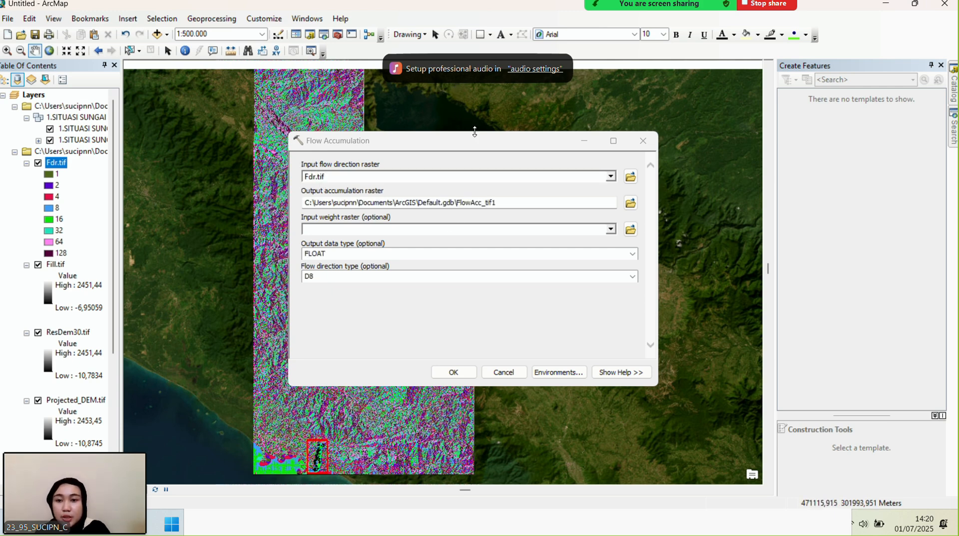
pyautogui.click(630, 204)
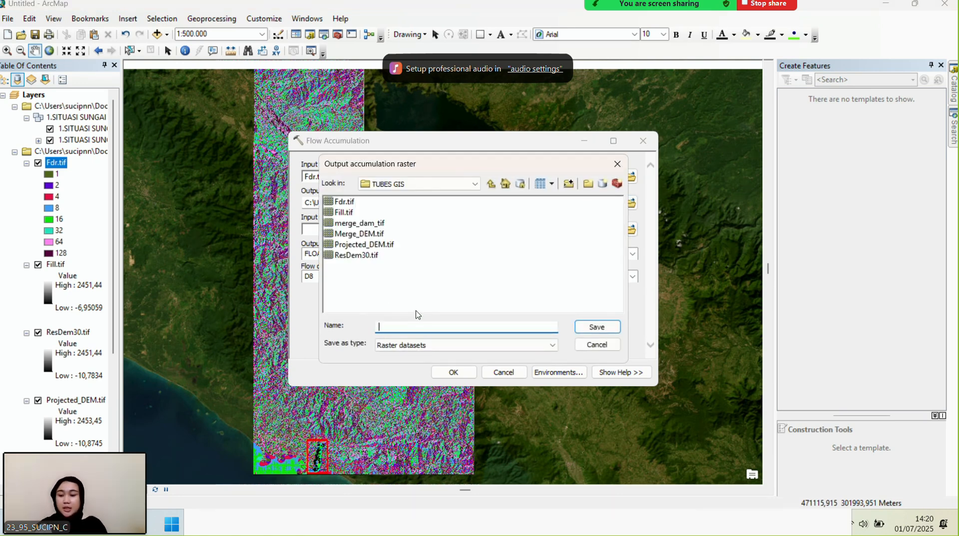
pyautogui.write('FACC')
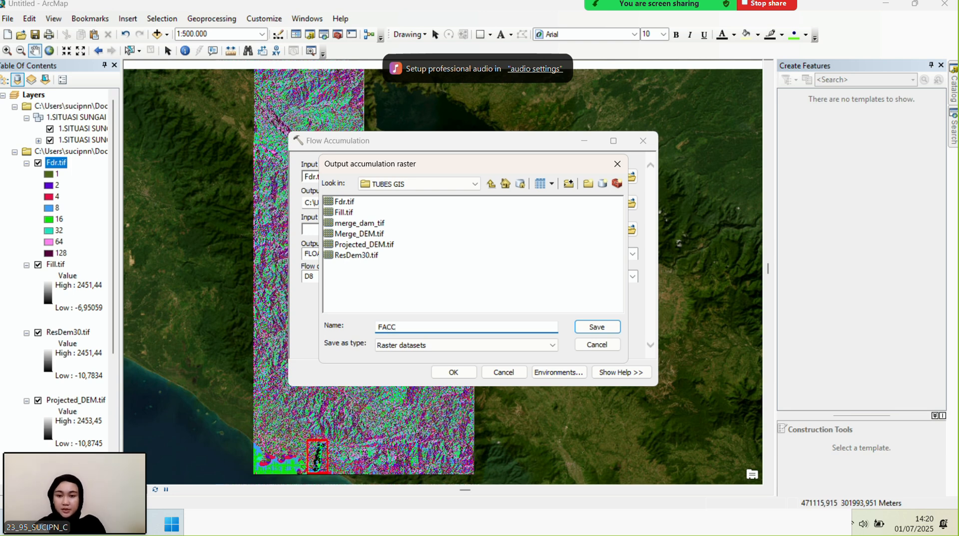
pyautogui.write('.tif')
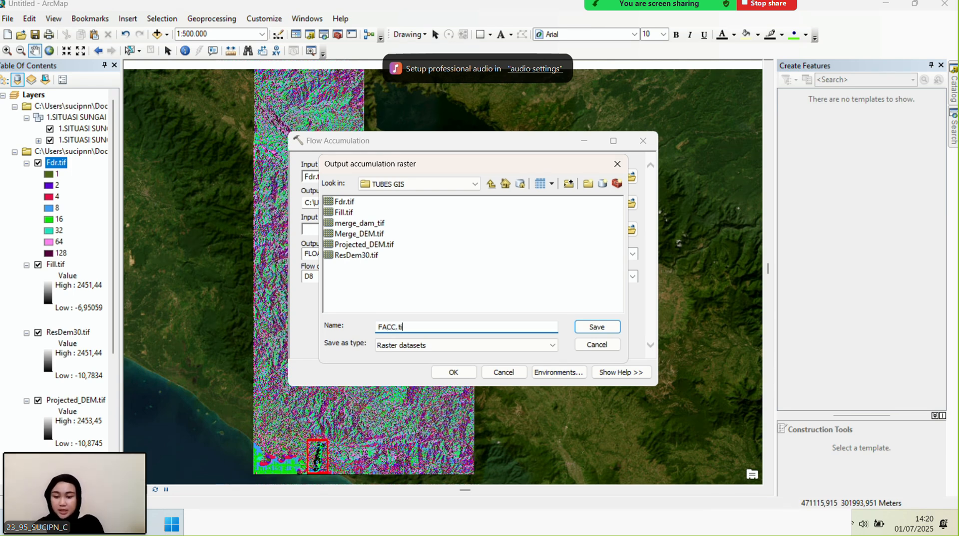
pyautogui.click(587, 327)
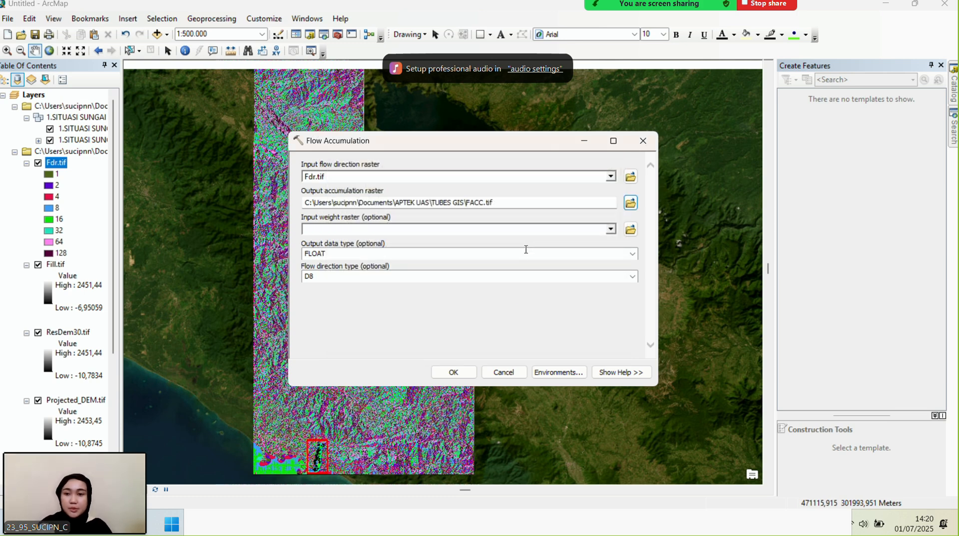
pyautogui.click(453, 374)
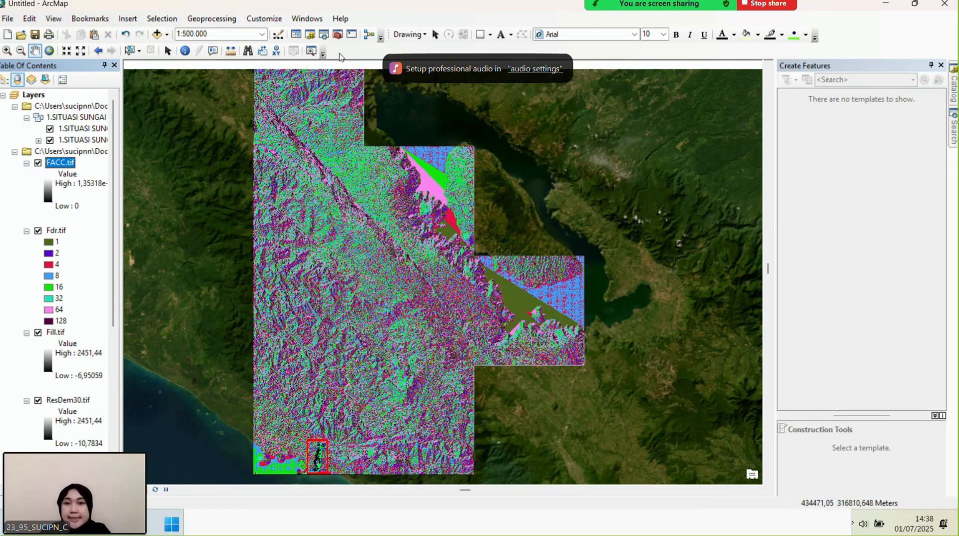
# Turn off the display of the FACC.tif, Fdr.tif, Fill.tif, ResDem30.tif and Projected_DEM.tif layers
pyautogui.click(38, 231)
pyautogui.click(38, 333)
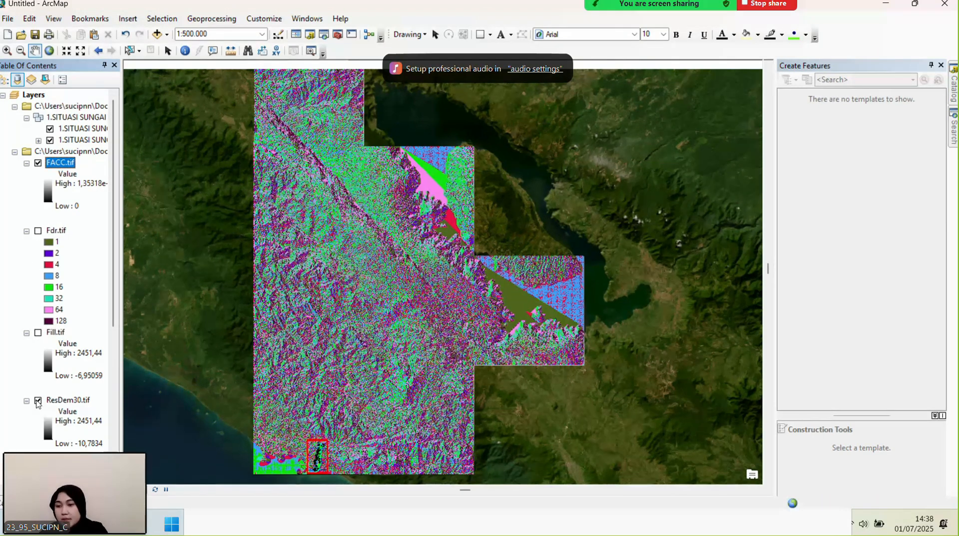
pyautogui.moveTo(23, 480); pyautogui.dragTo(751, 388)
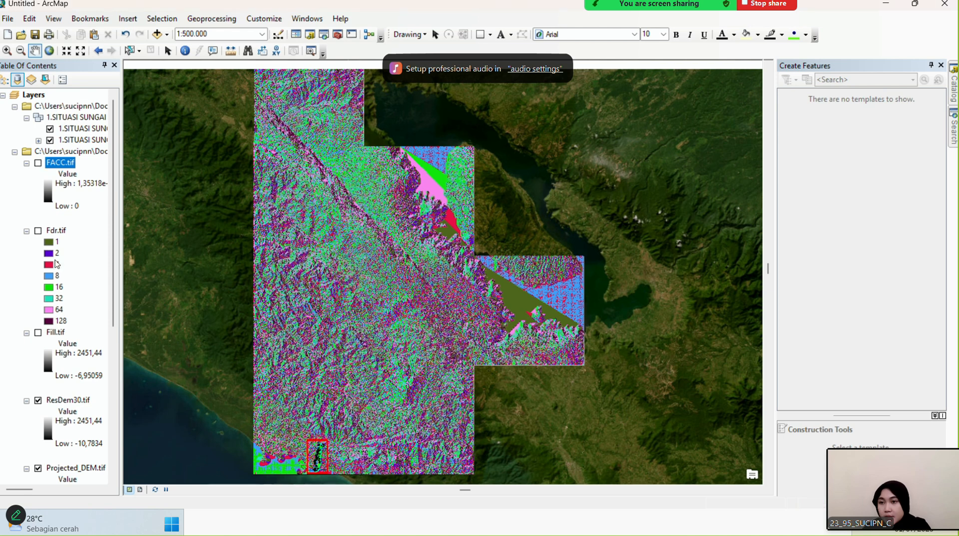
pyautogui.scroll(-4, 40, 402)
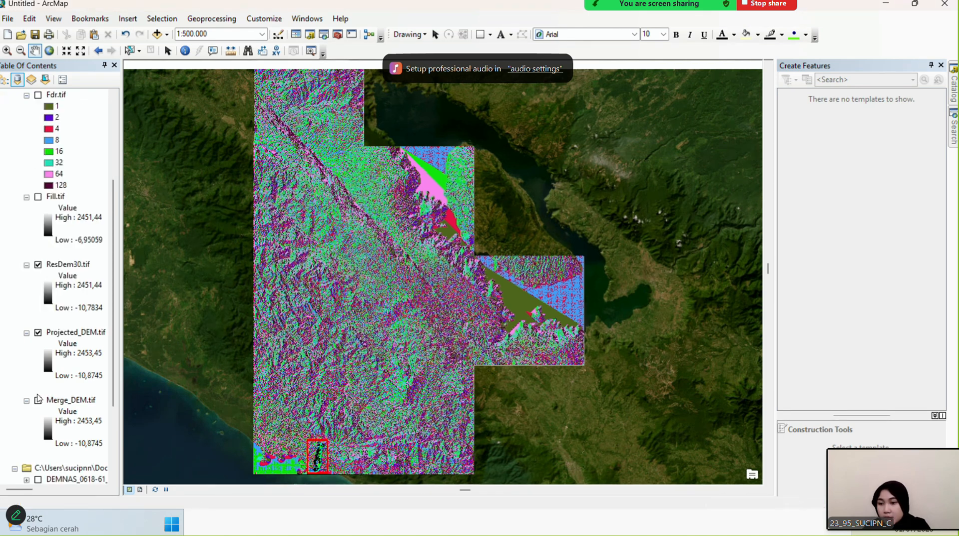
pyautogui.click(39, 333)
pyautogui.click(38, 265)
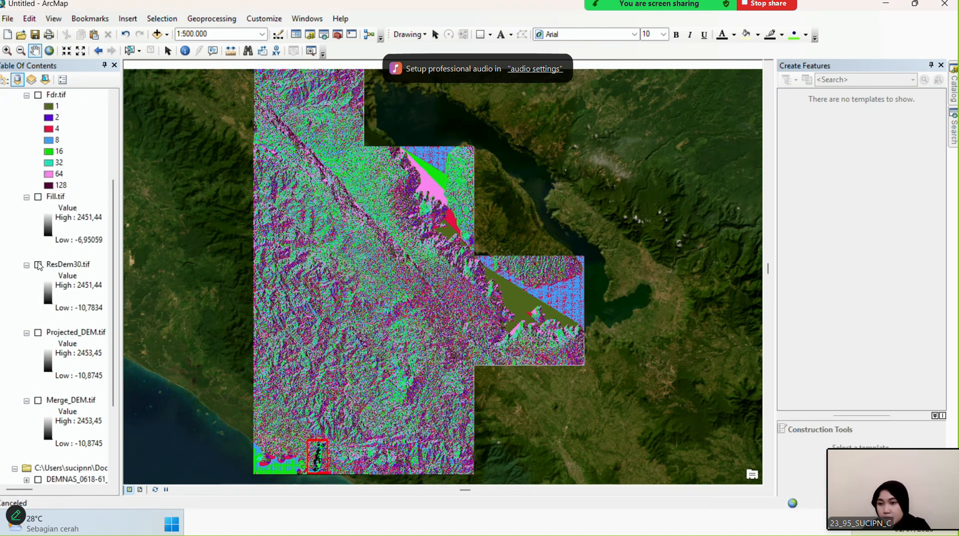
pyautogui.scroll(4, 42, 164)
pyautogui.click(45, 162)
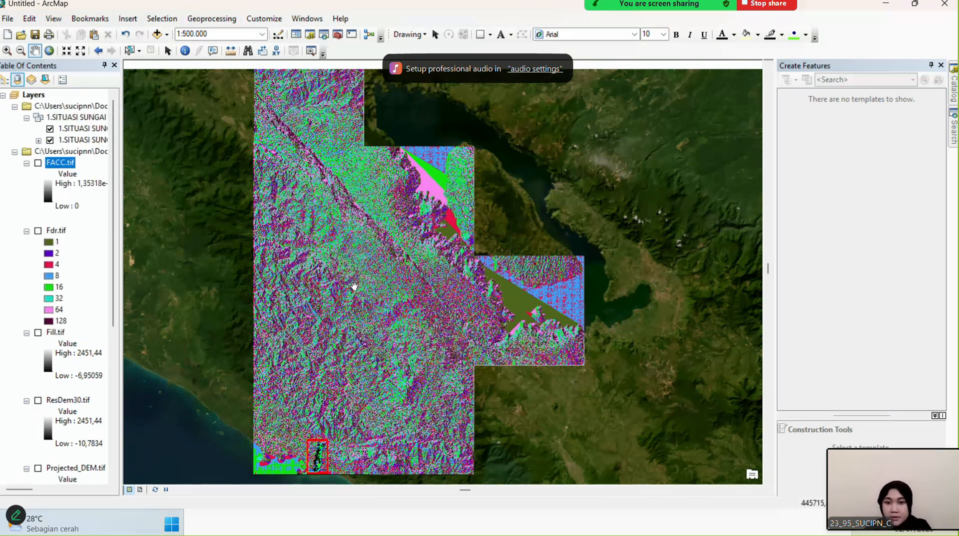
# Open the properties of the FACC.tif layer and set its symbology to Classified with 2 classes
pyautogui.scroll(-1, 378, 232)
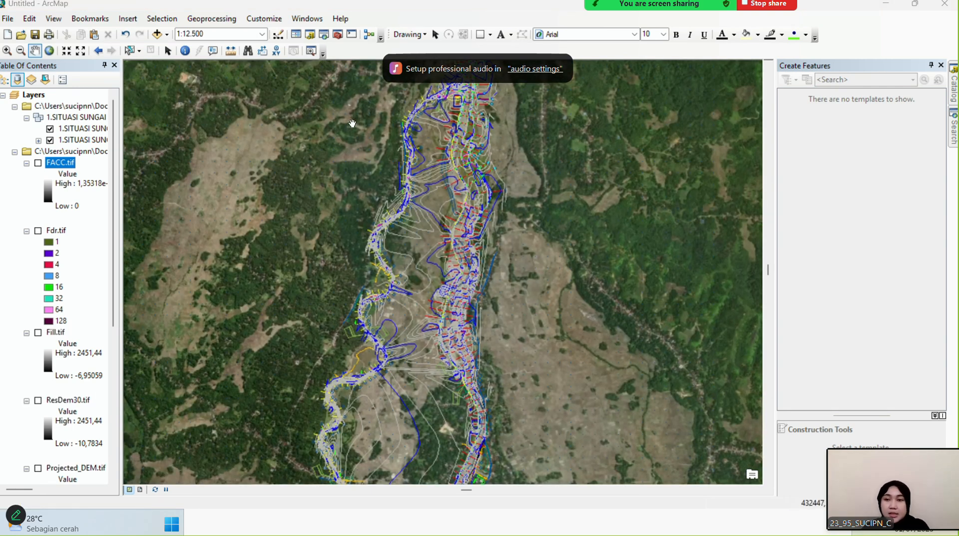
pyautogui.scroll(1, 352, 124)
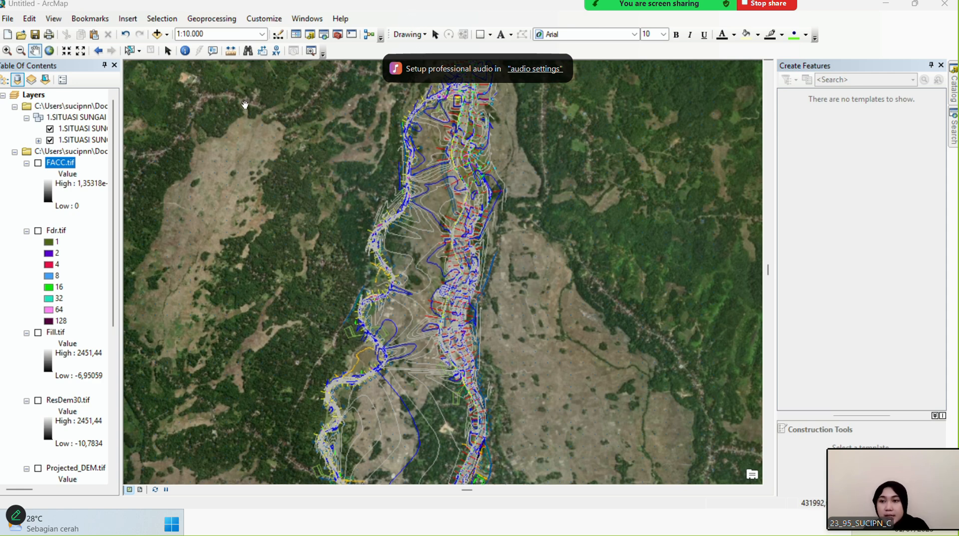
pyautogui.rightClick(62, 162)
pyautogui.click(99, 348)
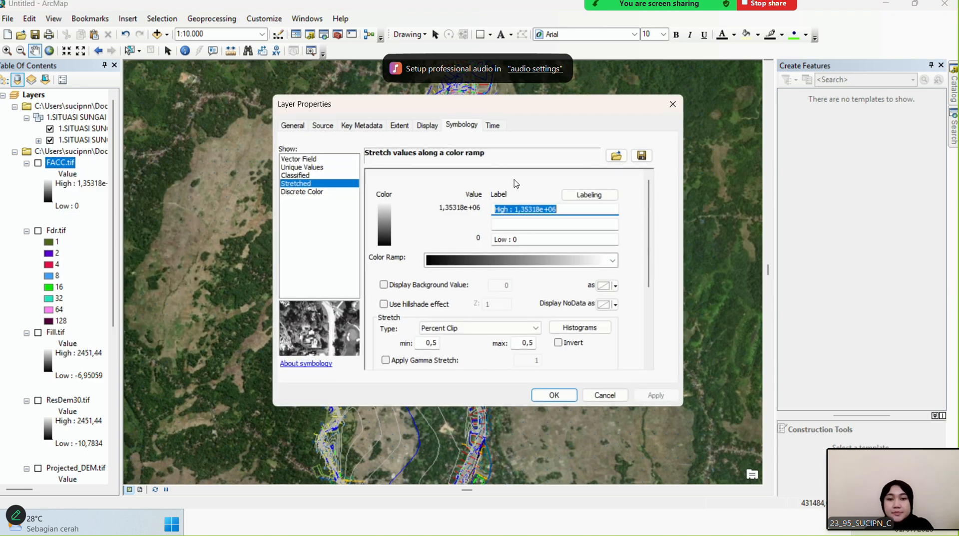
pyautogui.click(470, 127)
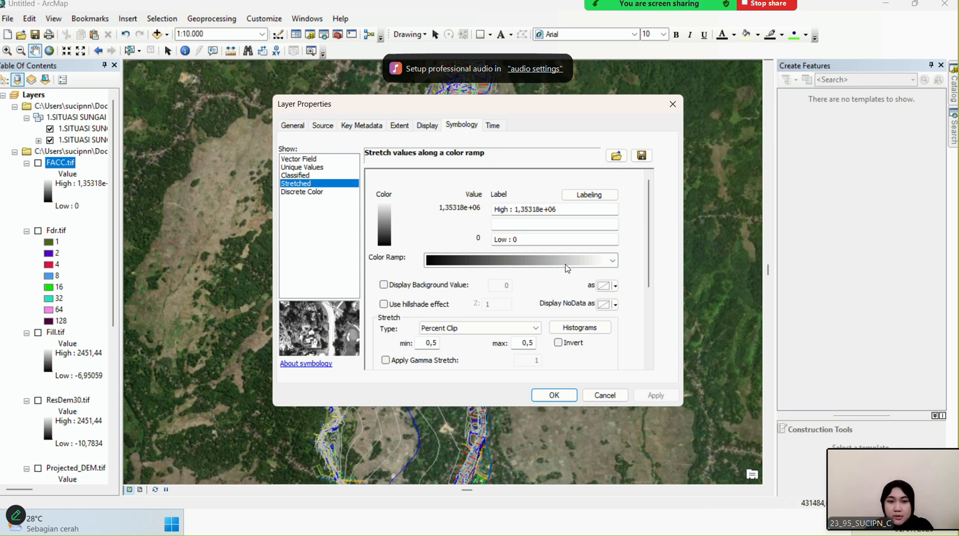
pyautogui.click(372, 127)
pyautogui.click(465, 127)
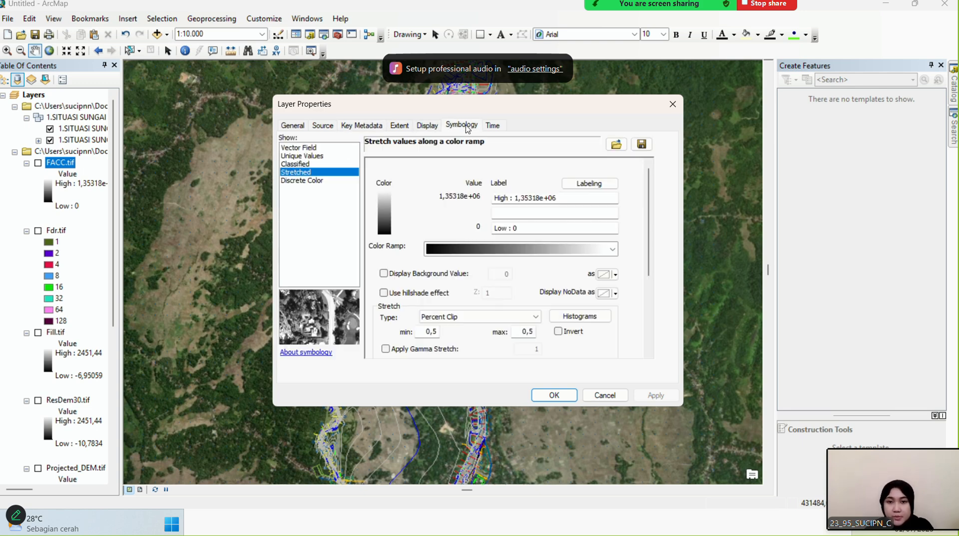
pyautogui.click(338, 164)
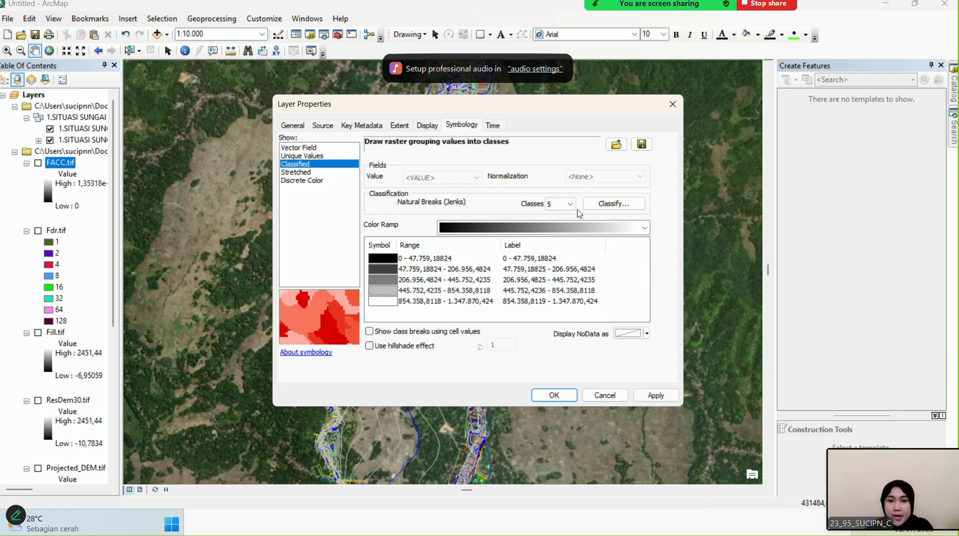
pyautogui.click(561, 203)
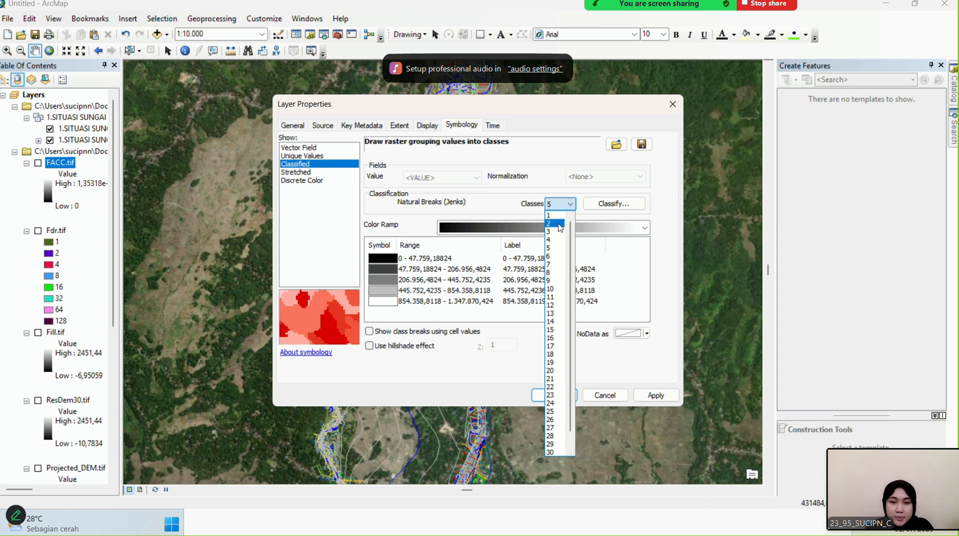
pyautogui.click(560, 225)
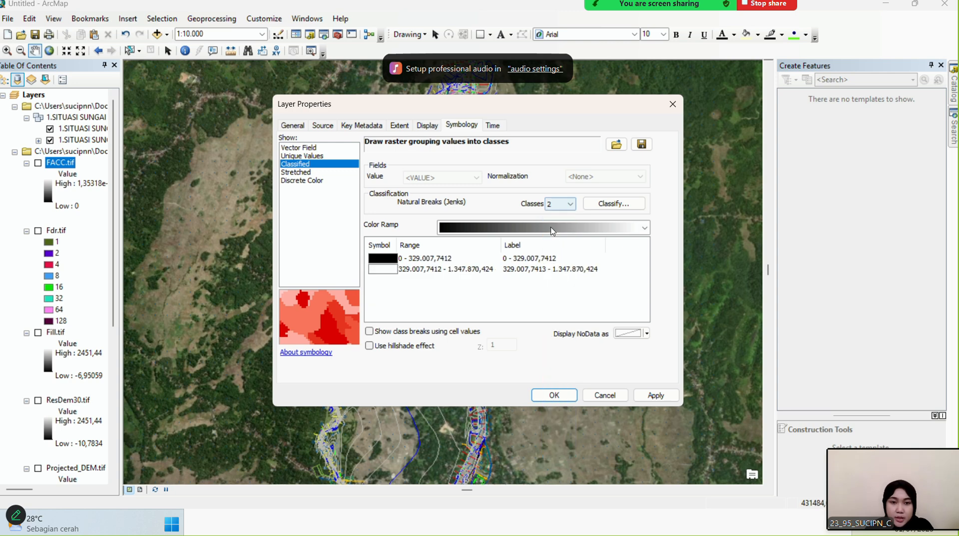
# Lower the first class break of the FACC.tif classification manually in the histogram to about 22.587,77
pyautogui.click(614, 204)
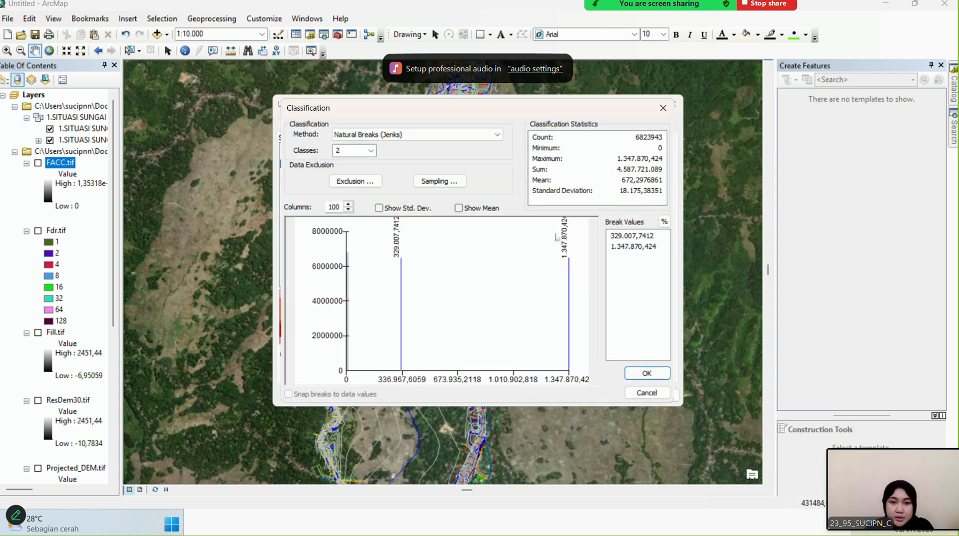
pyautogui.click(409, 21)
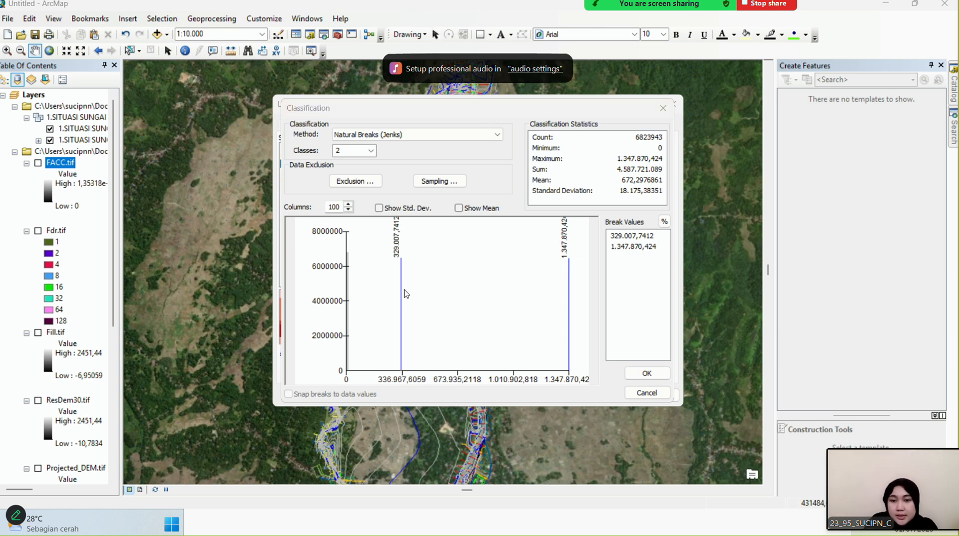
pyautogui.moveTo(400, 290); pyautogui.dragTo(351, 294)
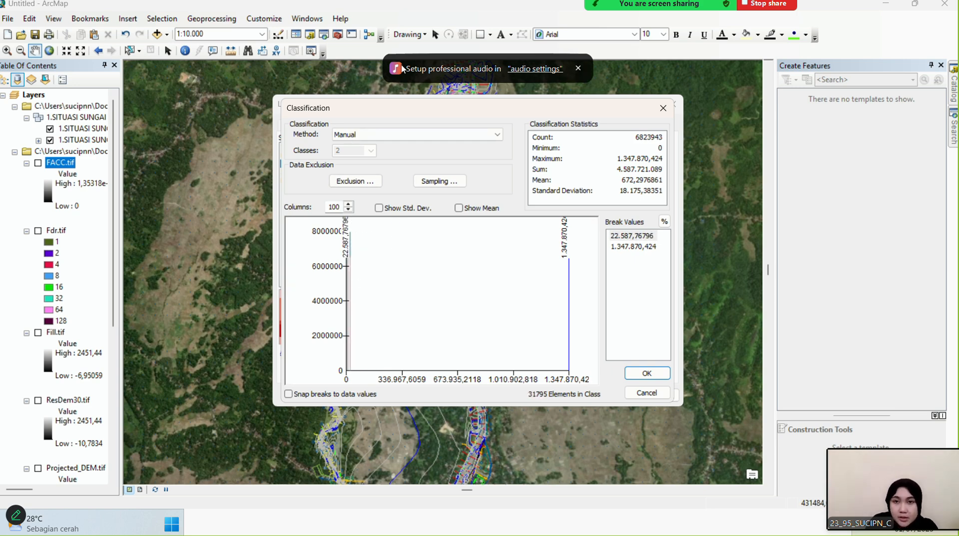
pyautogui.click(413, 24)
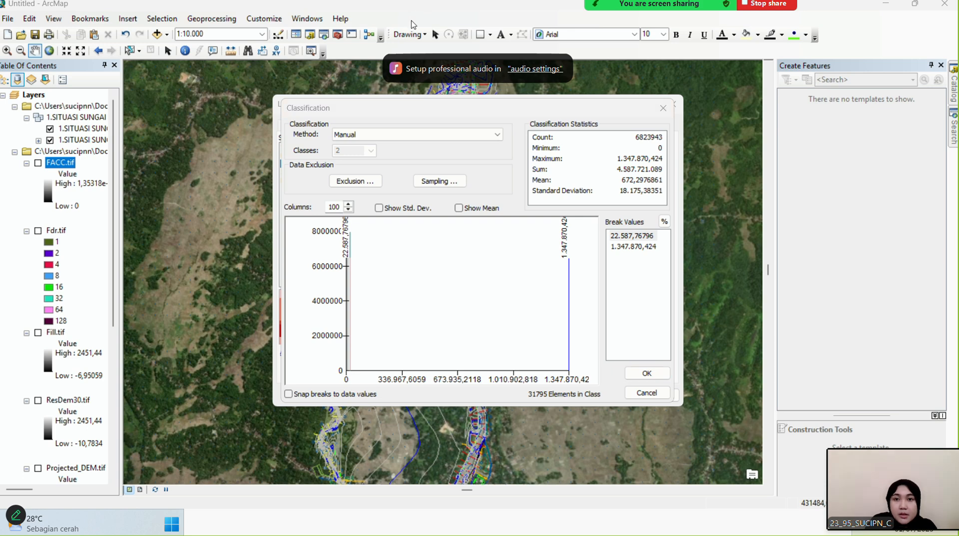
pyautogui.click(639, 374)
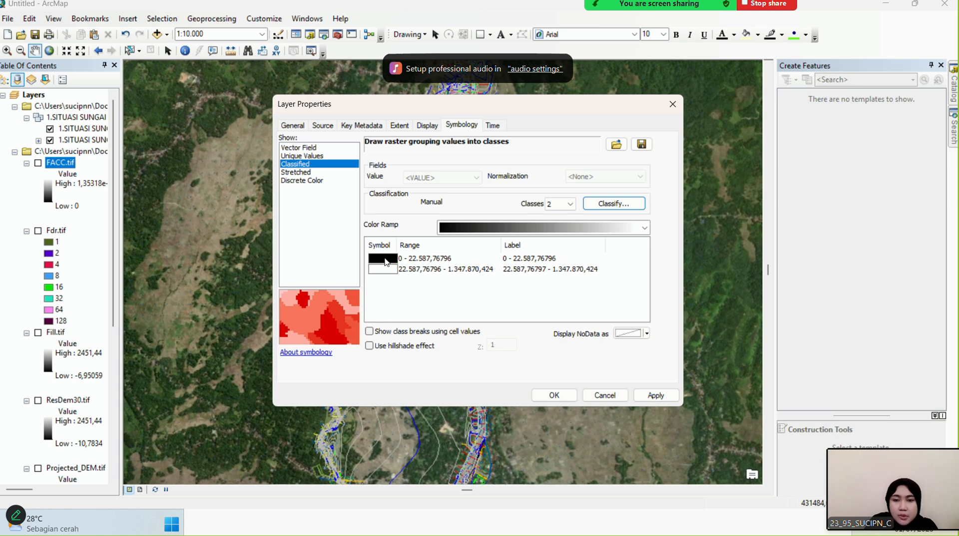
# Set the symbol of the lowest FACC.tif class to No Color
pyautogui.click(386, 259)
pyautogui.click(386, 260)
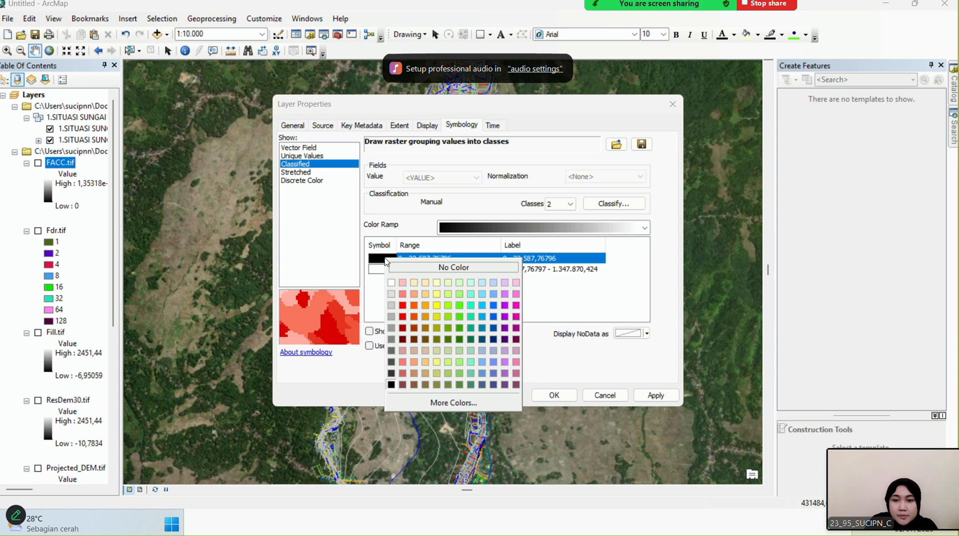
pyautogui.click(413, 268)
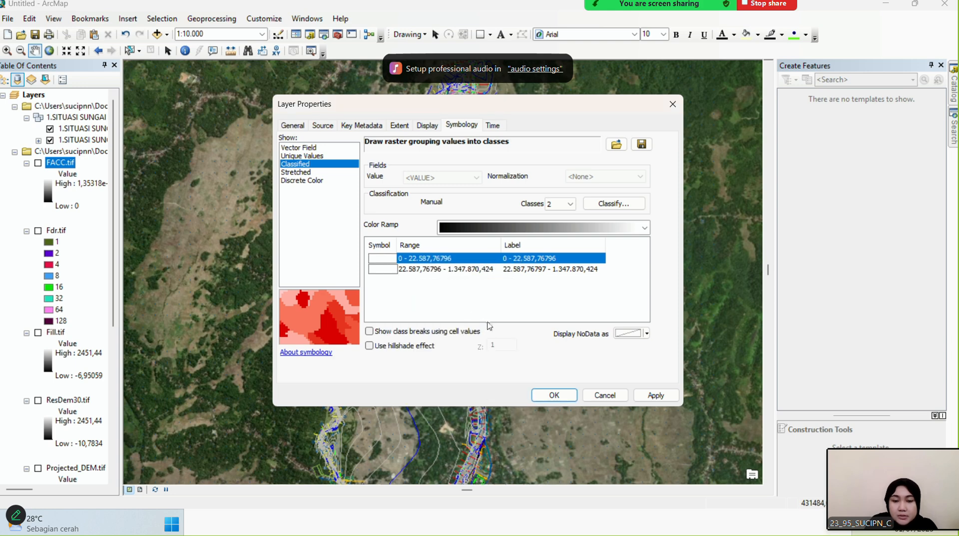
# Set the symbol of the highest FACC.tif class to dark blue and apply the classified symbology
pyautogui.click(381, 271)
pyautogui.click(381, 272)
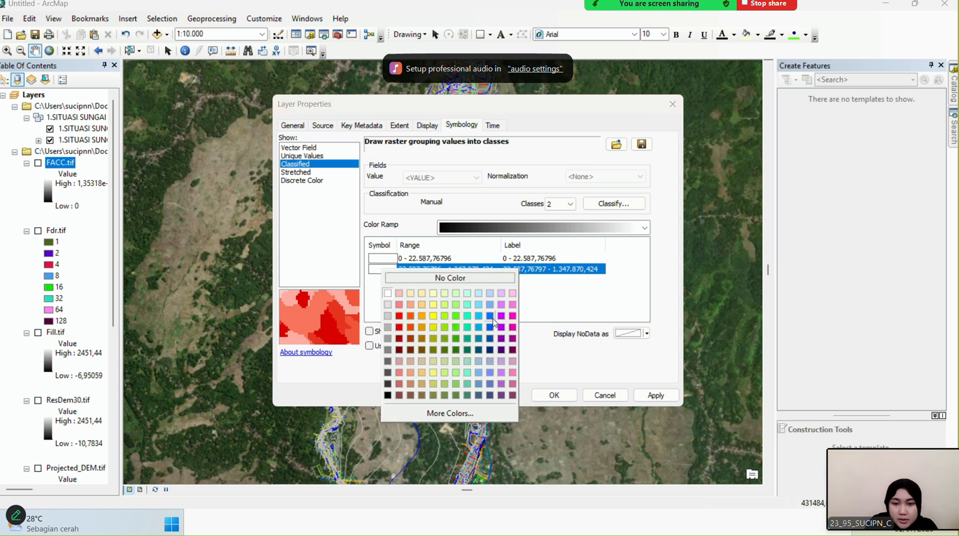
pyautogui.click(491, 350)
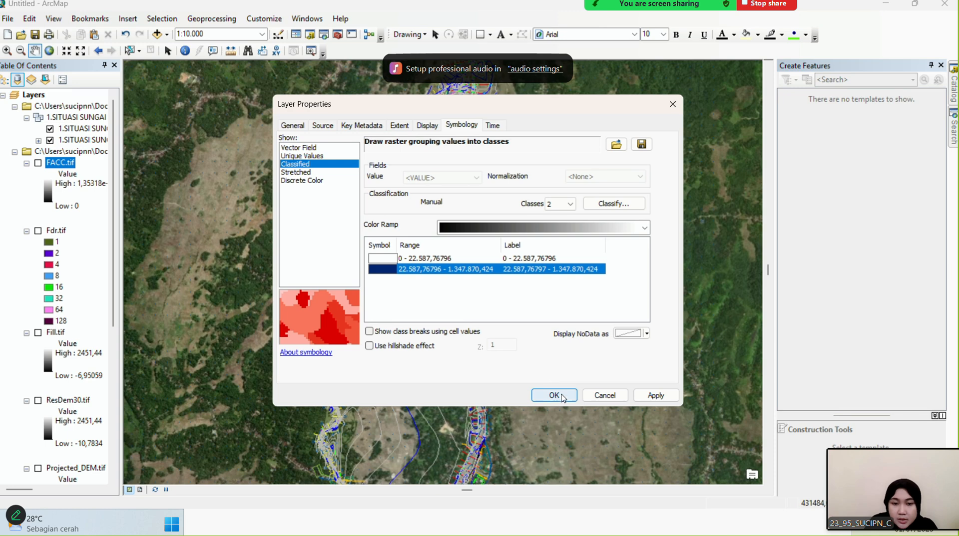
pyautogui.click(657, 396)
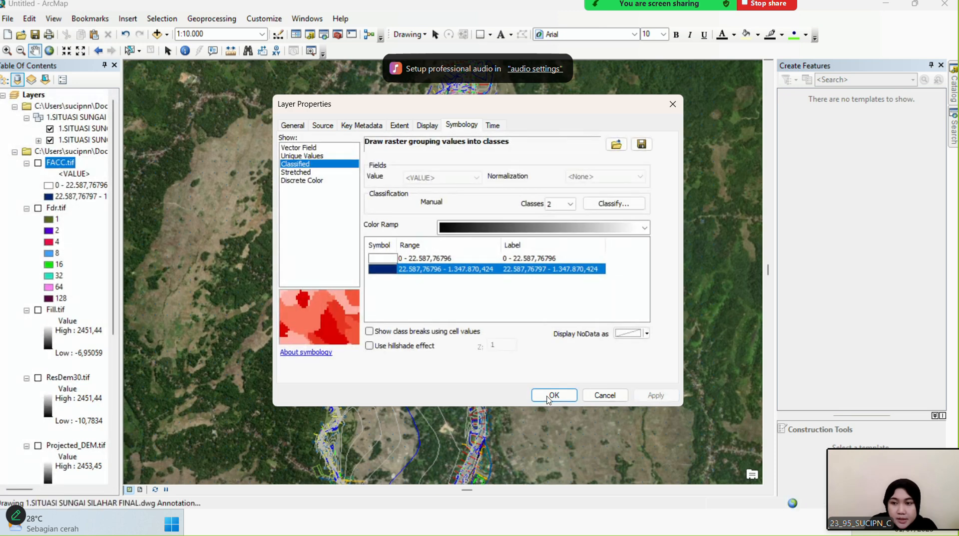
pyautogui.click(554, 396)
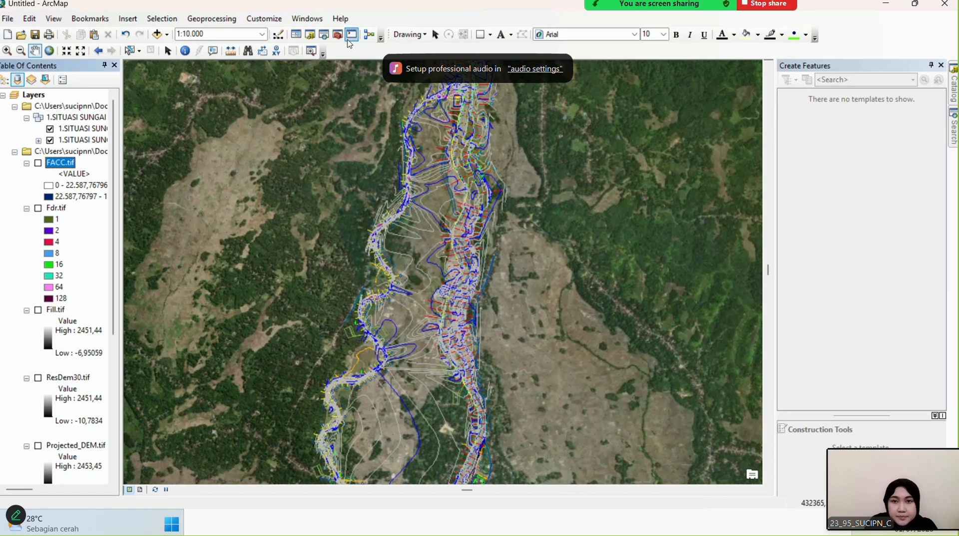
# Turn on the FACC.tif layer and inspect its dark blue cells along the surveyed river in the situation drawing
pyautogui.moveTo(193, 228)
pyautogui.mouseDown()
pyautogui.moveTo(307, 239)
pyautogui.moveTo(368, 227)
pyautogui.mouseUp()
pyautogui.moveTo(455, 280); pyautogui.dragTo(471, 286)
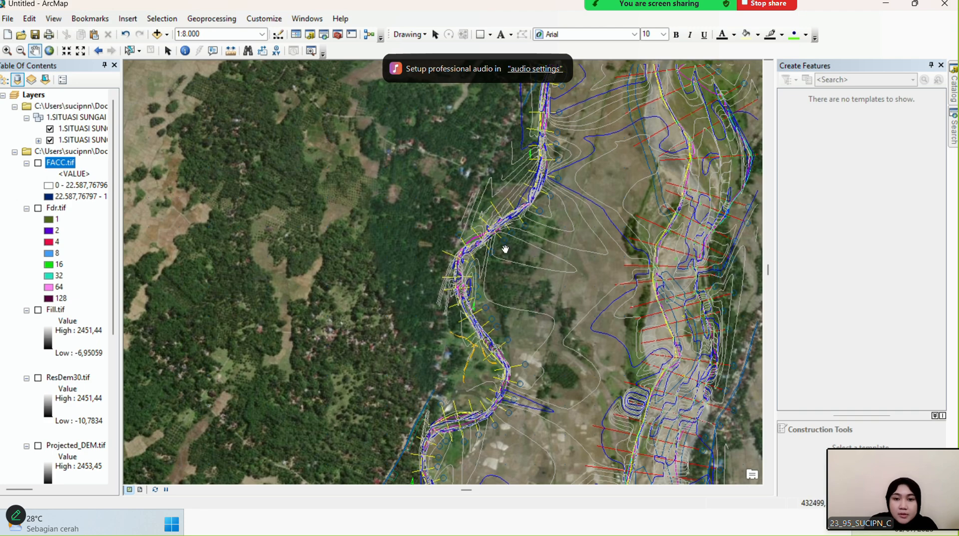
pyautogui.moveTo(505, 249); pyautogui.dragTo(364, 209)
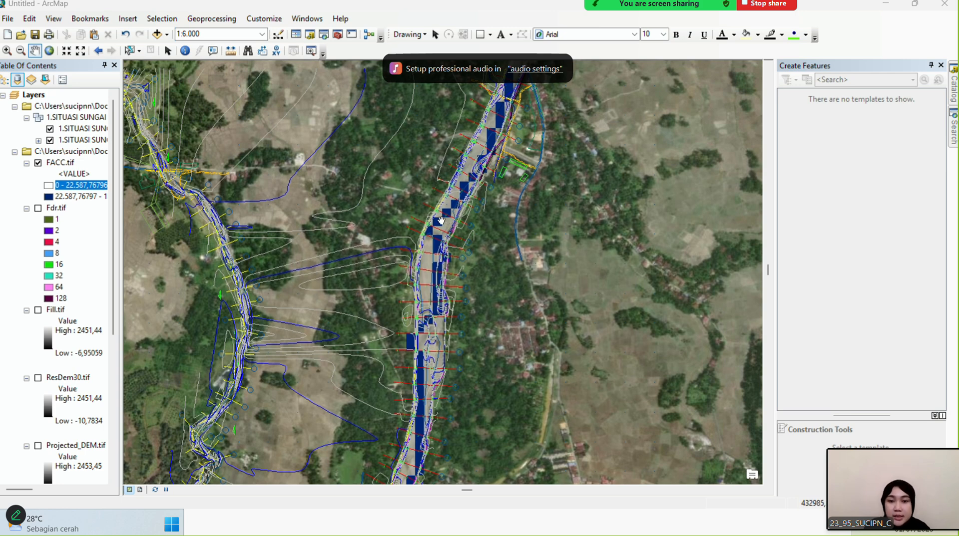
pyautogui.click(414, 15)
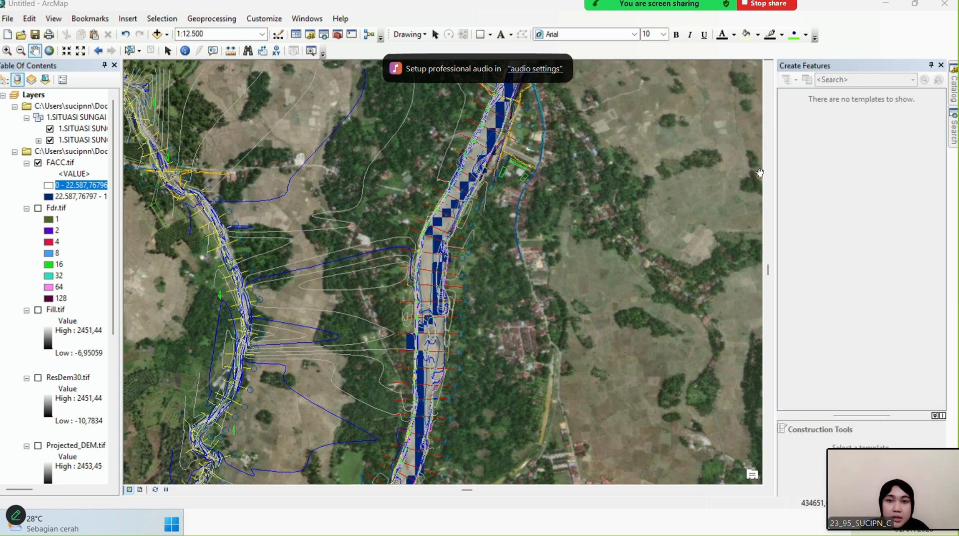
# Browse the catalog's APTEK UAS folder connection and expand its TUBES GIS folder
pyautogui.click(953, 92)
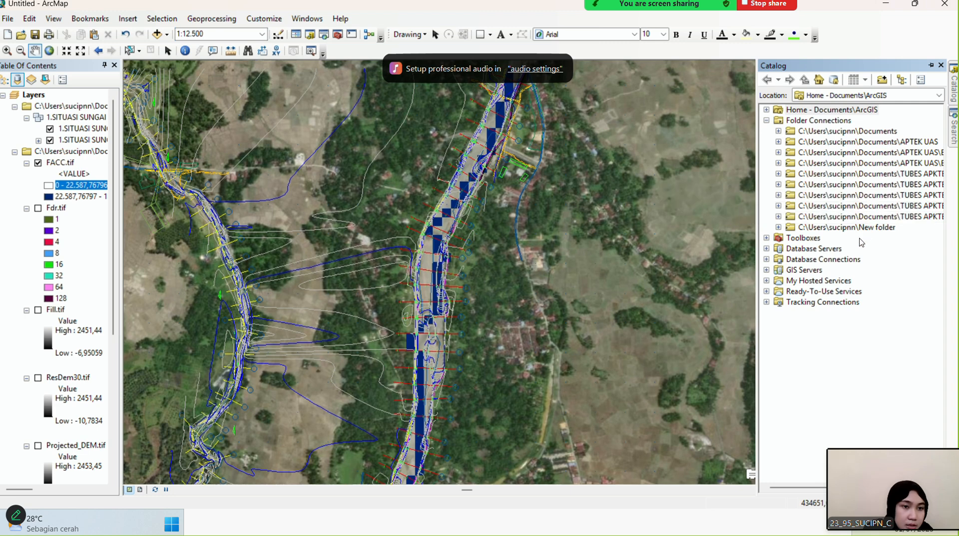
pyautogui.doubleClick(874, 143)
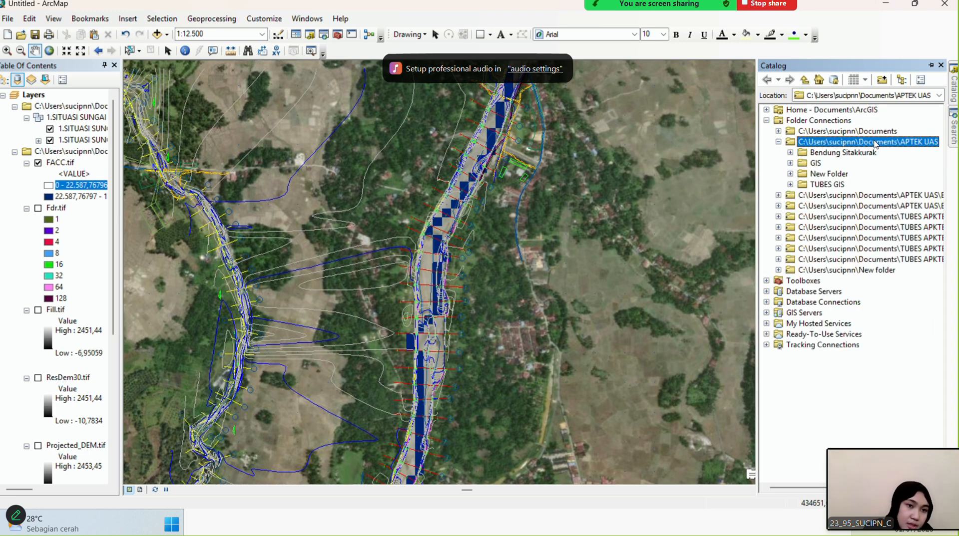
pyautogui.doubleClick(843, 154)
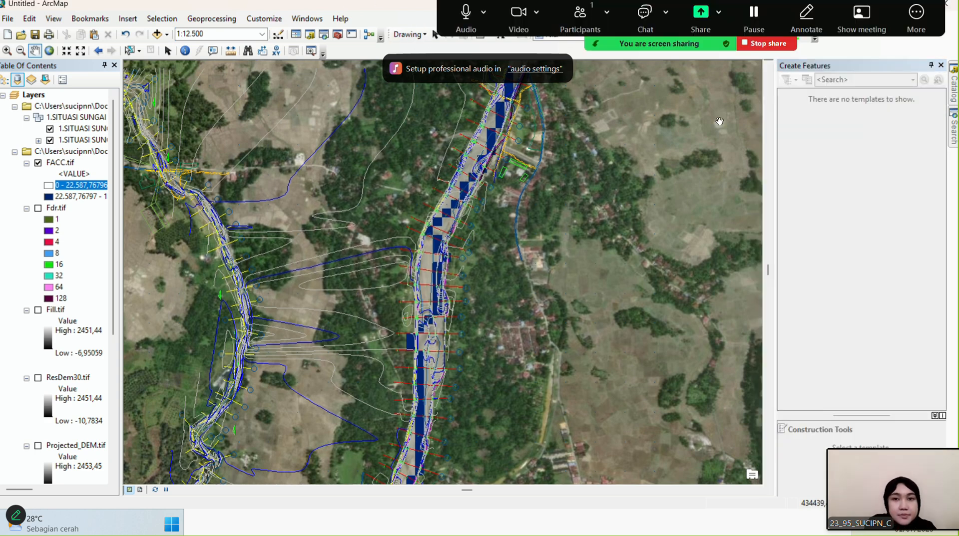
pyautogui.moveTo(955, 93)
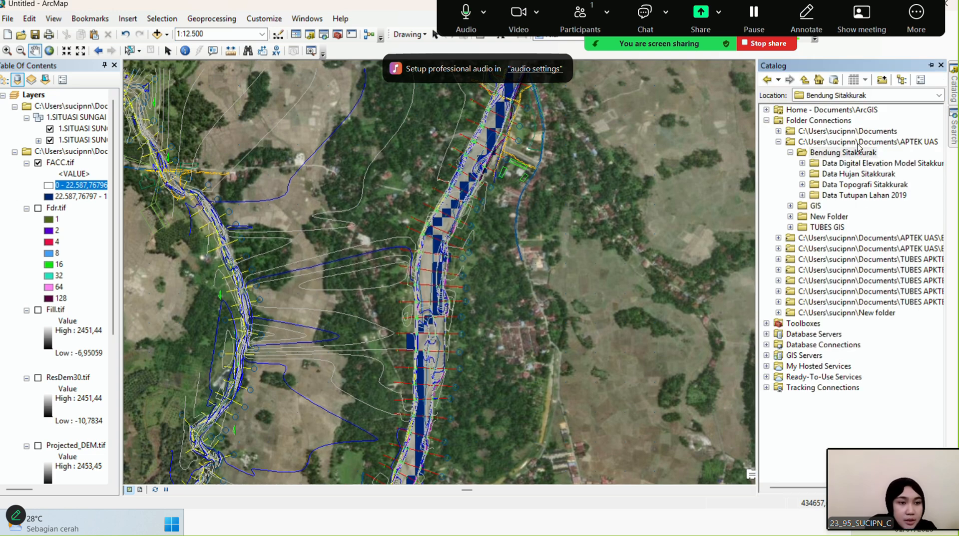
pyautogui.click(857, 143)
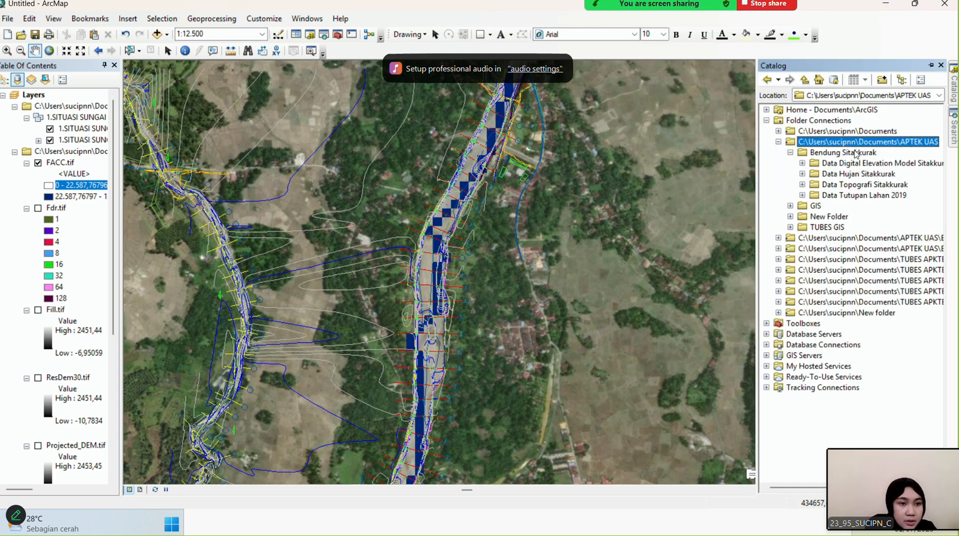
pyautogui.click(817, 228)
pyautogui.rightClick(819, 227)
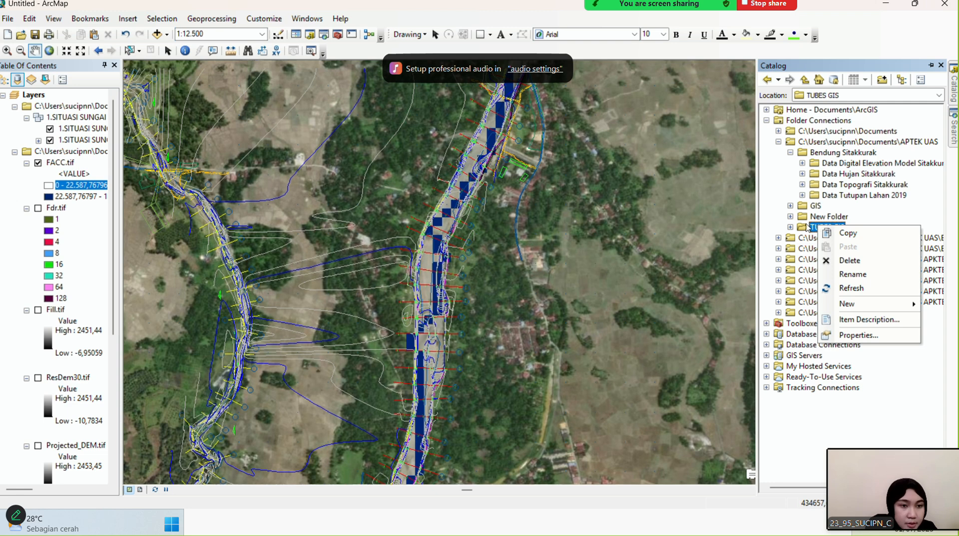
pyautogui.doubleClick(813, 230)
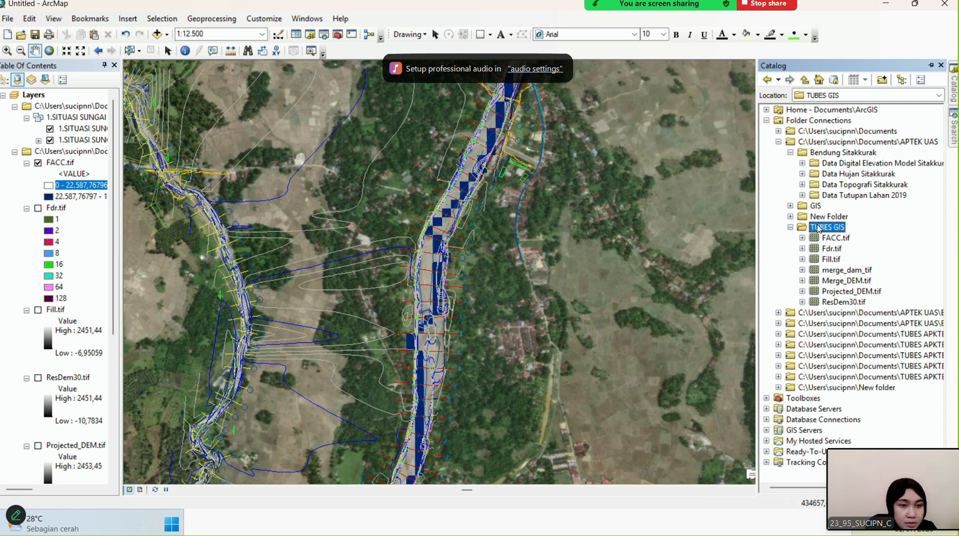
pyautogui.rightClick(813, 230)
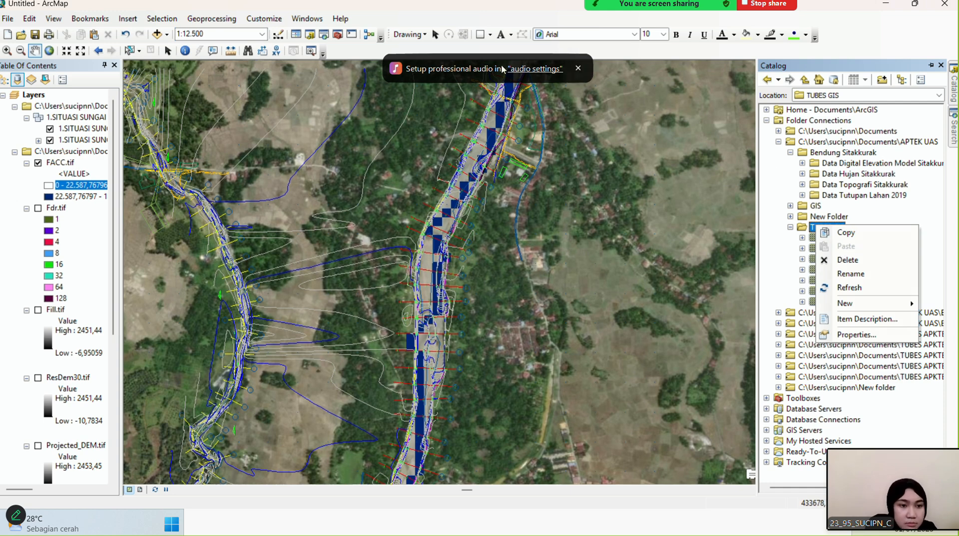
pyautogui.click(810, 227)
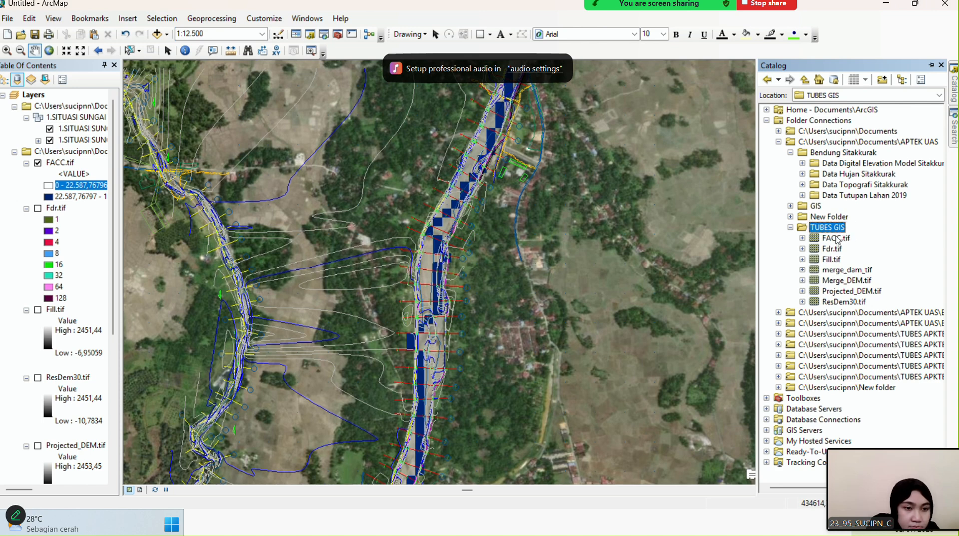
pyautogui.click(817, 230)
pyautogui.rightClick(819, 230)
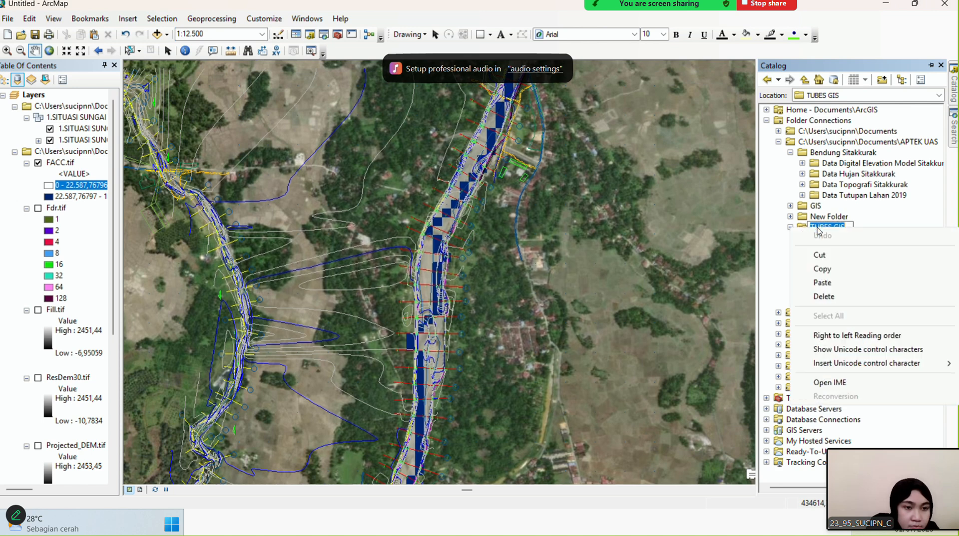
pyautogui.click(693, 220)
pyautogui.click(827, 229)
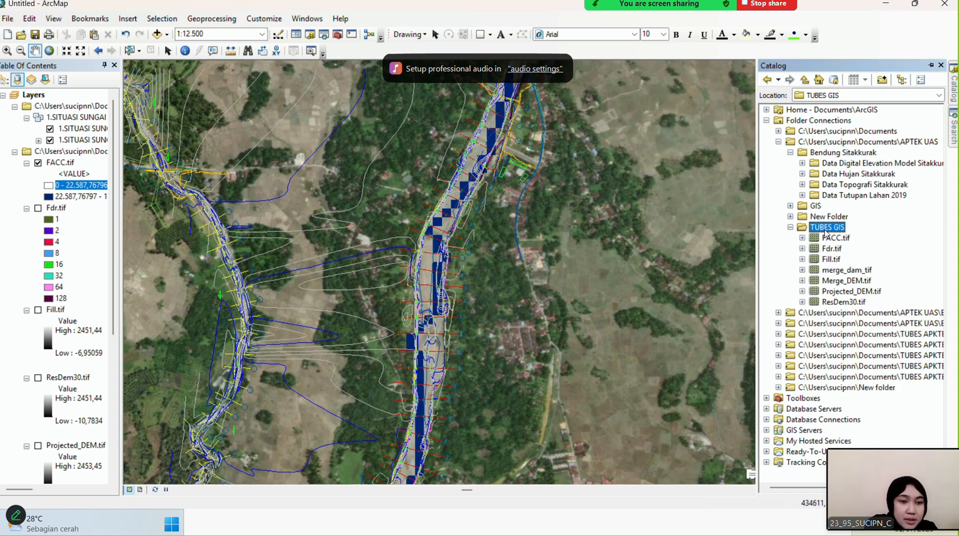
# Start a new point shapefile in the TUBES GIS folder and name it Titik_Bendung
pyautogui.rightClick(825, 229)
pyautogui.moveTo(873, 311)
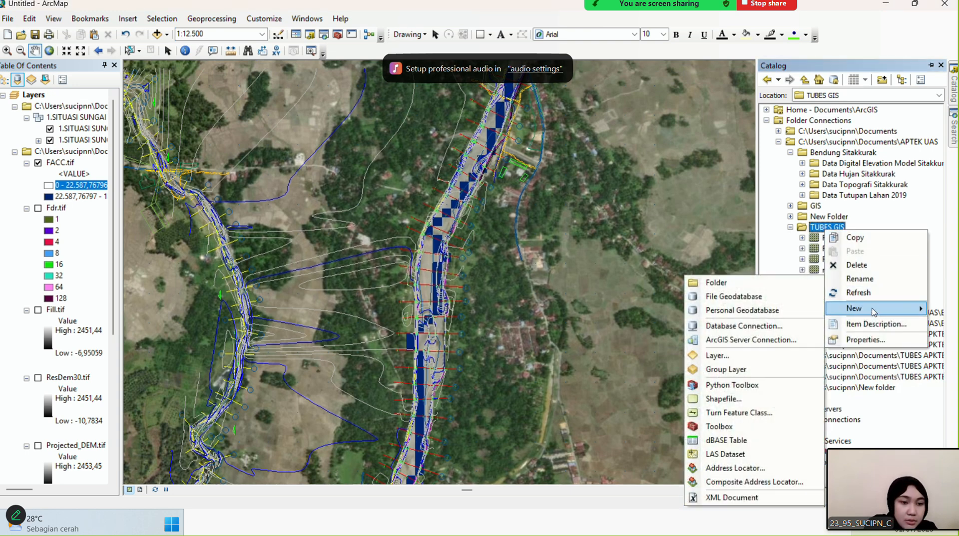
pyautogui.click(729, 399)
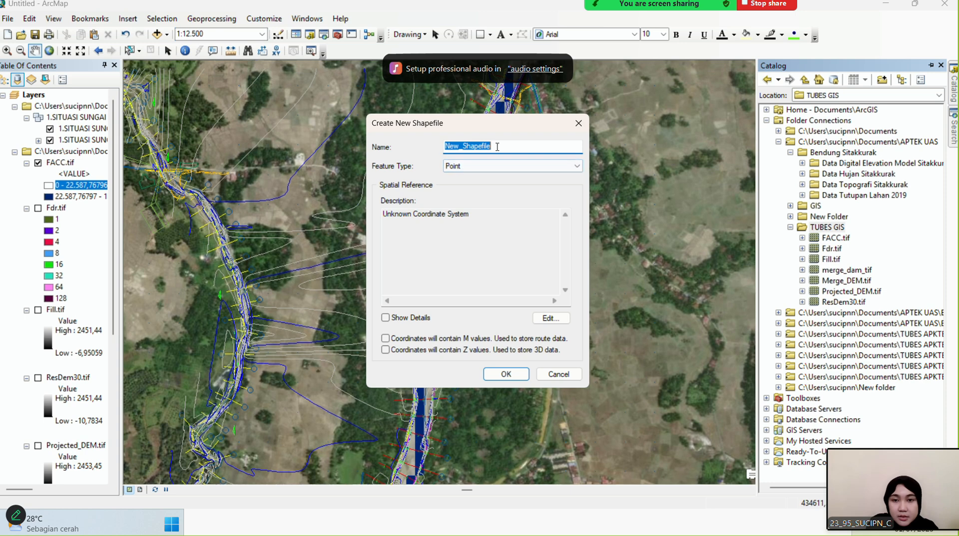
pyautogui.moveTo(490, 147); pyautogui.dragTo(437, 149)
pyautogui.press('BackSpace')
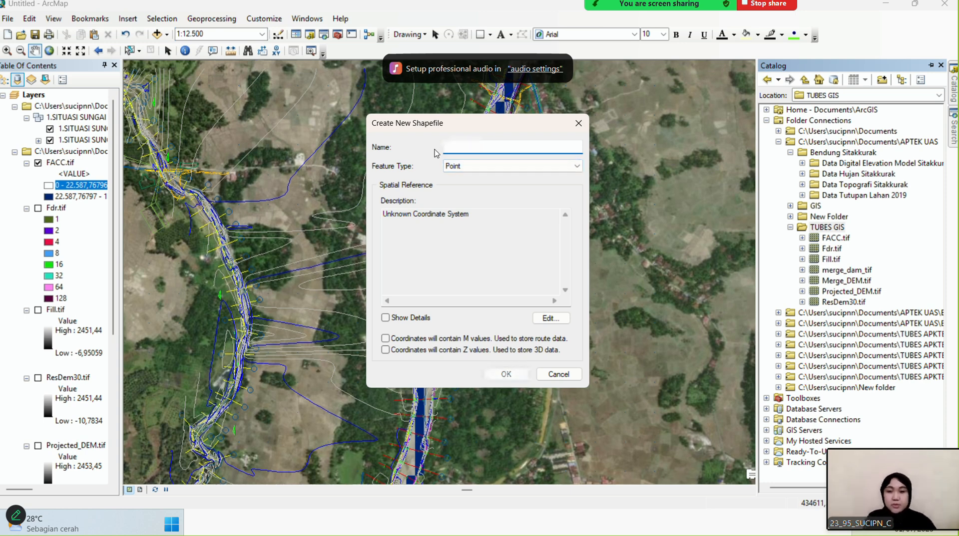
pyautogui.write('TitikBendung')
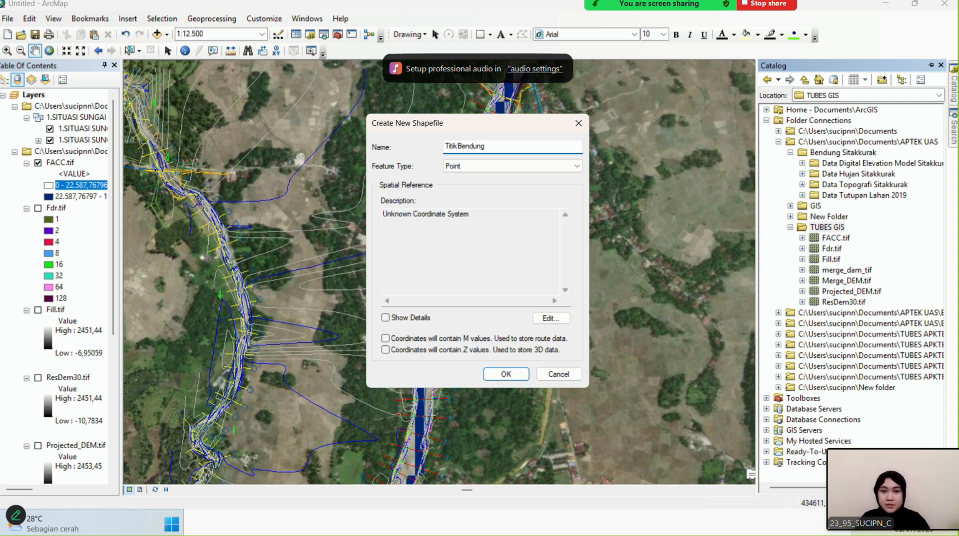
pyautogui.click(414, 20)
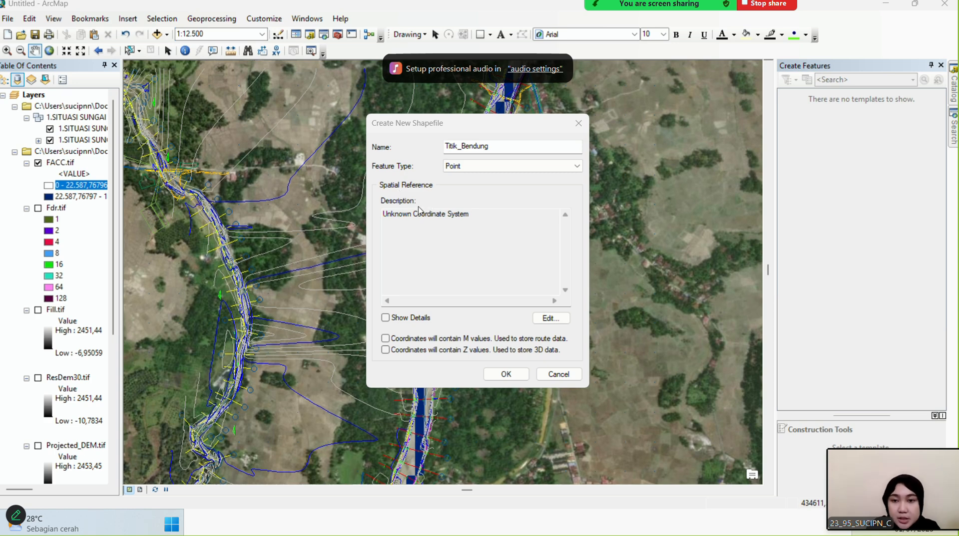
# Assign the WGS 1984 UTM Zone 47N coordinate system to the new shapefile and create it
pyautogui.click(549, 318)
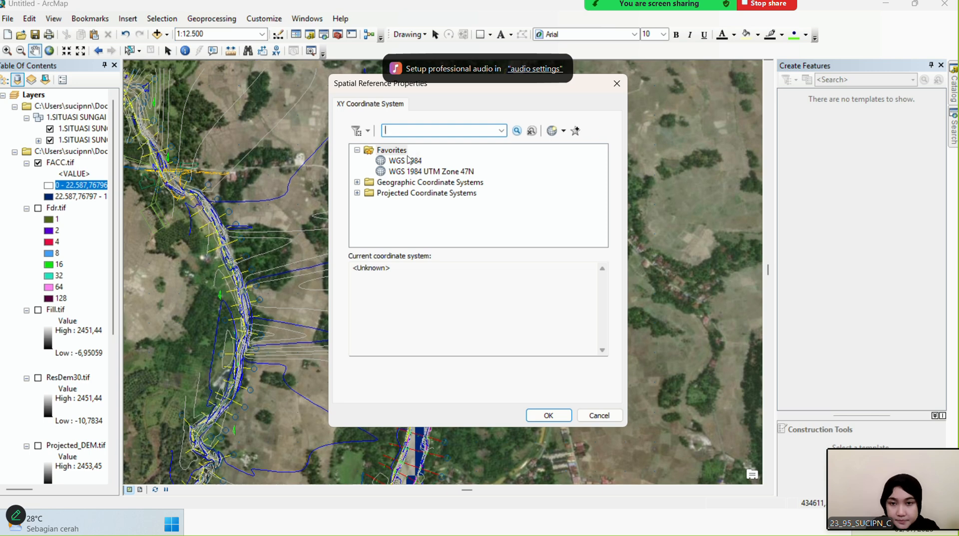
pyautogui.click(434, 174)
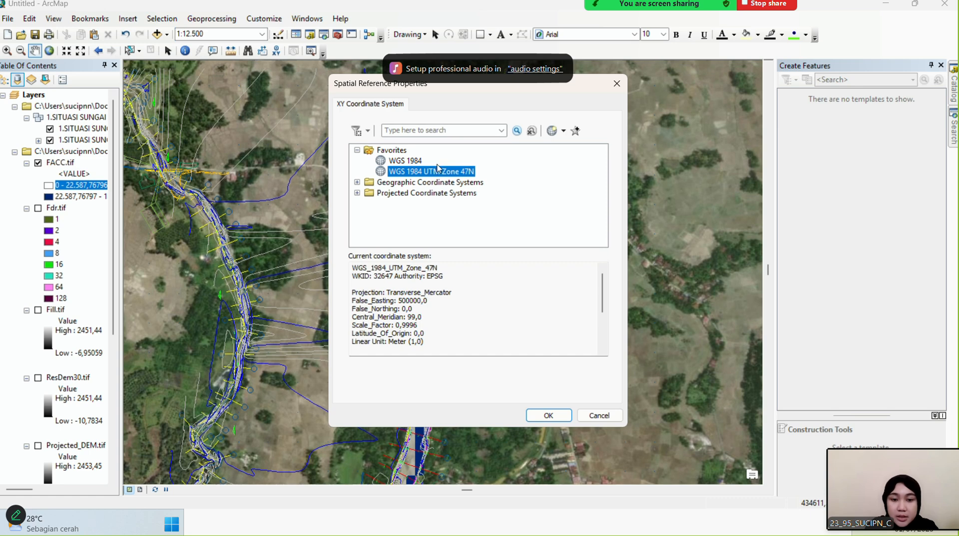
pyautogui.click(549, 415)
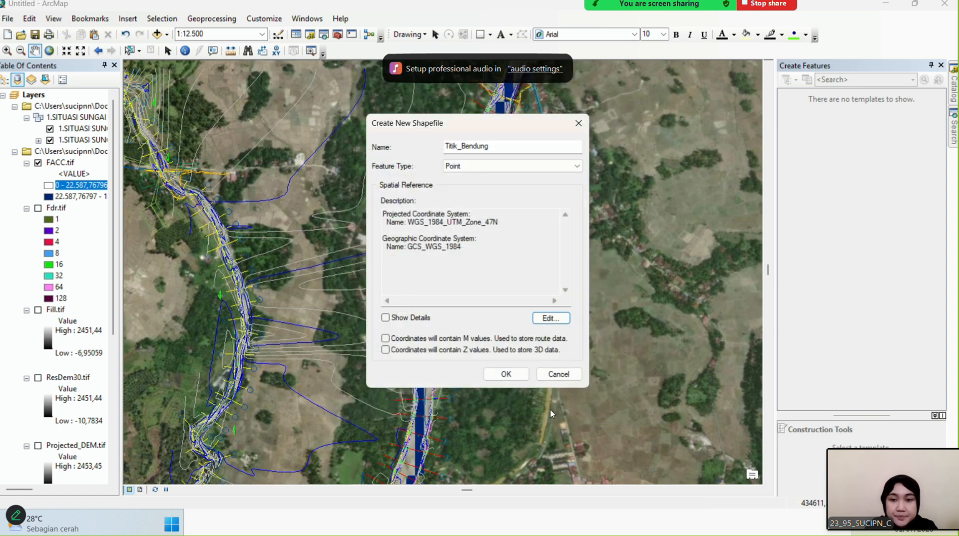
pyautogui.click(506, 375)
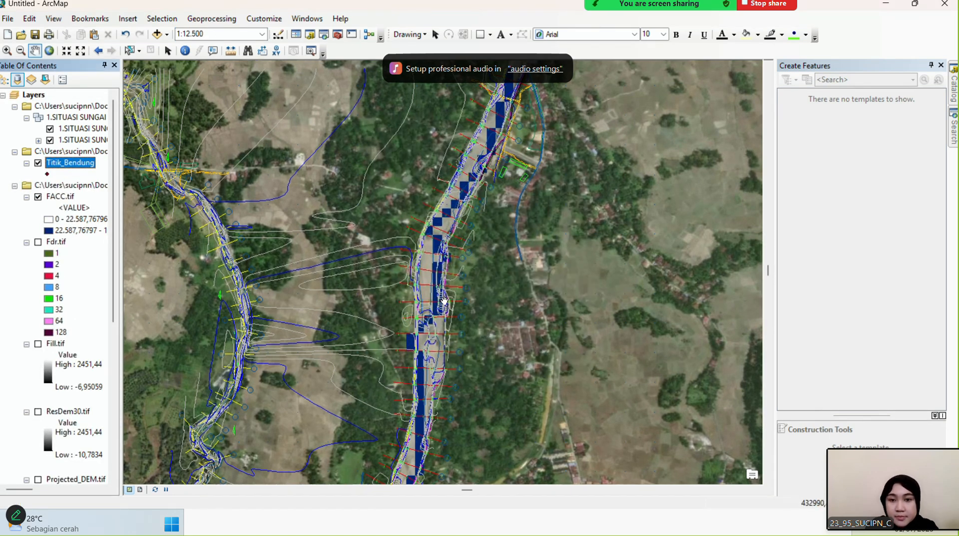
# Start an edit session on the Titik_Bendung layer, continuing past the spatial reference warnings
pyautogui.scroll(3, 443, 303)
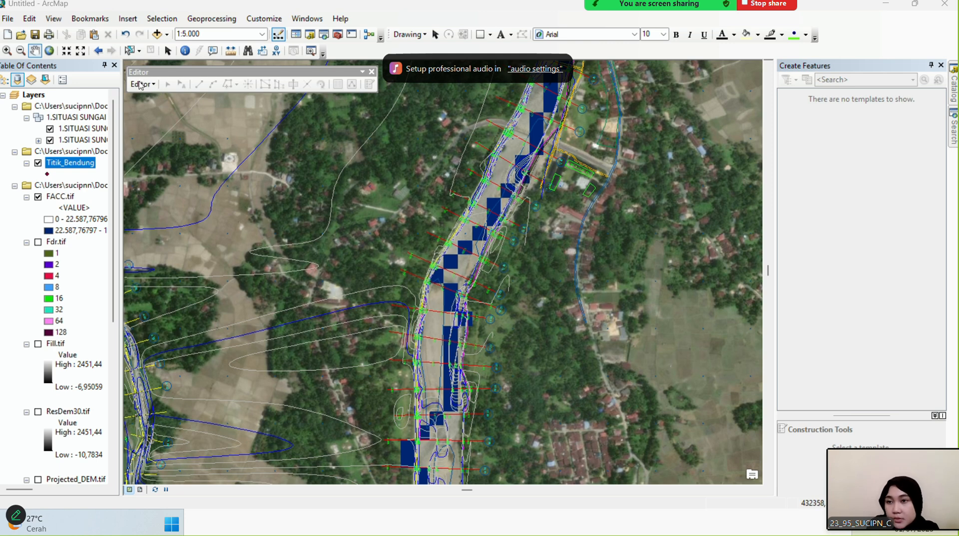
pyautogui.click(141, 86)
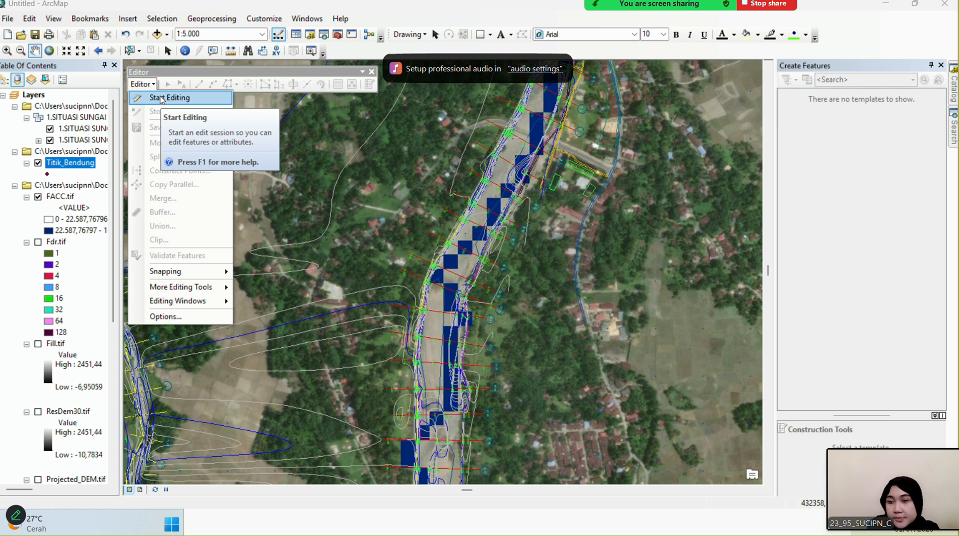
pyautogui.click(141, 84)
pyautogui.click(141, 84)
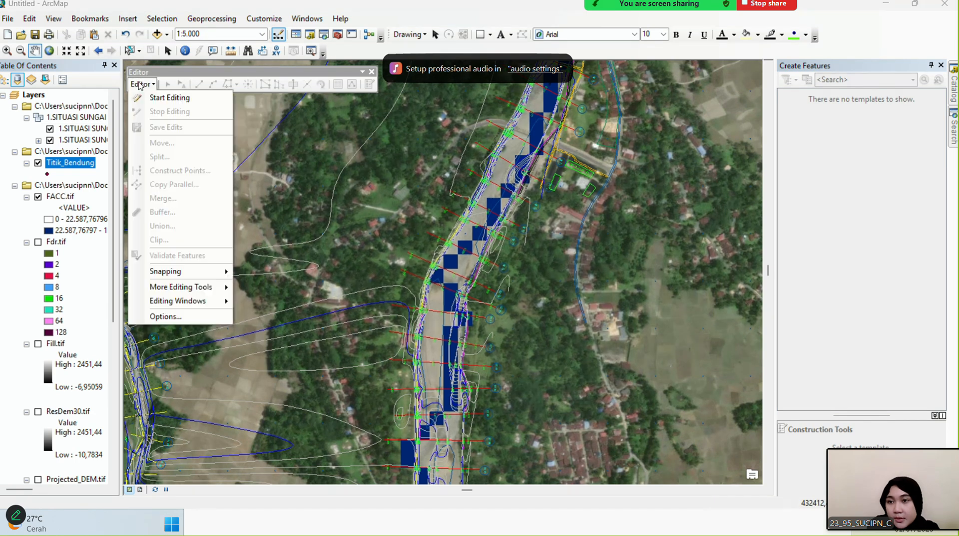
pyautogui.click(141, 85)
pyautogui.click(141, 85)
pyautogui.click(156, 99)
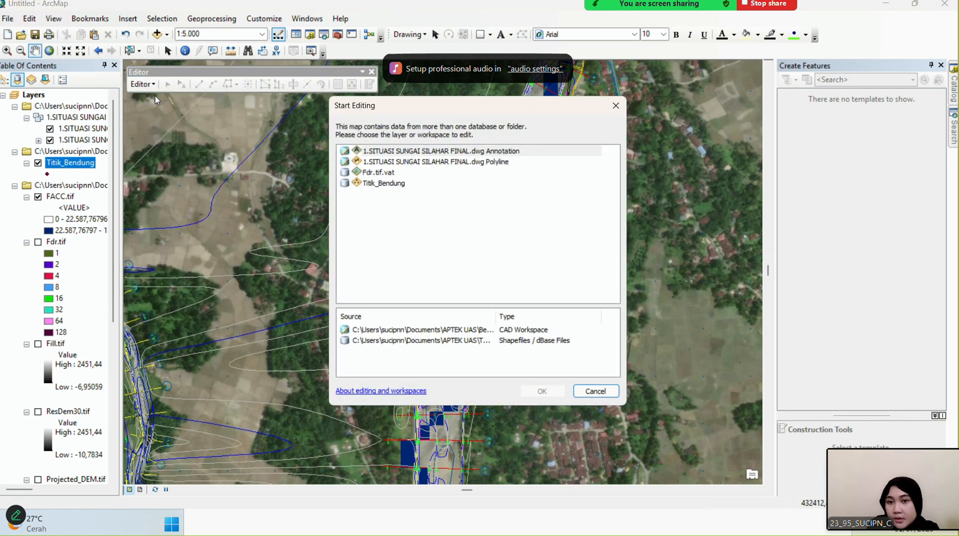
pyautogui.click(399, 185)
pyautogui.click(542, 391)
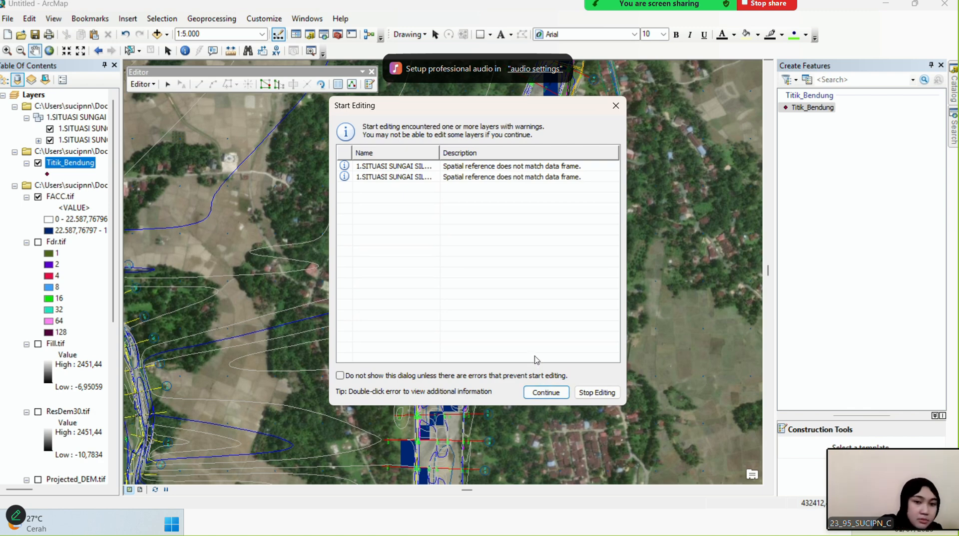
pyautogui.click(545, 393)
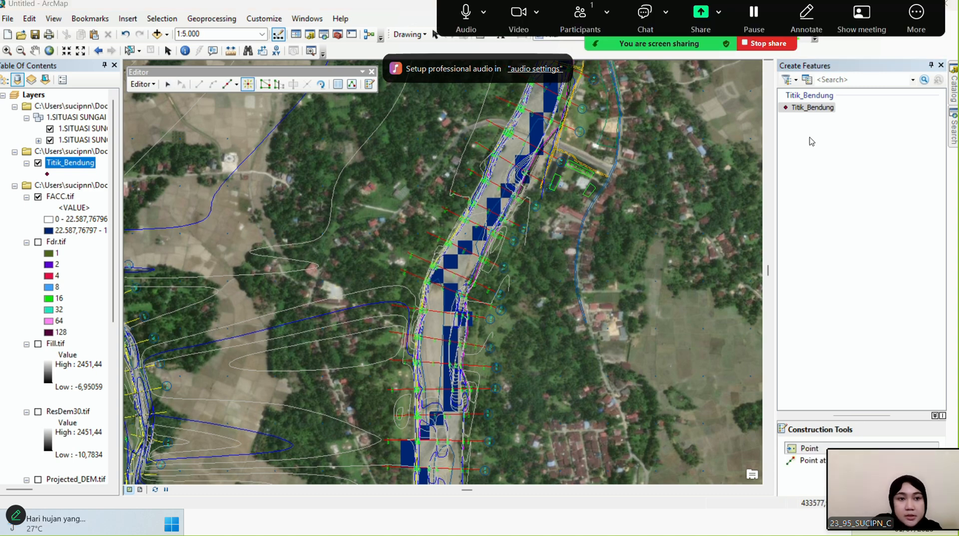
# Place the Titik_Bendung point on the river's flow accumulation cells, stop editing and save the edits
pyautogui.click(822, 109)
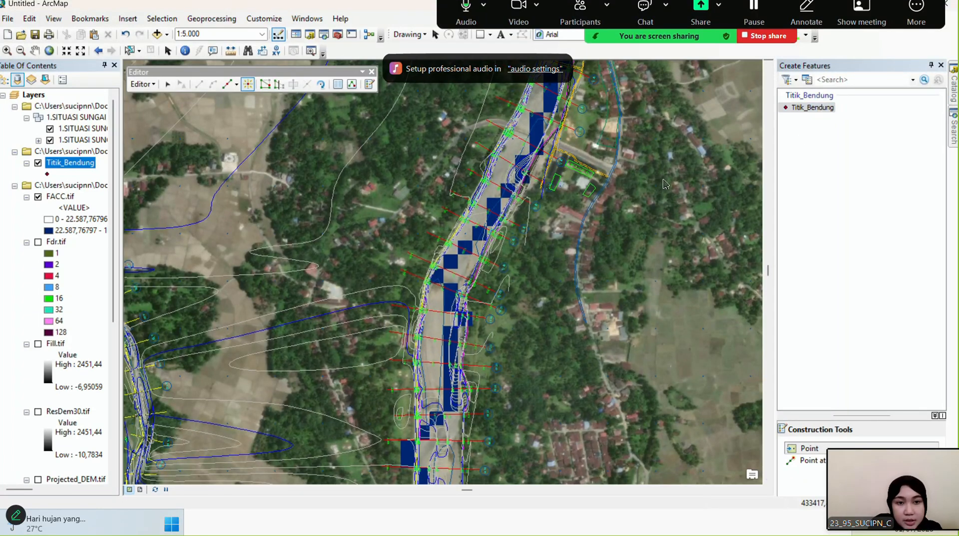
pyautogui.click(536, 132)
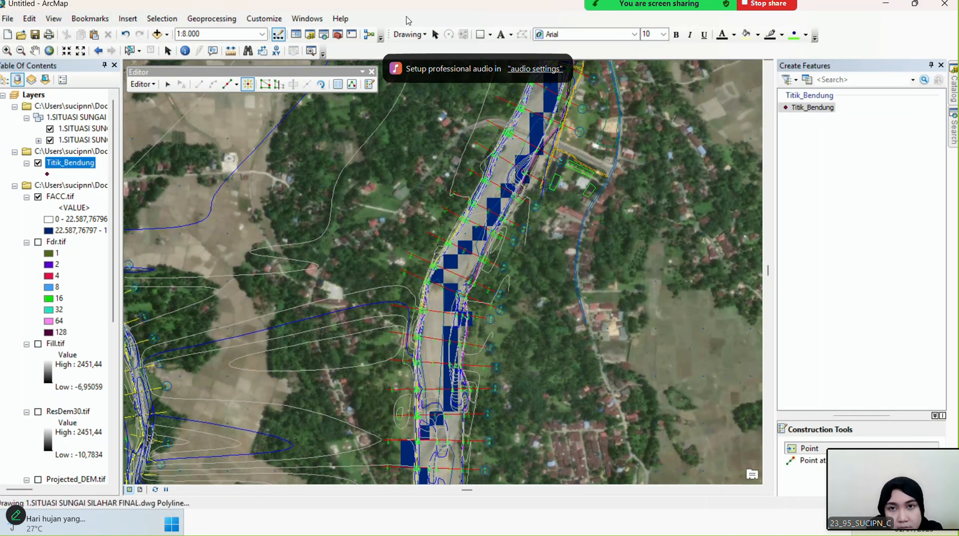
pyautogui.click(149, 85)
pyautogui.click(167, 111)
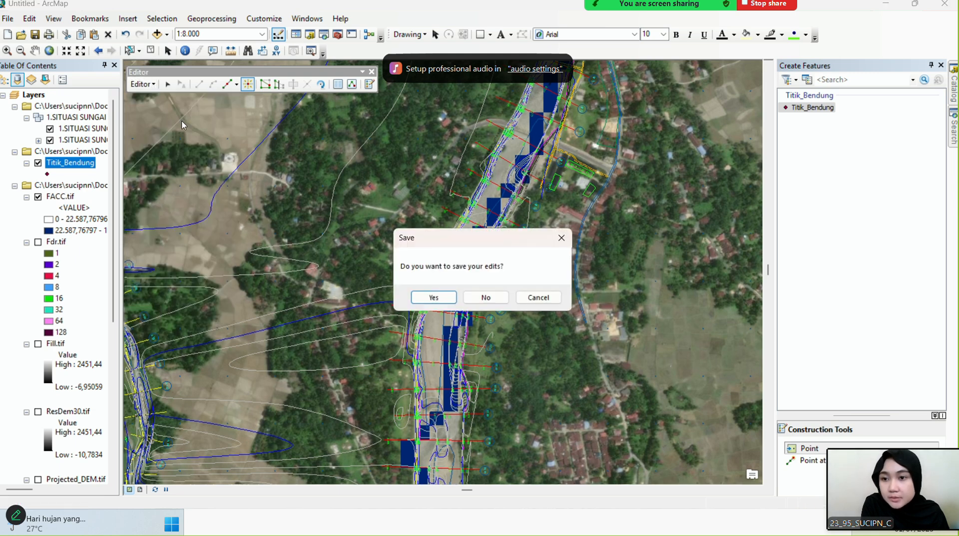
pyautogui.click(433, 300)
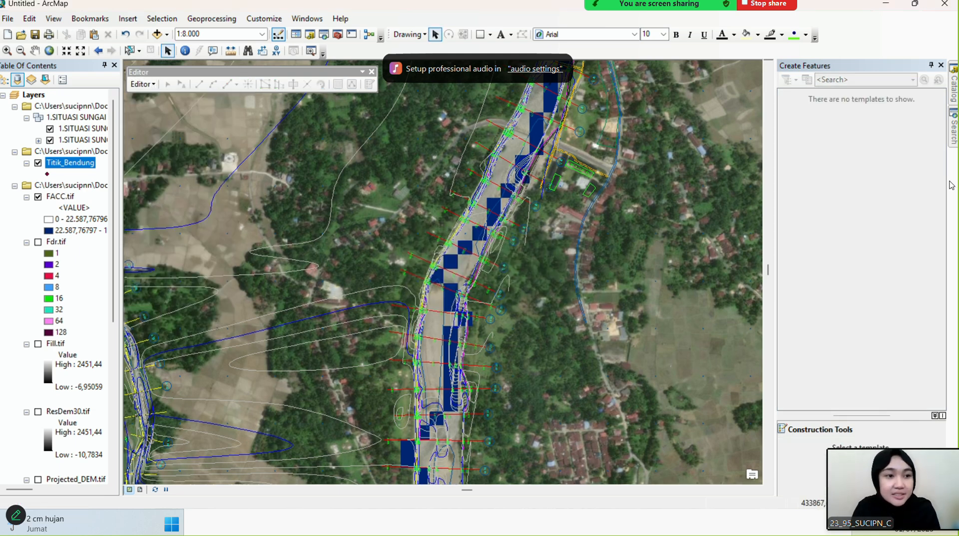
# Search for "Snap pour point", open the Snap Pour Point tool and use Titik_Bendung as the pour point data
pyautogui.click(950, 132)
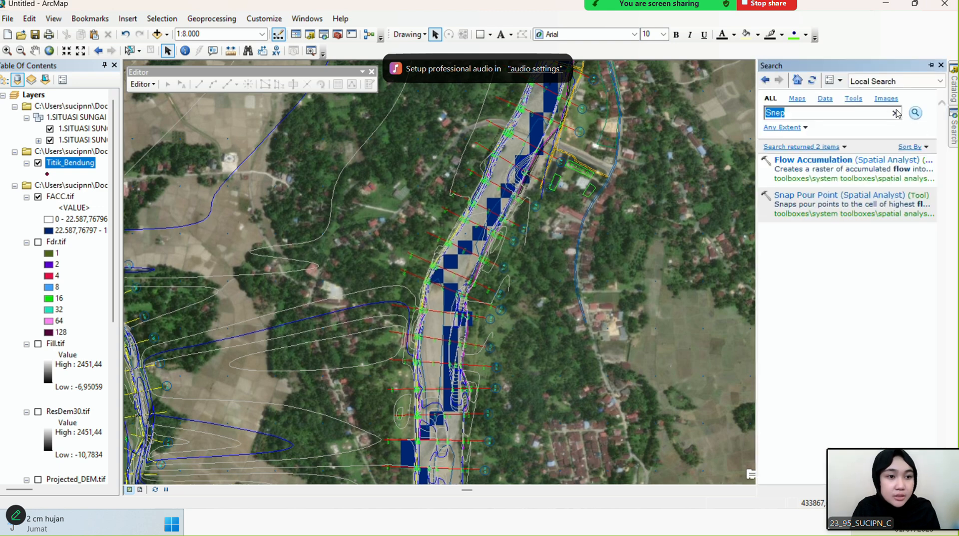
pyautogui.click(812, 119)
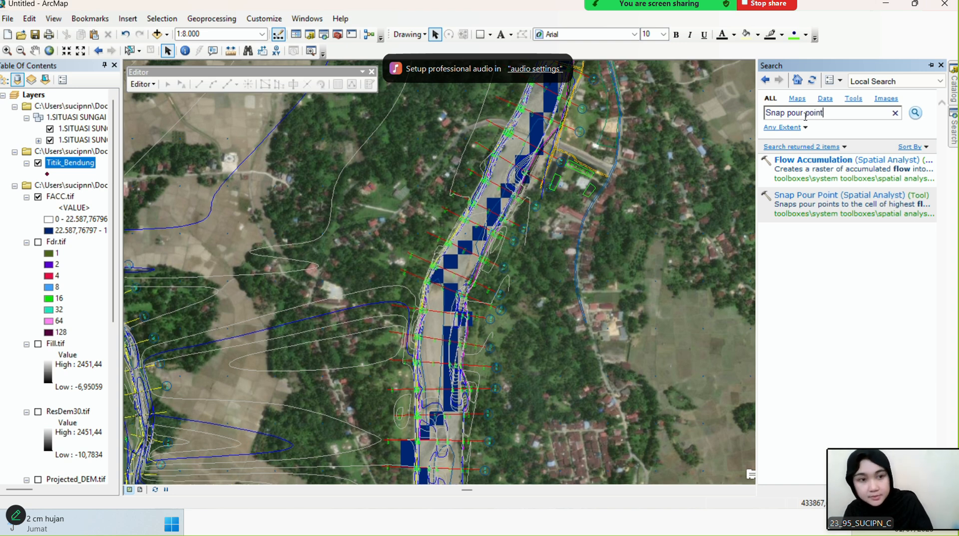
pyautogui.click(915, 113)
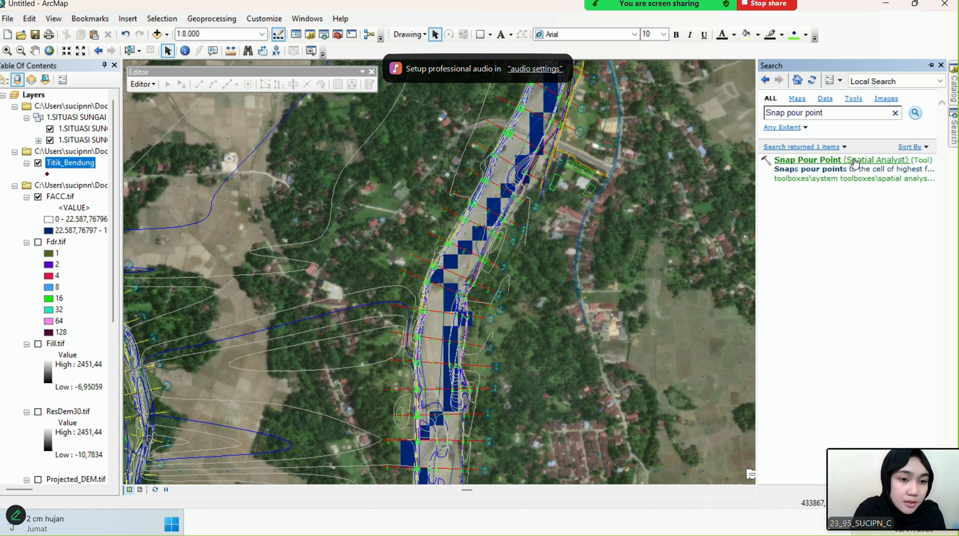
pyautogui.click(855, 163)
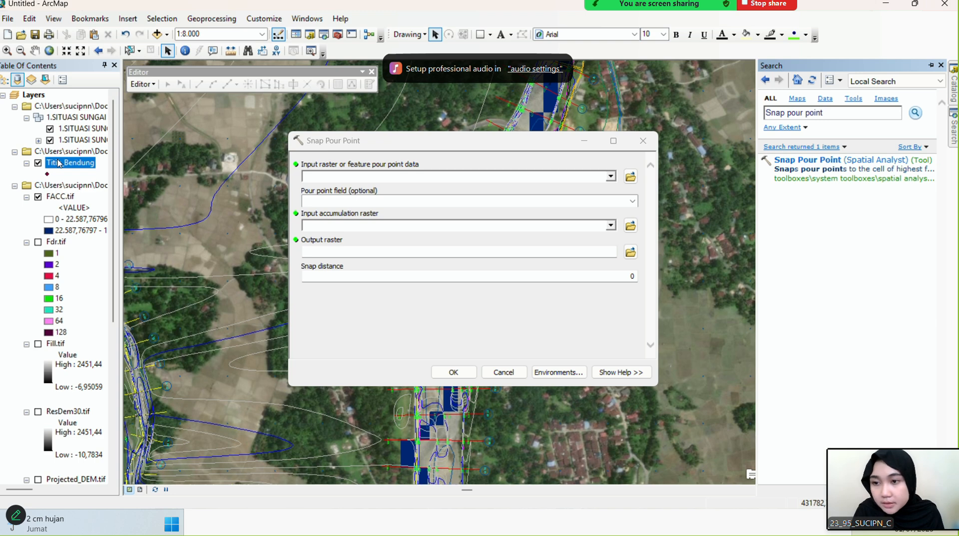
pyautogui.moveTo(59, 165); pyautogui.dragTo(339, 176)
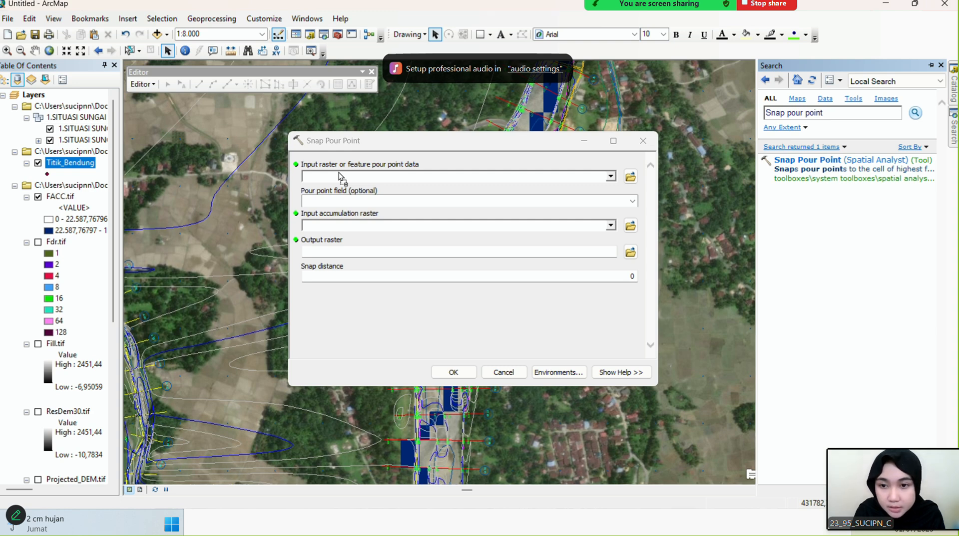
pyautogui.moveTo(340, 179); pyautogui.dragTo(339, 178)
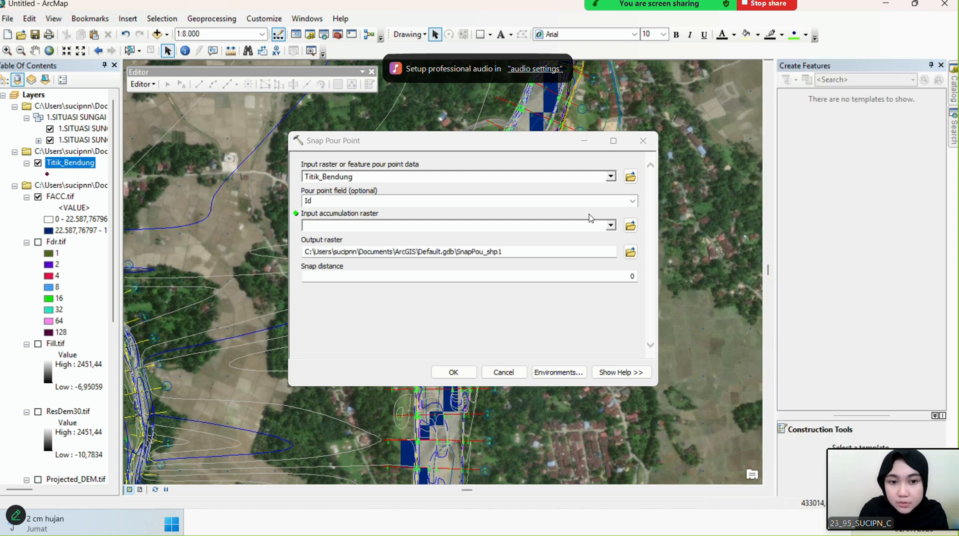
pyautogui.click(630, 226)
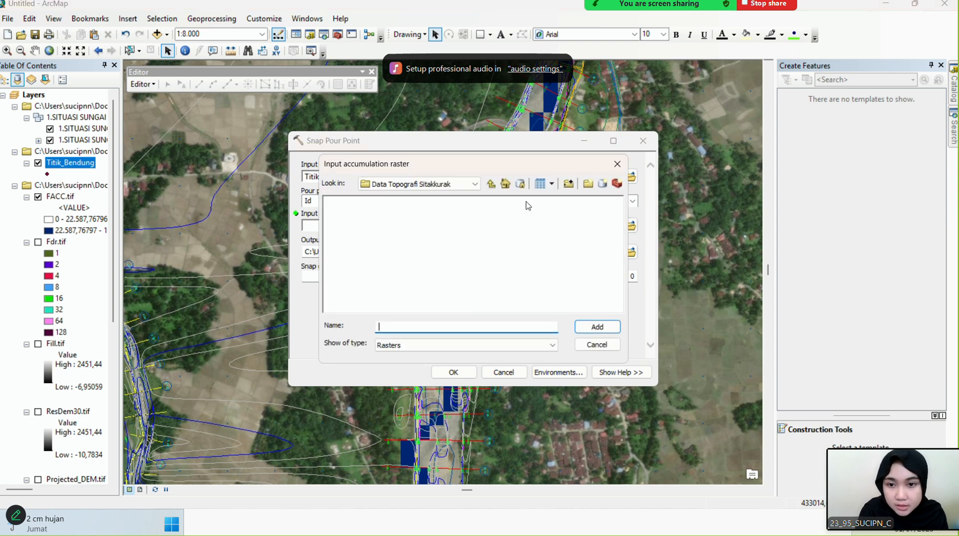
pyautogui.click(417, 183)
pyautogui.scroll(1, 440, 215)
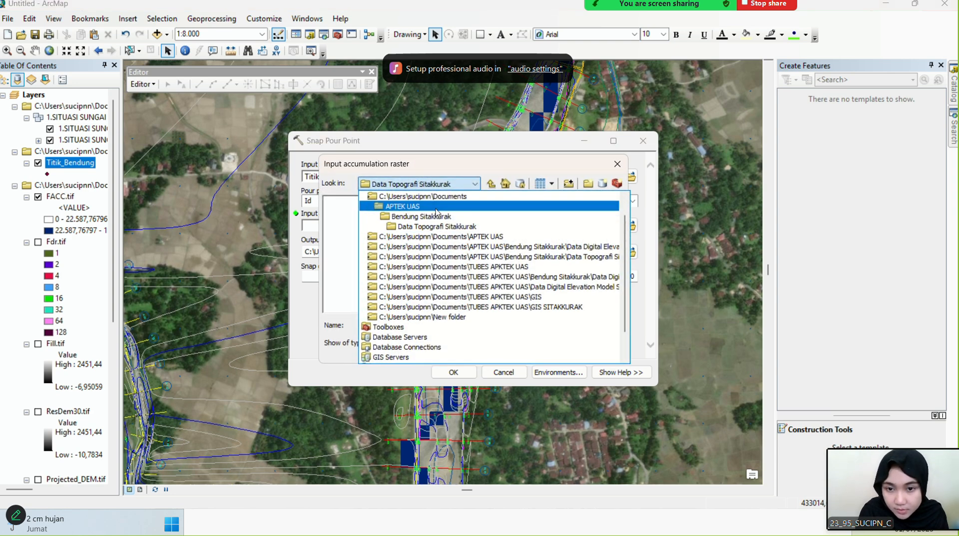
pyautogui.click(433, 207)
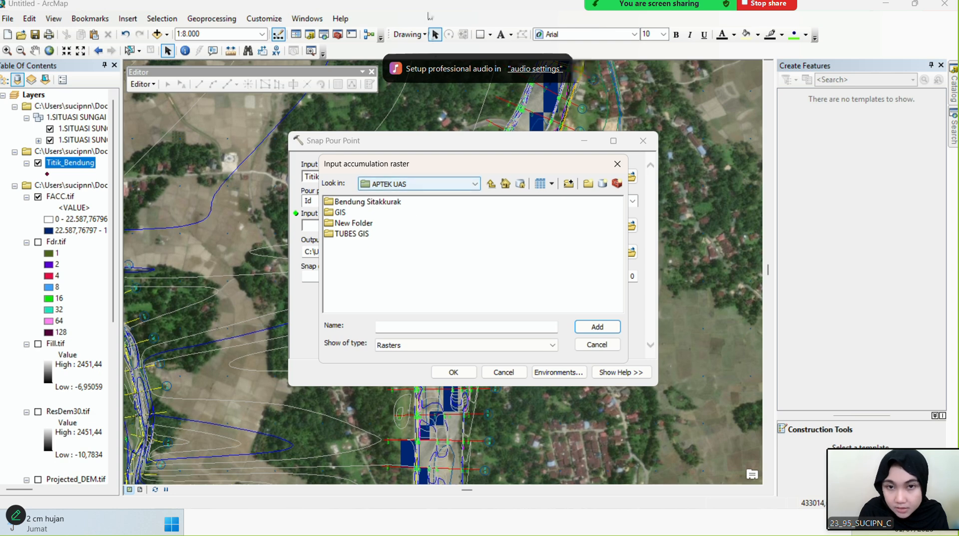
pyautogui.press('Escape')
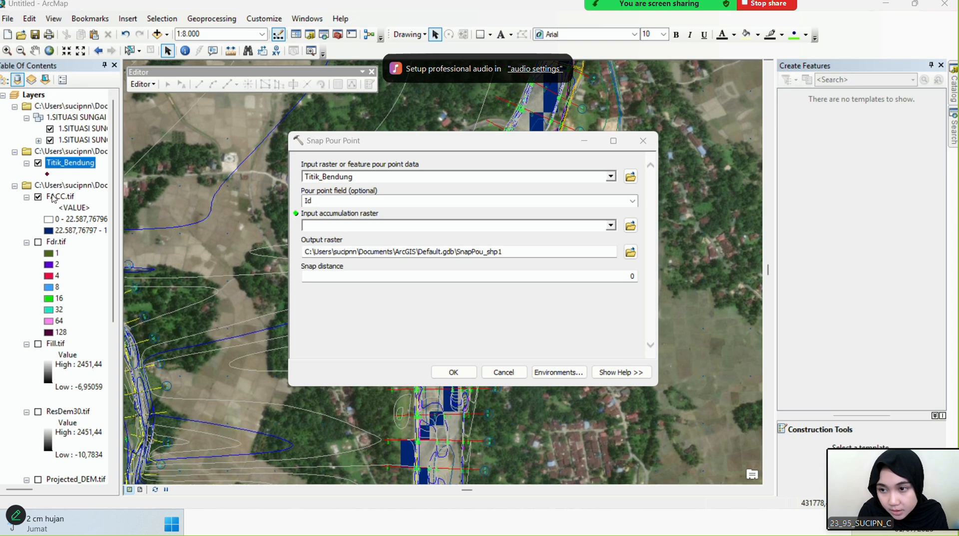
# Use FACC.tif as the accumulation raster, save the output as Snap.tif in the TUBES GIS folder and run Snap Pour Point
pyautogui.moveTo(52, 197); pyautogui.dragTo(318, 222)
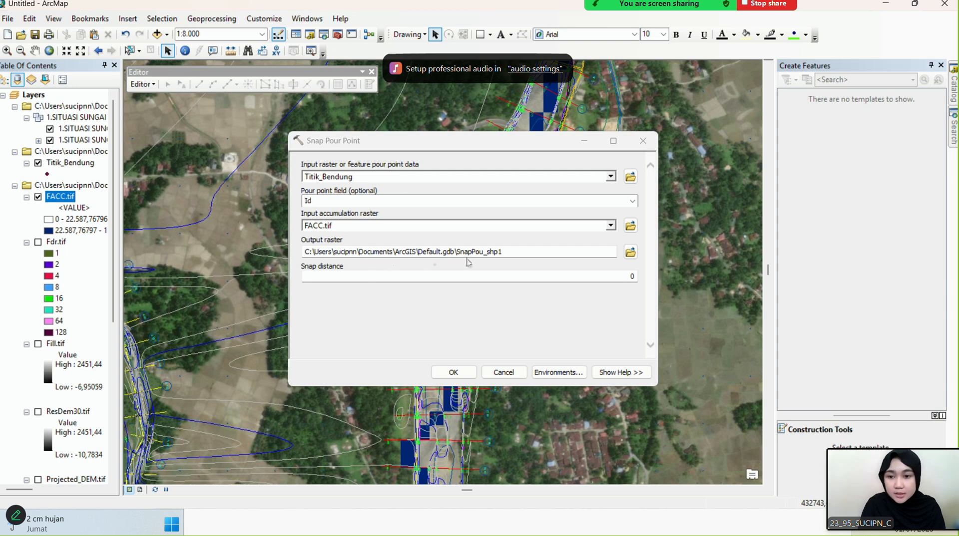
pyautogui.click(630, 252)
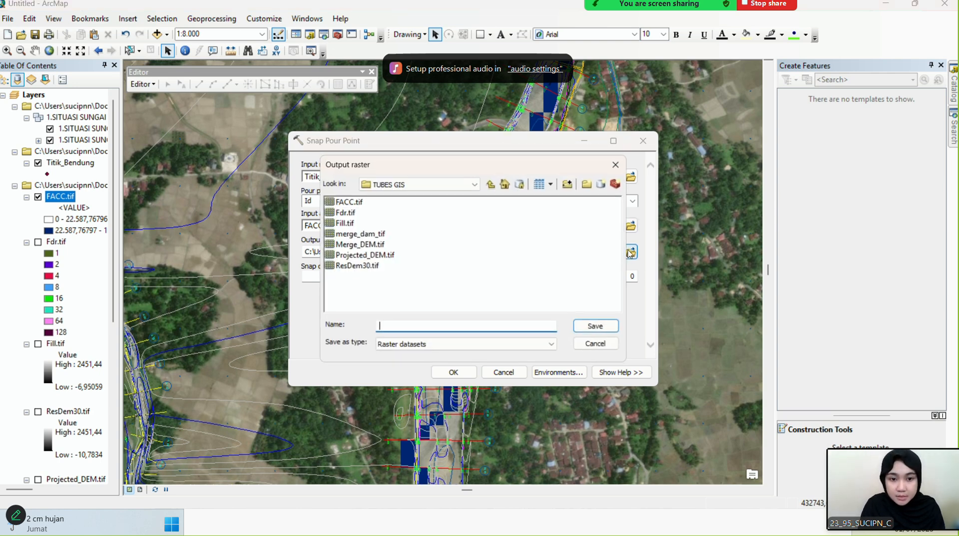
pyautogui.write('S')
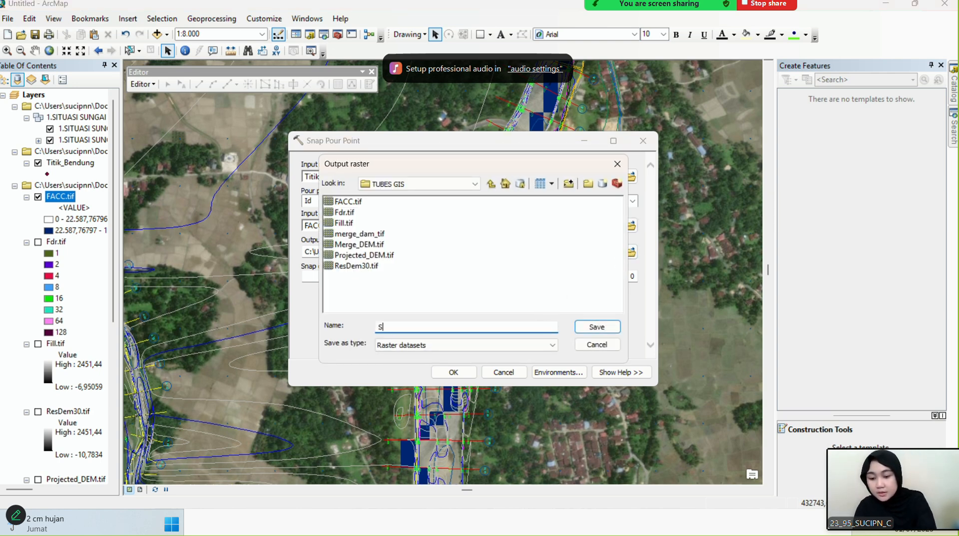
pyautogui.write('nap.tif')
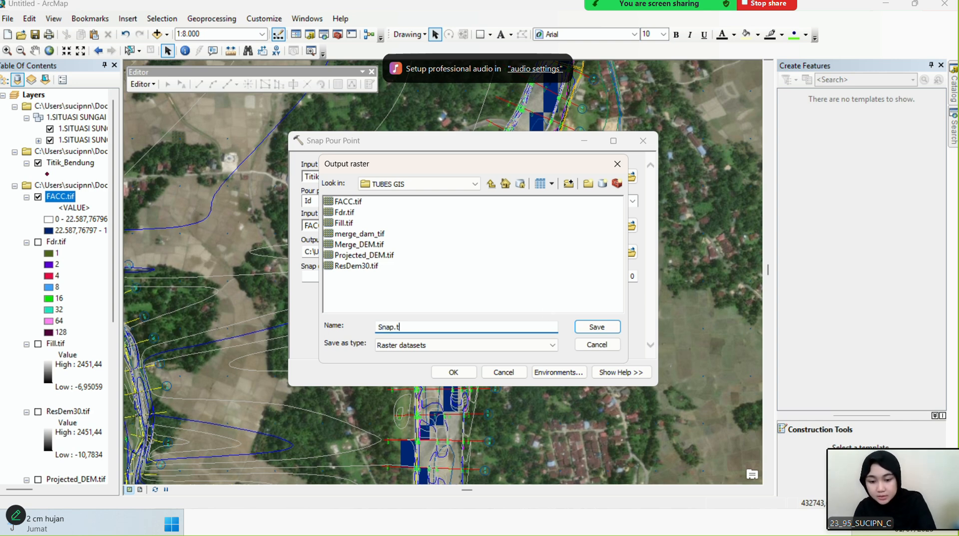
pyautogui.click(598, 330)
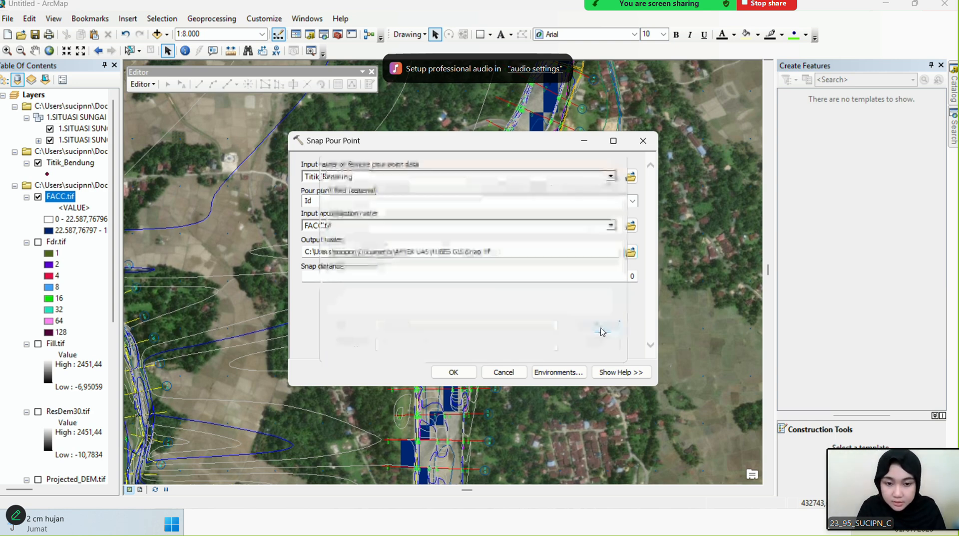
pyautogui.click(452, 373)
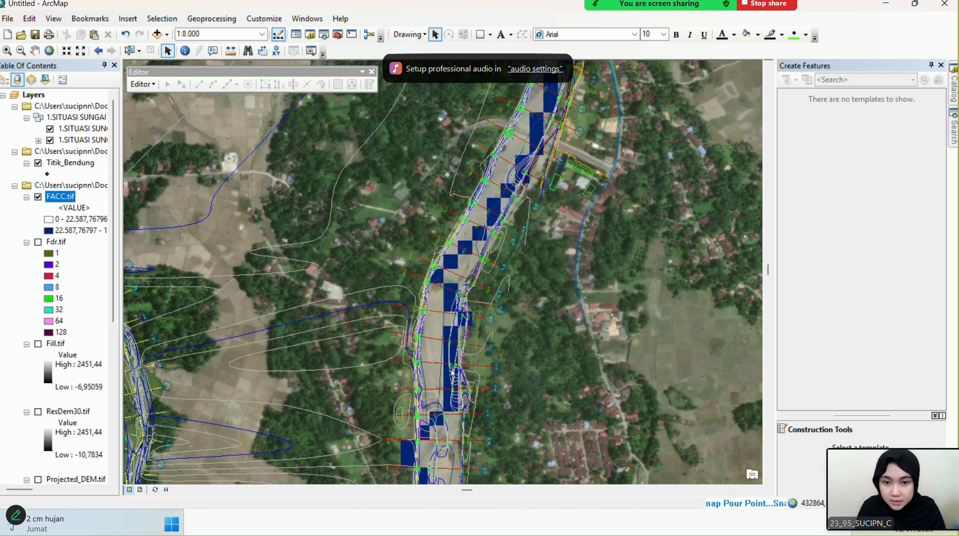
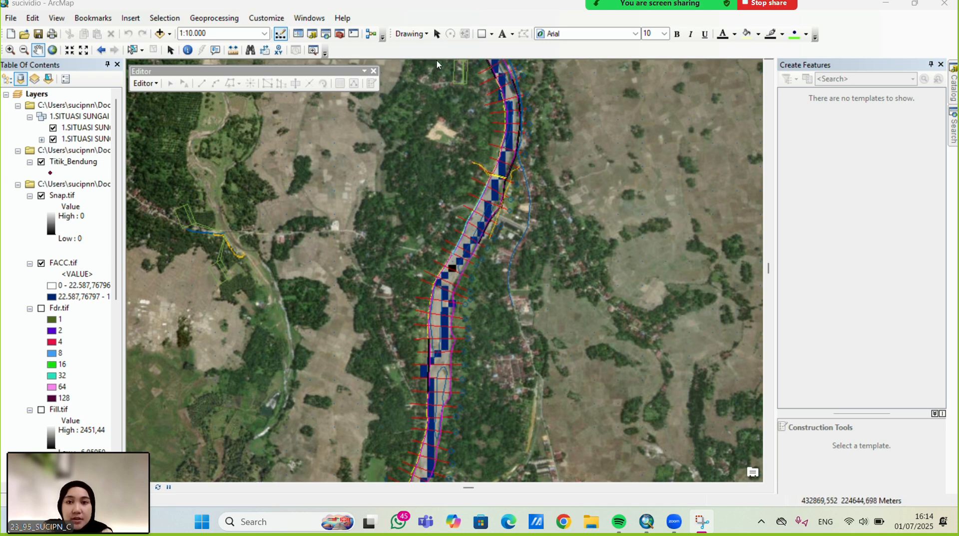
# Search for "watershed" and open the Watershed (Spatial Analyst) tool
pyautogui.click(953, 129)
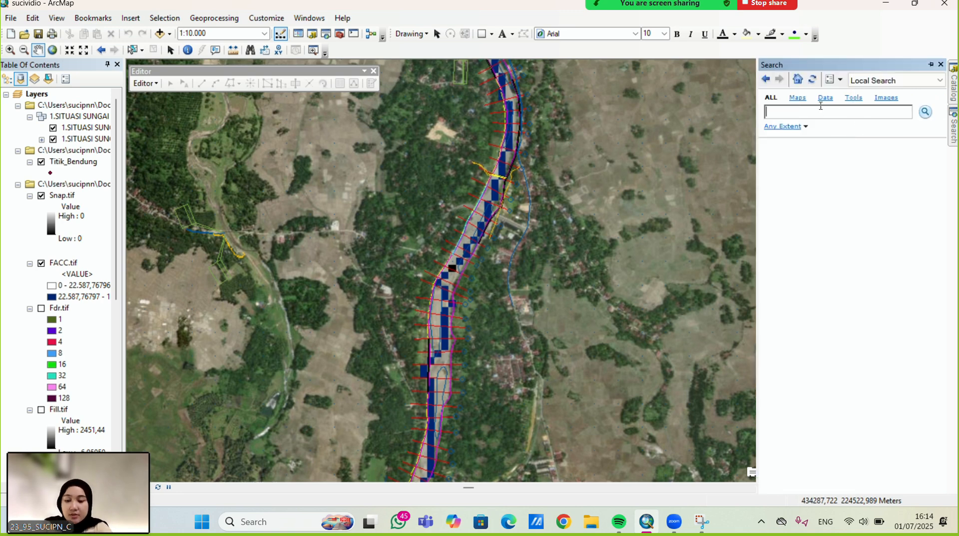
pyautogui.write('warwe')
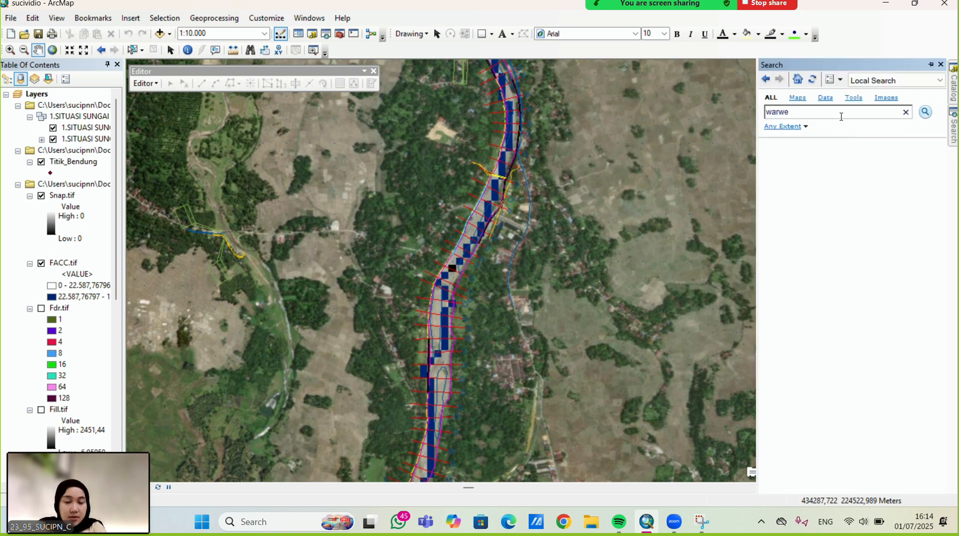
pyautogui.press('BackSpace')
pyautogui.press('BackSpace')
pyautogui.write('ter')
pyautogui.moveTo(916, 3)
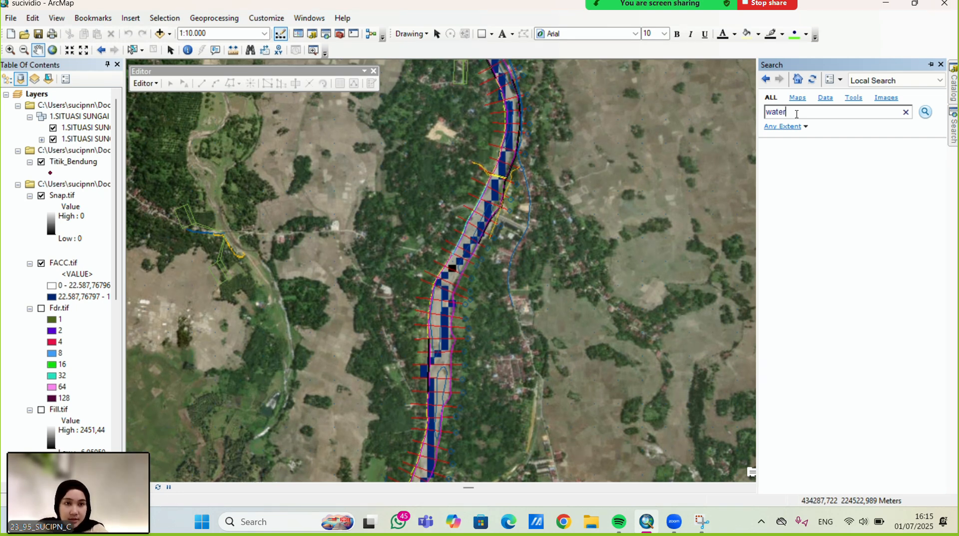
pyautogui.write('shead')
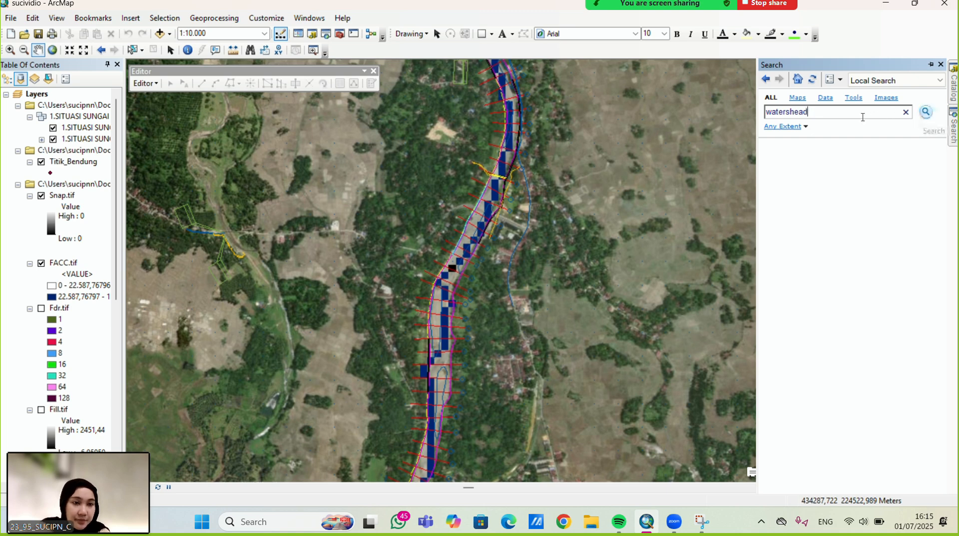
pyautogui.press('BackSpace')
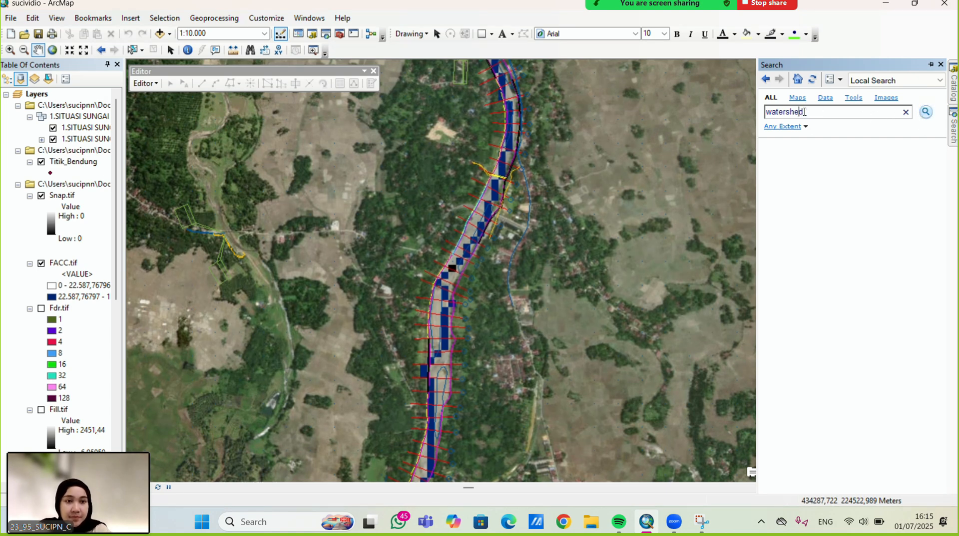
pyautogui.click(927, 114)
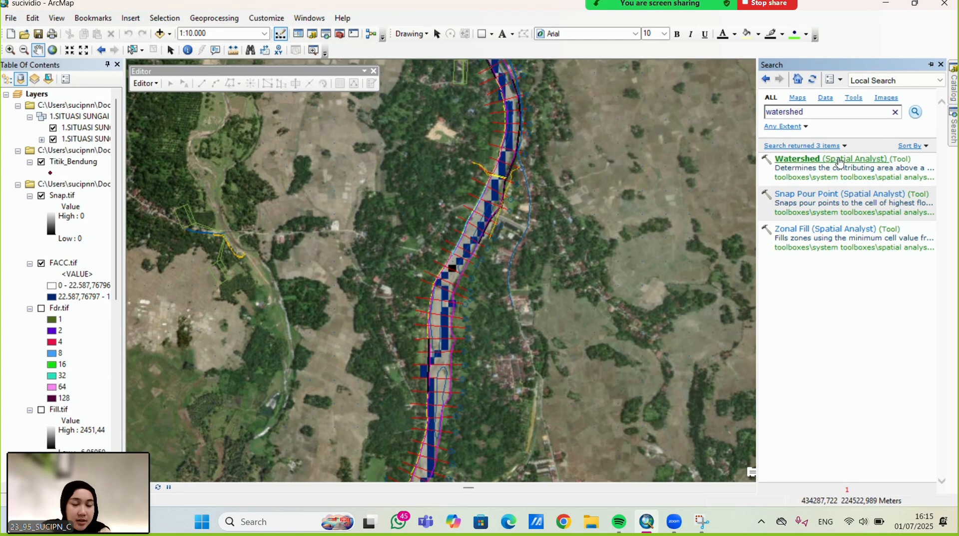
pyautogui.click(797, 159)
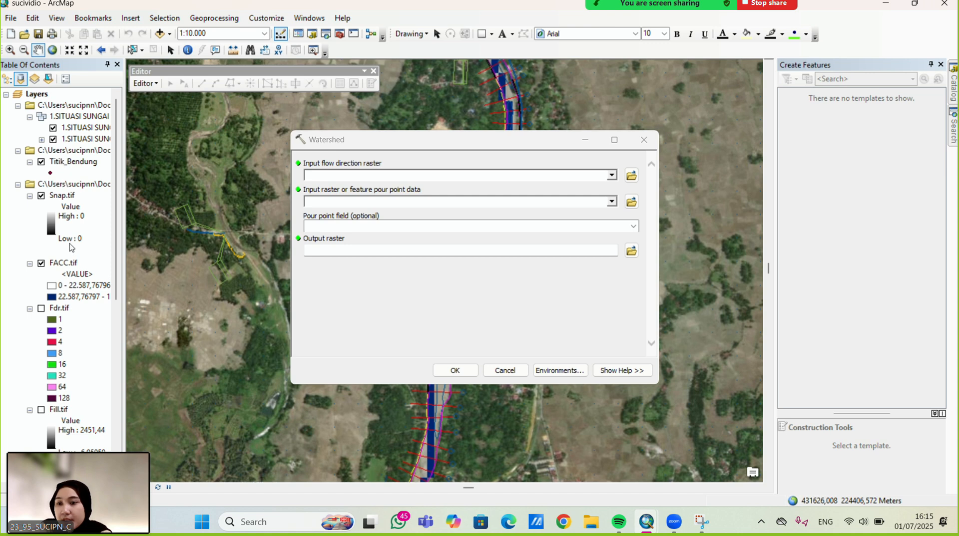
# Set Fdr.tif as the Watershed tool's flow direction raster and Snap.tif as its pour point data
pyautogui.click(55, 309)
pyautogui.moveTo(55, 309); pyautogui.dragTo(327, 170)
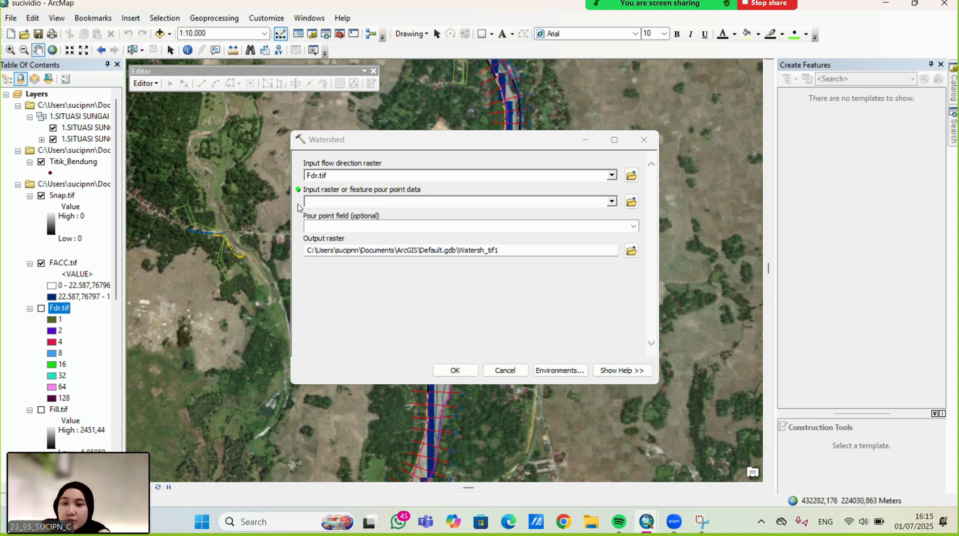
pyautogui.moveTo(62, 195); pyautogui.dragTo(358, 199)
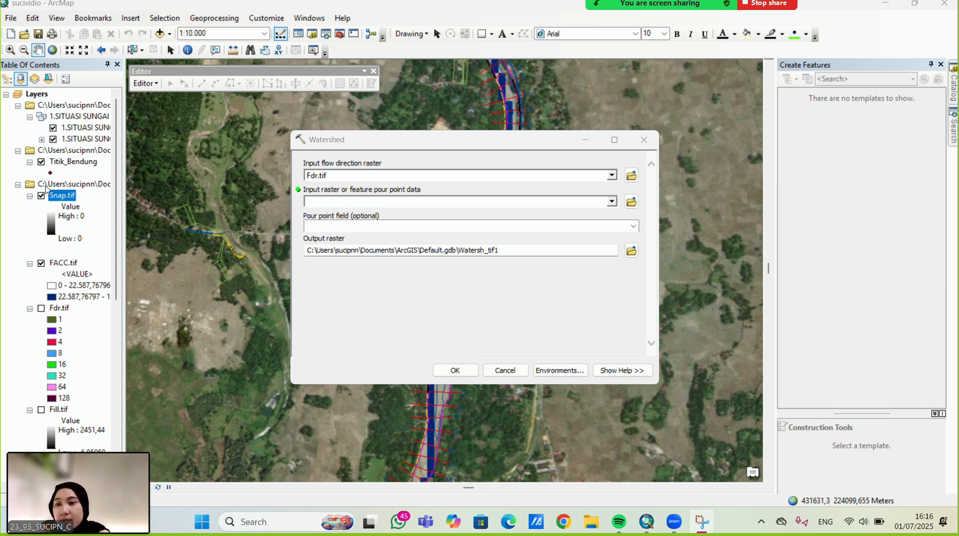
pyautogui.moveTo(56, 197); pyautogui.dragTo(311, 198)
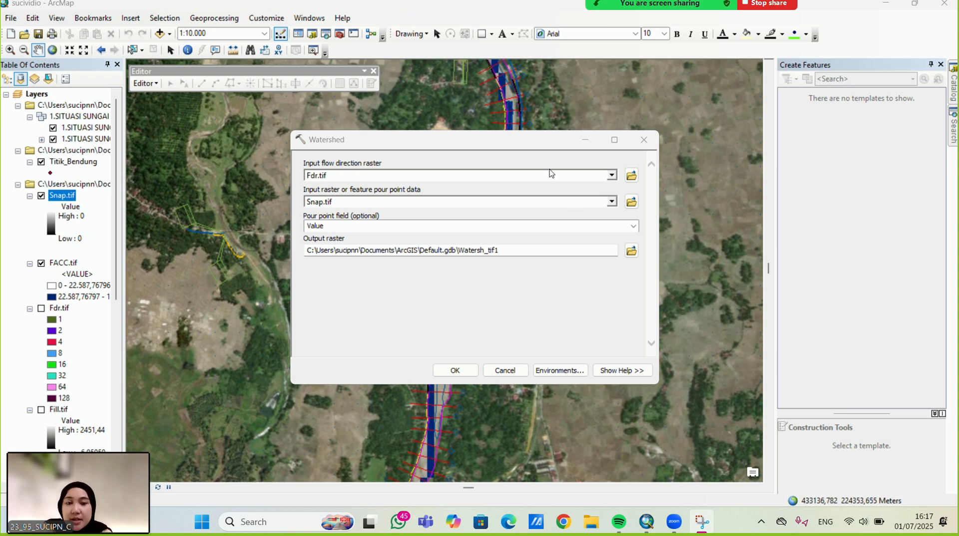
# Save the Watershed output raster as DAS_BendungSitakurak.tif in the TUBES GIS folder and run the tool
pyautogui.click(631, 251)
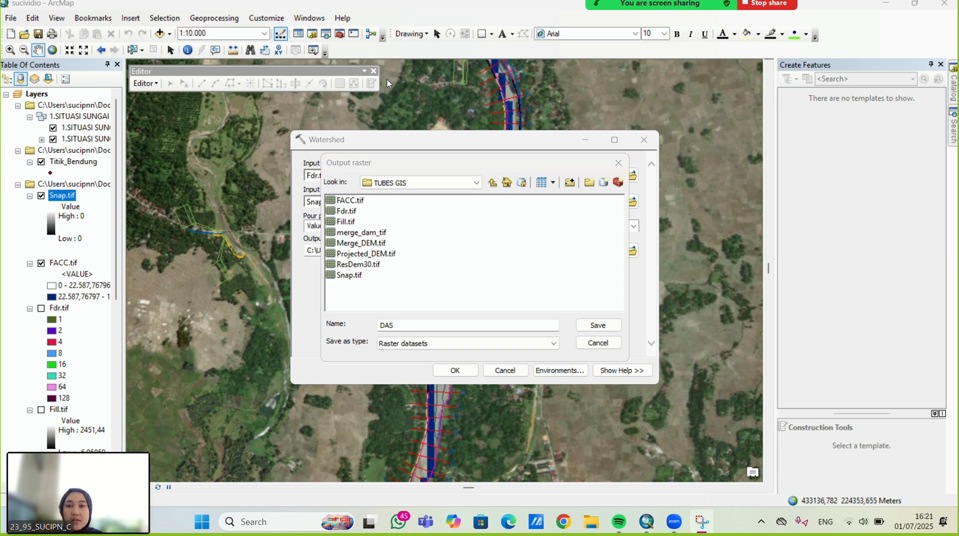
pyautogui.click(394, 325)
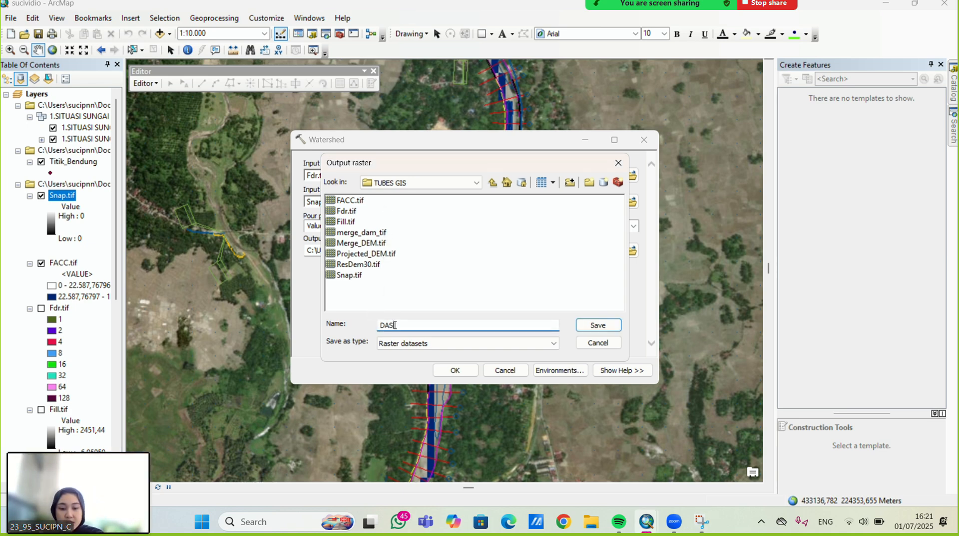
pyautogui.write('B')
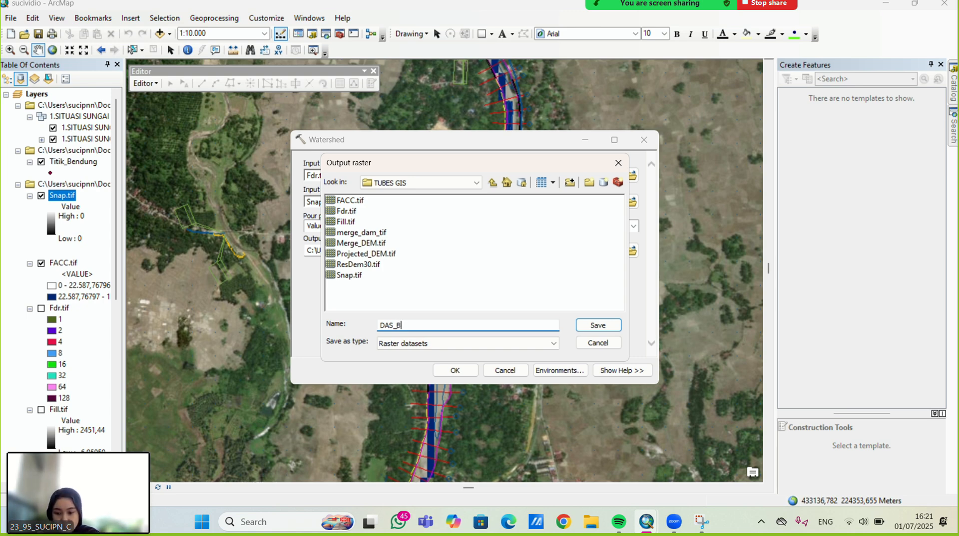
pyautogui.write('endu')
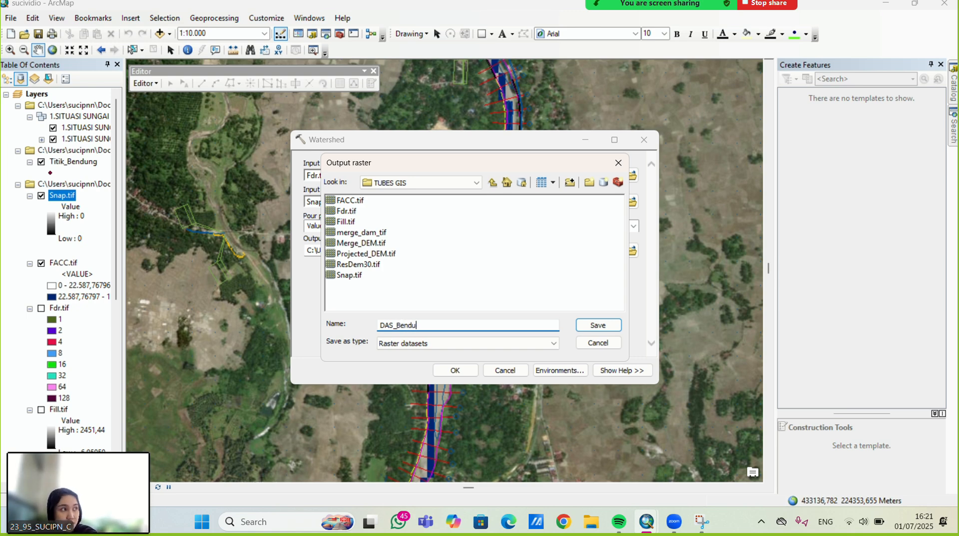
pyautogui.write('ngS')
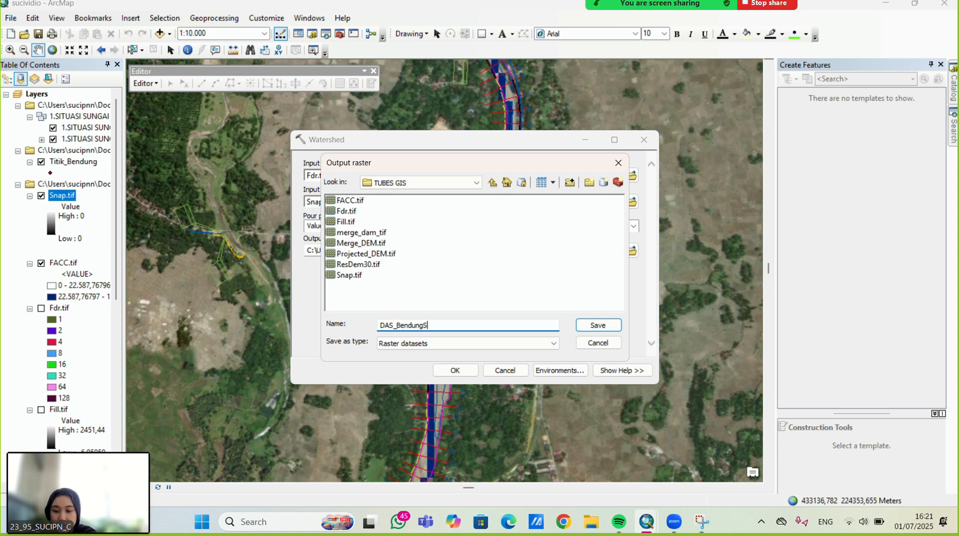
pyautogui.write('itakura')
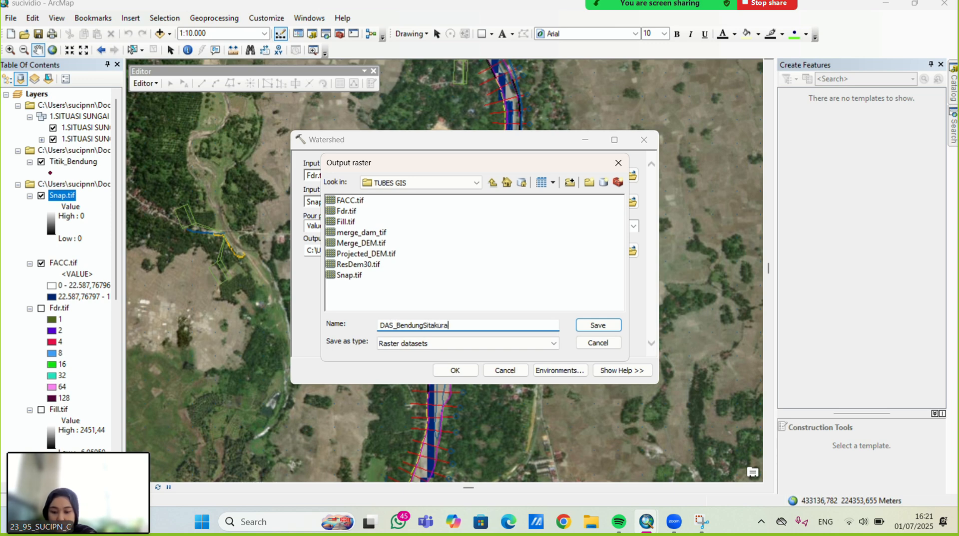
pyautogui.write('k.')
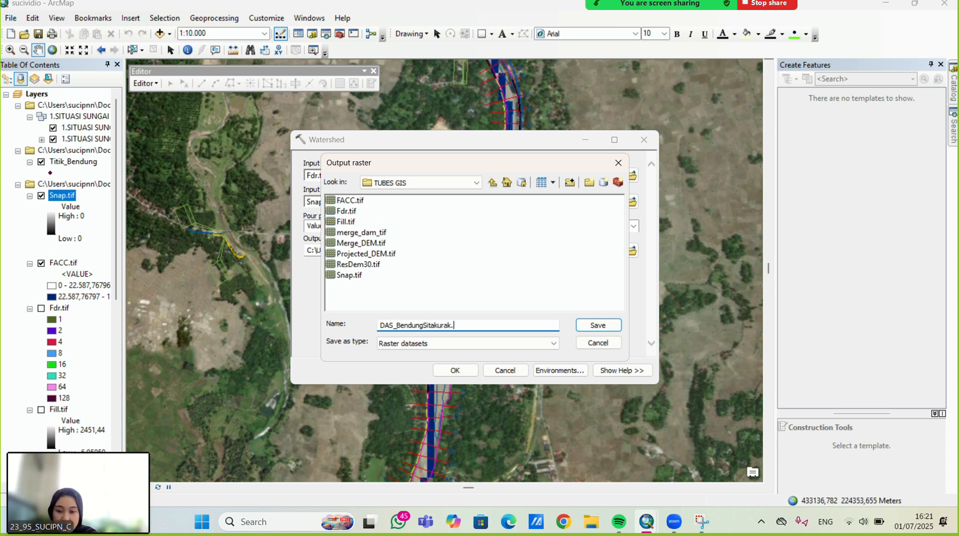
pyautogui.write('tif')
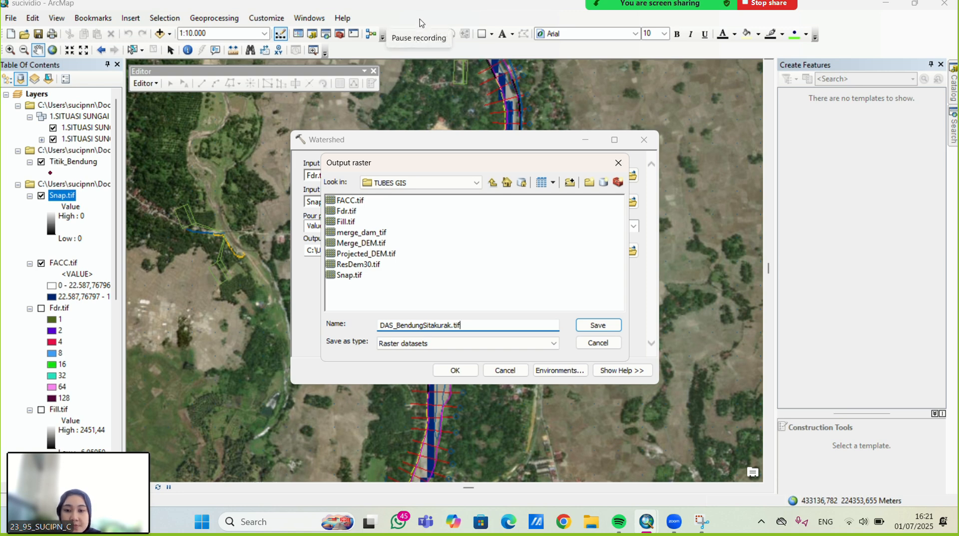
pyautogui.click(453, 326)
pyautogui.press('BackSpace')
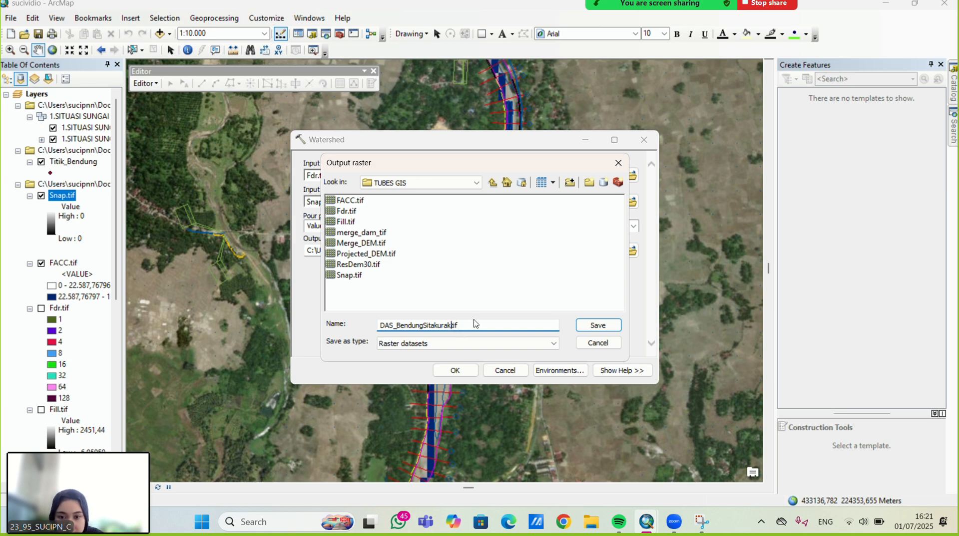
pyautogui.write('.')
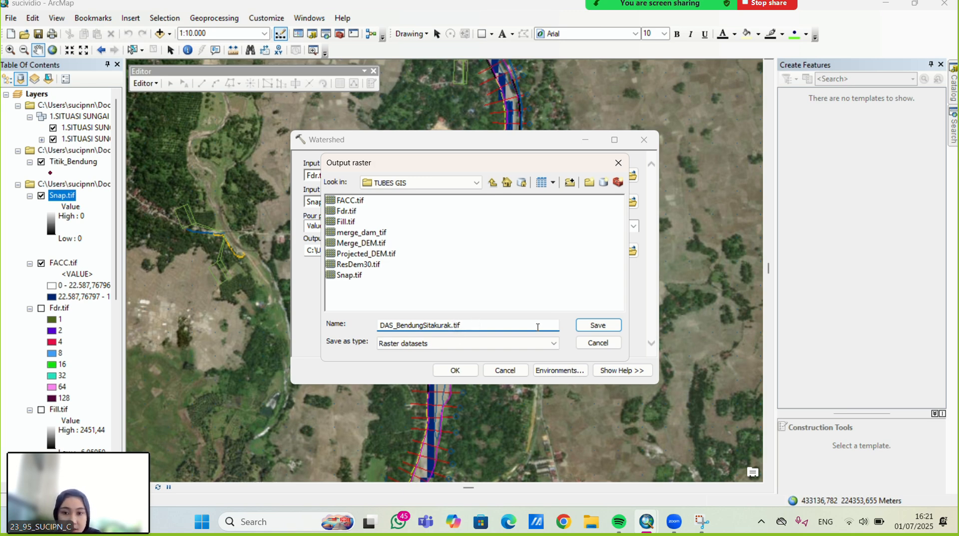
pyautogui.click(603, 325)
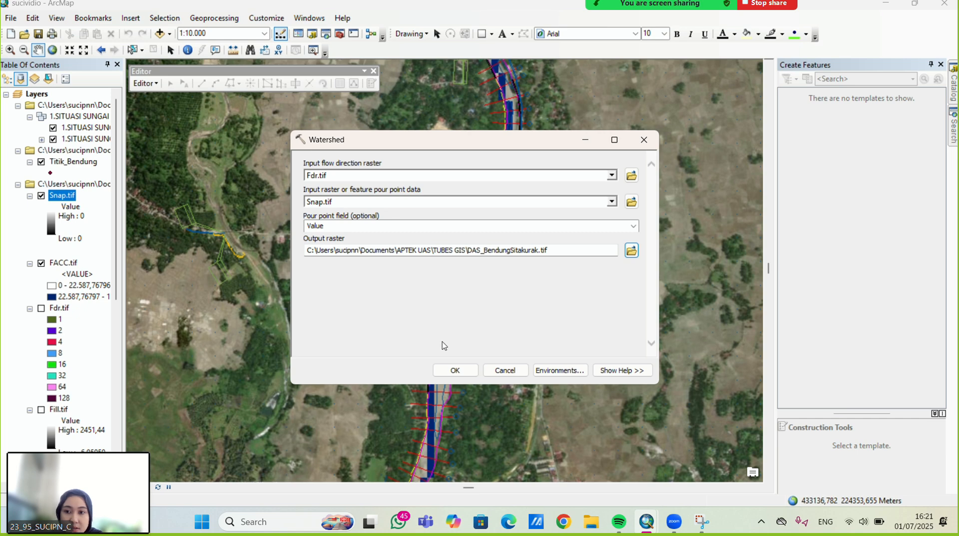
pyautogui.click(451, 371)
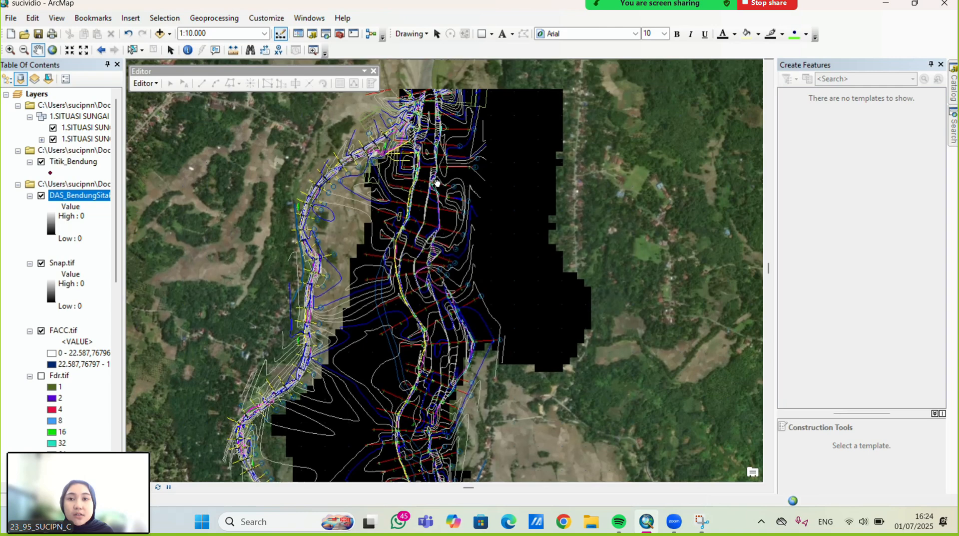
pyautogui.moveTo(437, 183)
pyautogui.mouseDown()
pyautogui.moveTo(437, 228)
pyautogui.moveTo(402, 242)
pyautogui.moveTo(450, 141)
pyautogui.moveTo(451, 183)
pyautogui.mouseUp()
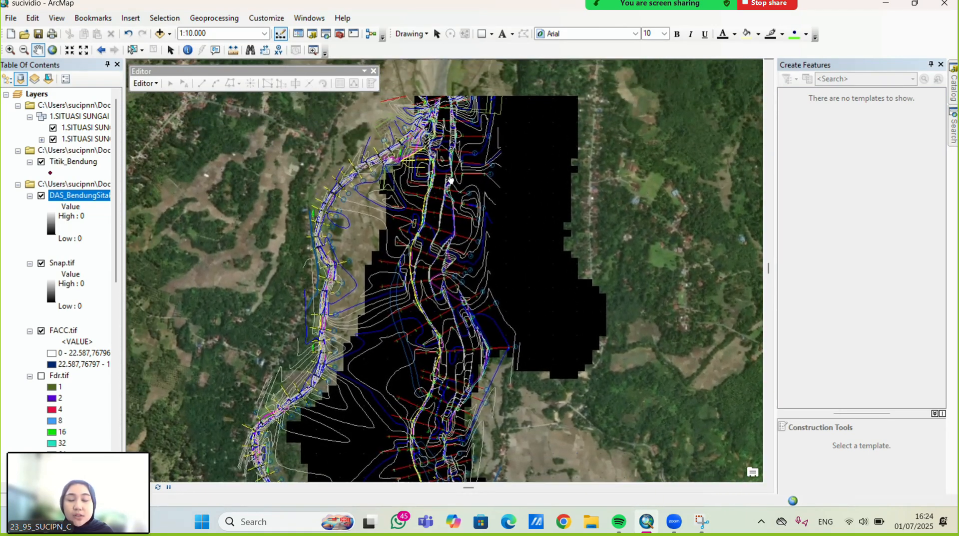
pyautogui.moveTo(446, 245); pyautogui.dragTo(455, 217)
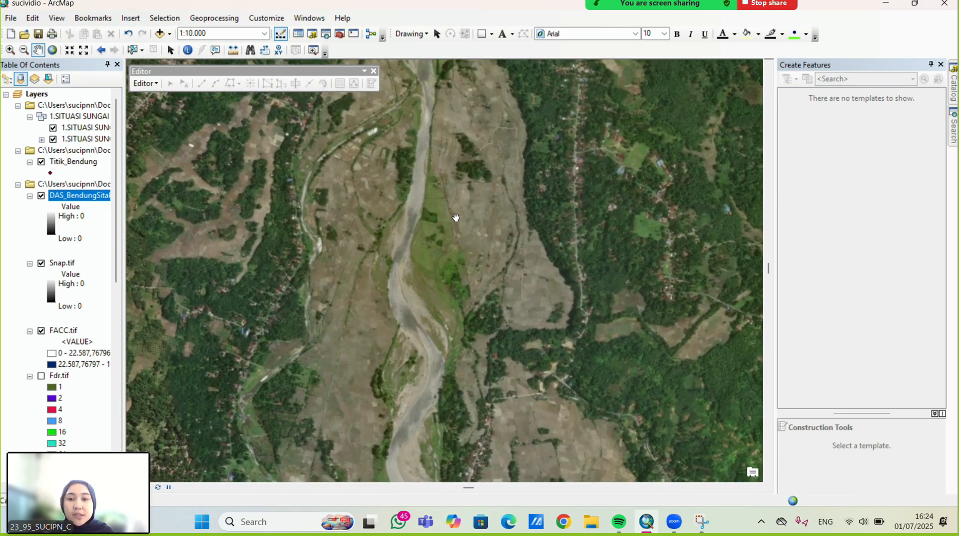
pyautogui.scroll(-2, 451, 226)
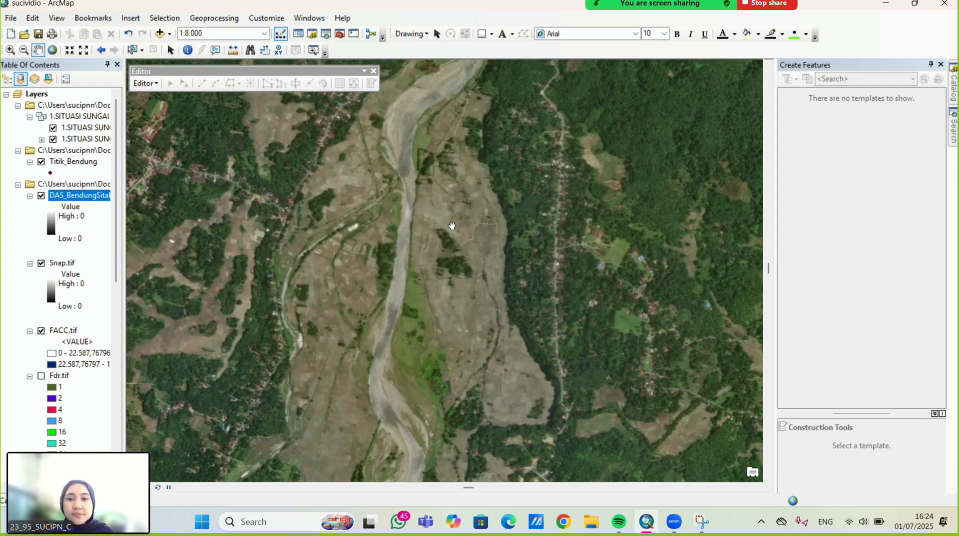
pyautogui.scroll(2, 443, 247)
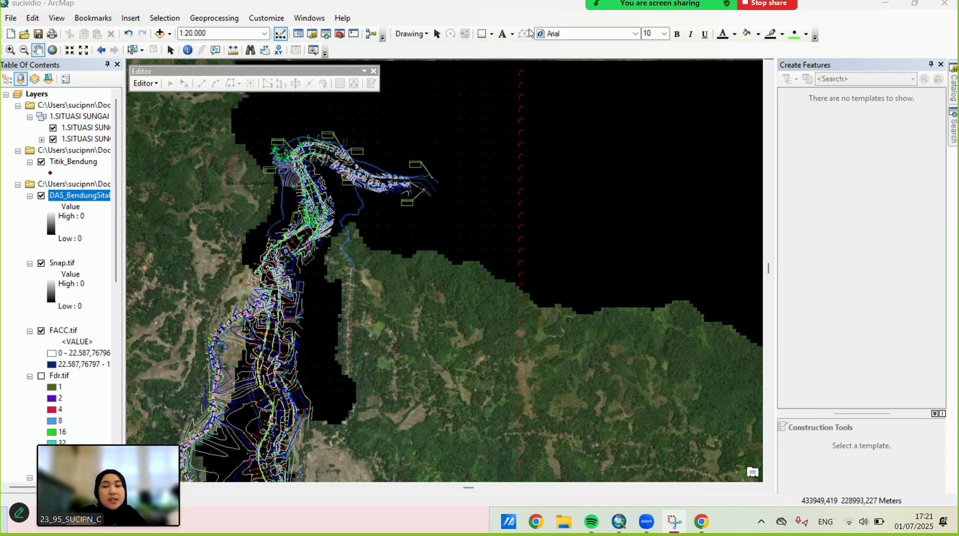
# Search for "Raster to polygon" and open a single Raster to Polygon (Conversion) tool dialog
pyautogui.click(954, 131)
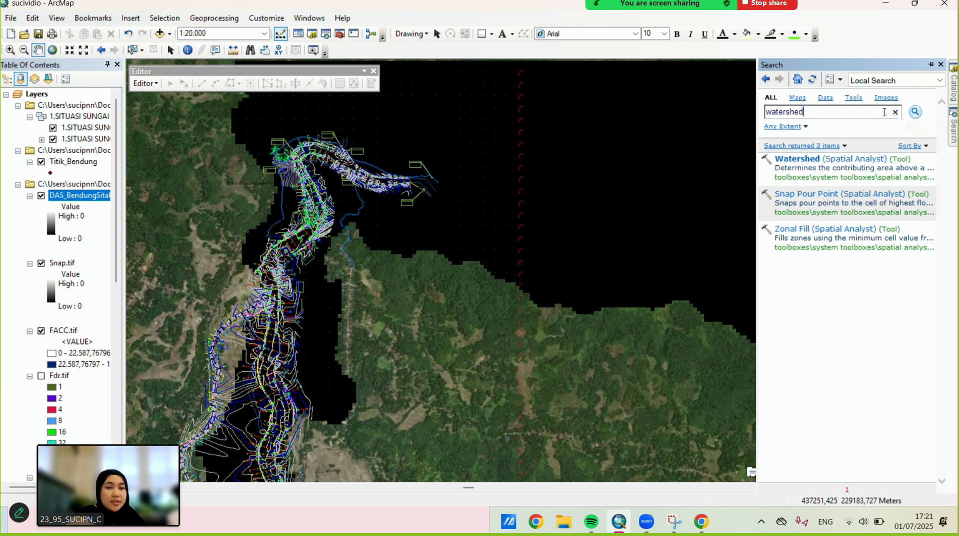
pyautogui.moveTo(839, 111); pyautogui.dragTo(766, 112)
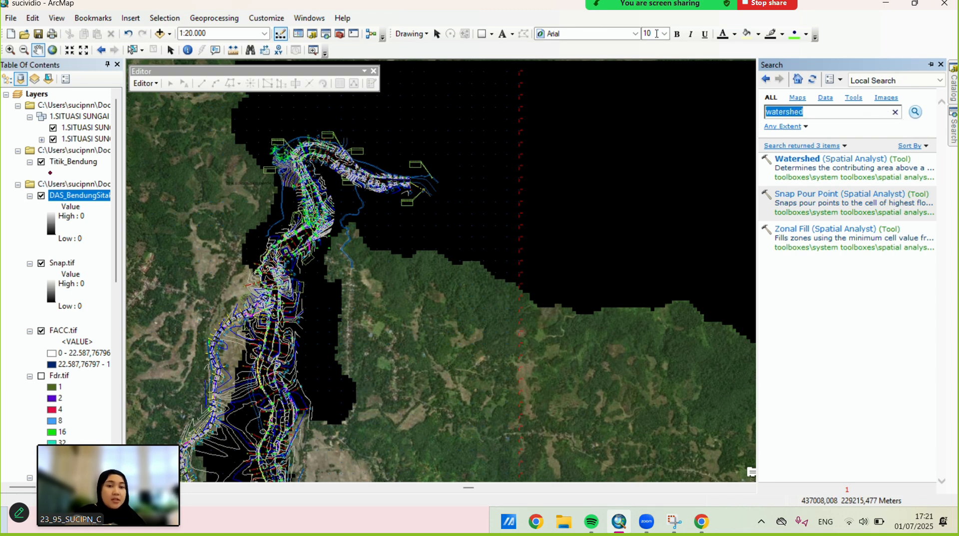
pyautogui.click(408, 16)
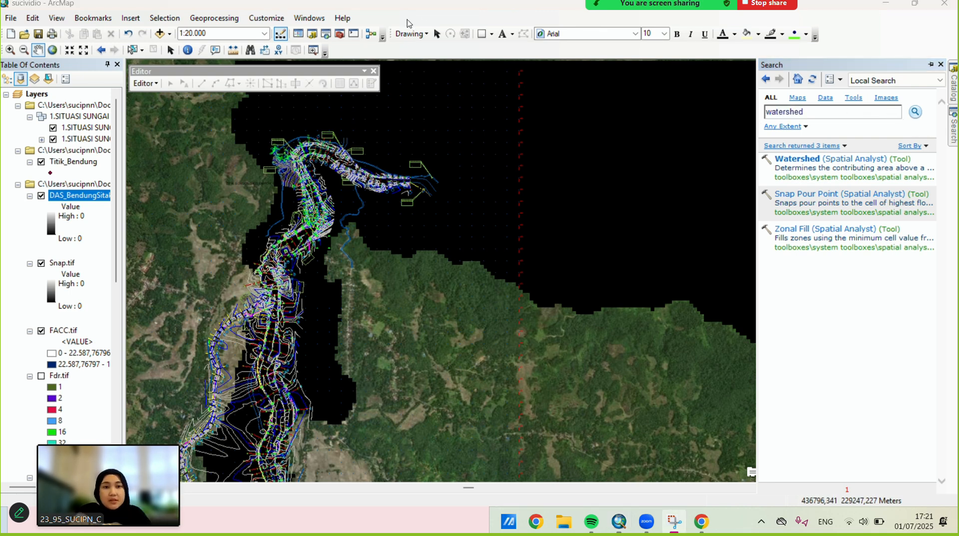
pyautogui.click(815, 112)
pyautogui.moveTo(814, 112); pyautogui.dragTo(768, 133)
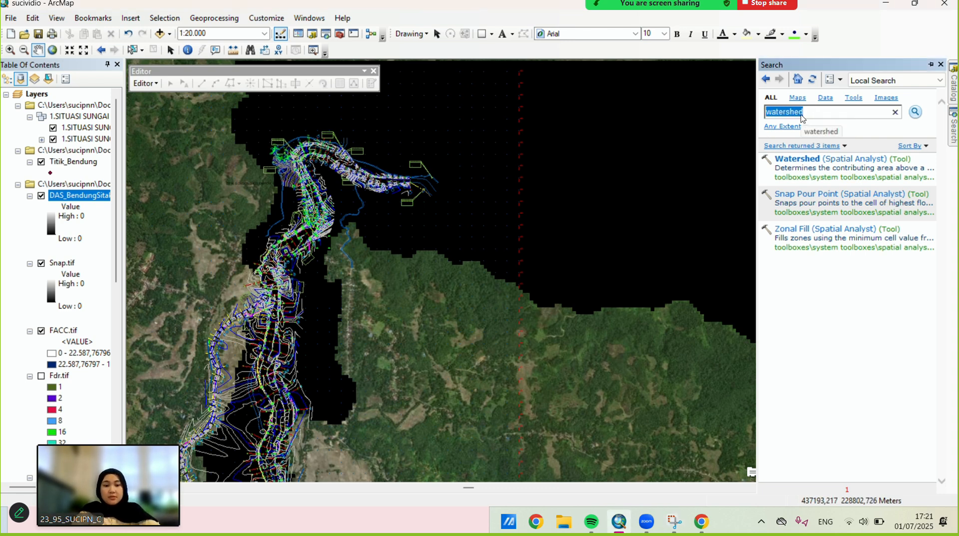
pyautogui.press('BackSpace')
pyautogui.write('Ra')
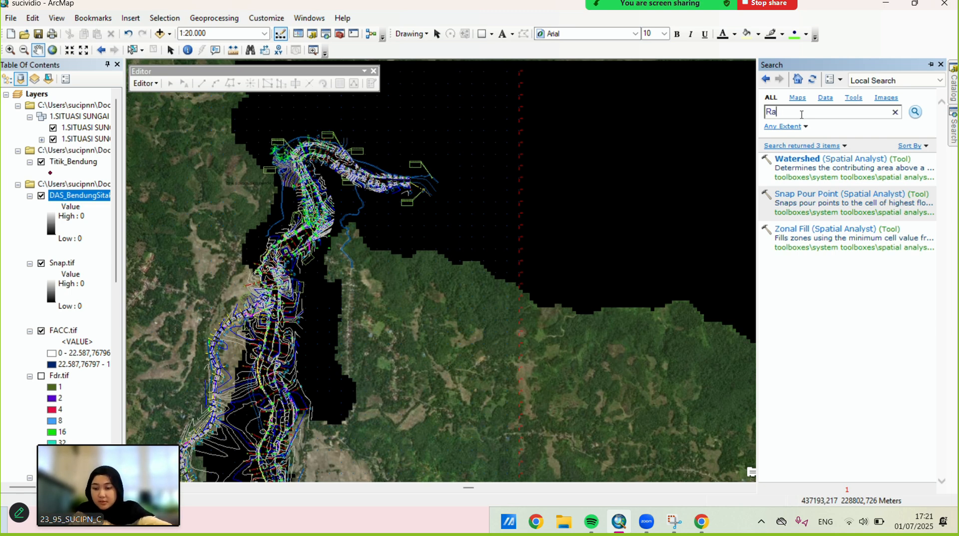
pyautogui.write('ster ')
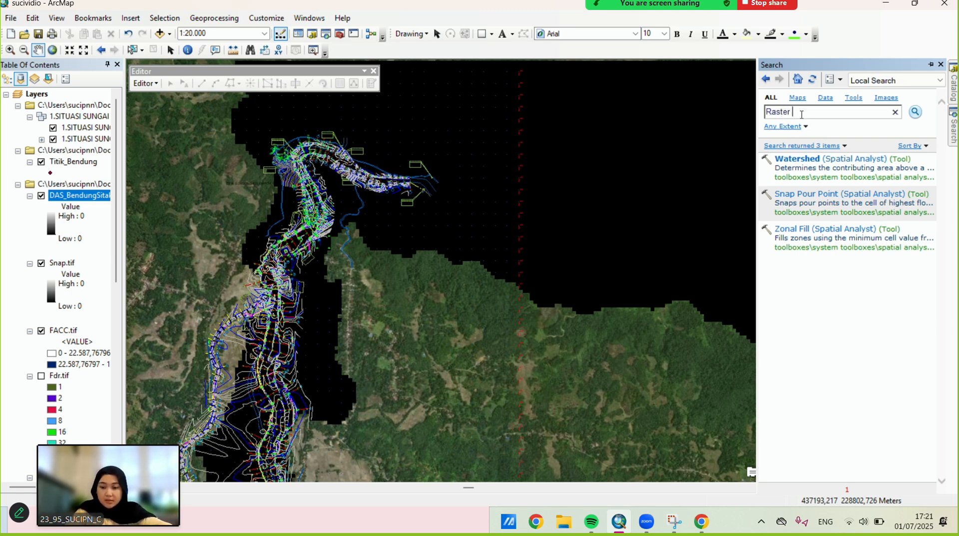
pyautogui.write('to po')
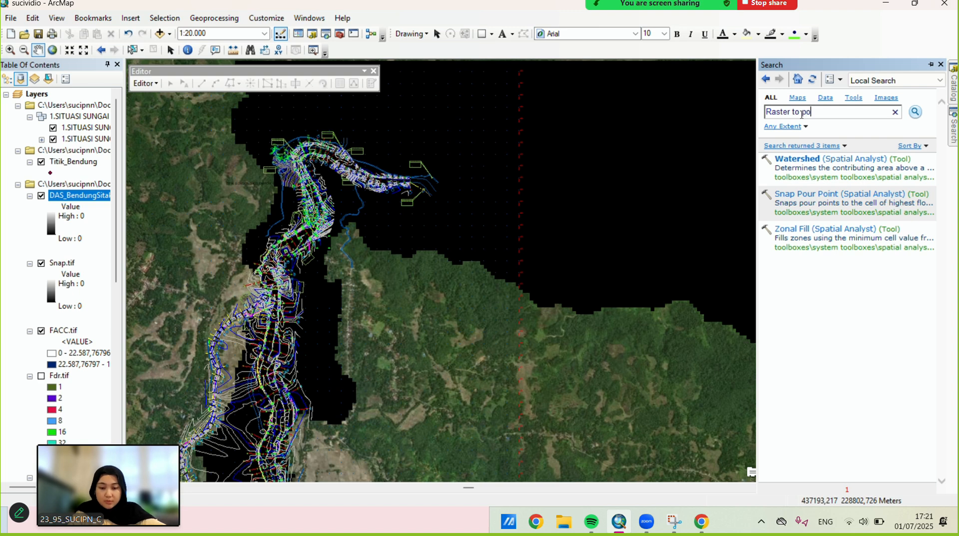
pyautogui.write('lygon')
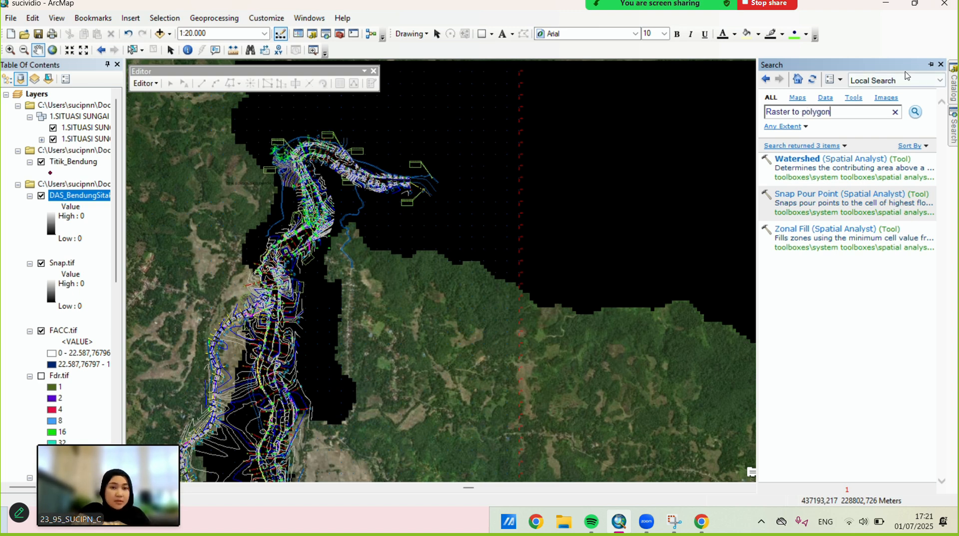
pyautogui.click(920, 111)
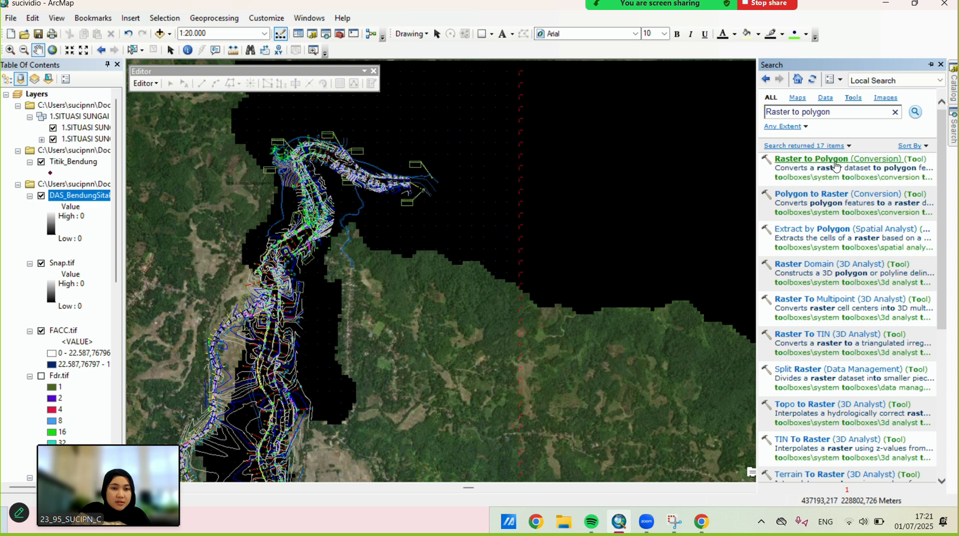
pyautogui.click(824, 158)
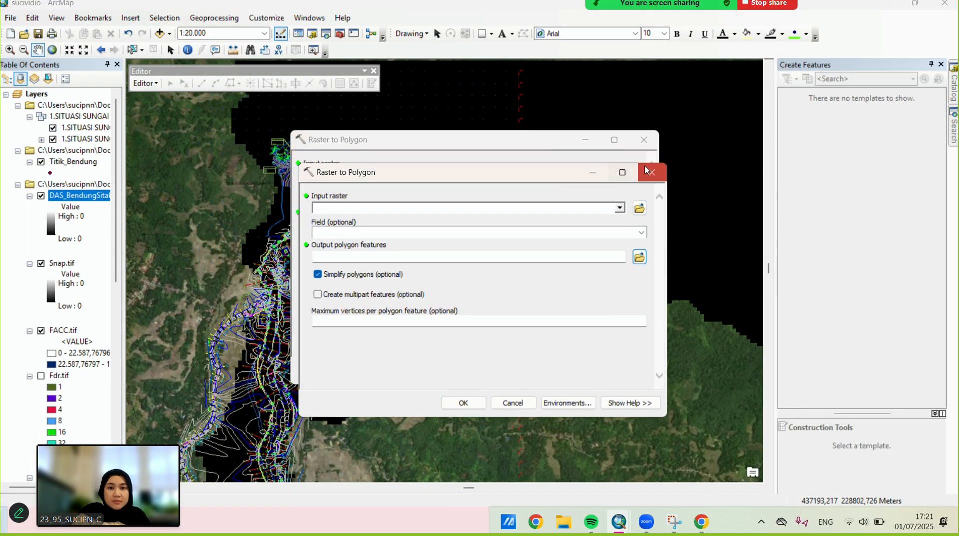
pyautogui.click(651, 172)
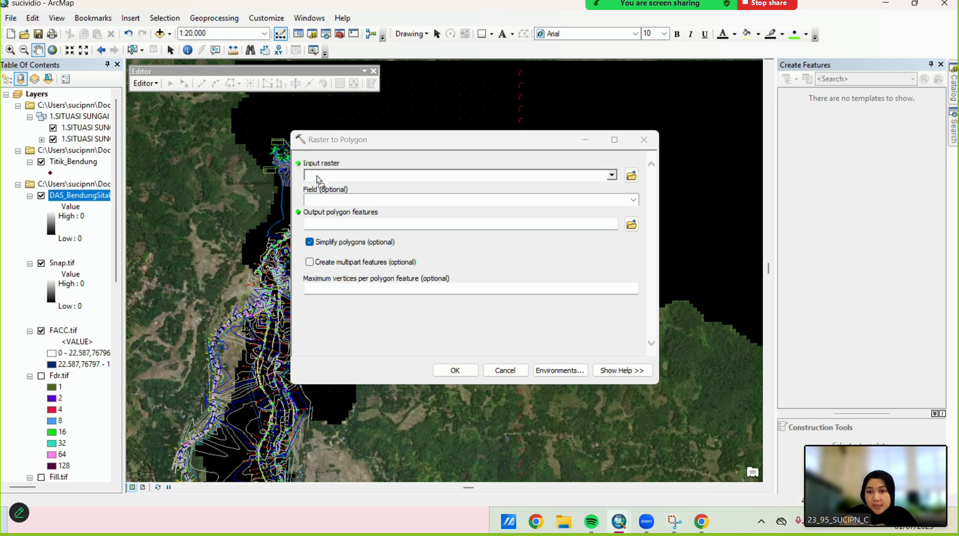
# Convert DAS_BendungSitakurak.tif to polygons by its Value field, saving the output as Das_Sitakurak.shp in the TUBES GIS folder
pyautogui.moveTo(317, 181); pyautogui.dragTo(318, 178)
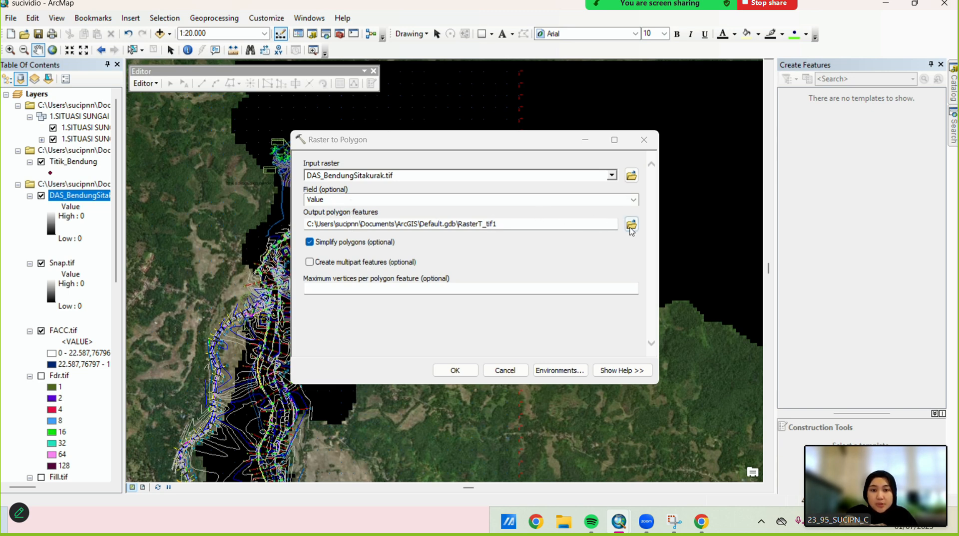
pyautogui.click(631, 225)
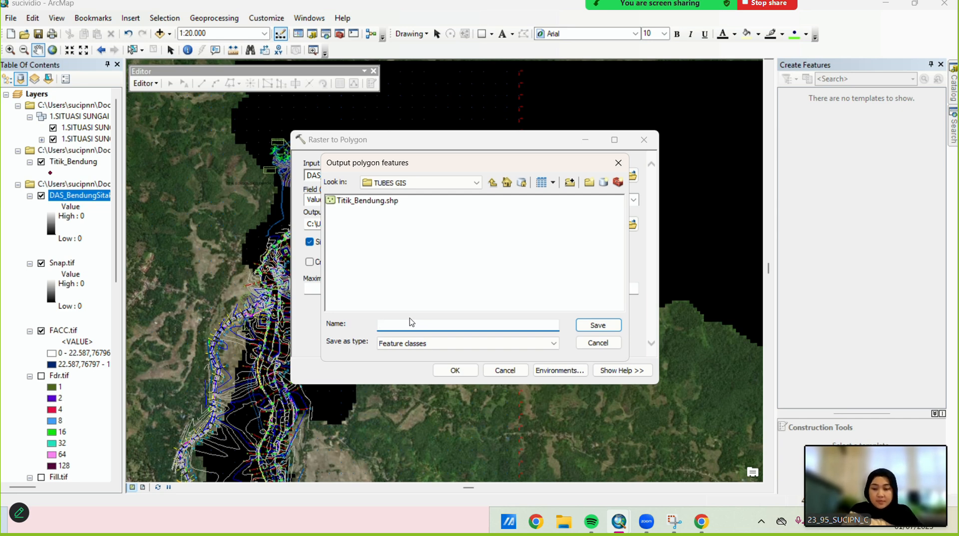
pyautogui.write('Das_S')
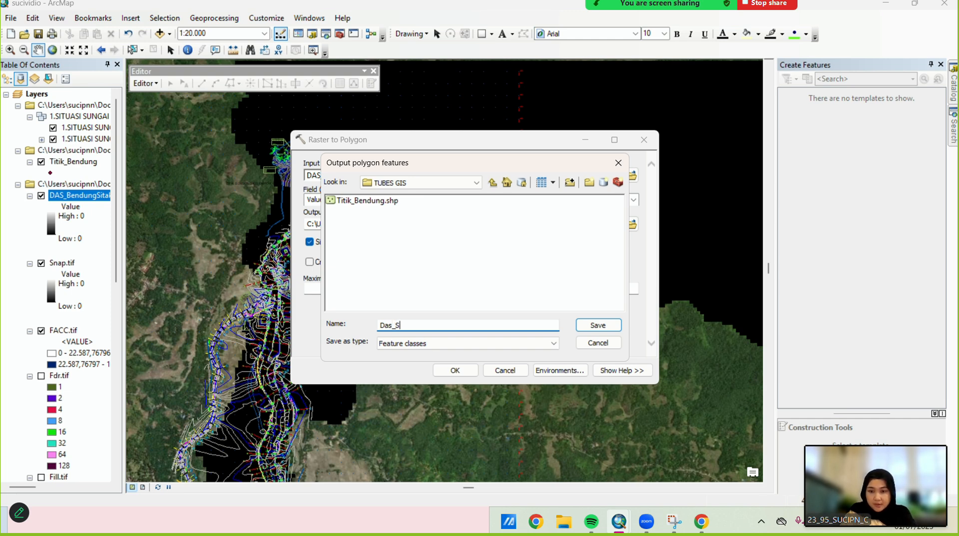
pyautogui.write('itakurak.shp')
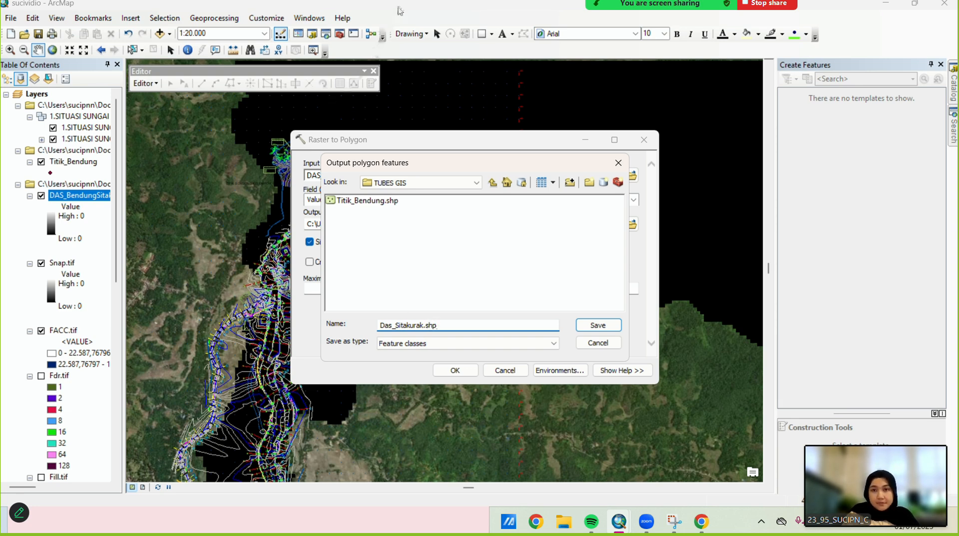
pyautogui.click(412, 14)
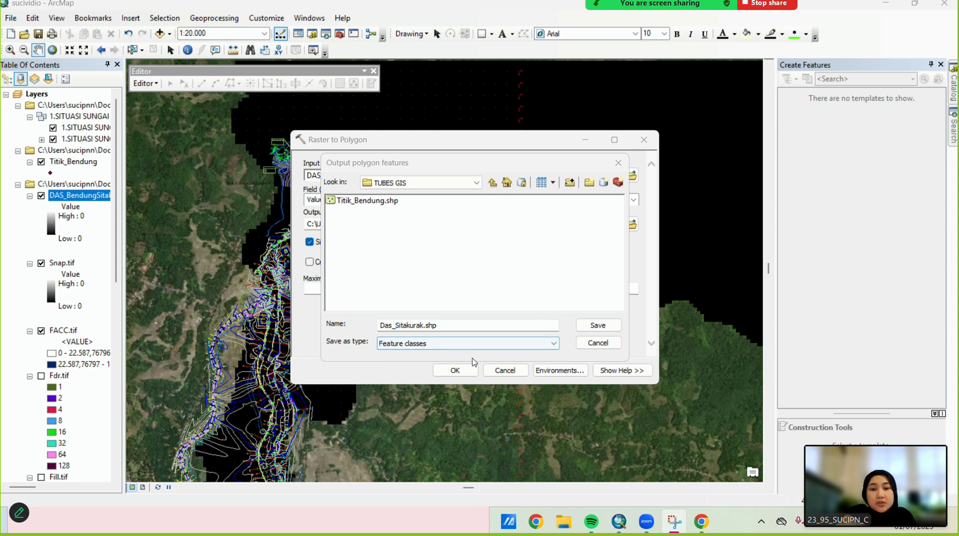
pyautogui.click(595, 326)
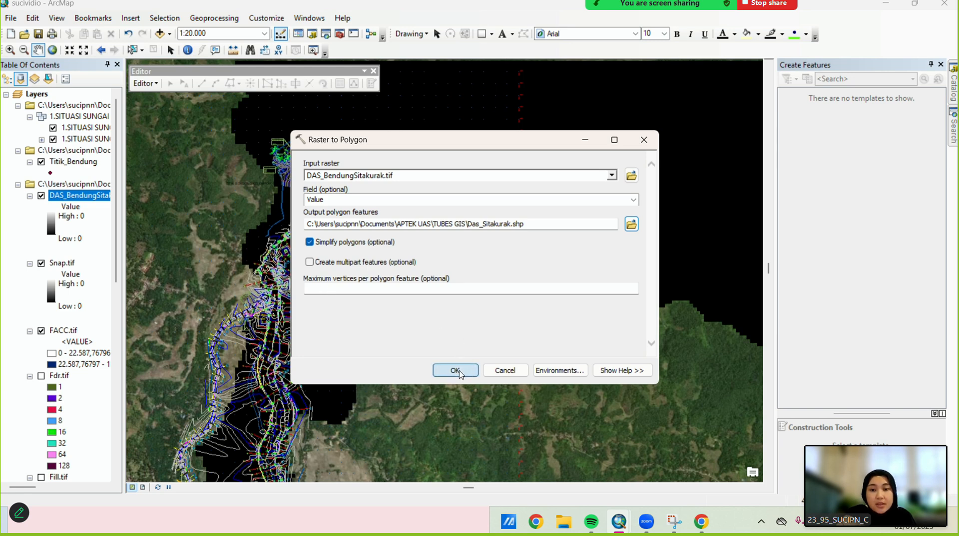
pyautogui.click(455, 371)
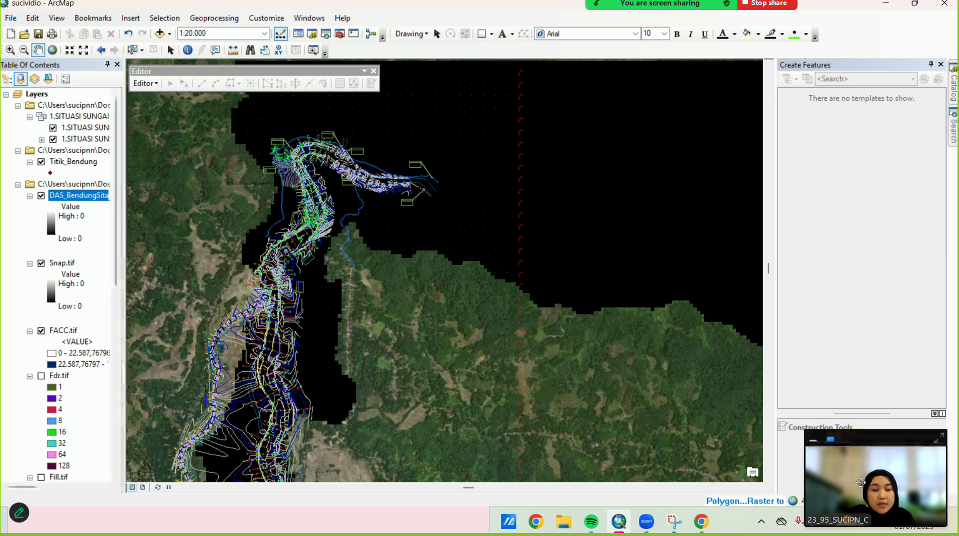
pyautogui.moveTo(861, 483); pyautogui.dragTo(871, 335)
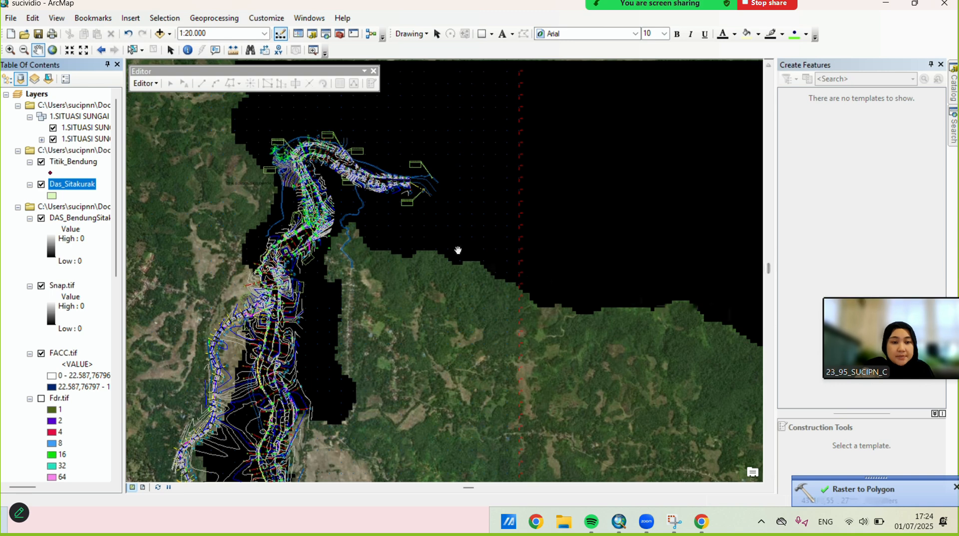
# Change the Titik_Bendung layer's point symbol to Triangle 2 and apply it
pyautogui.moveTo(463, 252)
pyautogui.mouseDown()
pyautogui.moveTo(454, 256)
pyautogui.moveTo(467, 249)
pyautogui.mouseUp()
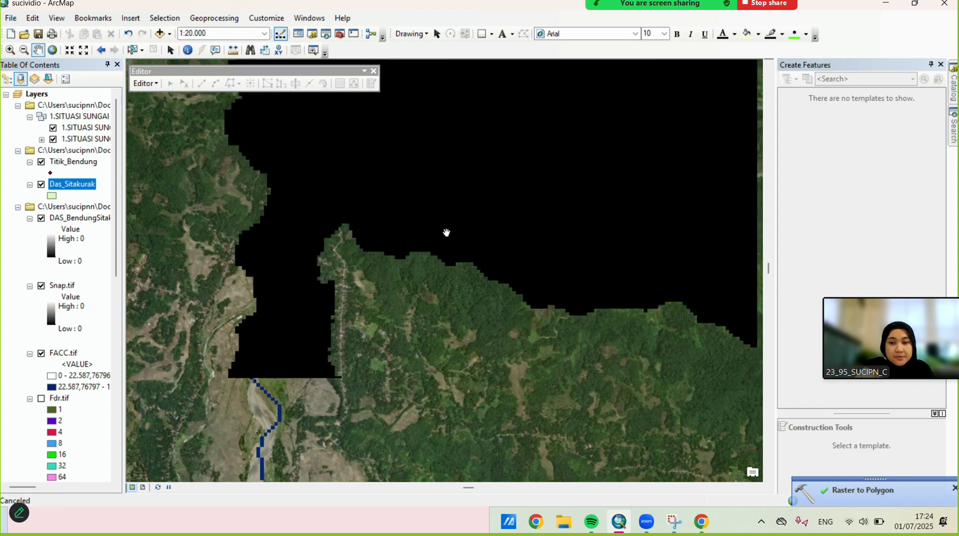
pyautogui.moveTo(450, 195); pyautogui.dragTo(447, 235)
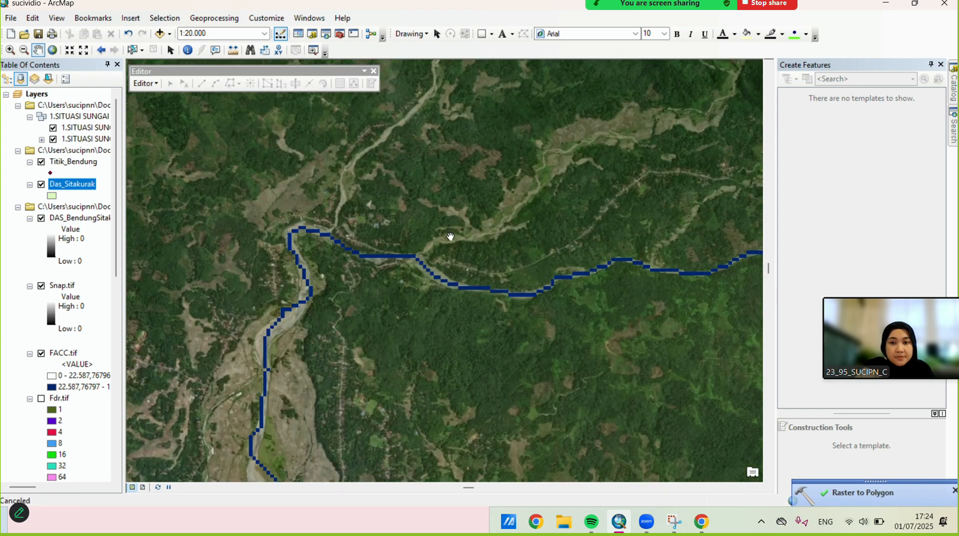
pyautogui.moveTo(450, 195)
pyautogui.mouseDown()
pyautogui.moveTo(446, 231)
pyautogui.moveTo(452, 187)
pyautogui.mouseUp()
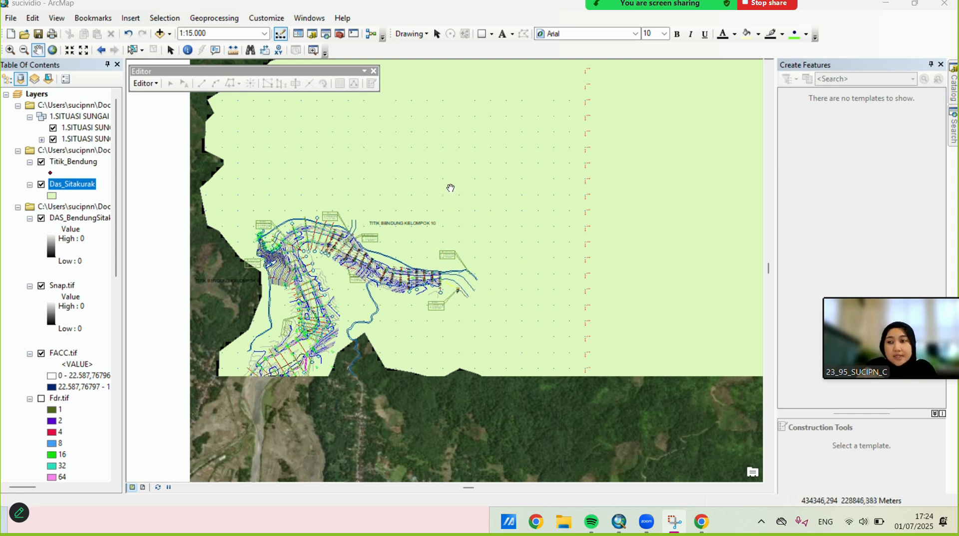
pyautogui.moveTo(384, 354)
pyautogui.mouseDown()
pyautogui.moveTo(296, 363)
pyautogui.moveTo(444, 281)
pyautogui.moveTo(414, 259)
pyautogui.moveTo(369, 298)
pyautogui.moveTo(379, 304)
pyautogui.mouseUp()
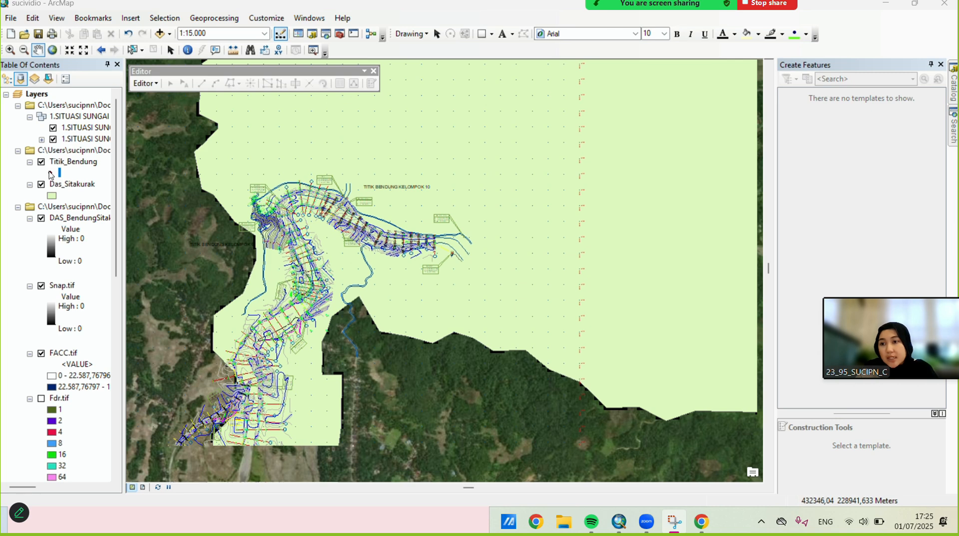
pyautogui.click(52, 174)
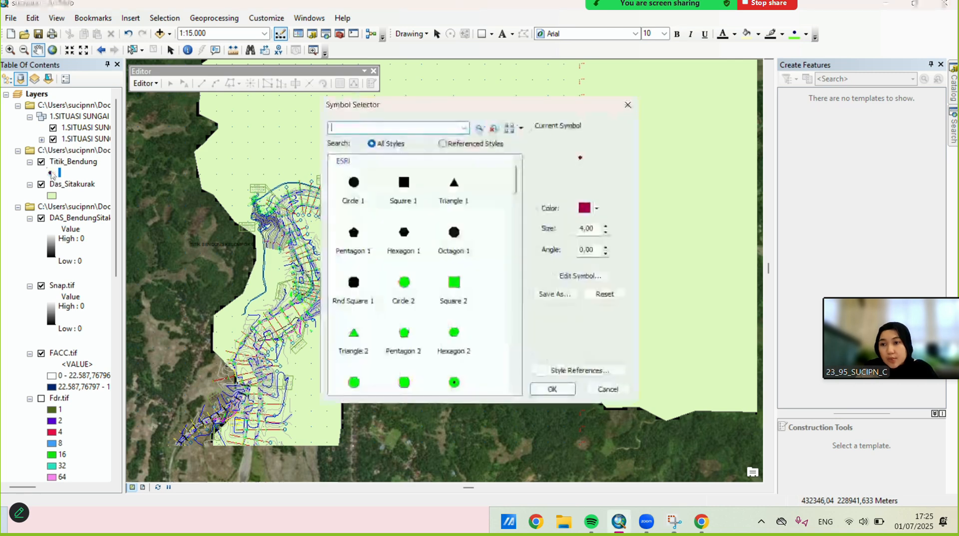
pyautogui.scroll(-2, 403, 287)
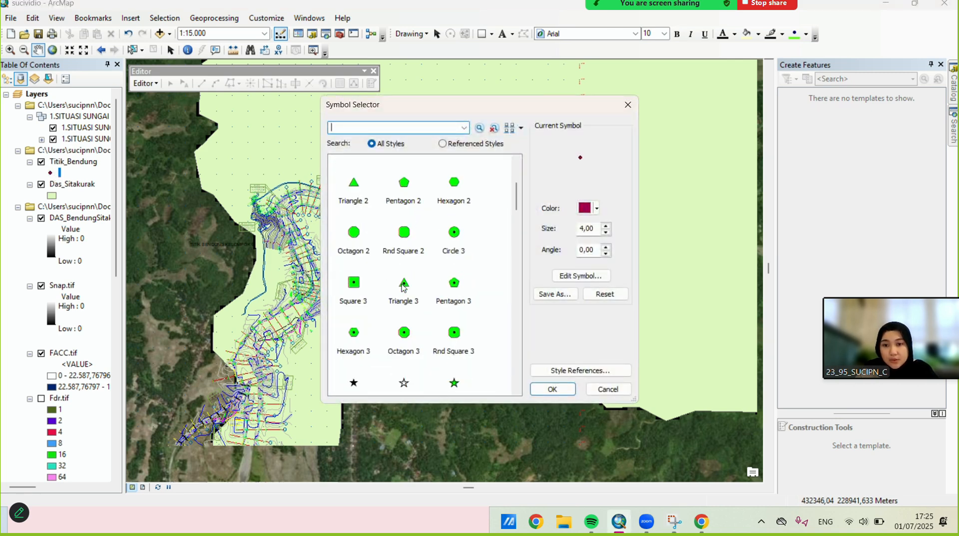
pyautogui.click(355, 193)
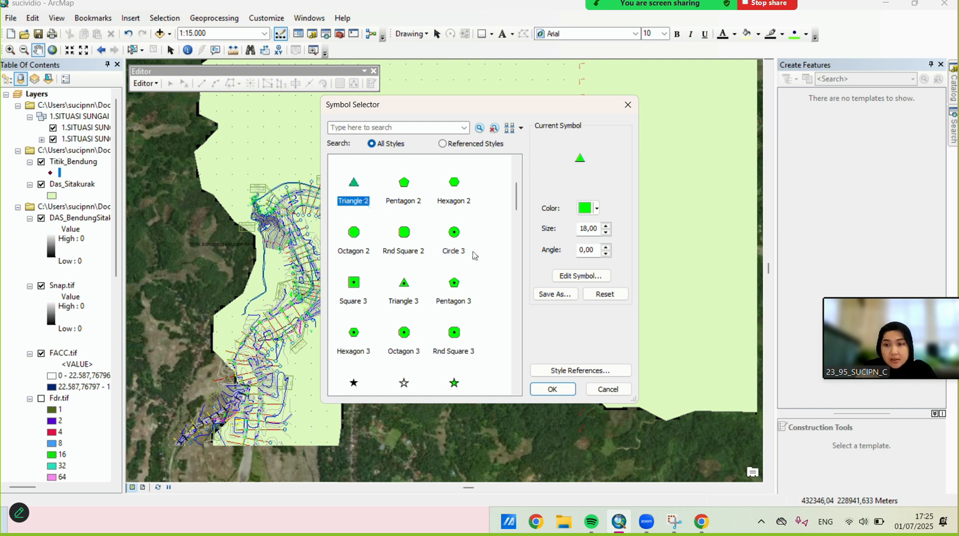
pyautogui.click(553, 390)
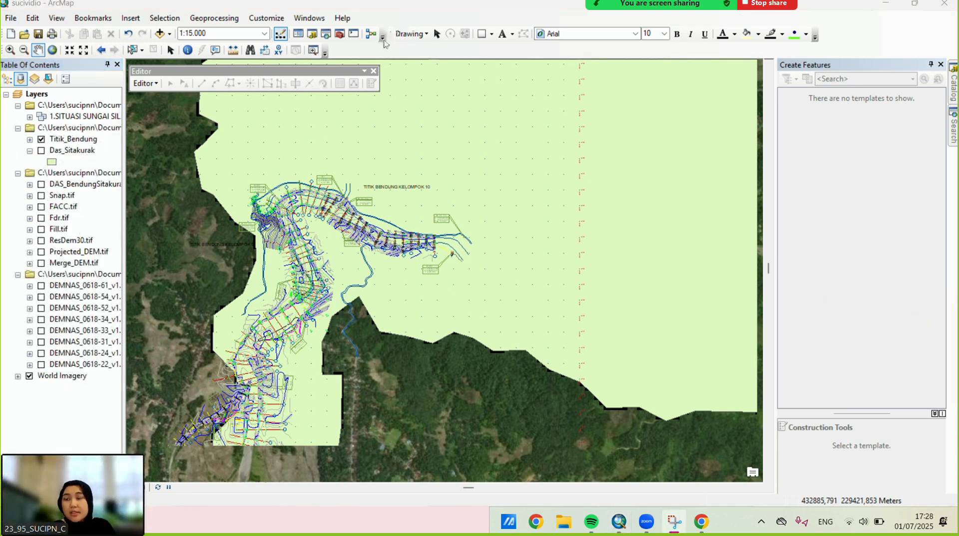
# Select the Das_Sitakurak layer and bring up its available layer commands
pyautogui.click(54, 151)
pyautogui.rightClick(54, 152)
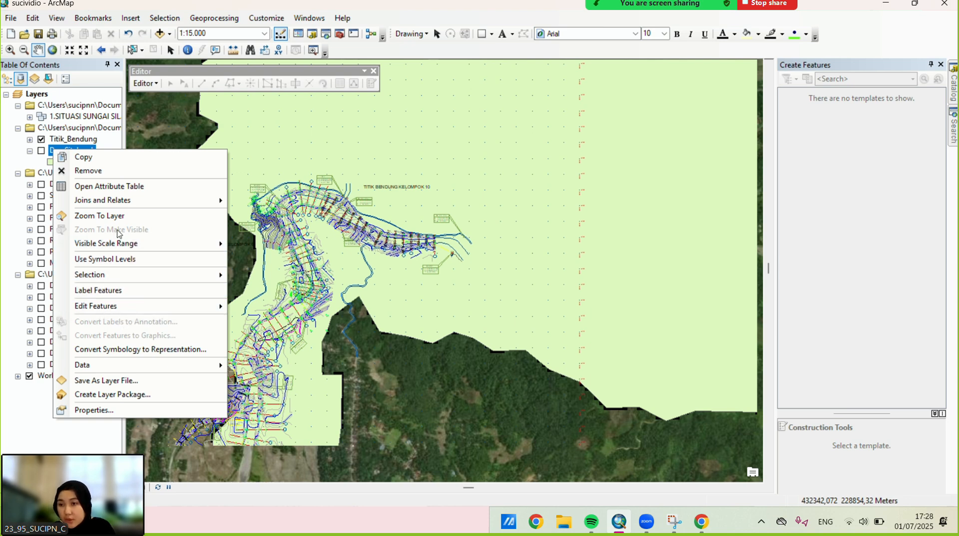
# Open the attribute table of the Das_Sitakurak layer and reposition it over the middle of the map
pyautogui.click(100, 194)
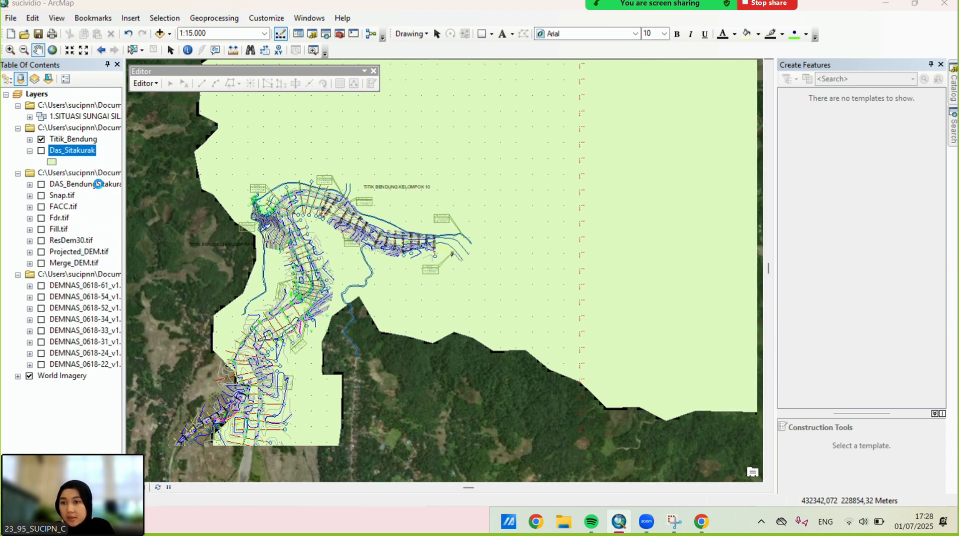
pyautogui.moveTo(180, 298); pyautogui.dragTo(198, 271)
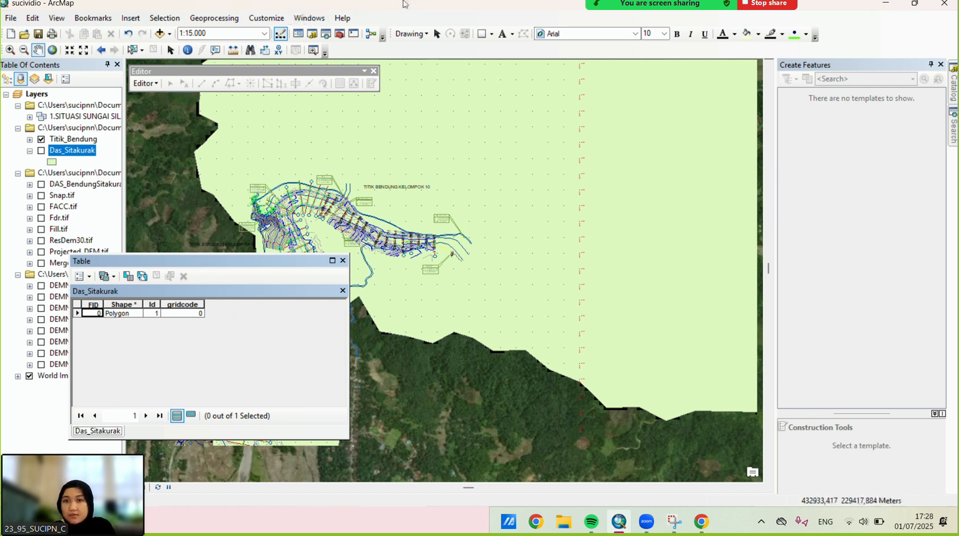
pyautogui.click(413, 18)
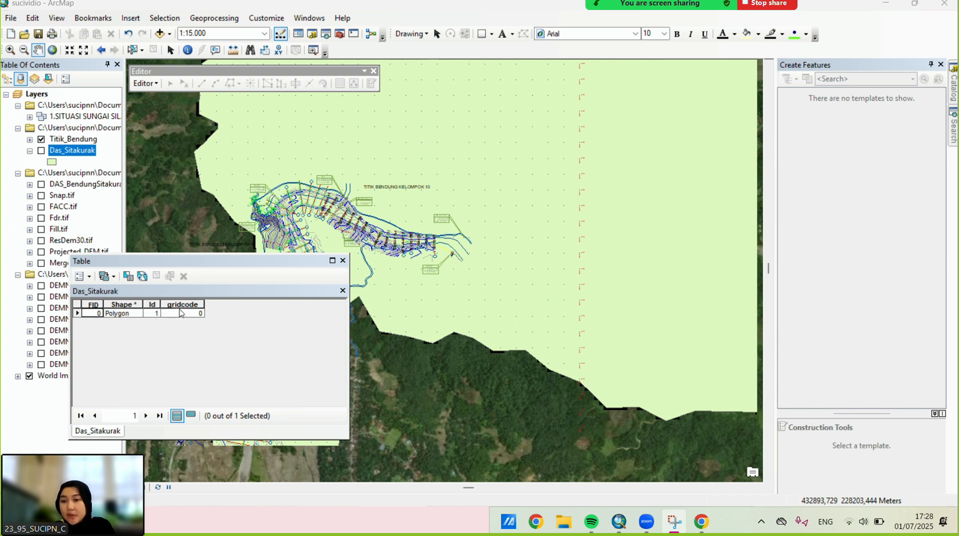
pyautogui.click(209, 267)
pyautogui.moveTo(208, 266); pyautogui.dragTo(378, 155)
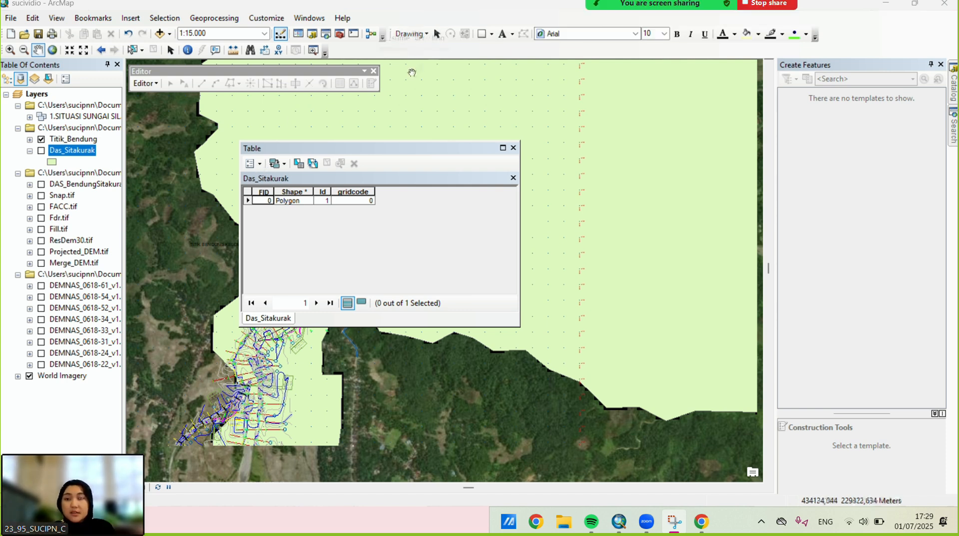
# Add a Float field named Luas_DasSitakurak to the Das_Sitakurak table, accepting the shortened name Luas_DasSi
pyautogui.click(256, 163)
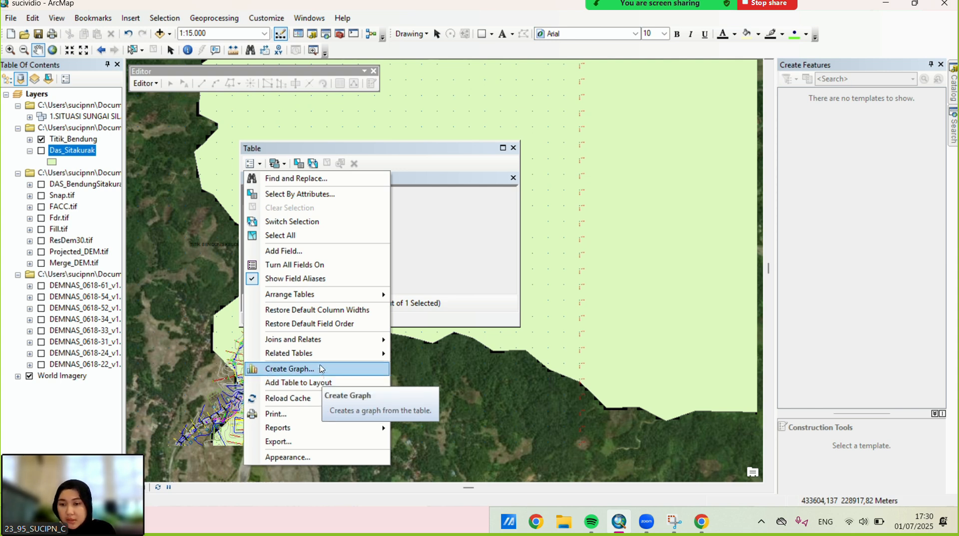
pyautogui.click(316, 253)
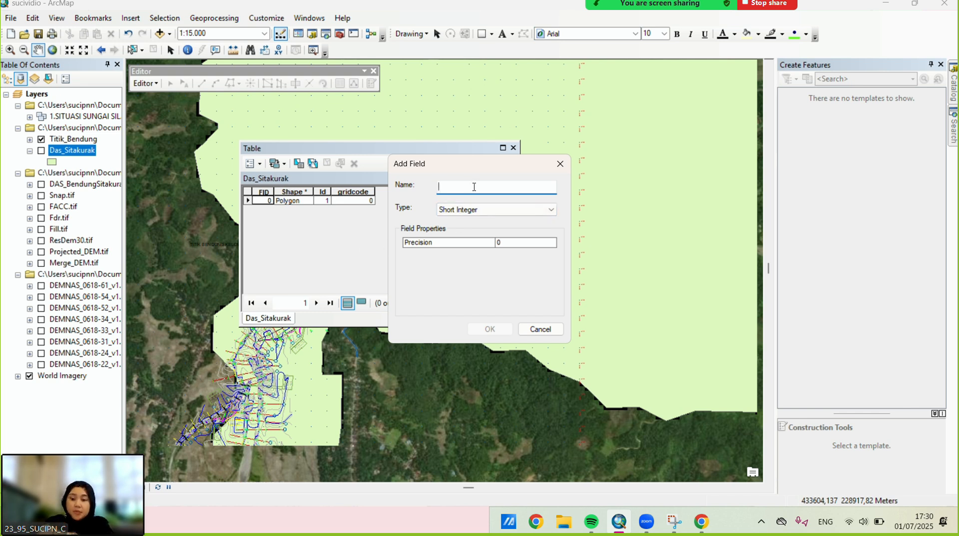
pyautogui.write('Luas_DasSi')
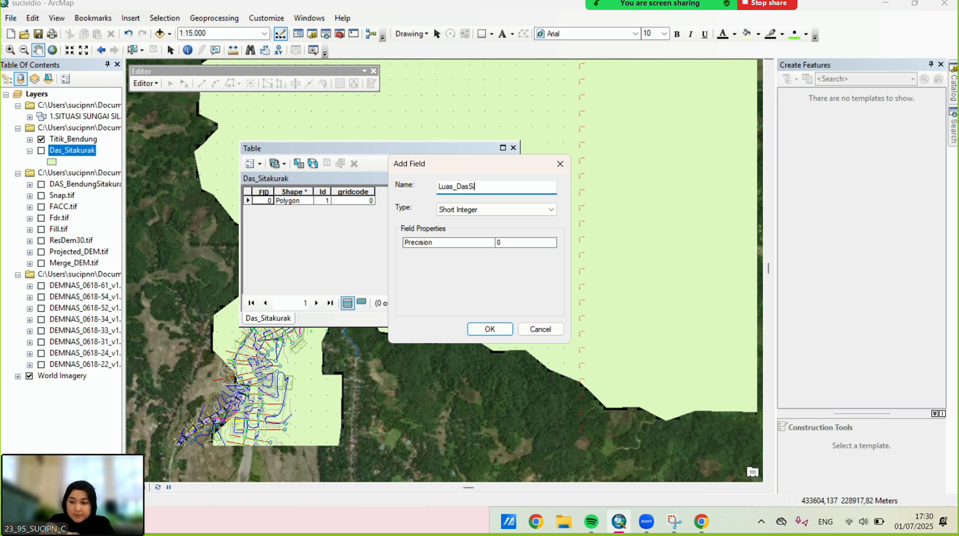
pyautogui.write('takurak')
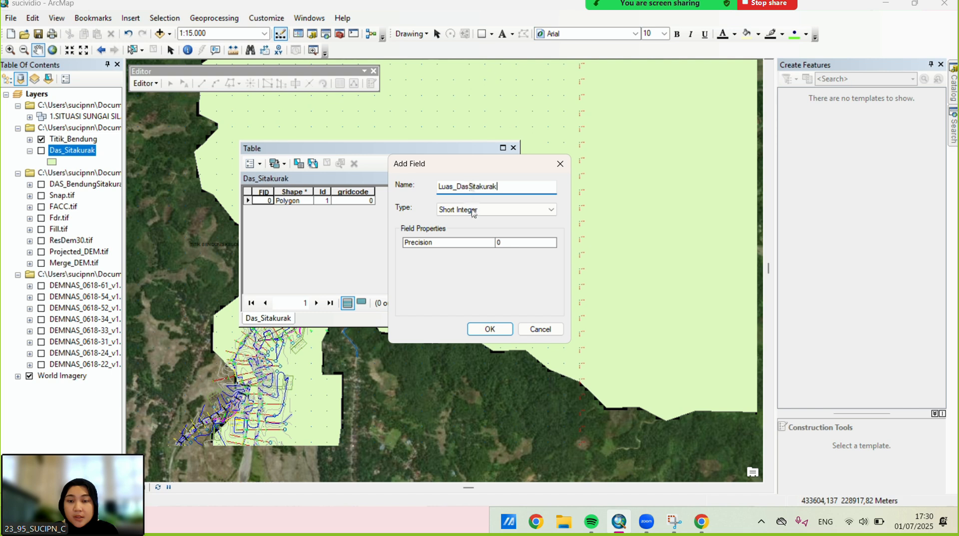
pyautogui.click(552, 213)
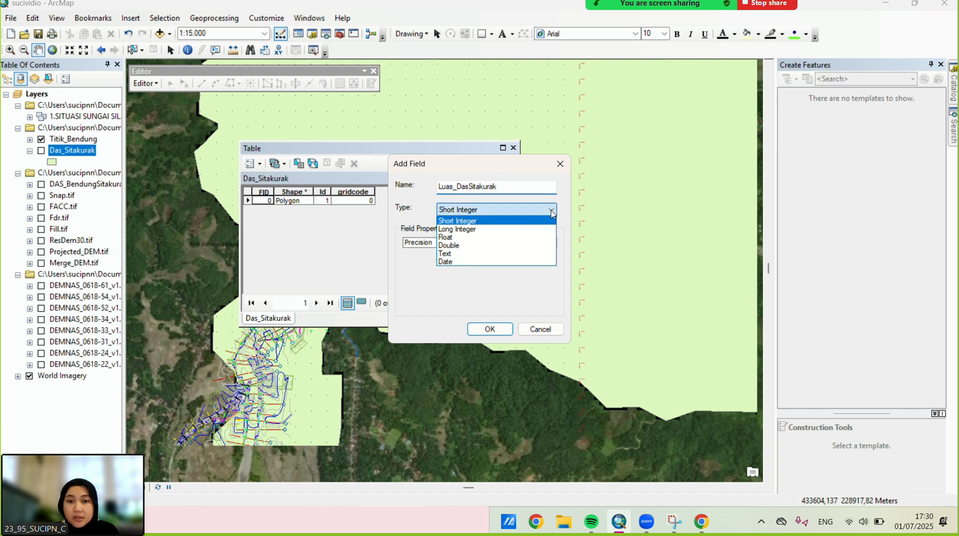
pyautogui.click(530, 238)
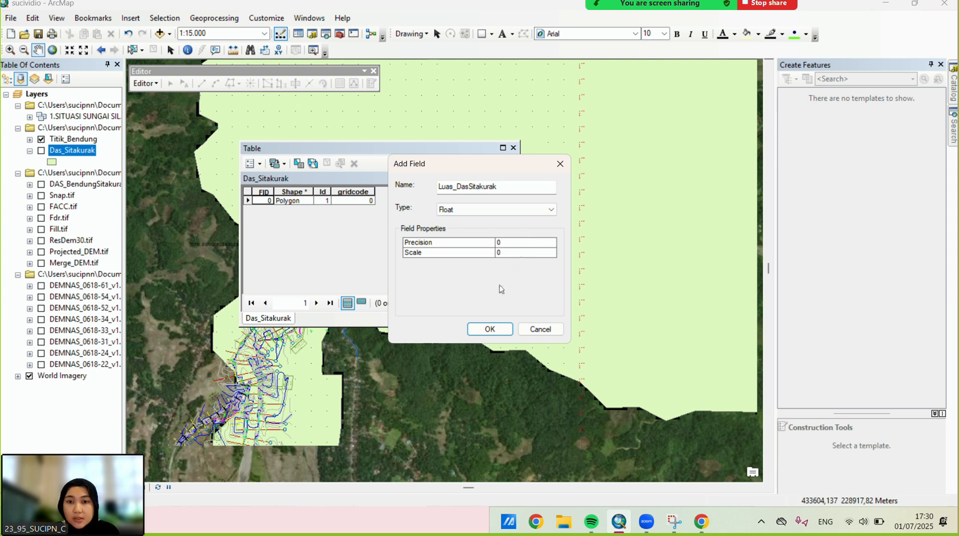
pyautogui.click(493, 333)
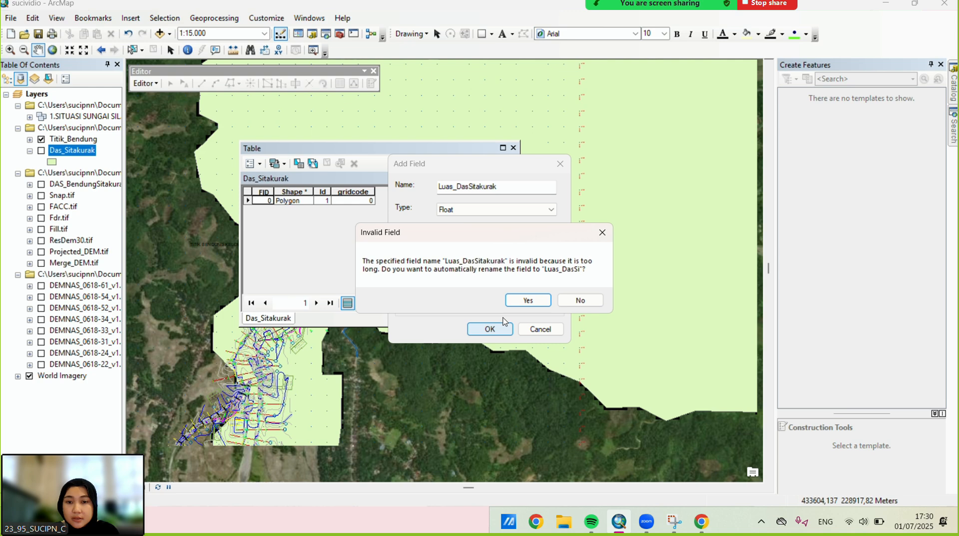
pyautogui.click(528, 301)
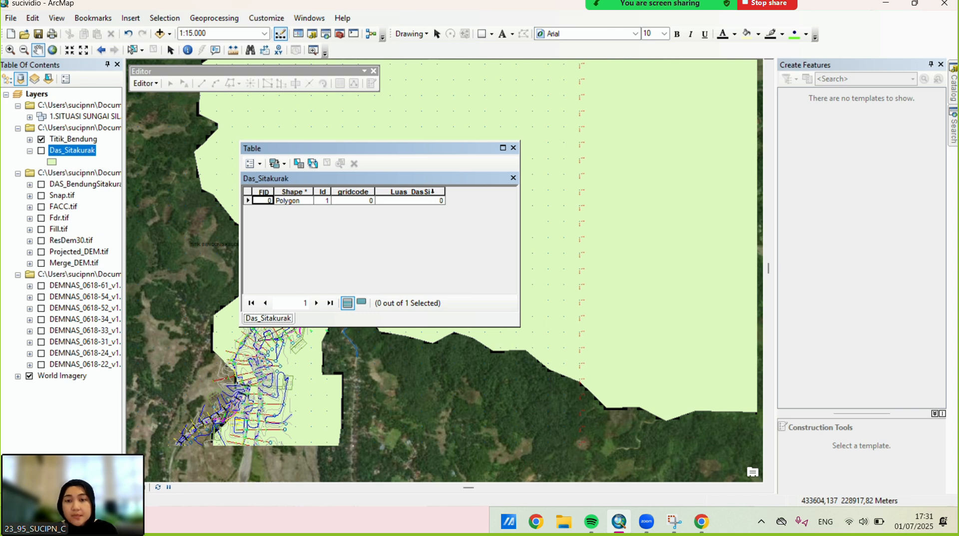
# Calculate the polygon's area into the Luas_DasSi field in hectares, using the data frame's coordinate system (WGS 1984 UTM Zone 47N)
pyautogui.click(428, 202)
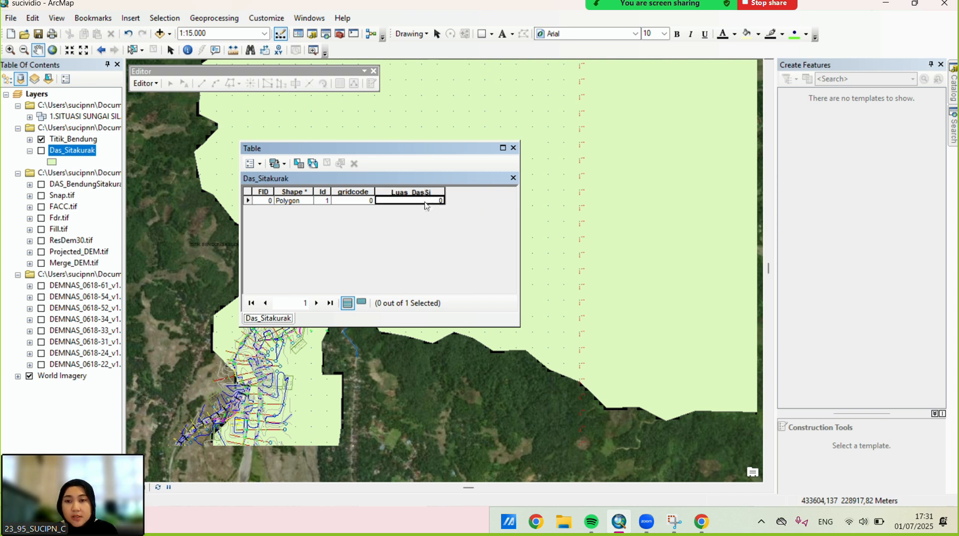
pyautogui.click(419, 190)
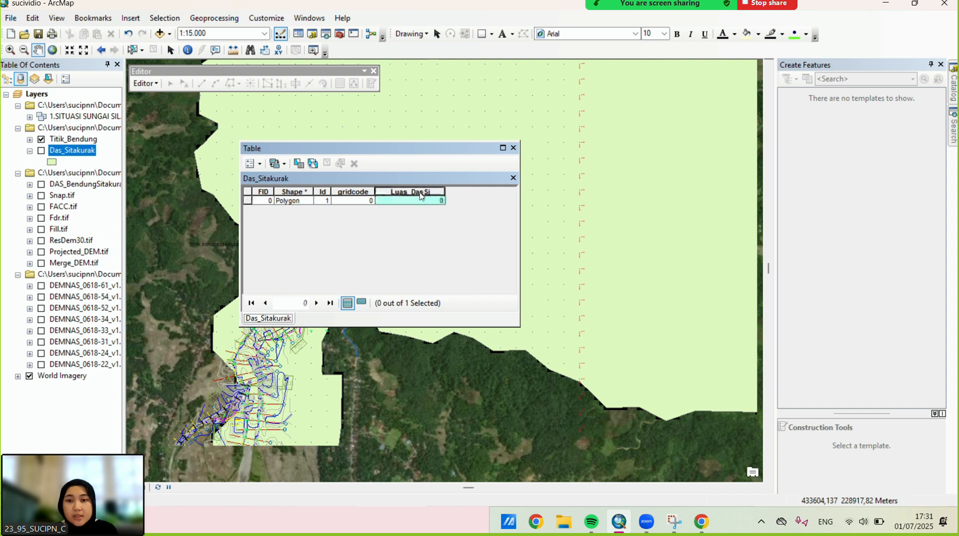
pyautogui.rightClick(420, 193)
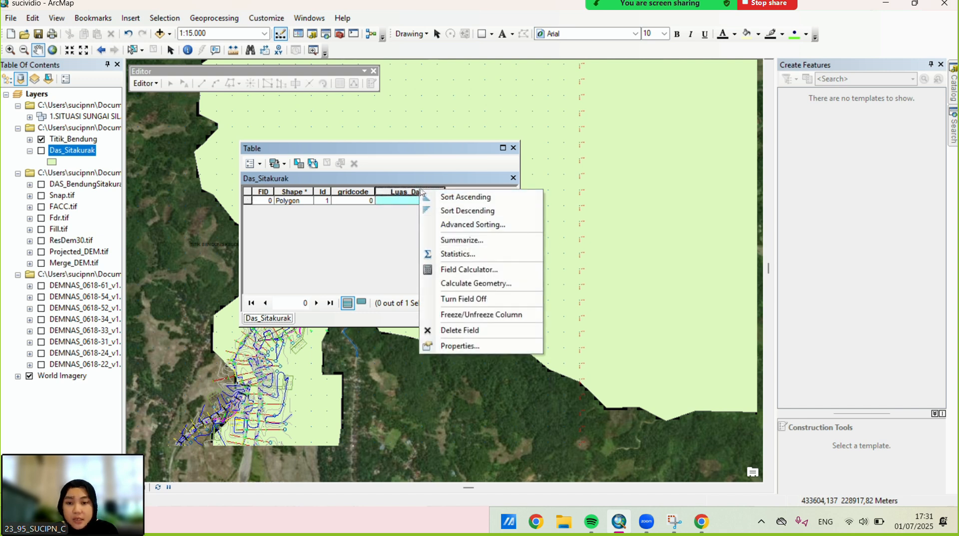
pyautogui.click(482, 284)
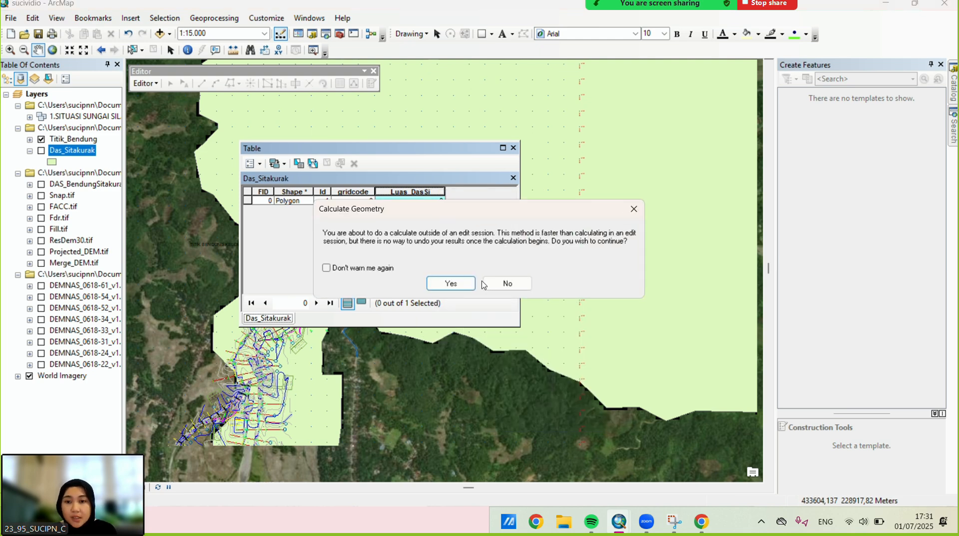
pyautogui.click(460, 285)
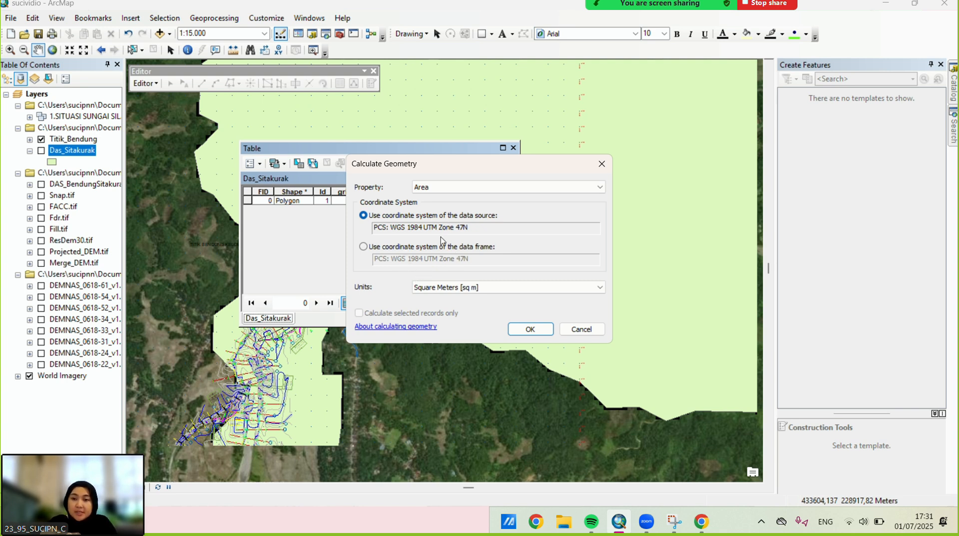
pyautogui.click(472, 192)
pyautogui.click(475, 201)
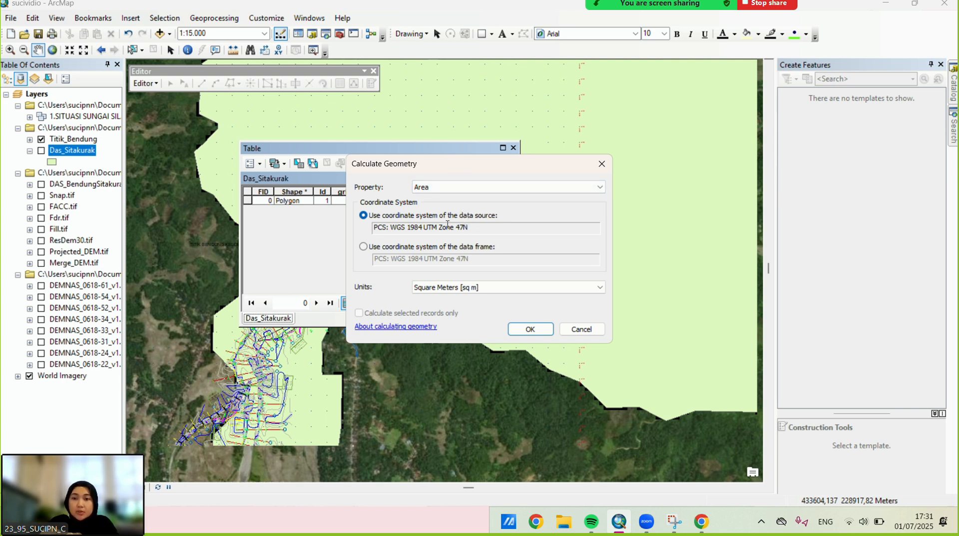
pyautogui.click(363, 248)
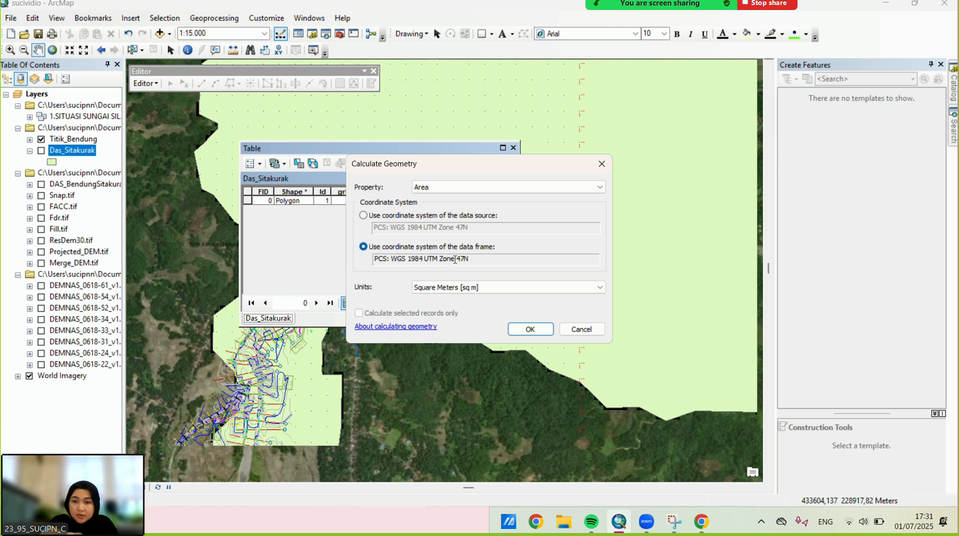
pyautogui.click(488, 290)
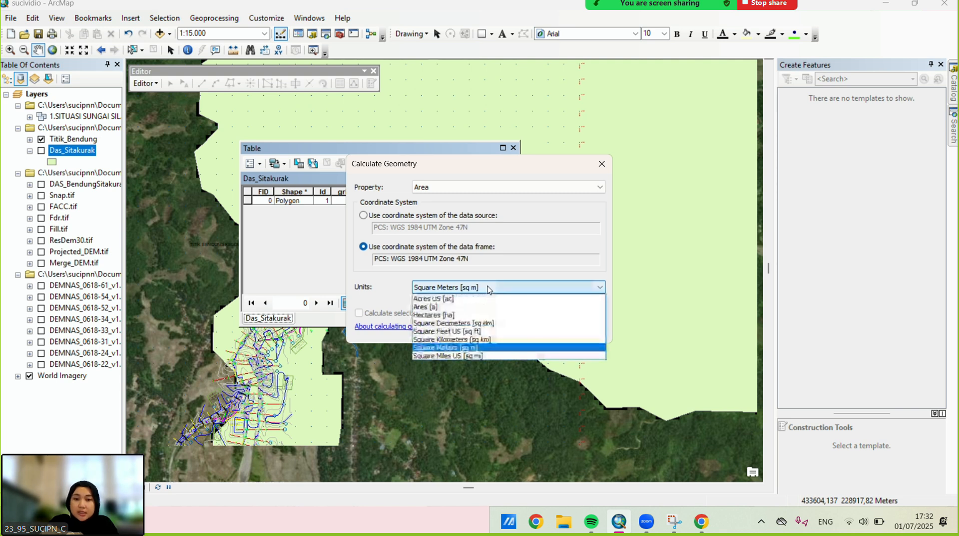
pyautogui.click(504, 315)
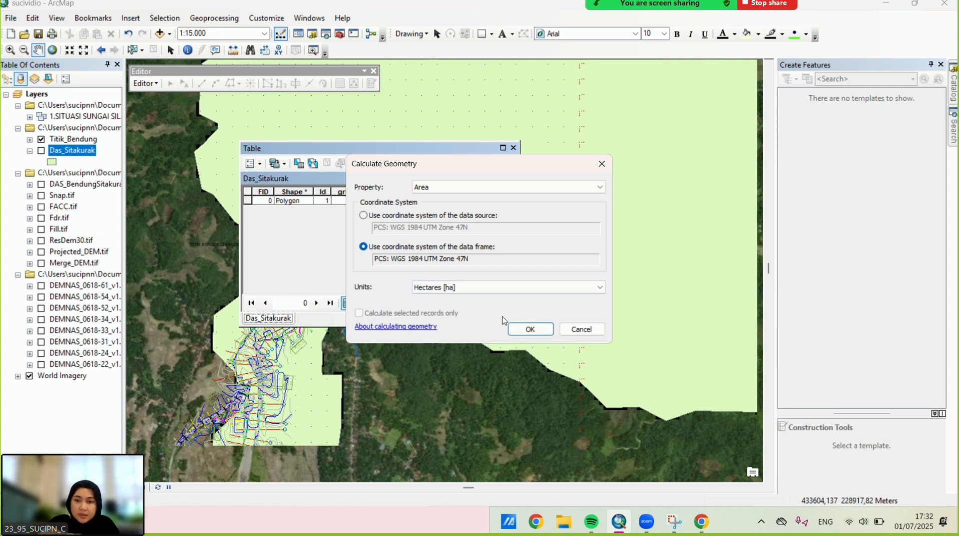
pyautogui.click(530, 330)
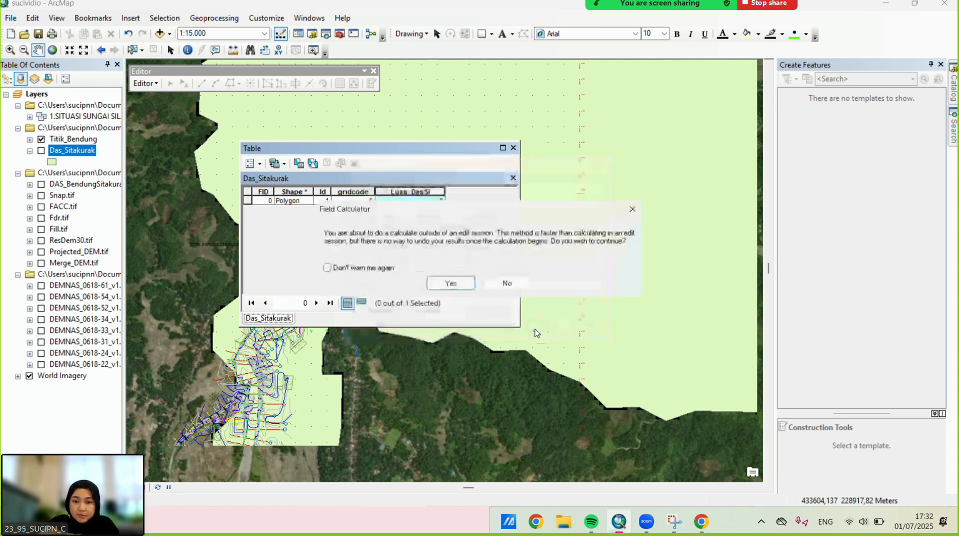
pyautogui.click(452, 283)
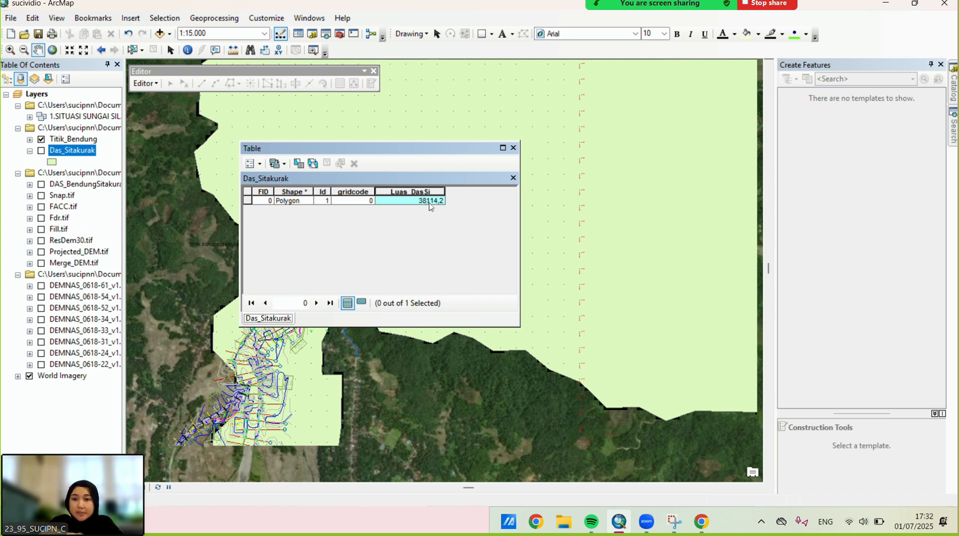
# Switch to the Data Hujan Sitakkurak folder and open the Koordinat Pos Curah Hujan (PCH) Sitakkurak workbook at its PCH_Sitakkurak sheet
pyautogui.click(414, 18)
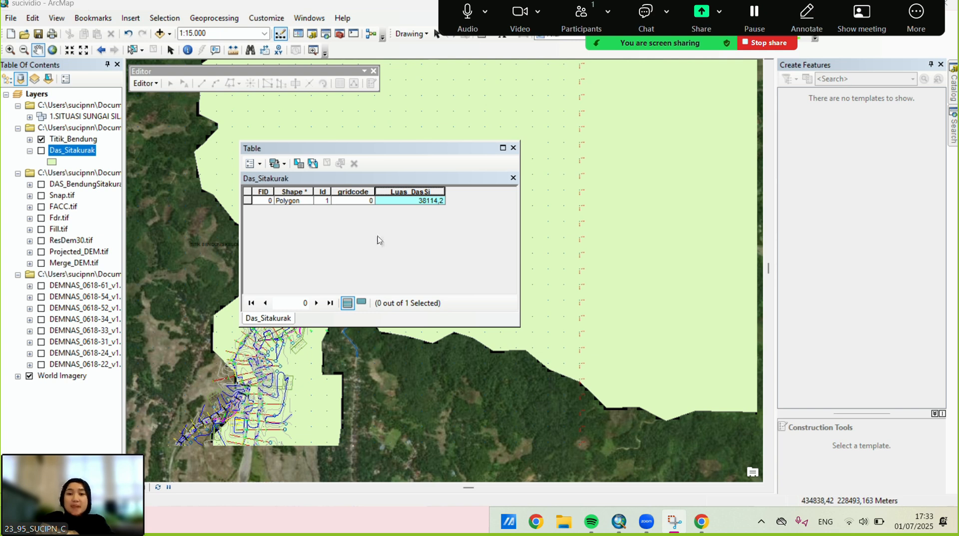
pyautogui.click(818, 252)
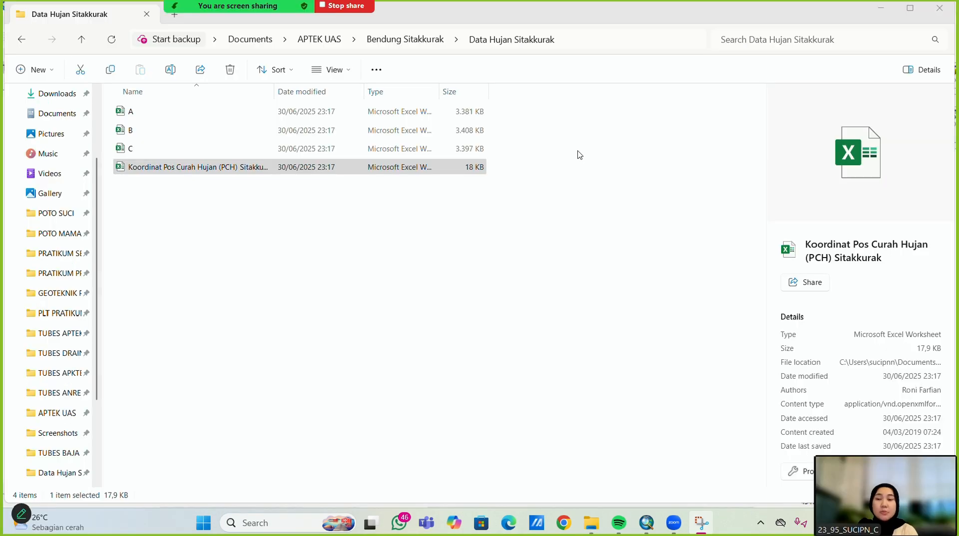
pyautogui.click(125, 198)
pyautogui.click(124, 115)
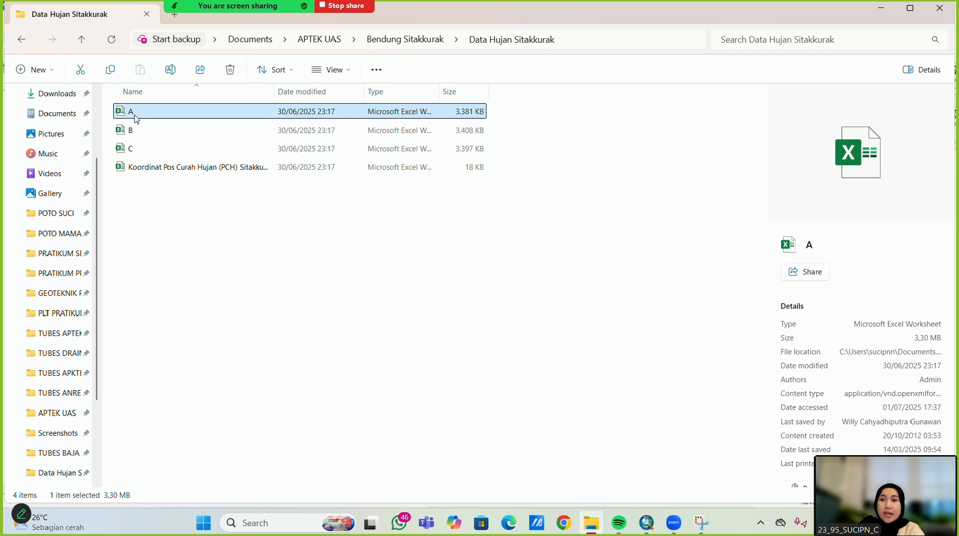
pyautogui.click(133, 130)
pyautogui.click(146, 155)
pyautogui.click(149, 169)
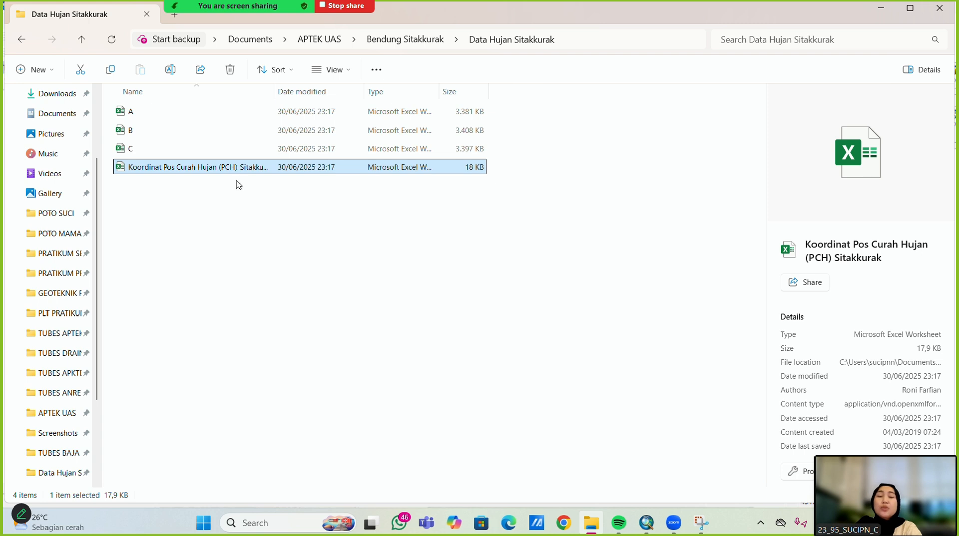
pyautogui.doubleClick(181, 169)
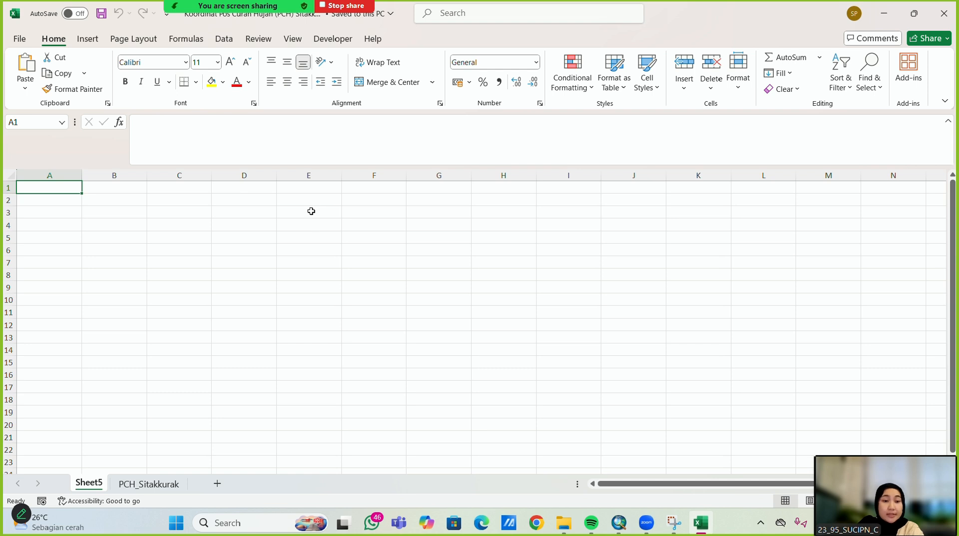
pyautogui.click(169, 484)
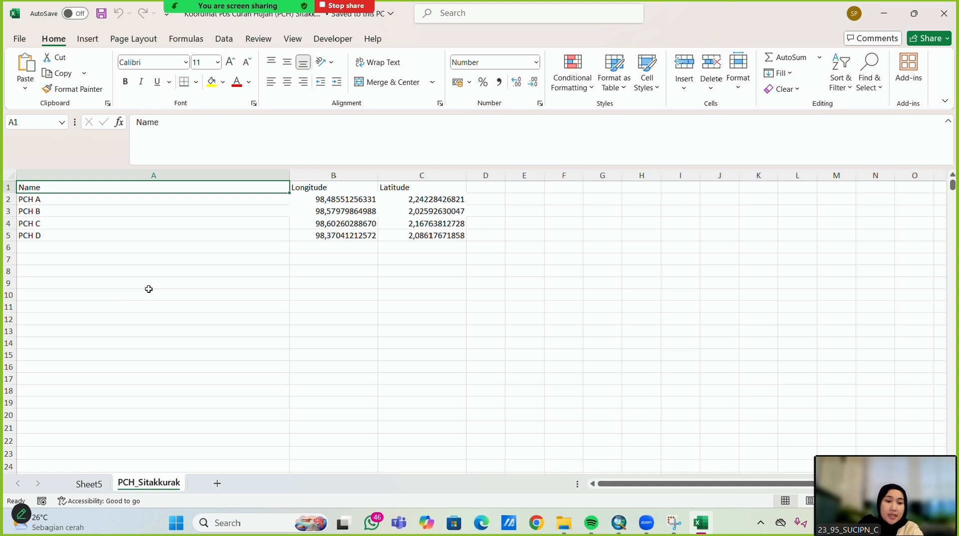
pyautogui.click(410, 21)
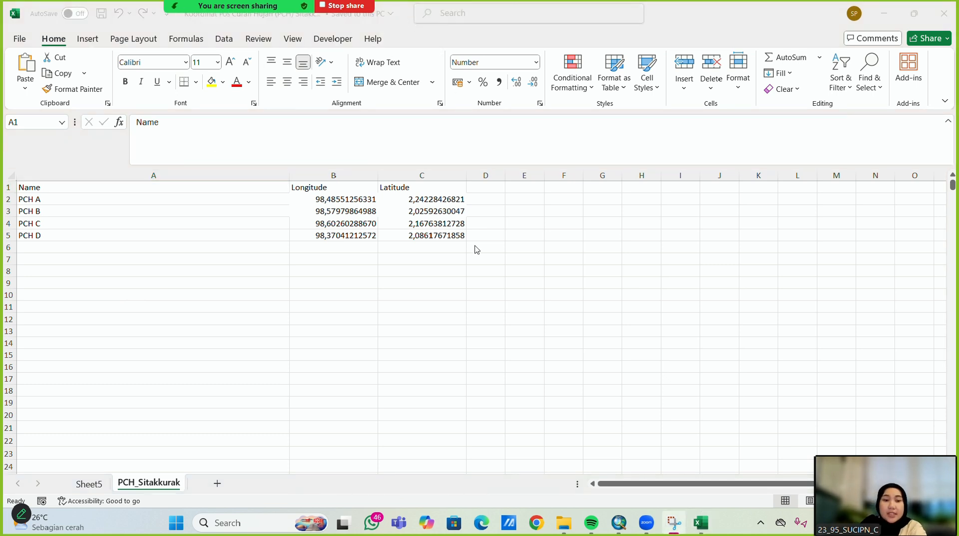
pyautogui.click(460, 240)
pyautogui.click(228, 260)
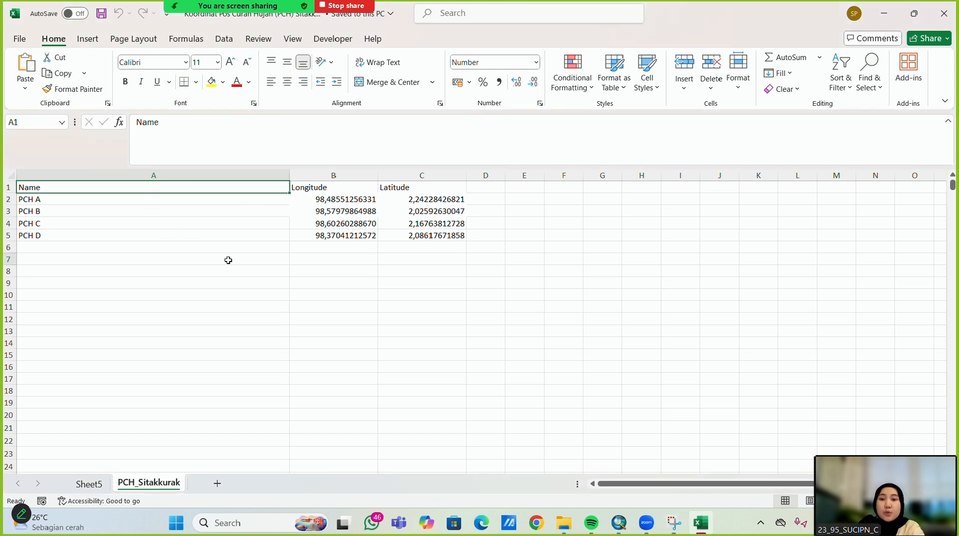
pyautogui.click(442, 246)
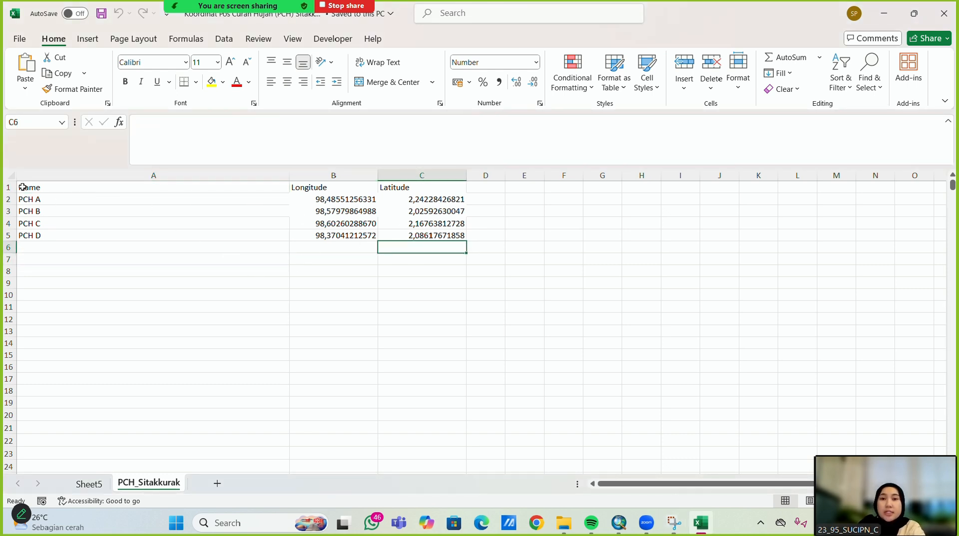
# Center the contents of the rain station table A1:C5 and display its longitudes and latitudes with three decimals
pyautogui.moveTo(22, 187); pyautogui.dragTo(366, 220)
pyautogui.moveTo(423, 228); pyautogui.dragTo(425, 233)
pyautogui.click(288, 87)
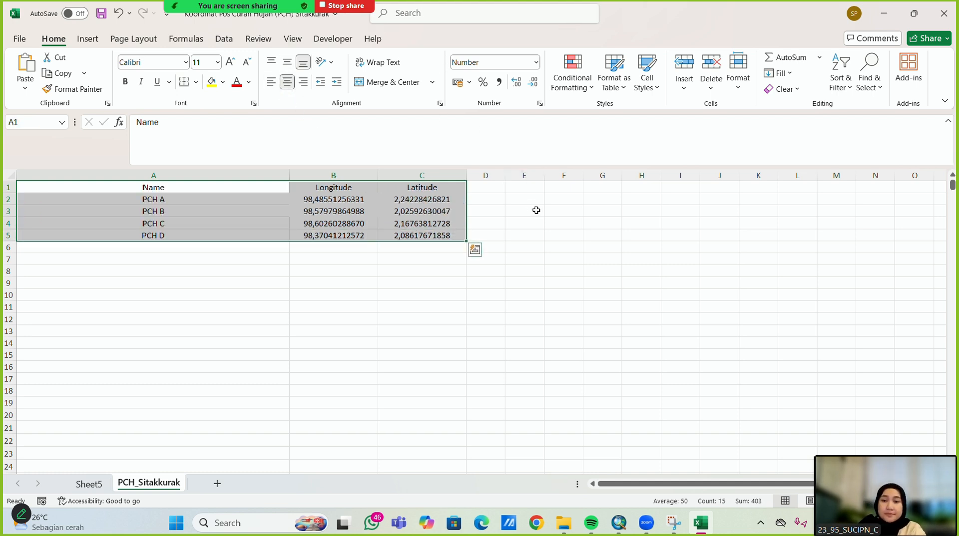
pyautogui.click(517, 82)
pyautogui.click(519, 83)
pyautogui.click(519, 83)
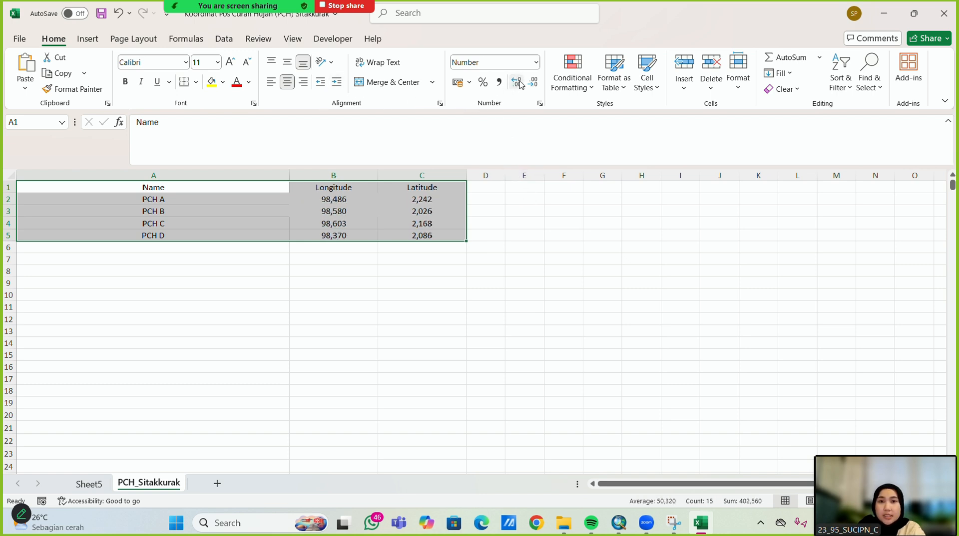
pyautogui.click(514, 232)
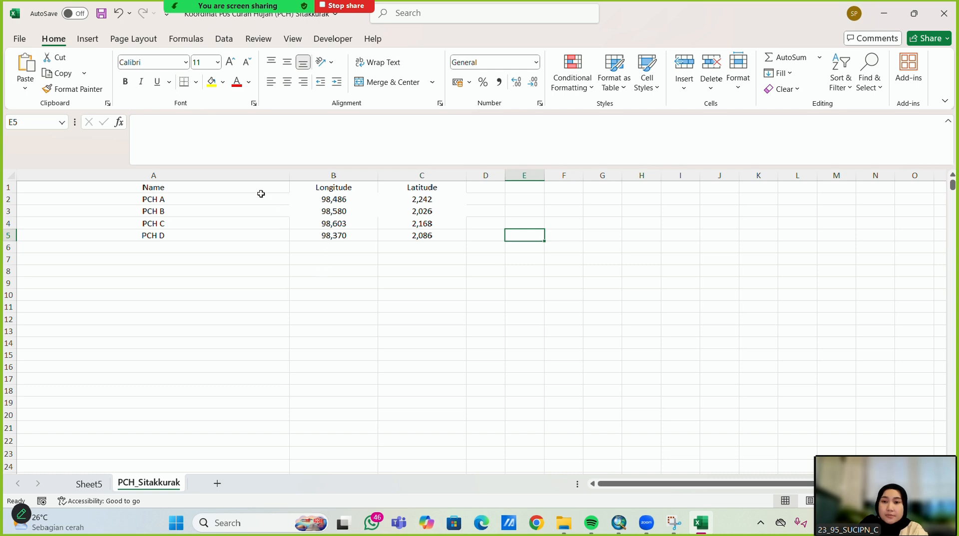
# Narrow column A, which holds the rain station names, to roughly half its width
pyautogui.click(289, 211)
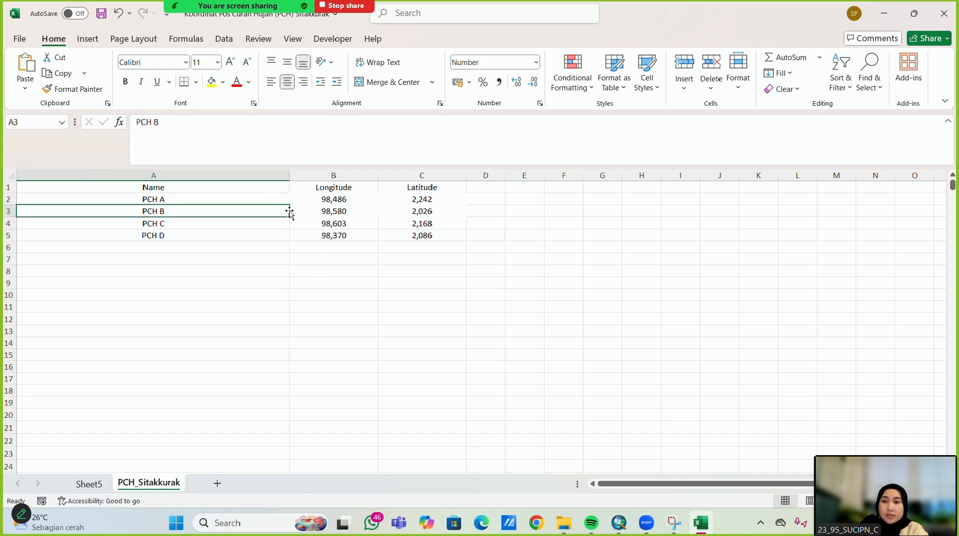
pyautogui.moveTo(289, 213)
pyautogui.mouseDown()
pyautogui.moveTo(273, 212)
pyautogui.moveTo(283, 210)
pyautogui.mouseUp()
pyautogui.moveTo(288, 175); pyautogui.dragTo(167, 182)
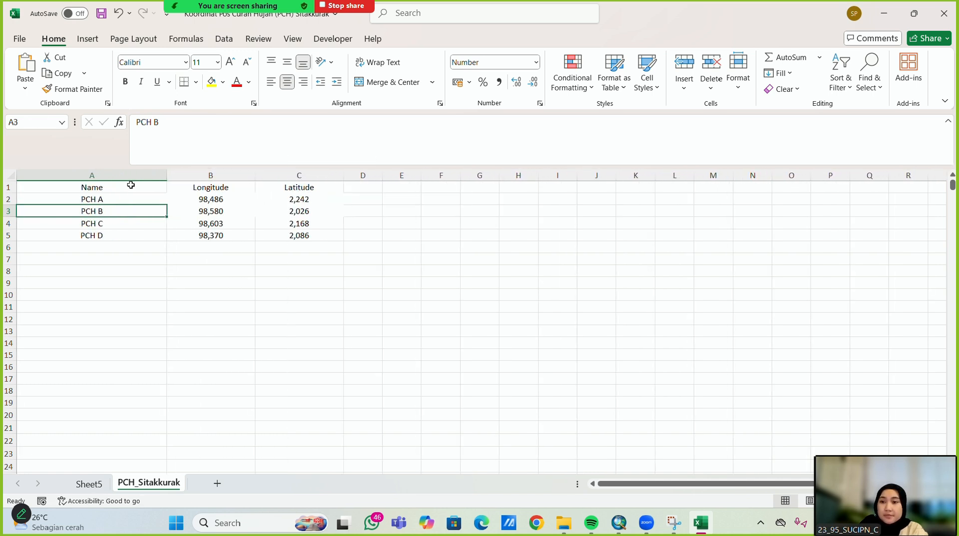
# Apply Thick Outside Borders to the rain station table A1:C5
pyautogui.moveTo(49, 186); pyautogui.dragTo(278, 211)
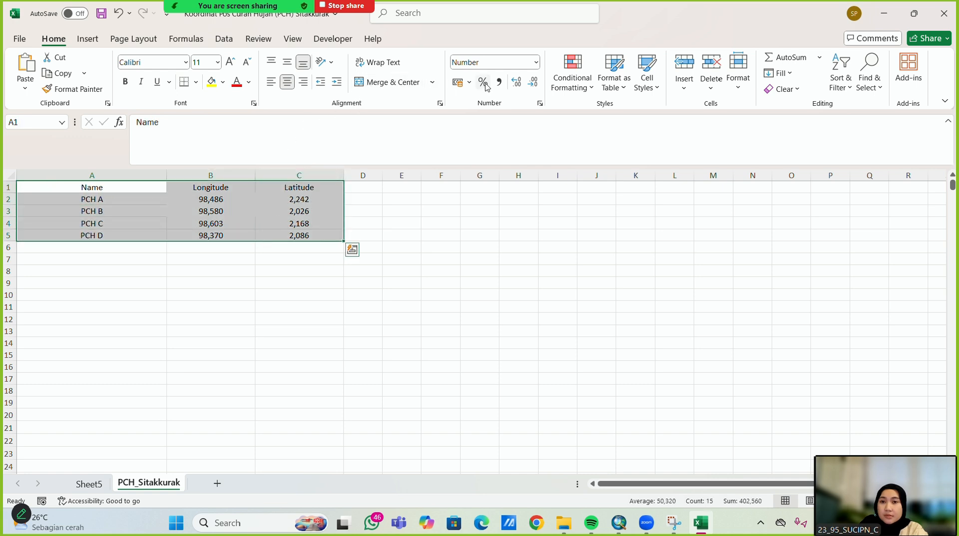
pyautogui.click(196, 81)
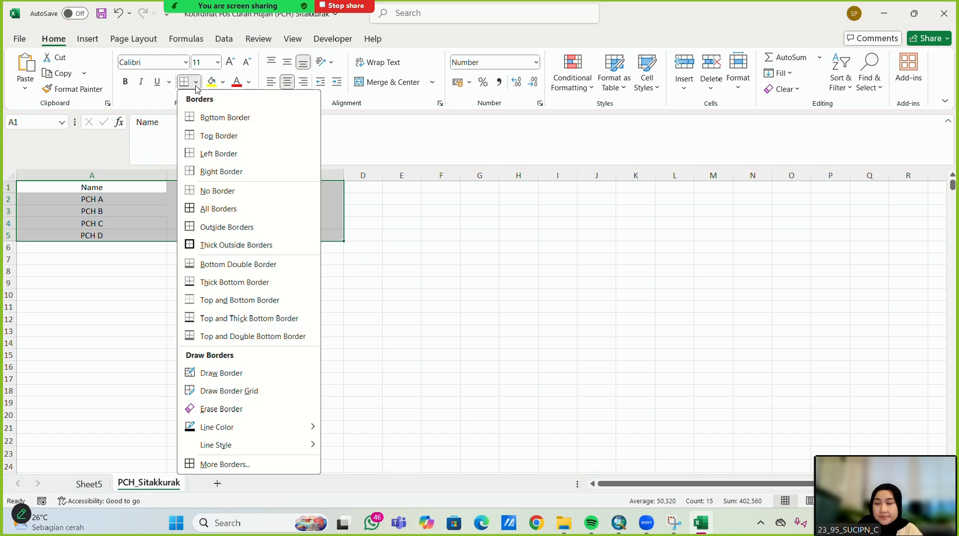
pyautogui.click(252, 246)
pyautogui.click(299, 274)
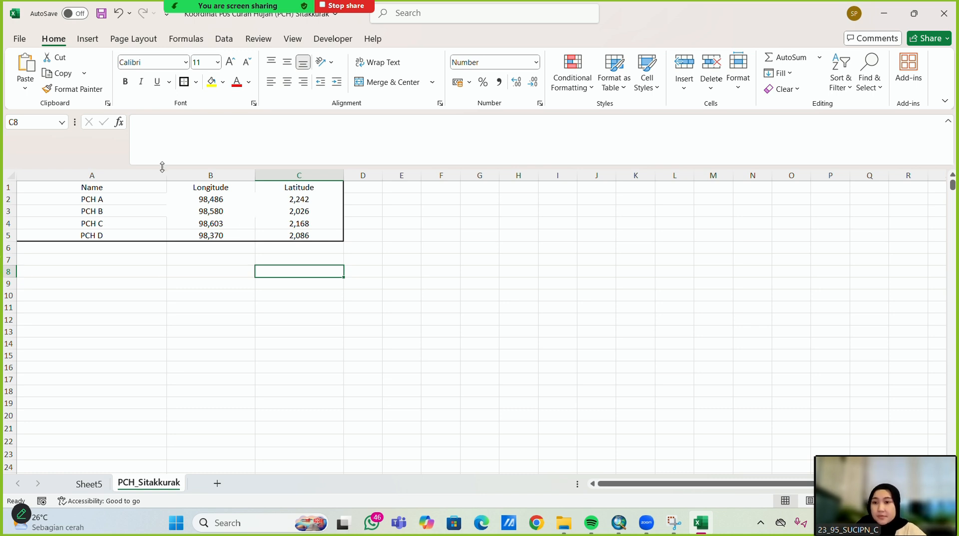
# Apply All Borders to every cell of the rain station table A1:C5
pyautogui.moveTo(84, 190); pyautogui.dragTo(336, 237)
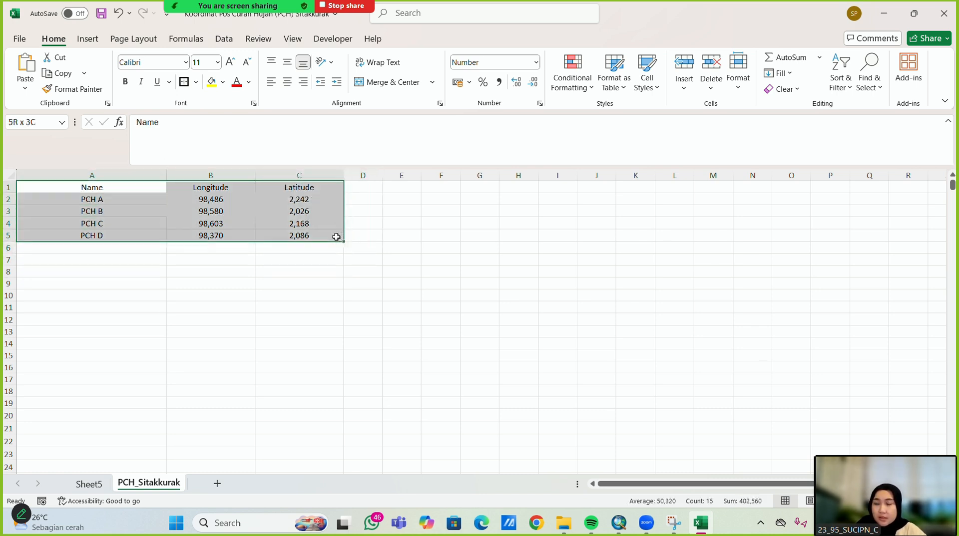
pyautogui.click(196, 81)
pyautogui.click(202, 216)
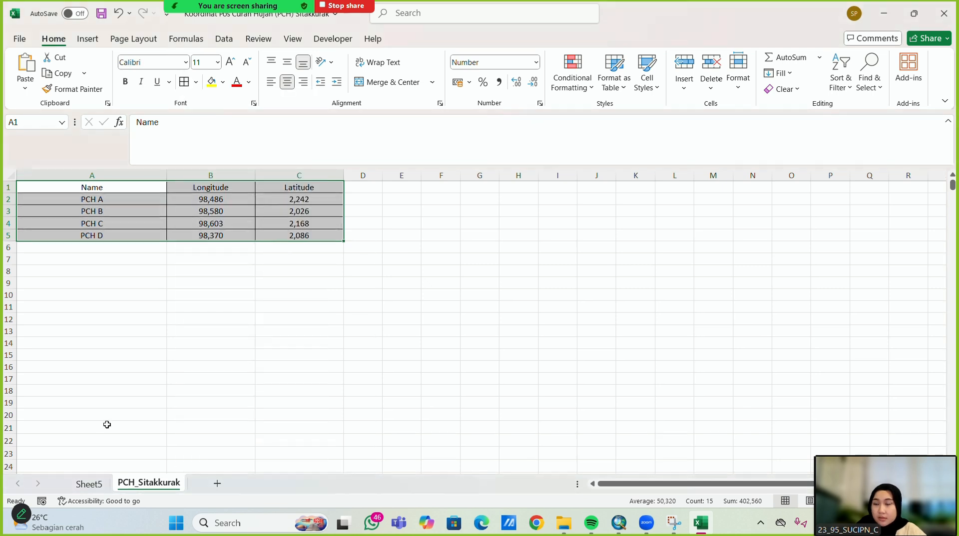
# Delete Sheet5 from the workbook and reselect the rain station table A1:C5 on the PCH_Sitakkurak sheet
pyautogui.rightClick(88, 483)
pyautogui.click(140, 324)
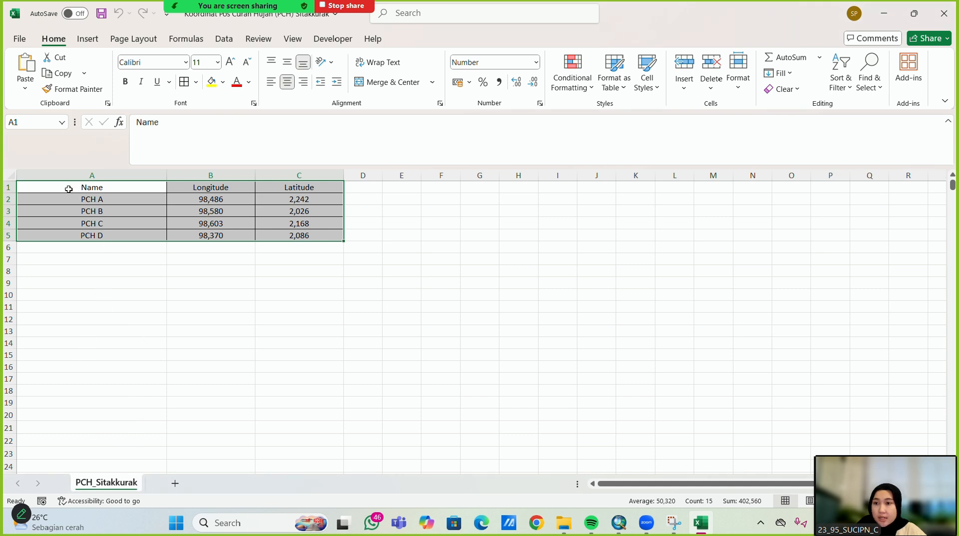
pyautogui.moveTo(67, 188); pyautogui.dragTo(293, 238)
pyautogui.click(412, 17)
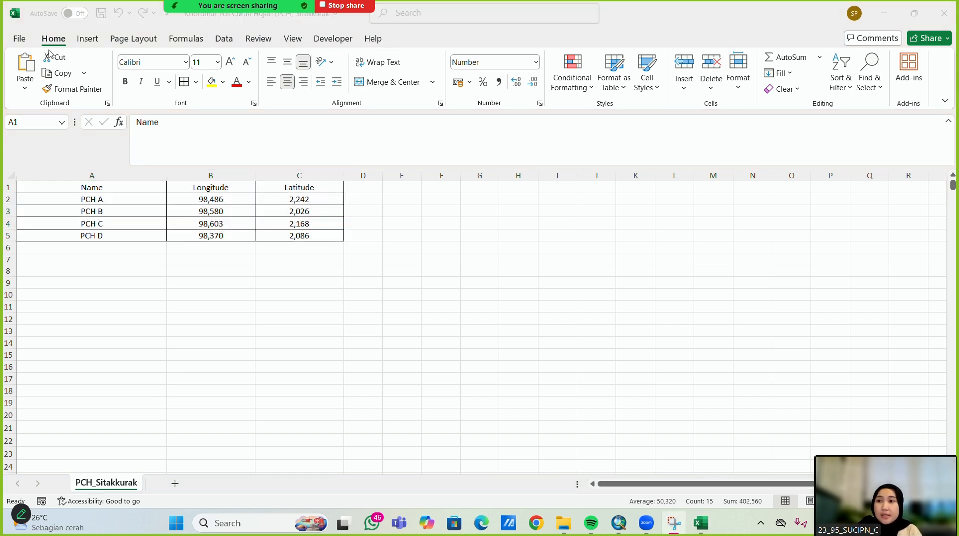
# Start saving a copy of the workbook under its existing name, with the file type Excel 97-2003 Workbook
pyautogui.click(21, 38)
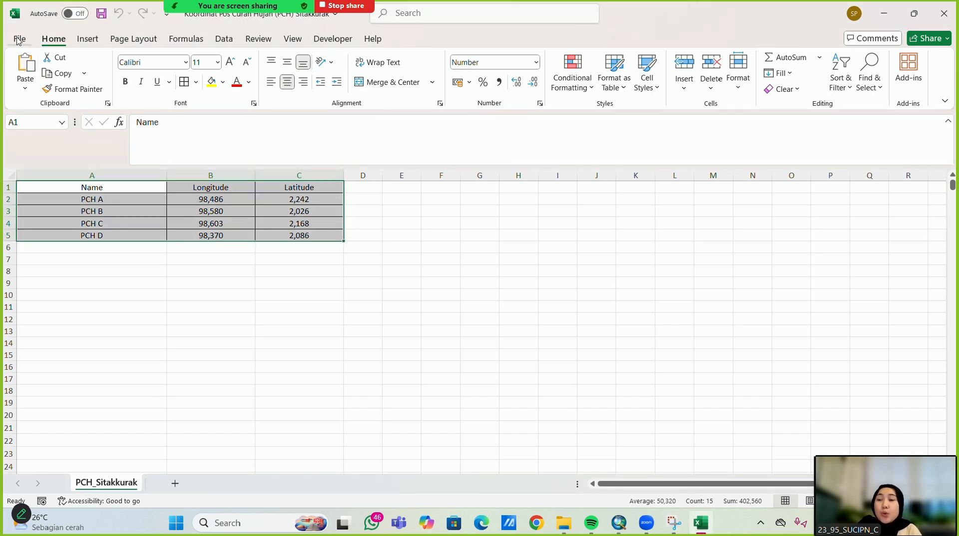
pyautogui.click(19, 39)
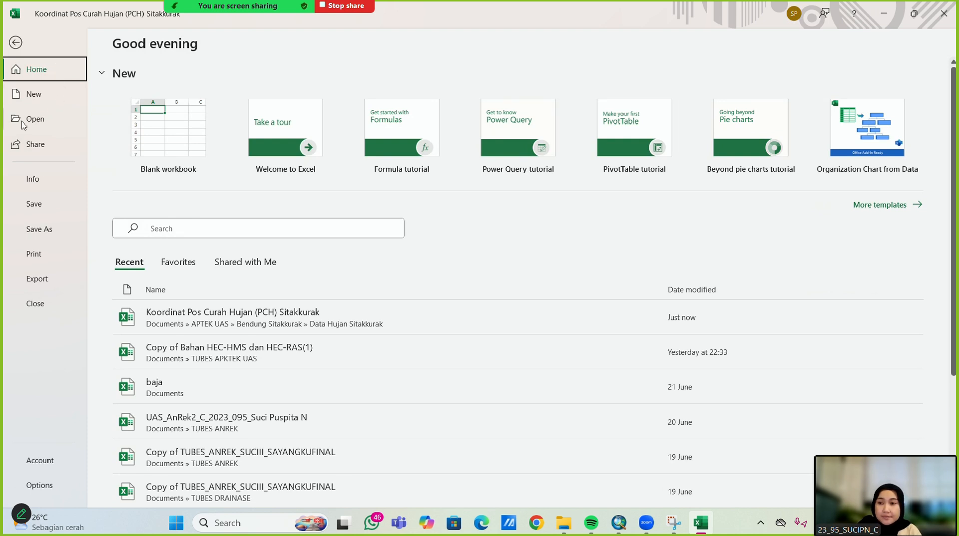
pyautogui.click(40, 231)
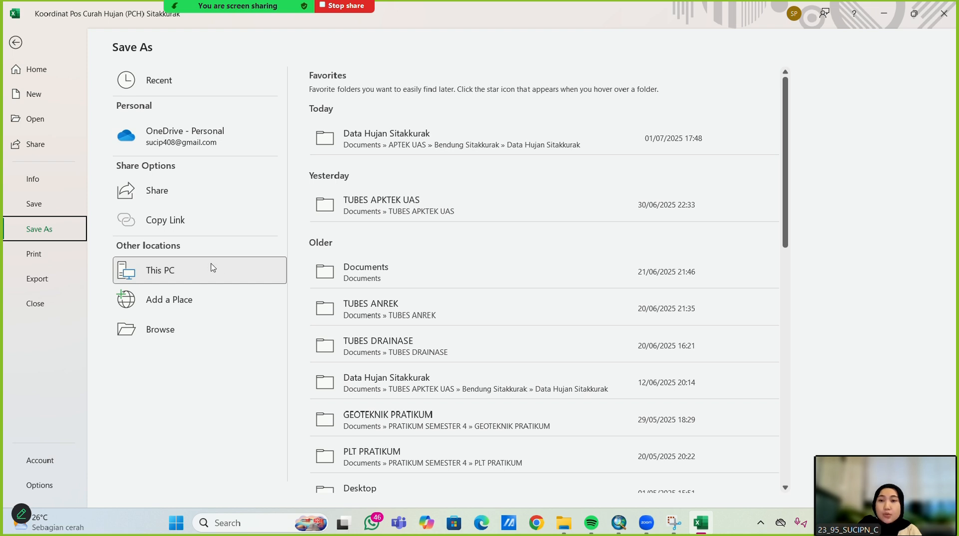
pyautogui.click(215, 279)
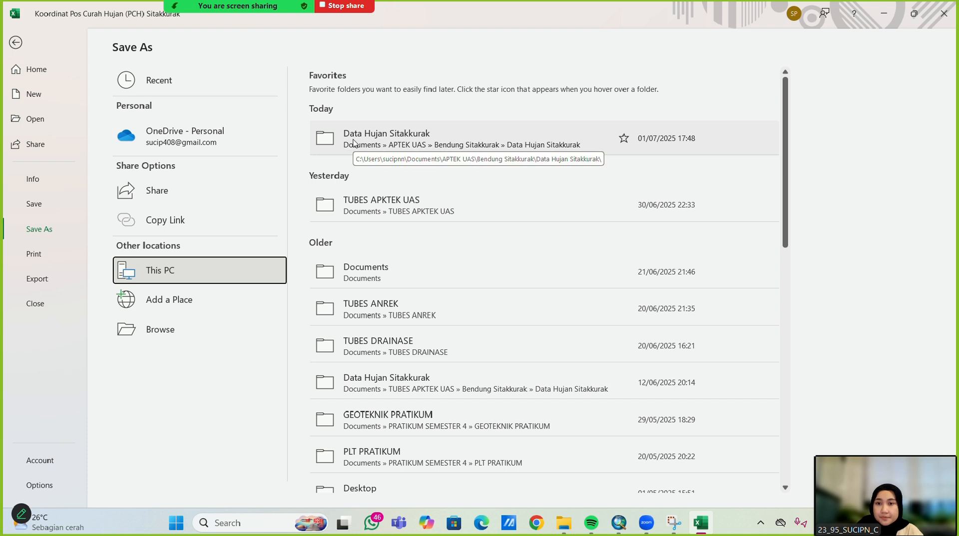
pyautogui.click(368, 202)
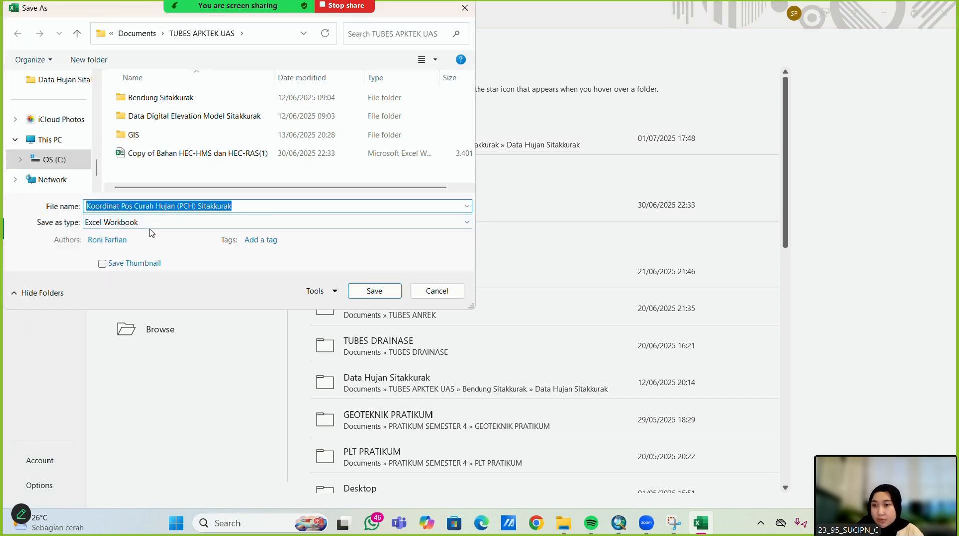
pyautogui.click(151, 223)
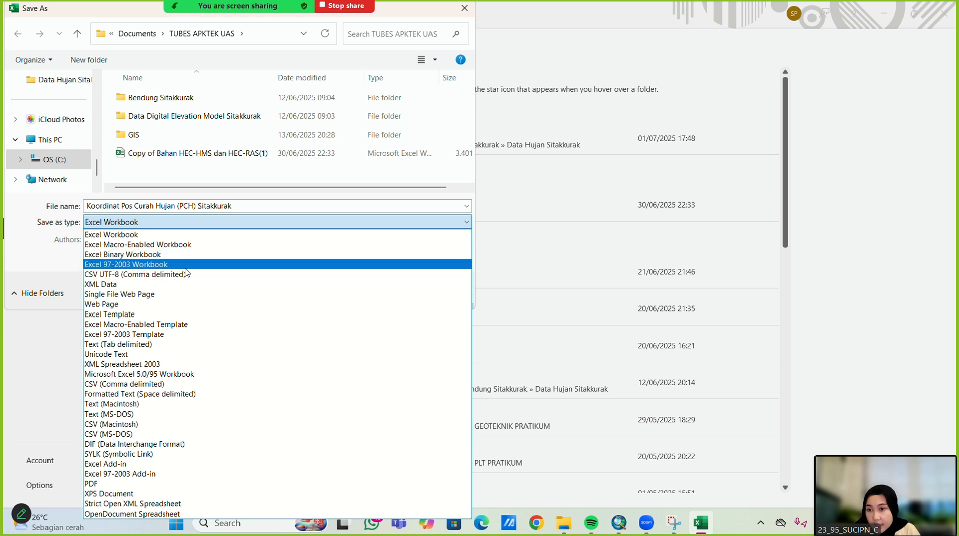
pyautogui.click(140, 265)
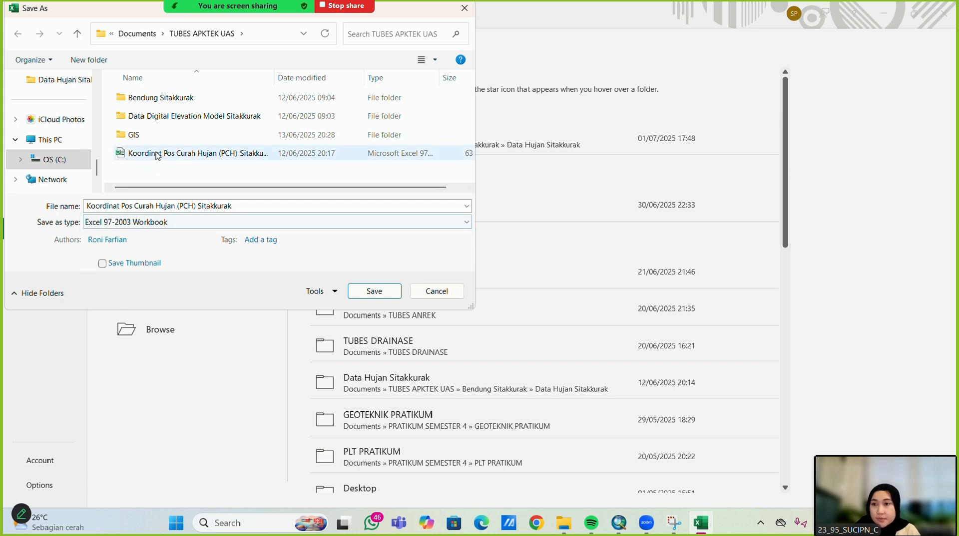
# Save the Excel 97-2003 copy into the APTEK UAS folder, continuing despite the compatibility check
pyautogui.scroll(10, 60, 130)
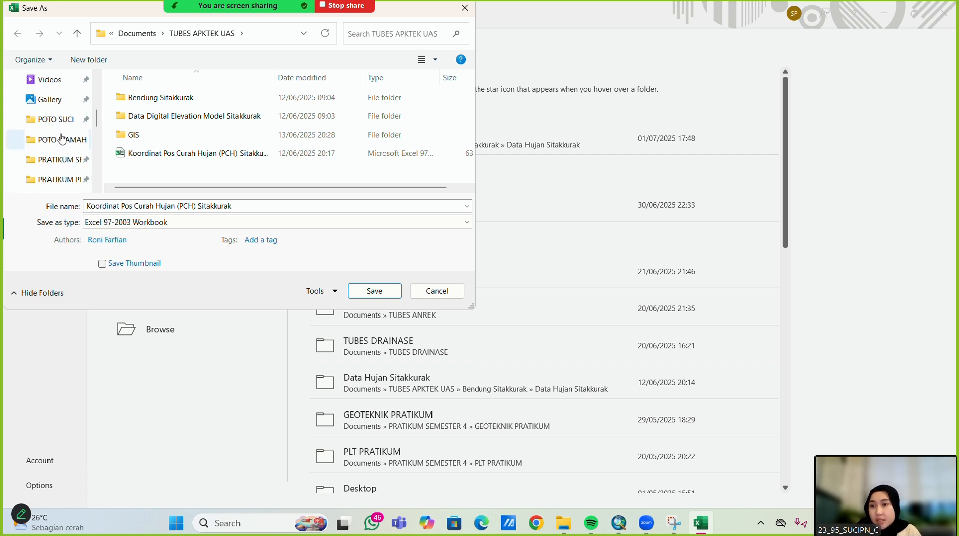
pyautogui.scroll(-3, 62, 140)
pyautogui.scroll(-5, 70, 164)
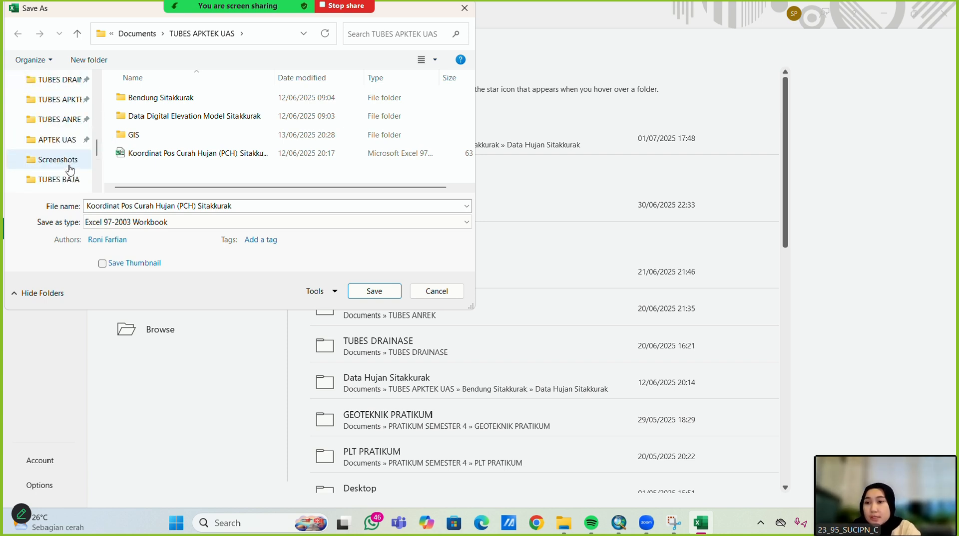
pyautogui.scroll(2, 66, 145)
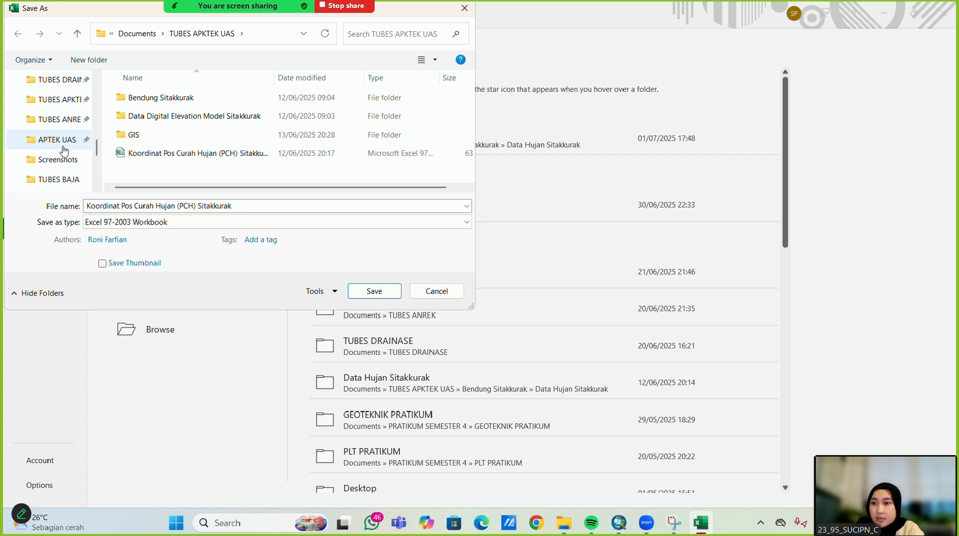
pyautogui.click(65, 145)
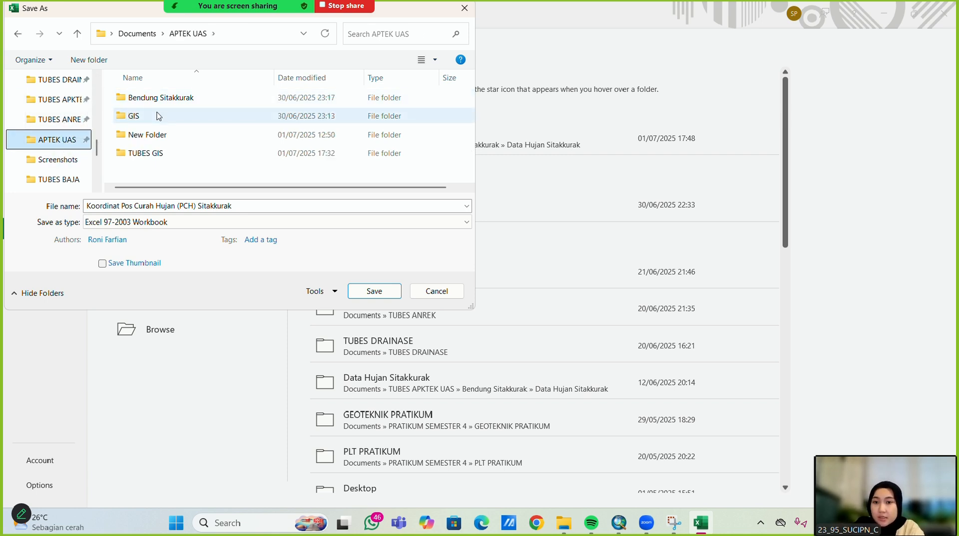
pyautogui.click(368, 297)
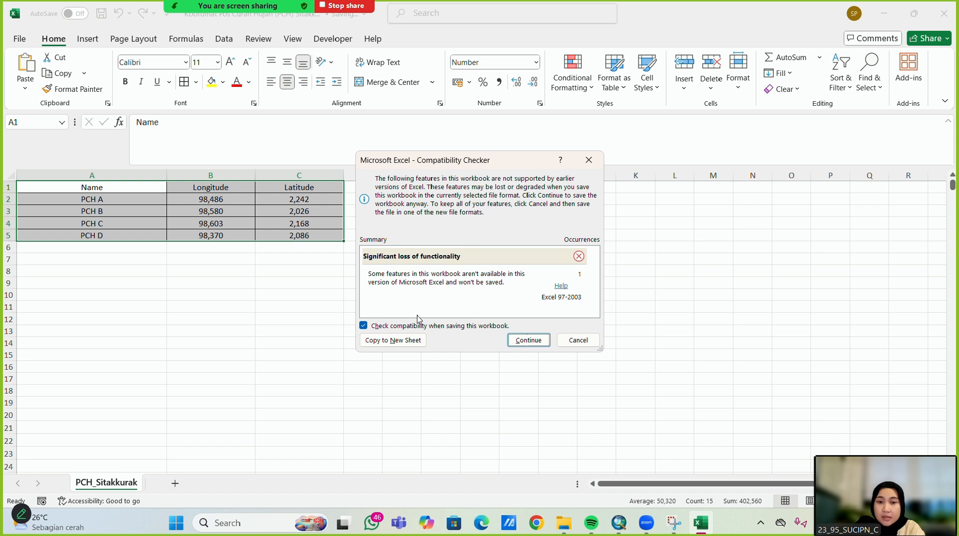
pyautogui.click(516, 341)
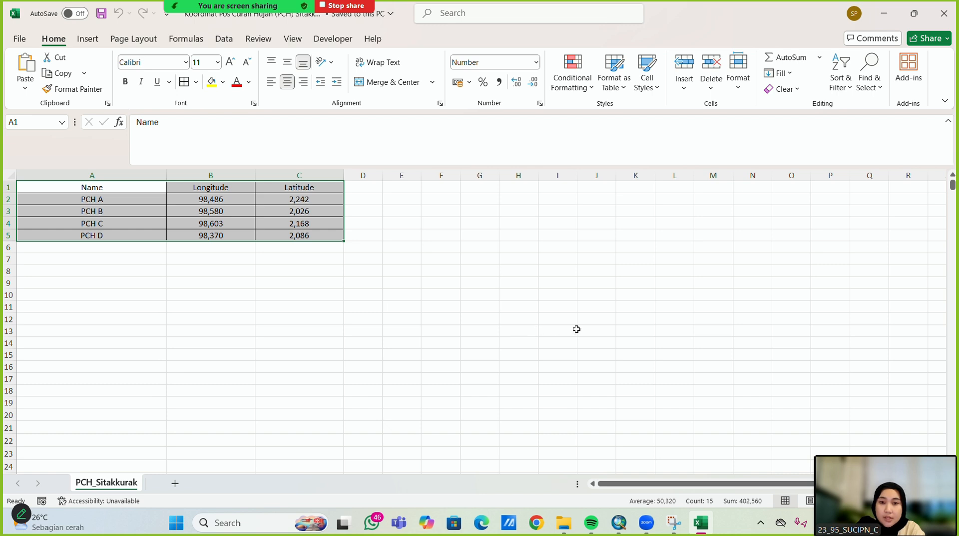
# Close the saved workbook and switch to the sucividio map in ArcMap
pyautogui.click(944, 14)
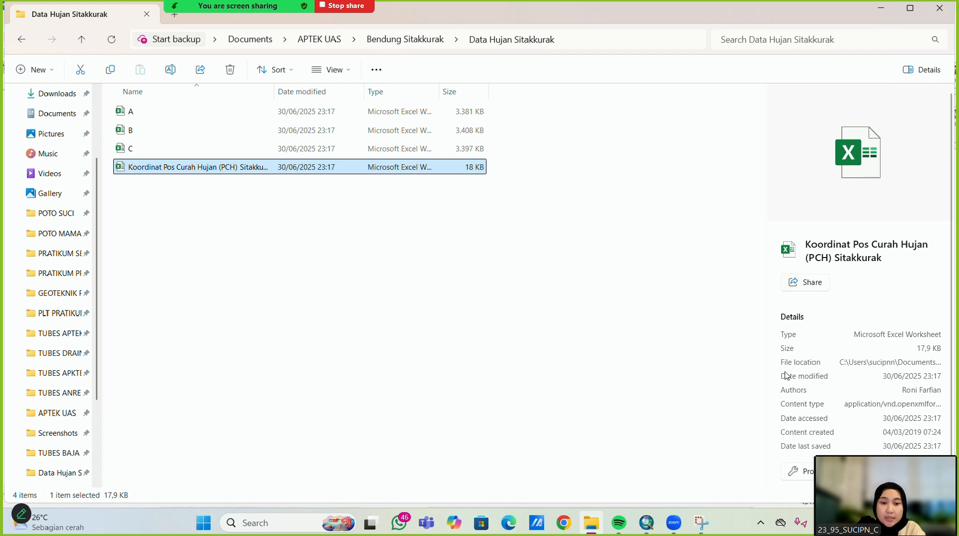
pyautogui.click(701, 523)
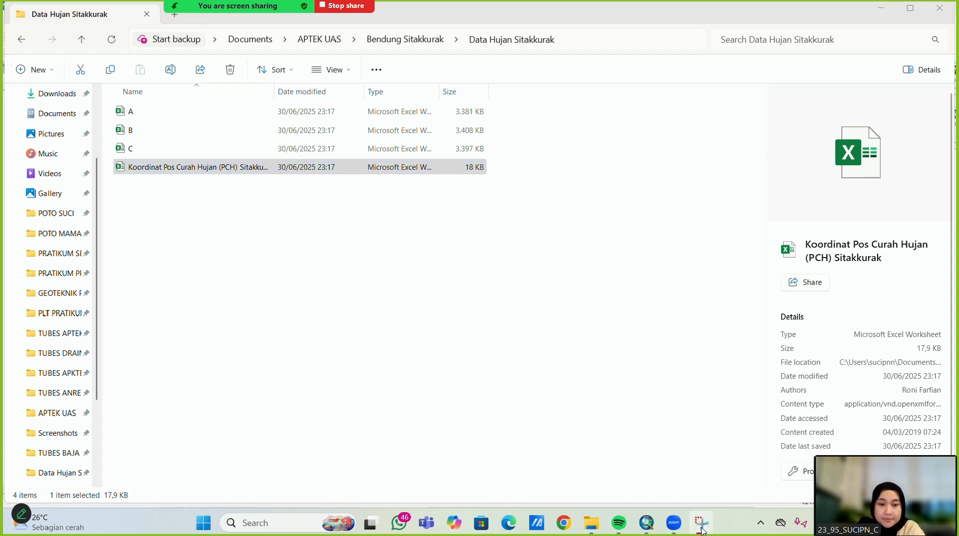
pyautogui.click(654, 524)
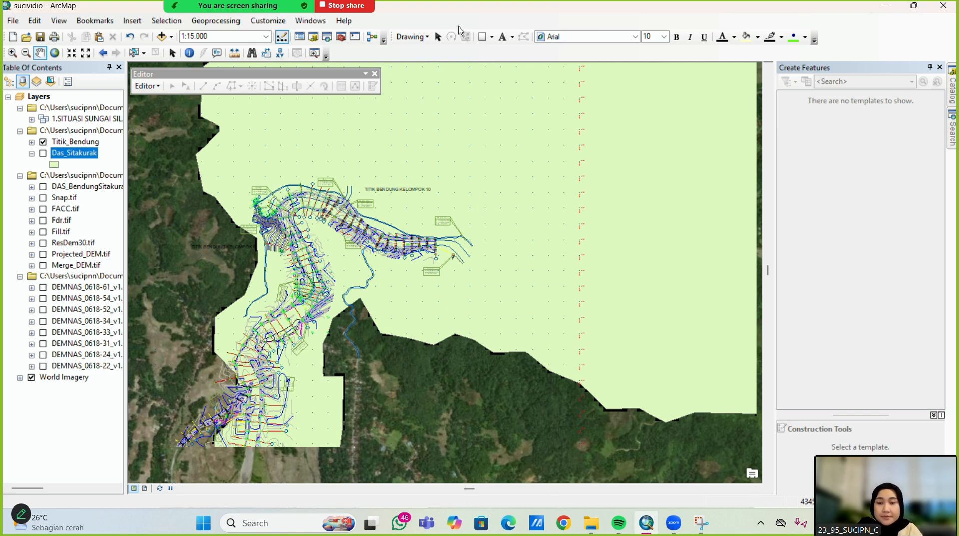
pyautogui.click(414, 23)
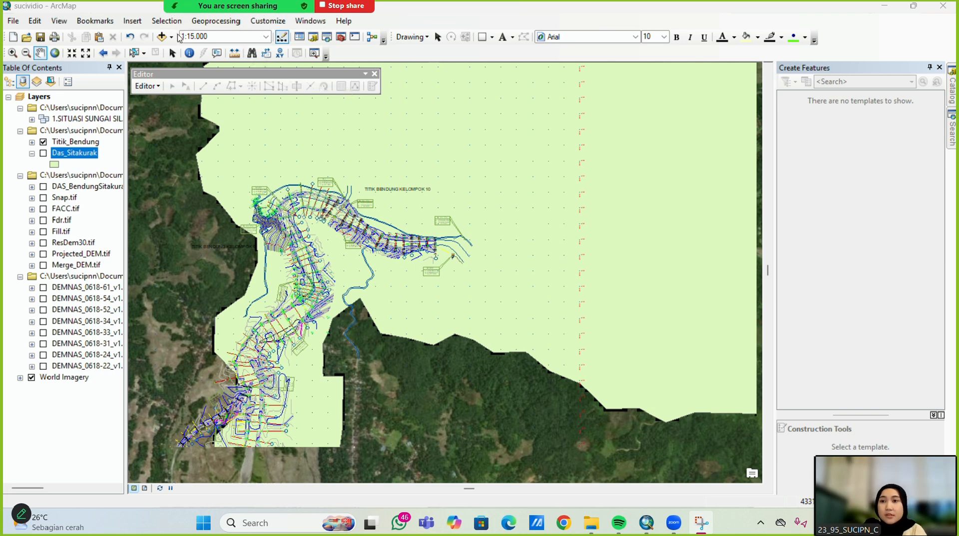
# Add the PCH_Sitakkurak$ sheet of Koordinat Pos Curah Hujan (PCH) Sitakkurak.xls from APTEK UAS to the map and select its table
pyautogui.click(170, 38)
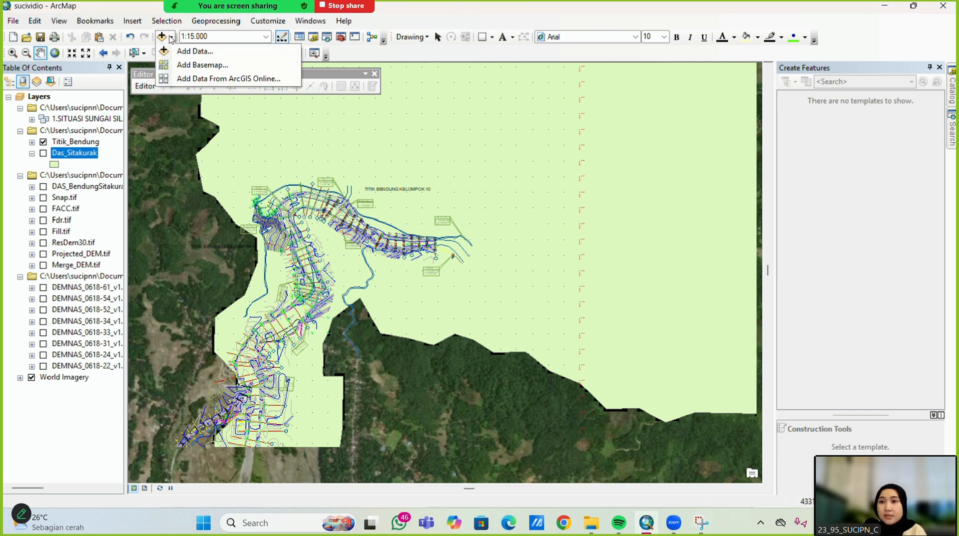
pyautogui.click(190, 52)
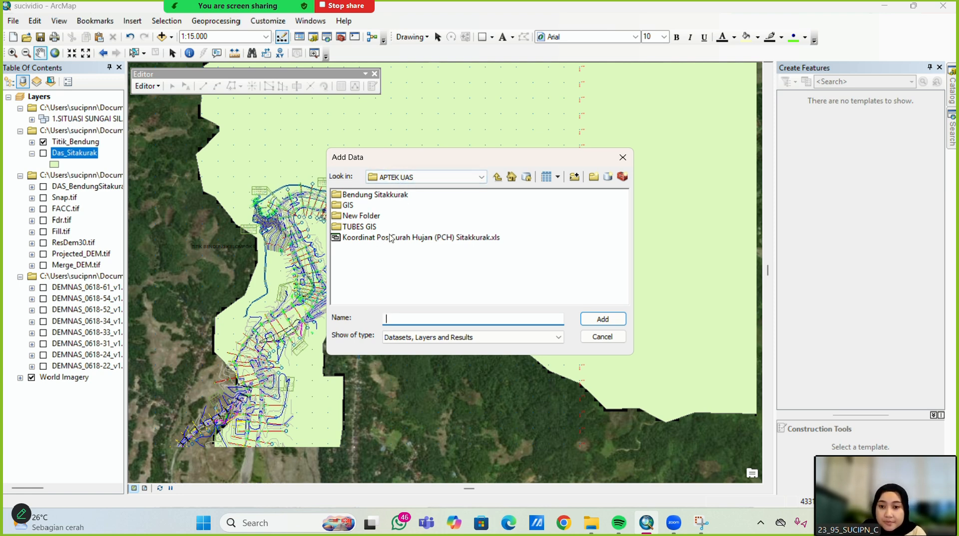
pyautogui.click(389, 239)
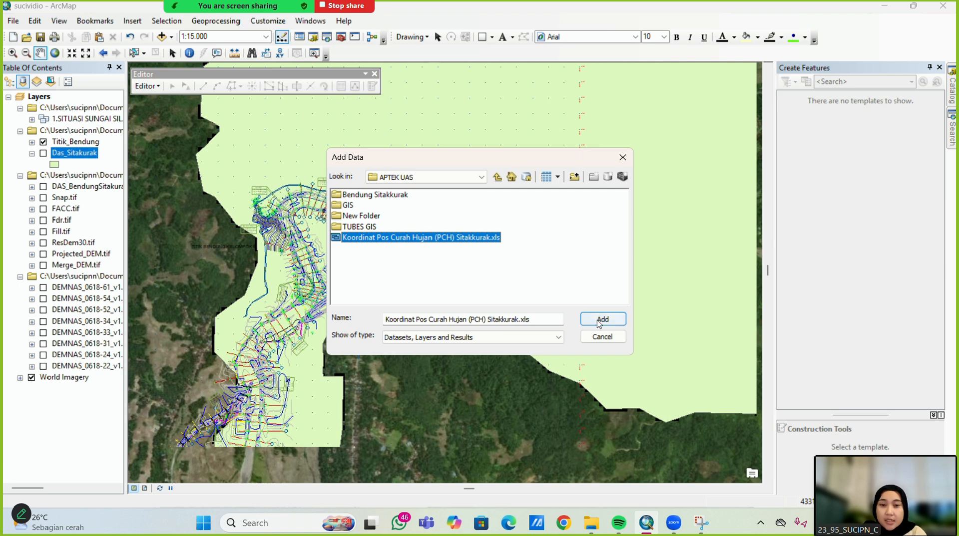
pyautogui.click(602, 319)
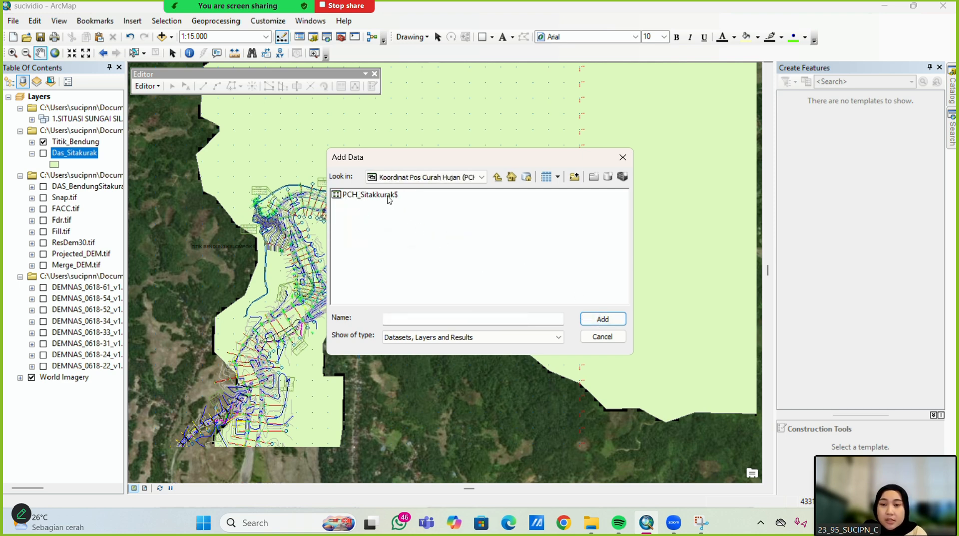
pyautogui.click(382, 200)
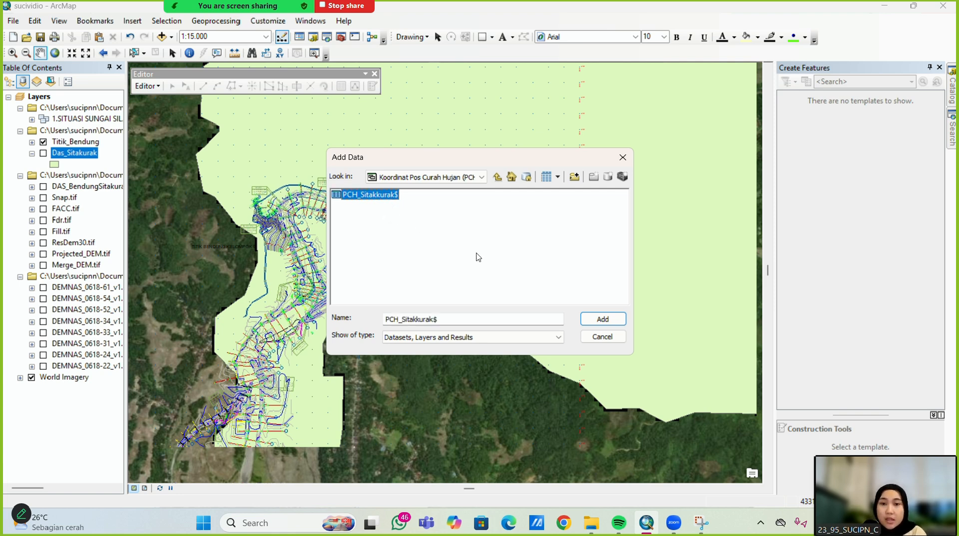
pyautogui.click(602, 319)
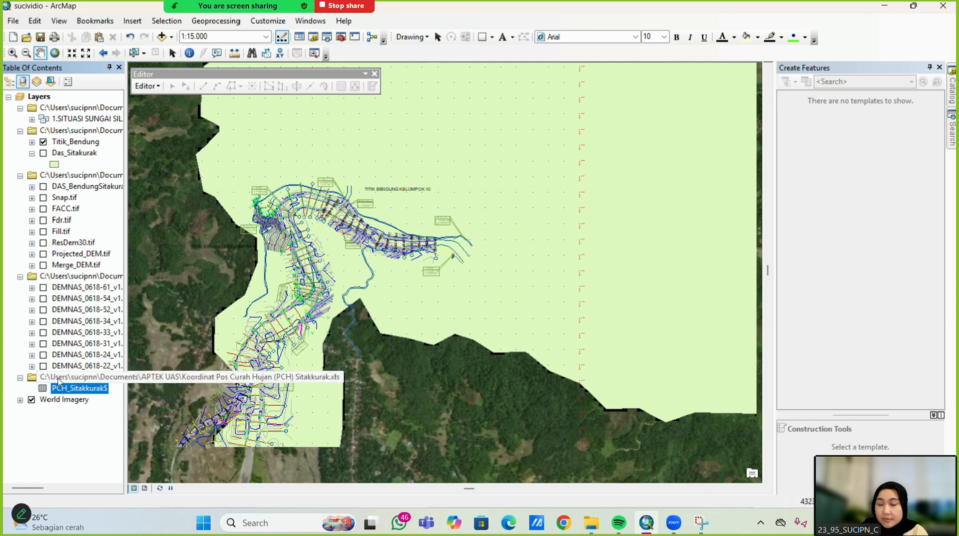
pyautogui.click(75, 411)
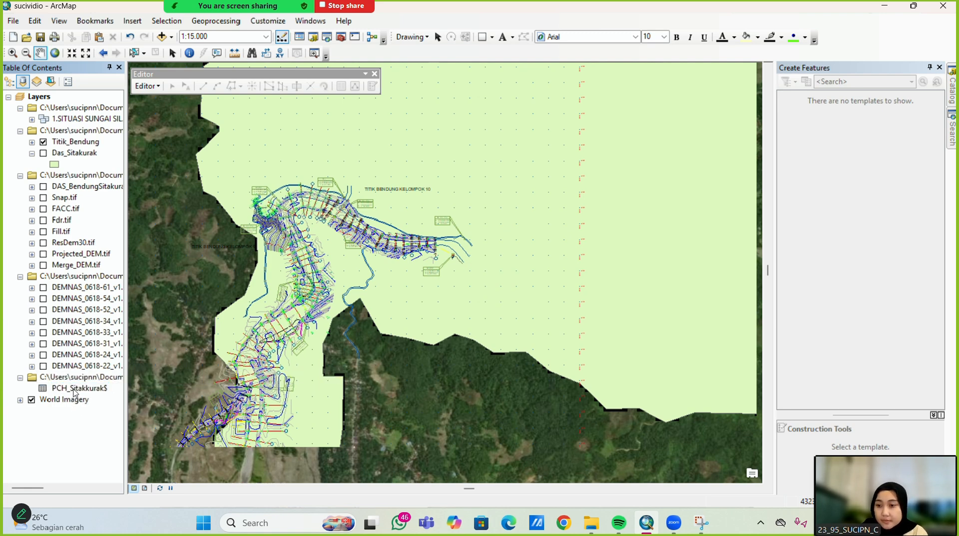
pyautogui.click(71, 389)
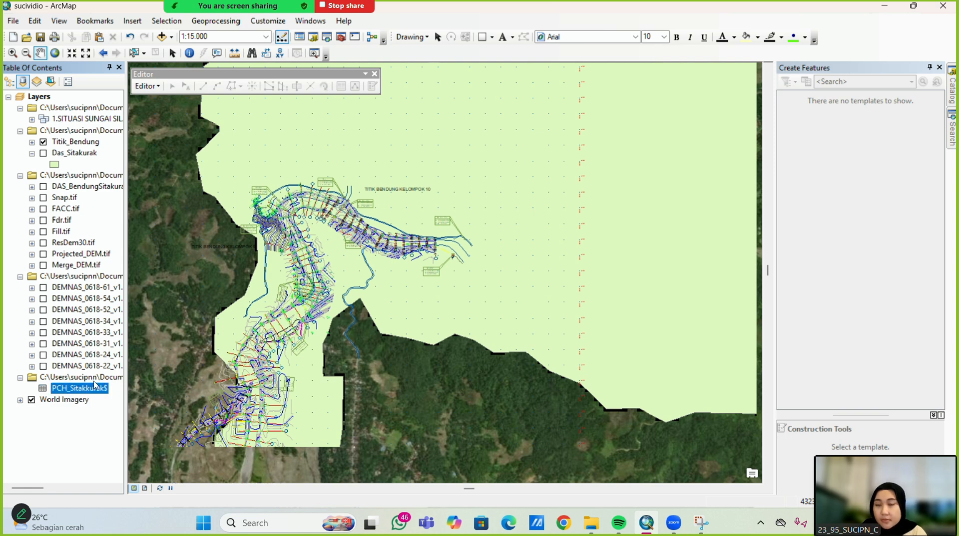
pyautogui.click(406, 15)
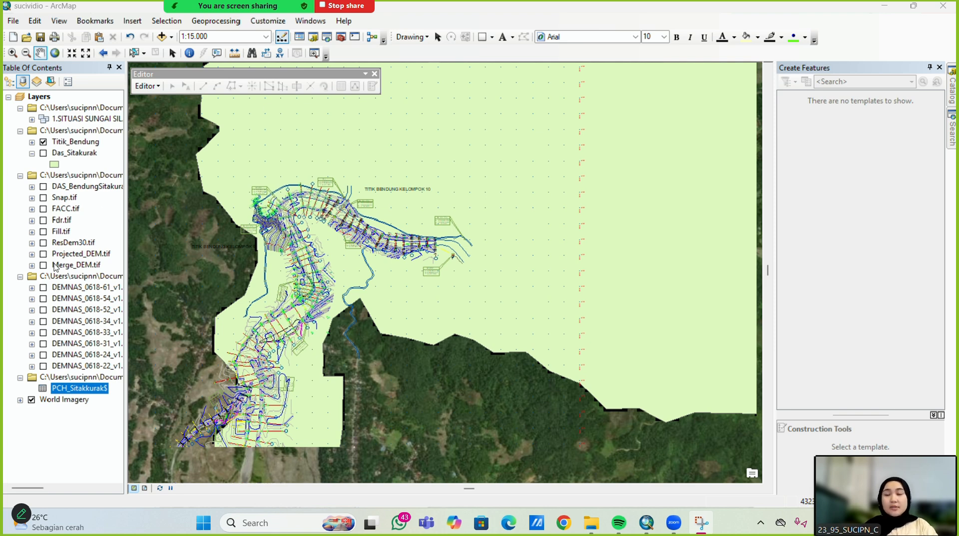
# Start displaying the PCH_Sitakkurak$ table as XY data, with Longitude as X, Latitude as Y and no Z field
pyautogui.rightClick(75, 393)
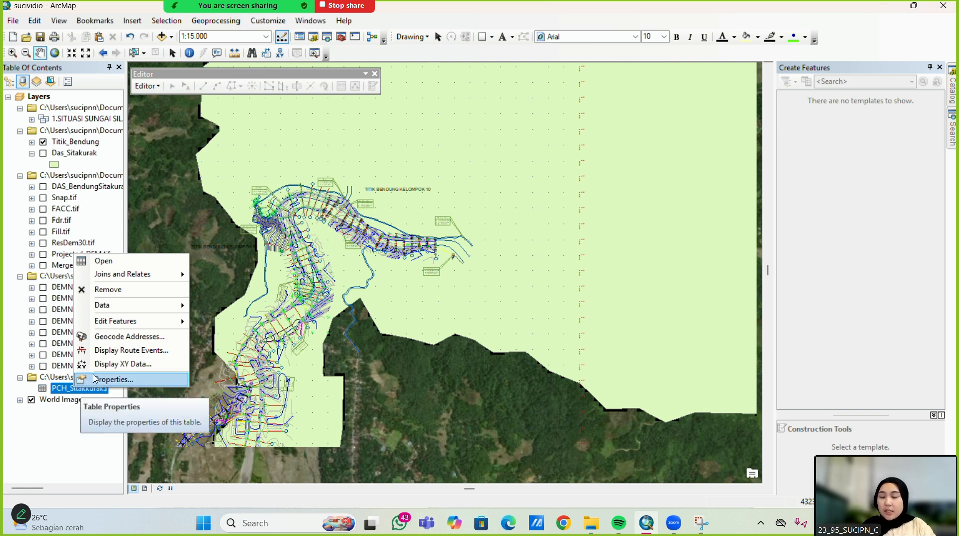
pyautogui.click(118, 370)
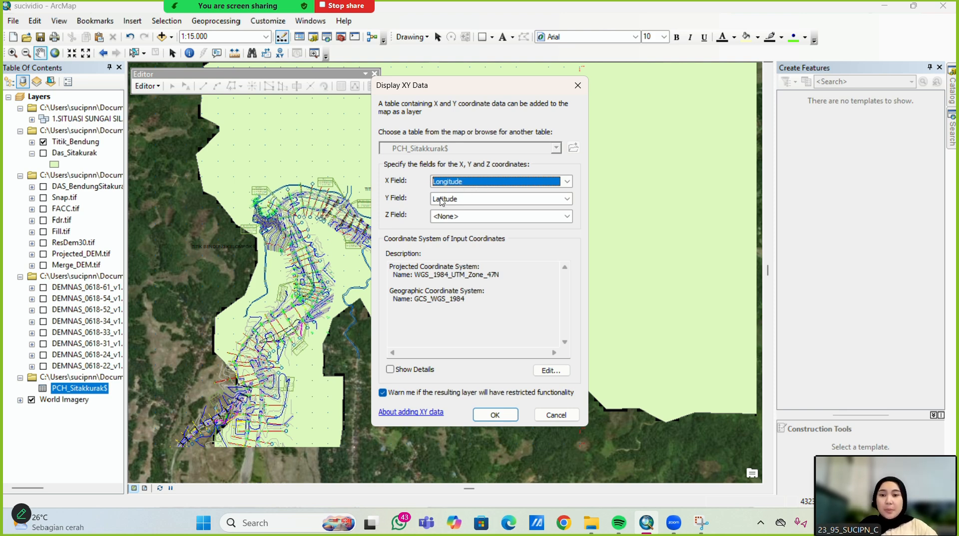
pyautogui.click(458, 200)
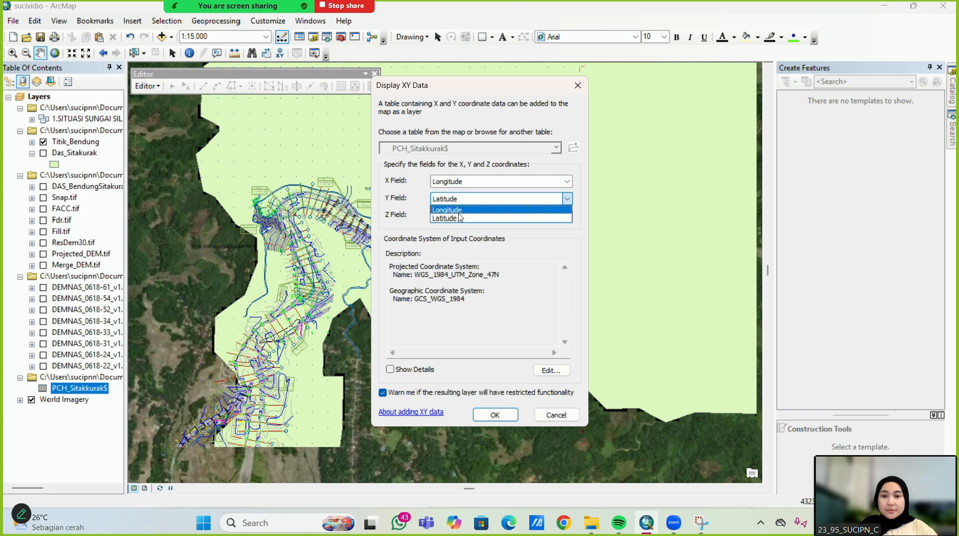
pyautogui.click(459, 218)
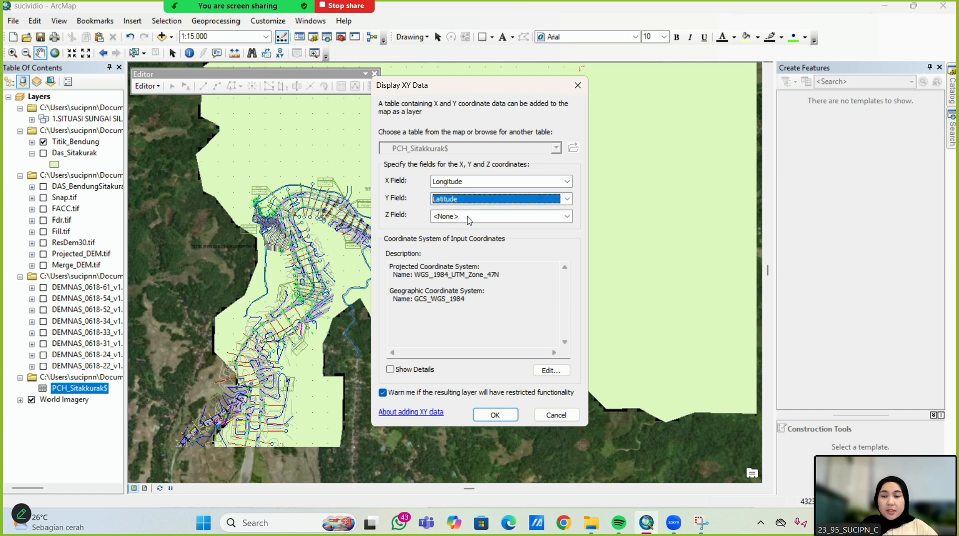
pyautogui.click(468, 218)
pyautogui.click(469, 227)
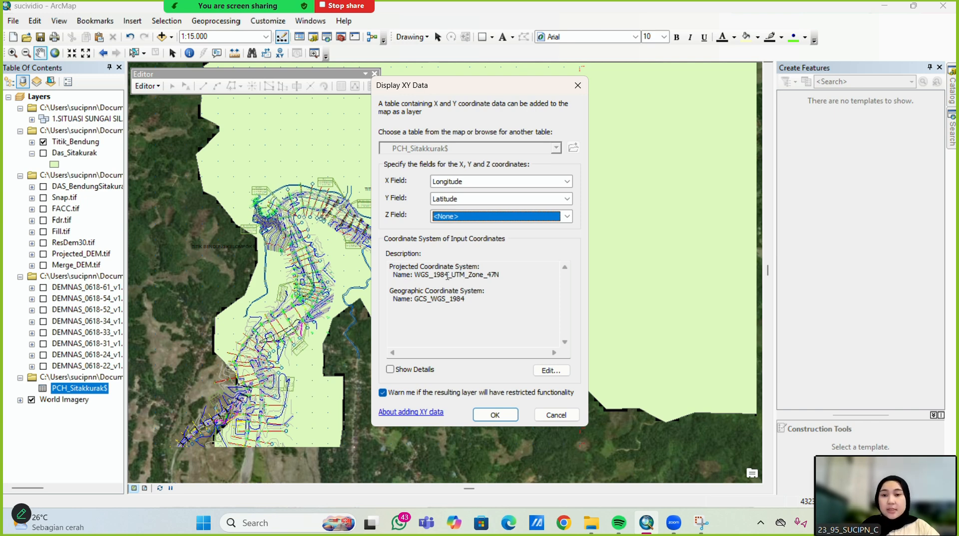
# Set the input coordinate system to geographic WGS 1984 and create the XY event layer from the rain station table
pyautogui.press('super+shift+s')
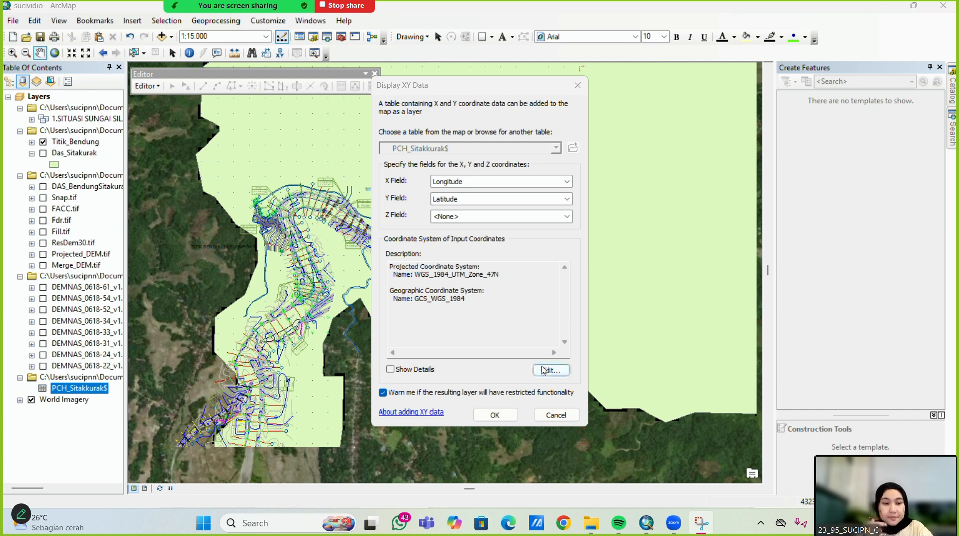
pyautogui.click(542, 371)
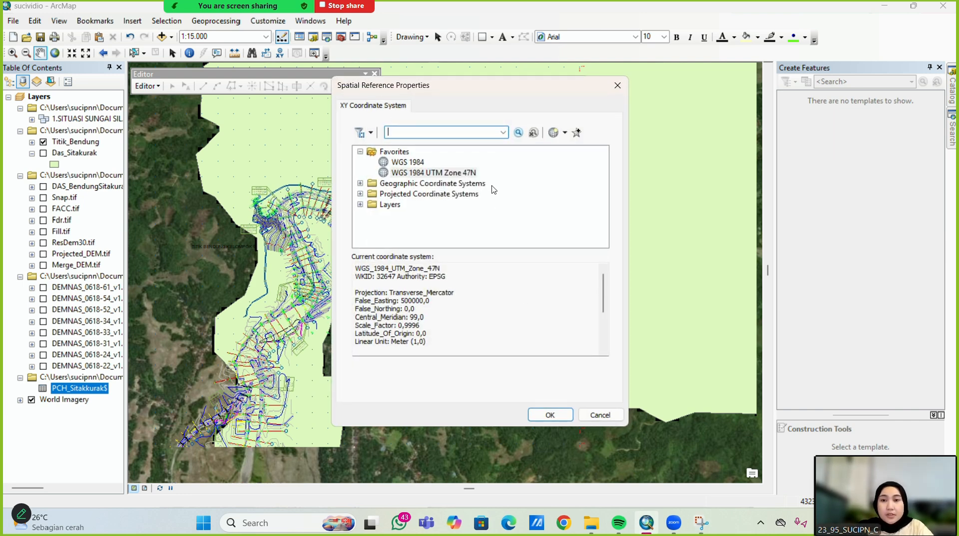
pyautogui.click(407, 164)
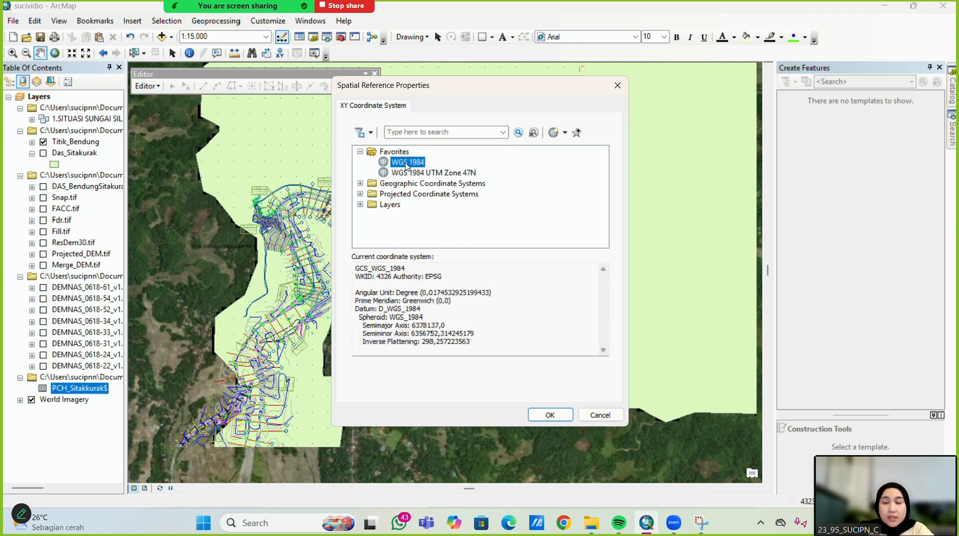
pyautogui.click(542, 415)
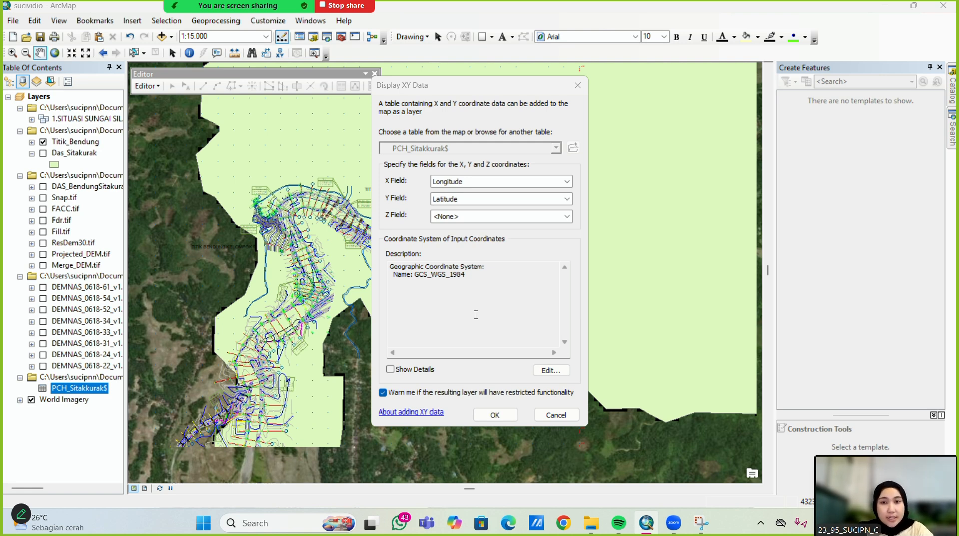
pyautogui.click(481, 415)
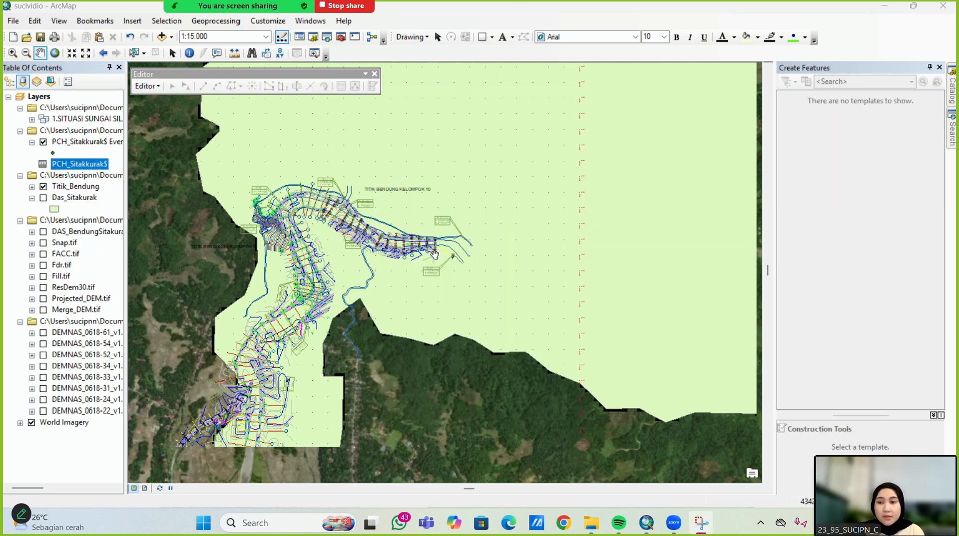
# Examine where the rain station points lie on the map relative to the Das_Sitakurak watershed and the river
pyautogui.click(585, 200)
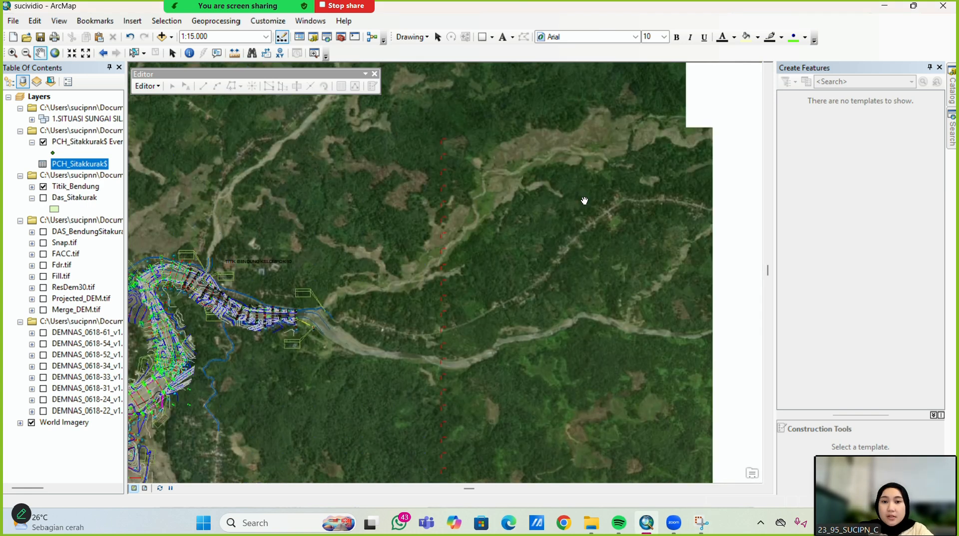
pyautogui.click(574, 207)
pyautogui.moveTo(520, 226); pyautogui.dragTo(539, 216)
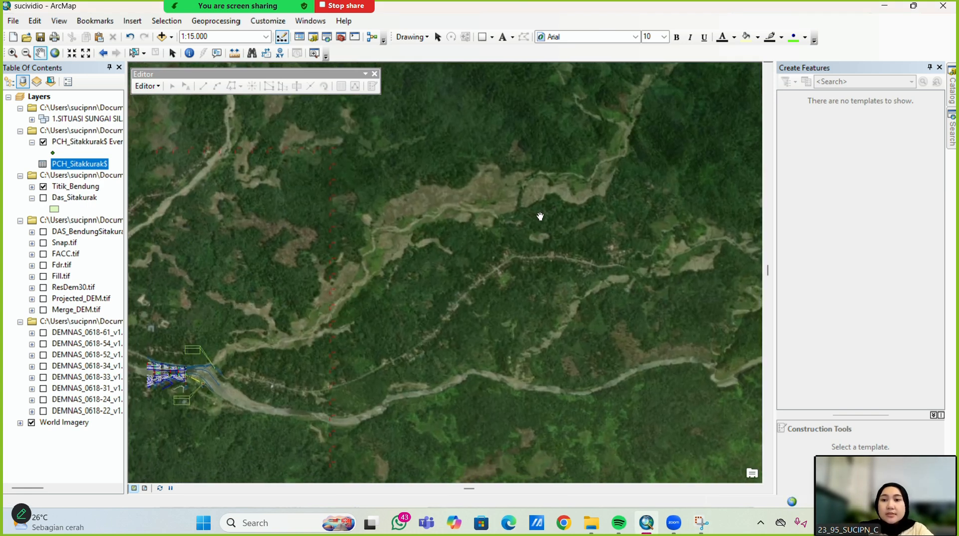
pyautogui.moveTo(405, 222); pyautogui.dragTo(629, 208)
pyautogui.moveTo(562, 312); pyautogui.dragTo(478, 325)
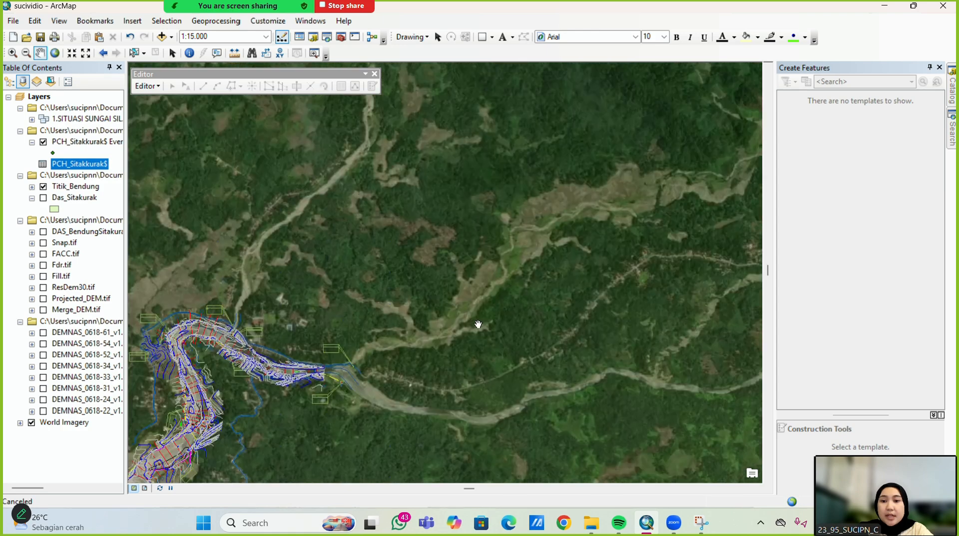
pyautogui.moveTo(410, 325); pyautogui.dragTo(520, 224)
pyautogui.moveTo(421, 281)
pyautogui.mouseDown()
pyautogui.moveTo(525, 204)
pyautogui.moveTo(525, 167)
pyautogui.mouseUp()
pyautogui.moveTo(589, 241)
pyautogui.mouseDown()
pyautogui.moveTo(524, 248)
pyautogui.moveTo(532, 175)
pyautogui.moveTo(511, 231)
pyautogui.mouseUp()
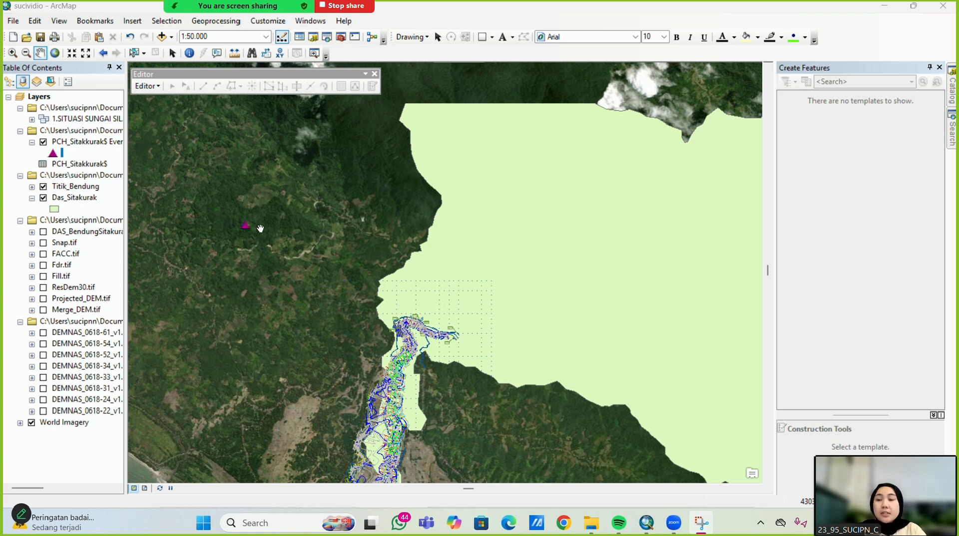
pyautogui.moveTo(260, 228); pyautogui.dragTo(173, 206)
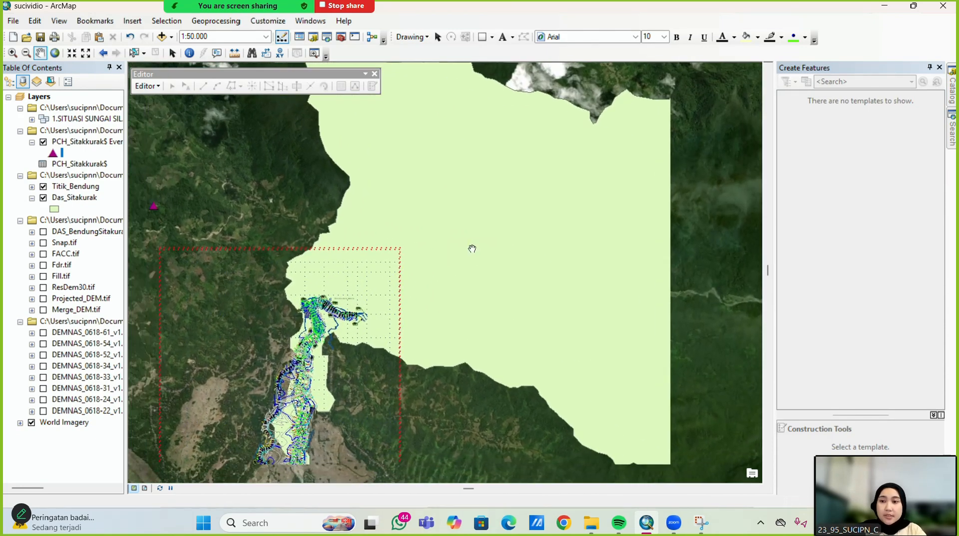
pyautogui.moveTo(527, 154); pyautogui.dragTo(484, 214)
pyautogui.moveTo(543, 182); pyautogui.dragTo(345, 163)
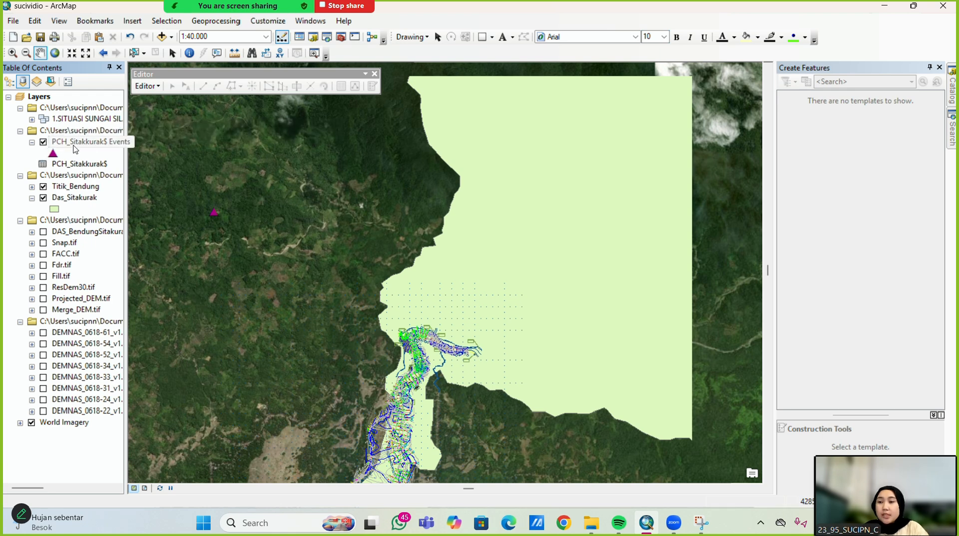
# Start exporting all features of the PCH_Sitakkurak$ Events layer in its source coordinate system and browse for the output location
pyautogui.click(118, 143)
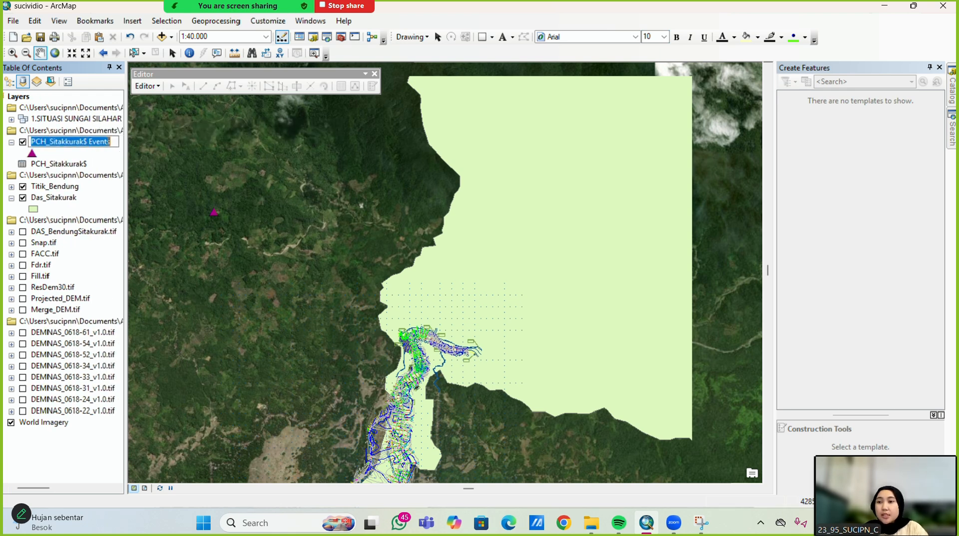
pyautogui.click(105, 154)
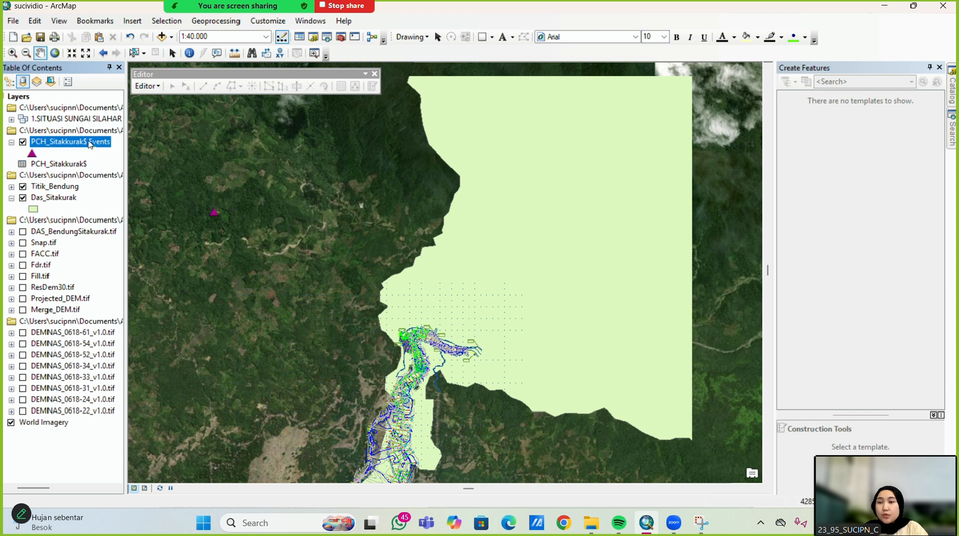
pyautogui.rightClick(90, 144)
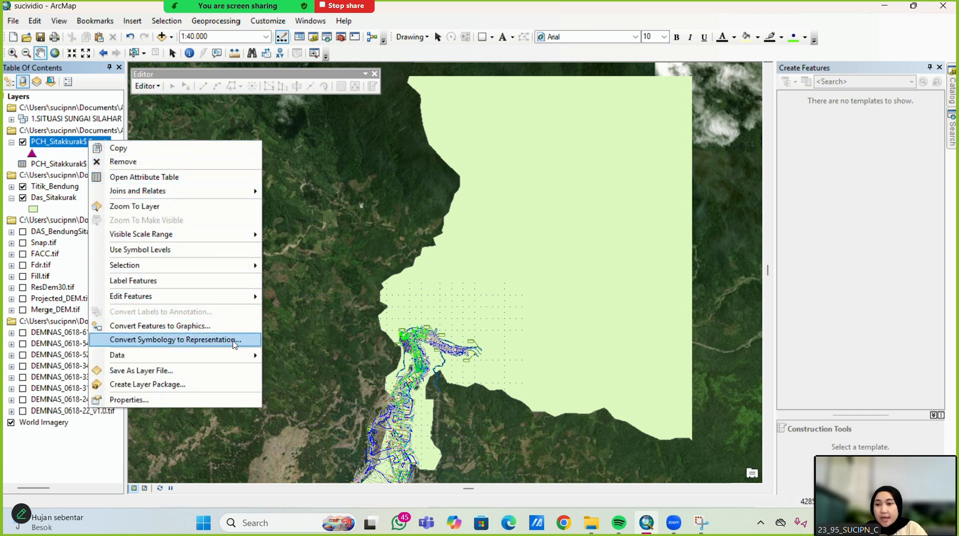
pyautogui.moveTo(241, 359)
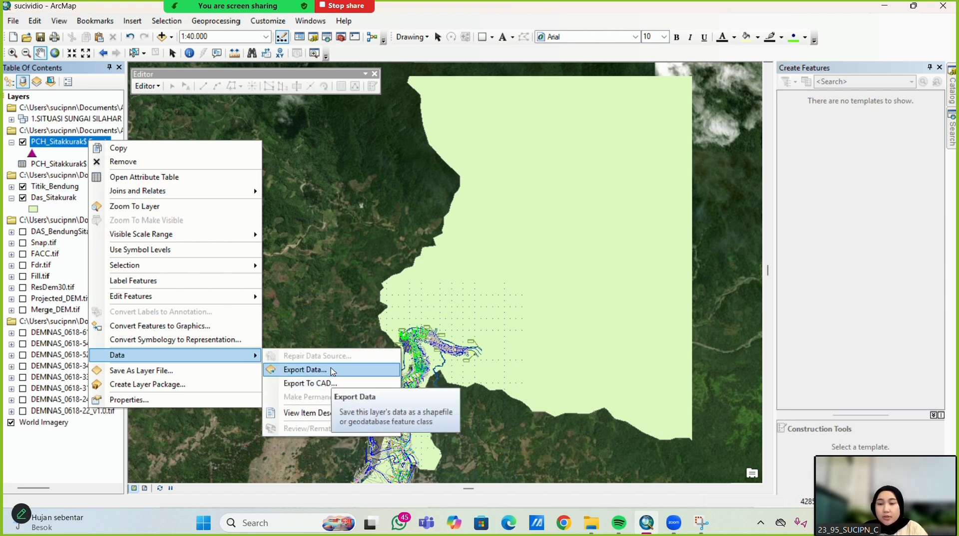
pyautogui.click(333, 370)
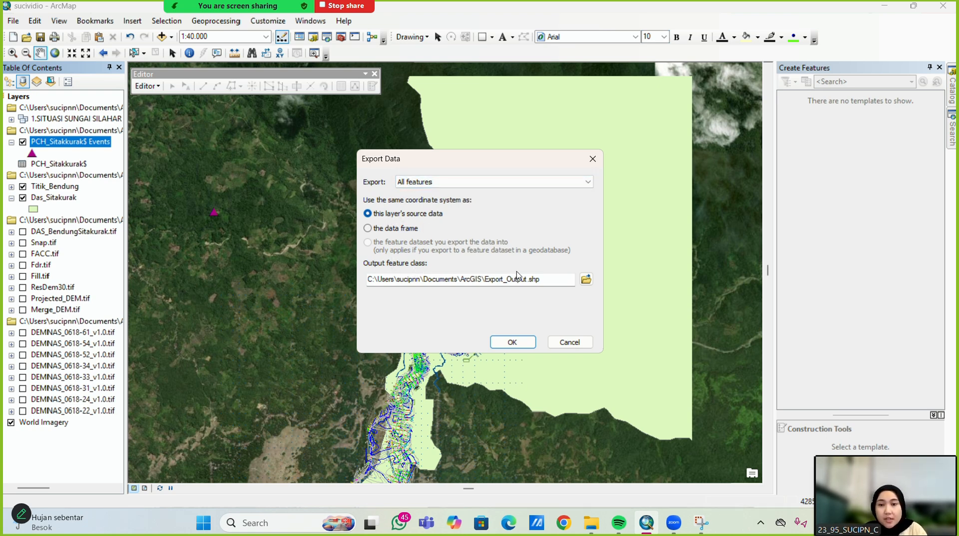
pyautogui.click(586, 279)
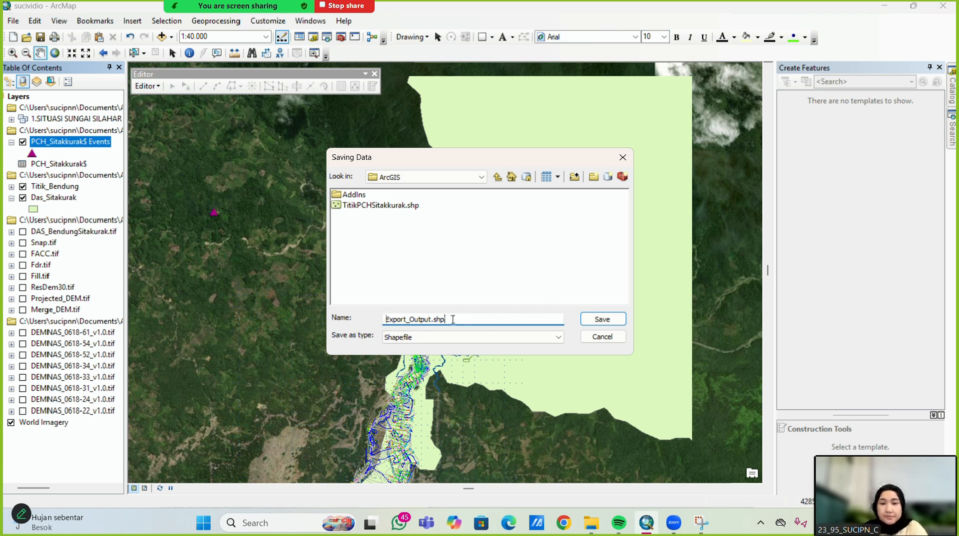
# Try to name the output shapefile TitikPchSitakurak in the TUBES GIS folder
pyautogui.moveTo(447, 319); pyautogui.dragTo(388, 317)
pyautogui.press('BackSpace')
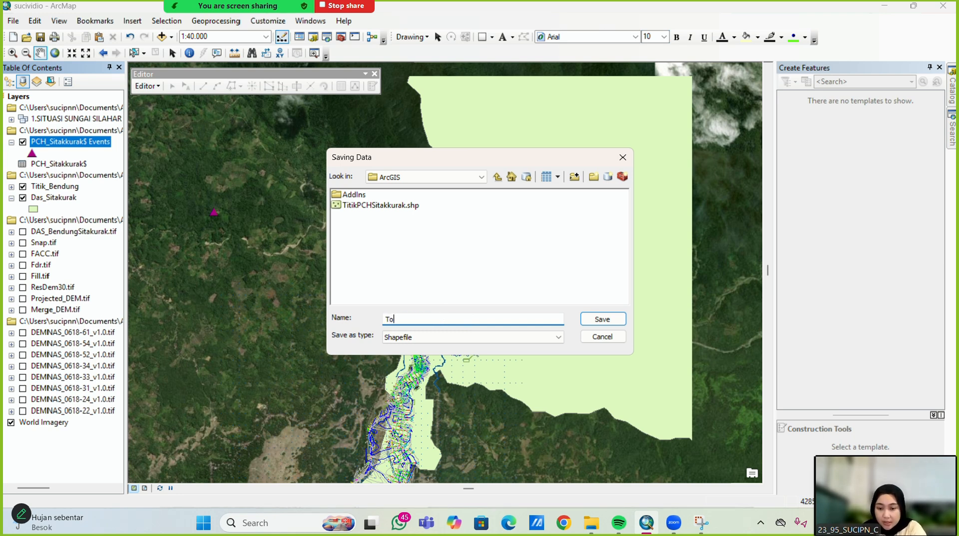
pyautogui.write('Titik')
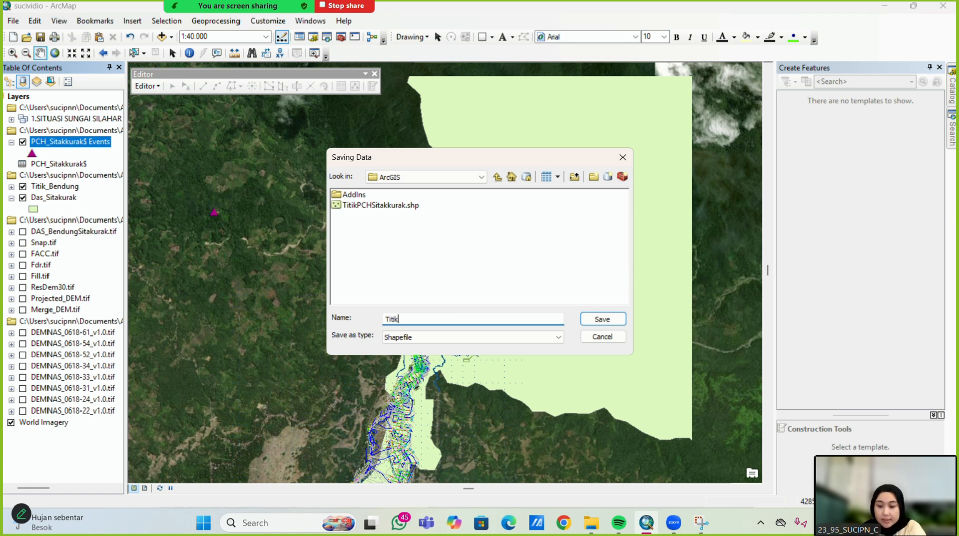
pyautogui.write('_s')
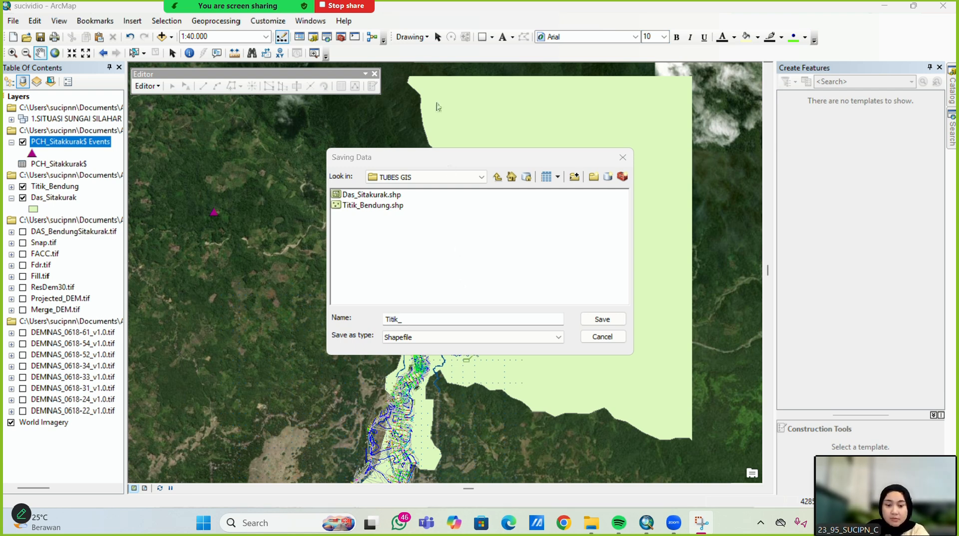
pyautogui.click(413, 320)
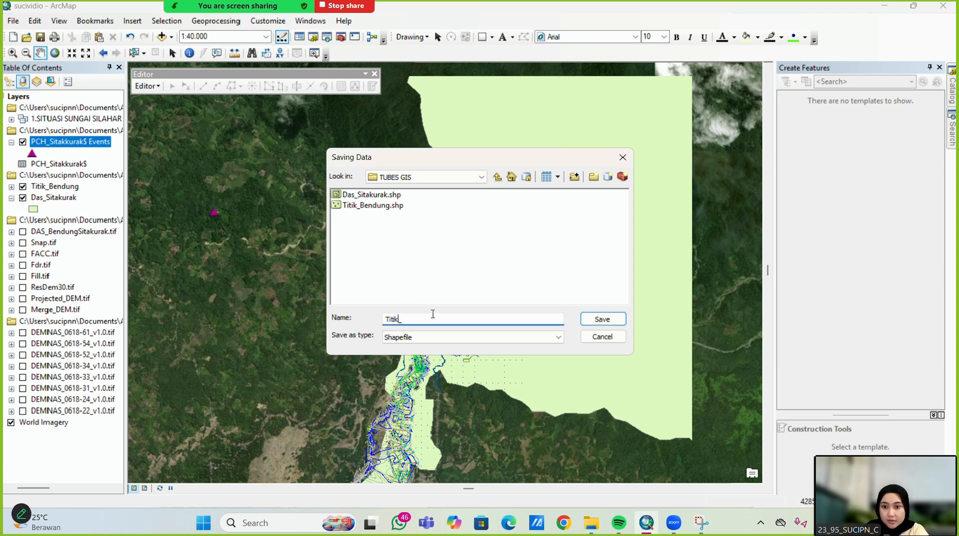
pyautogui.click(408, 16)
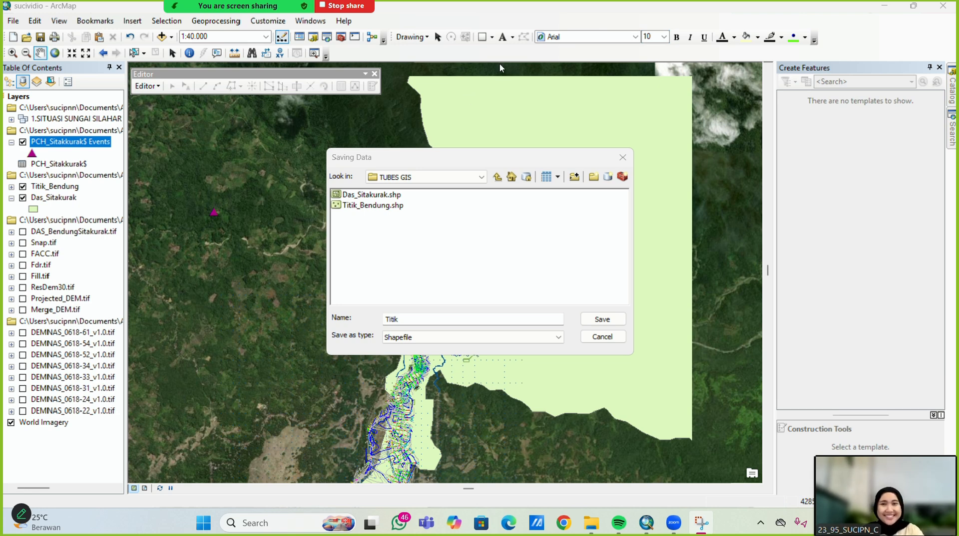
pyautogui.click(433, 317)
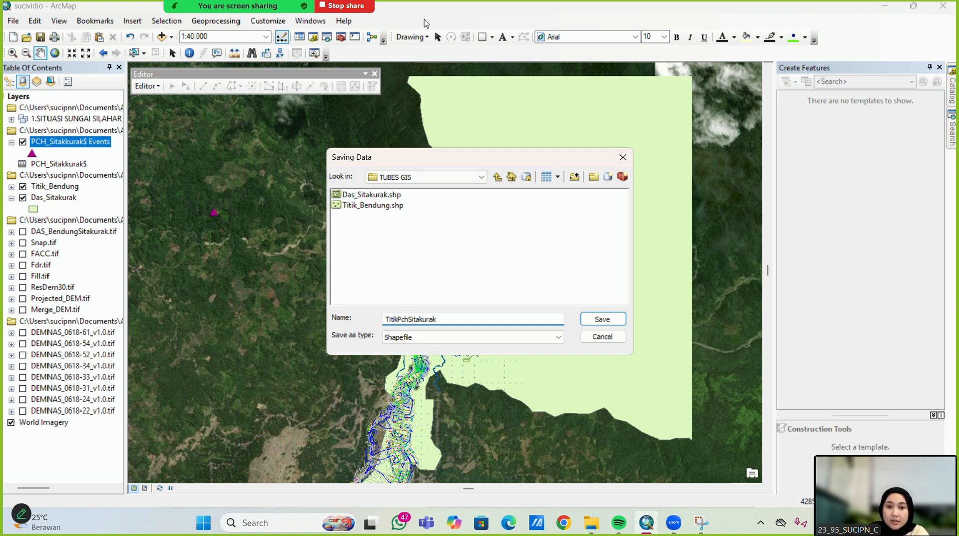
pyautogui.click(417, 19)
pyautogui.click(460, 319)
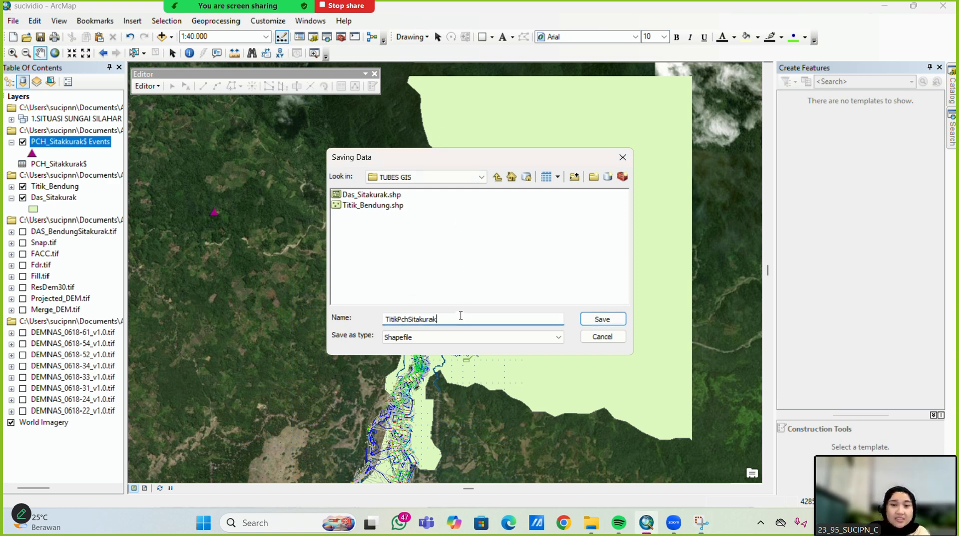
pyautogui.click(408, 17)
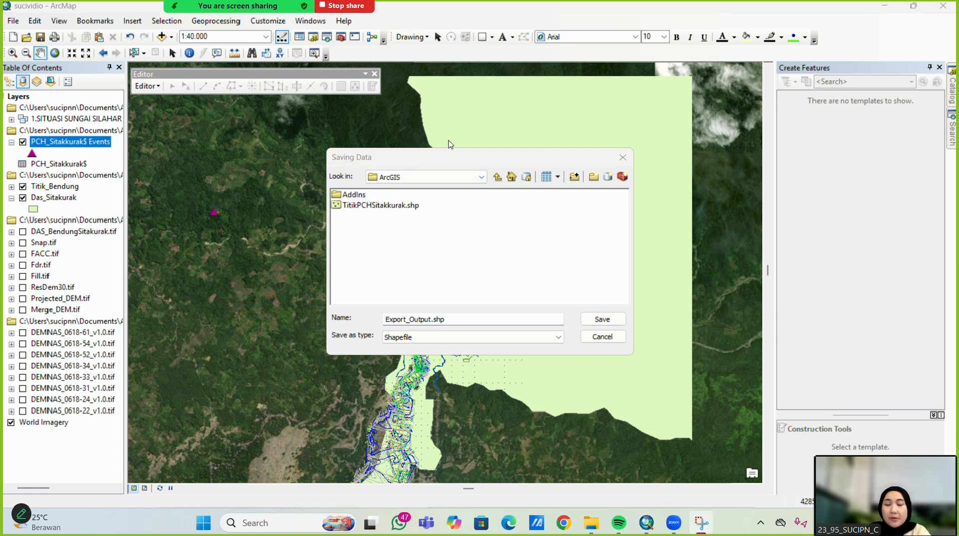
pyautogui.click(453, 178)
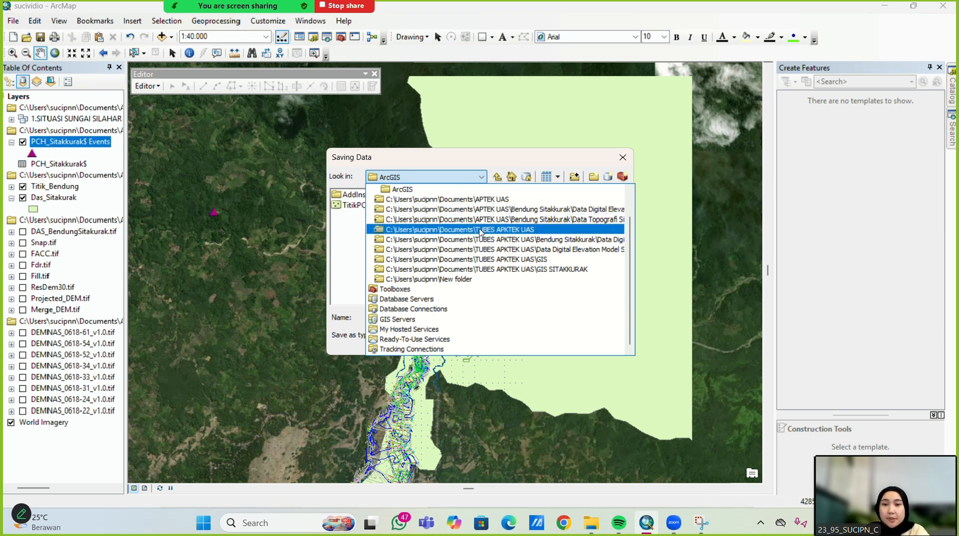
pyautogui.click(480, 230)
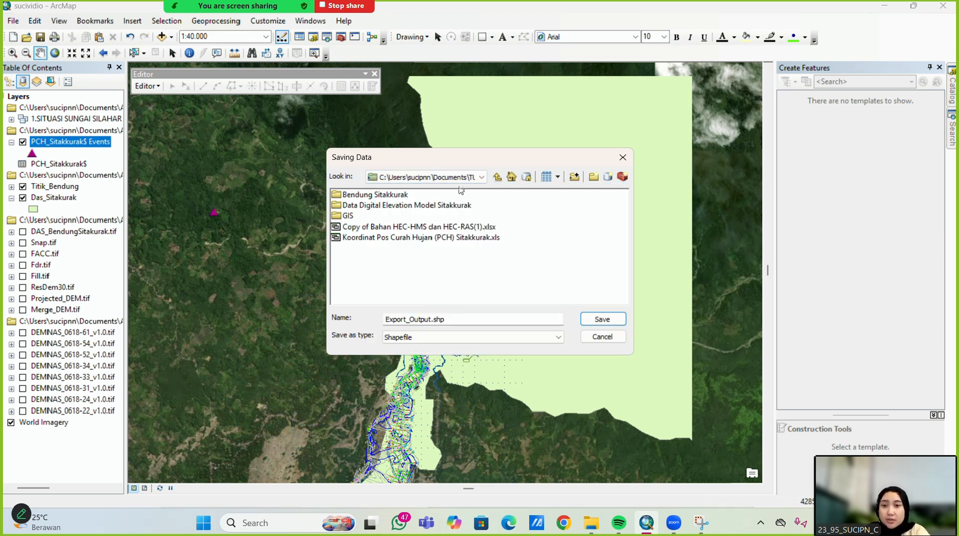
pyautogui.doubleClick(349, 216)
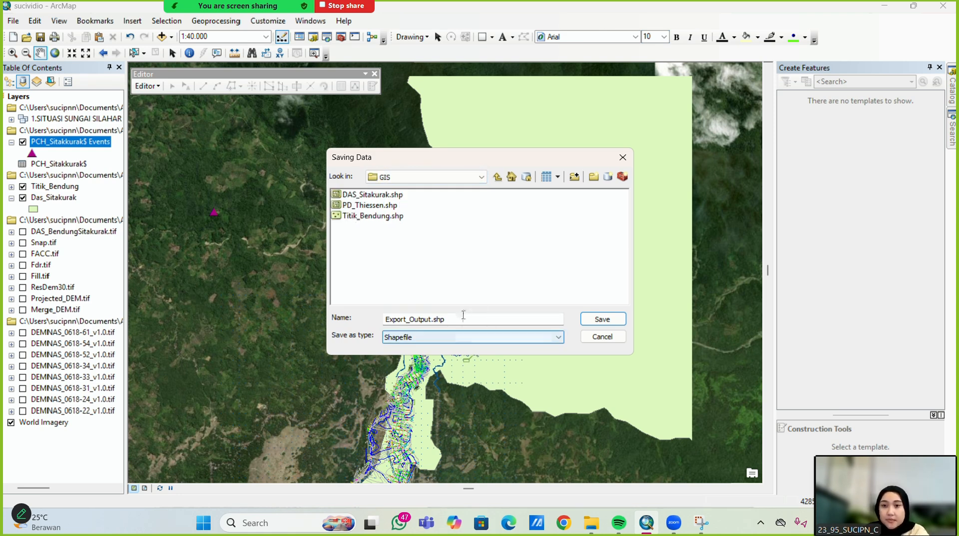
pyautogui.click(430, 320)
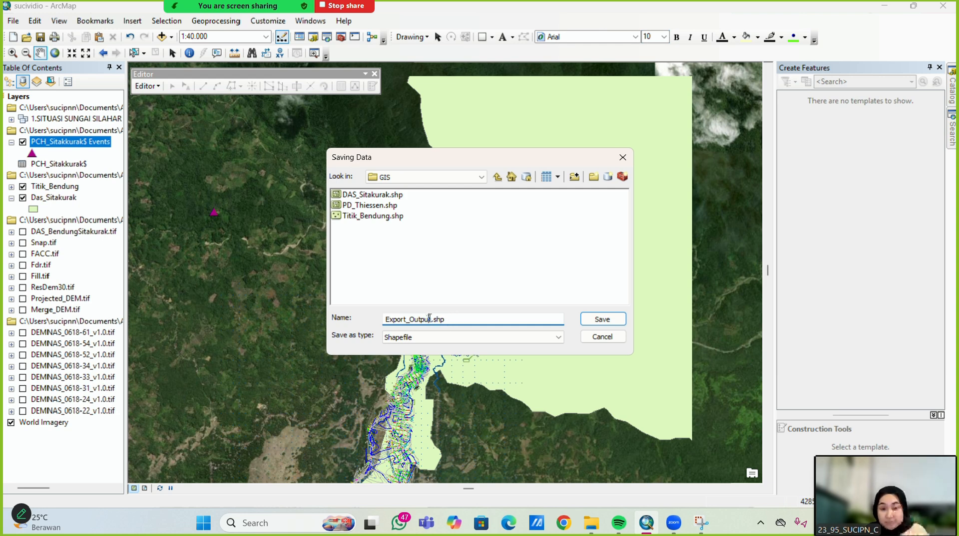
pyautogui.write('T')
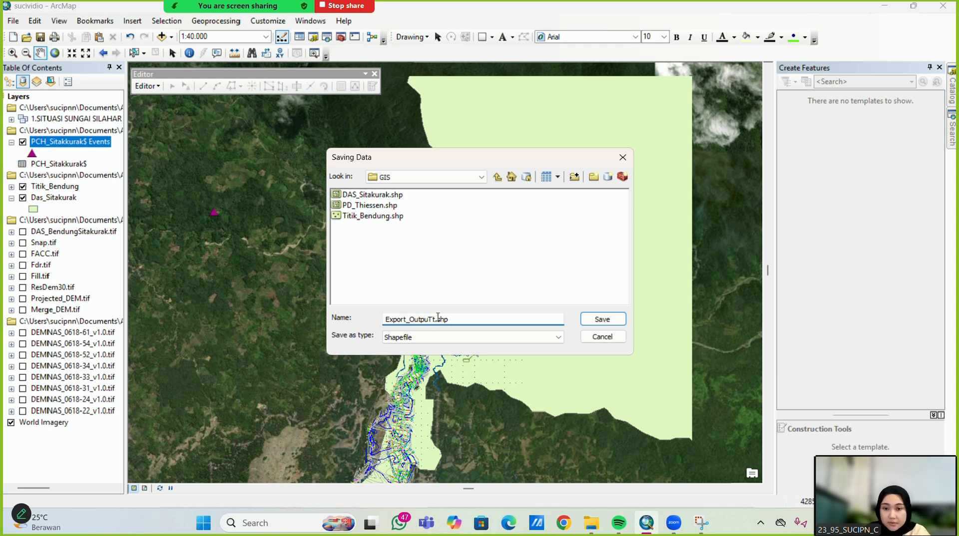
pyautogui.press('BackSpace')
pyautogui.press('BackSpace')
pyautogui.press('BackSpace')
pyautogui.press('BackSpace')
pyautogui.press('BackSpace')
pyautogui.press('BackSpace')
pyautogui.press('BackSpace')
pyautogui.press('BackSpace')
pyautogui.press('BackSpace')
pyautogui.press('BackSpace')
pyautogui.press('BackSpace')
pyautogui.press('BackSpace')
pyautogui.press('BackSpace')
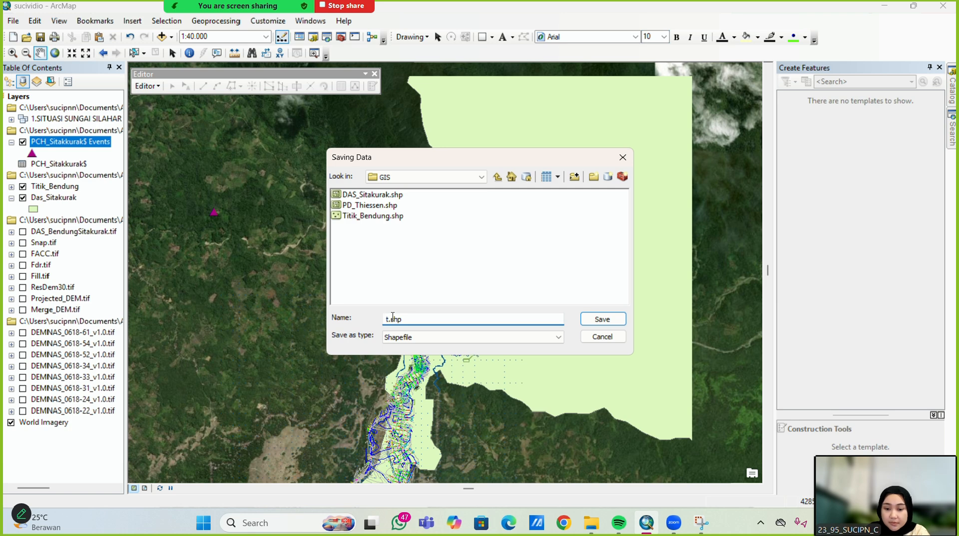
pyautogui.write('Titikt')
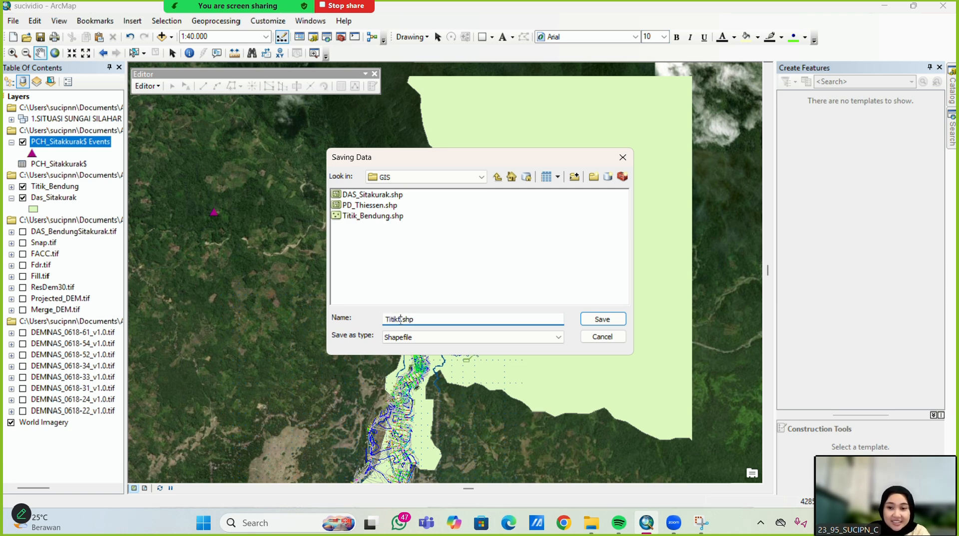
pyautogui.write('Shp')
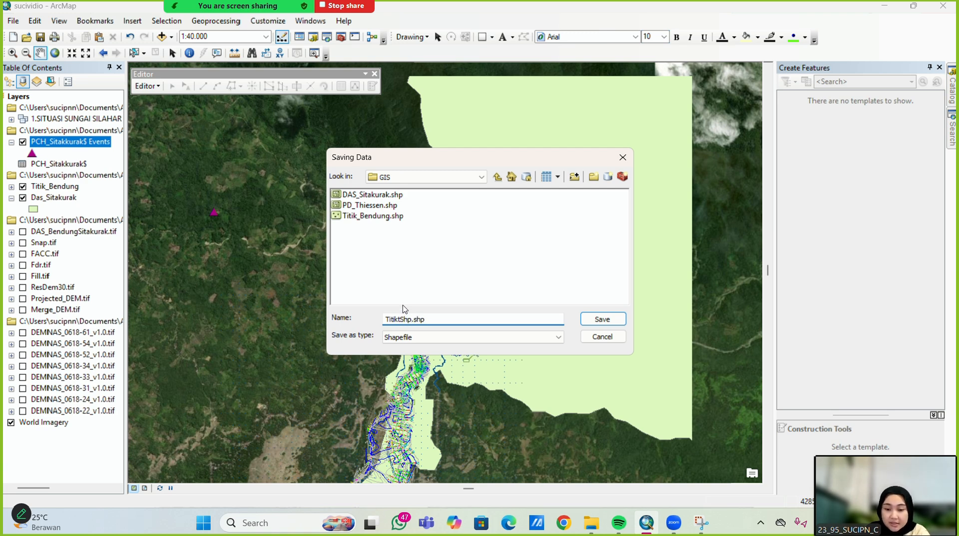
pyautogui.write('.')
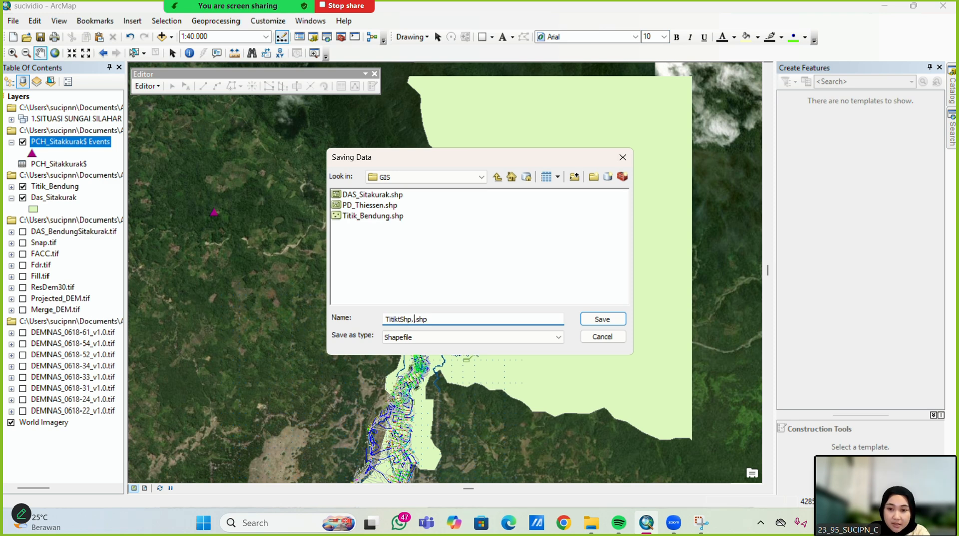
pyautogui.press('BackSpace')
pyautogui.press('BackSpace')
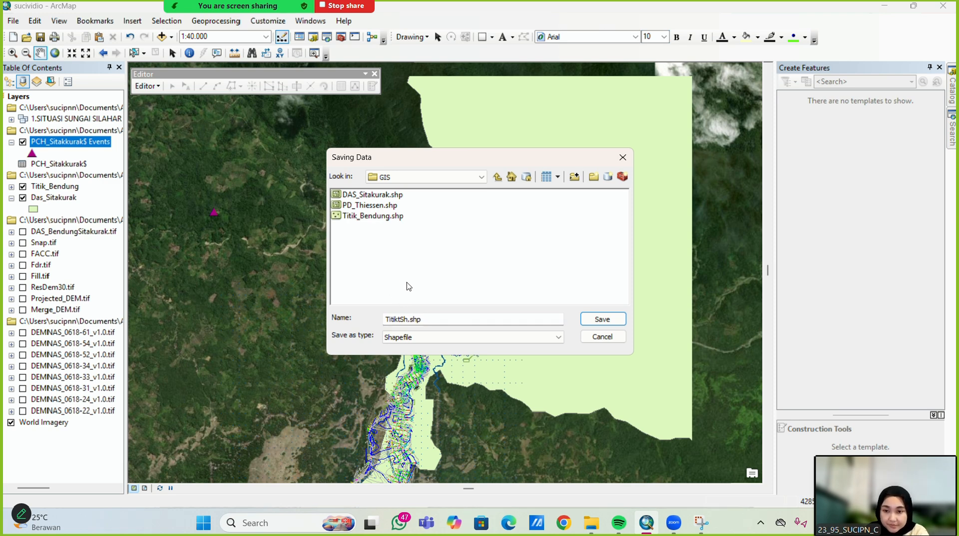
pyautogui.press('Return')
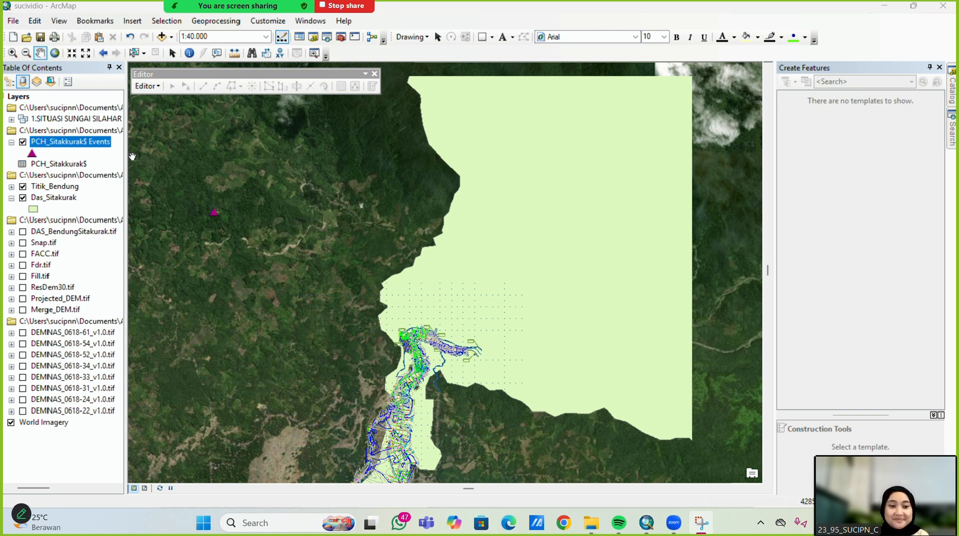
# Start exporting all features of PCH_Sitakkurak$ Events in the source coordinate system and choose the GIS folder within TUBES APKTEK UAS as output location
pyautogui.click(71, 145)
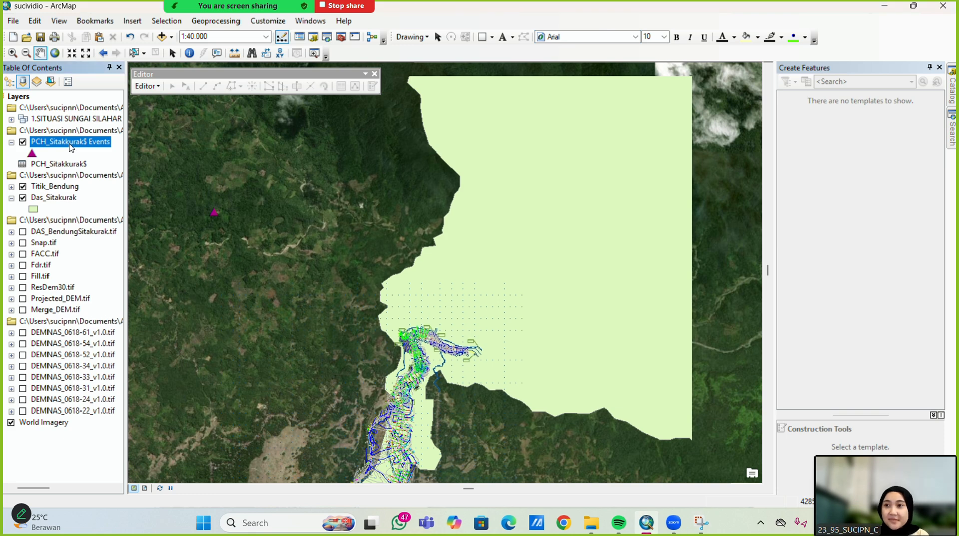
pyautogui.click(70, 145)
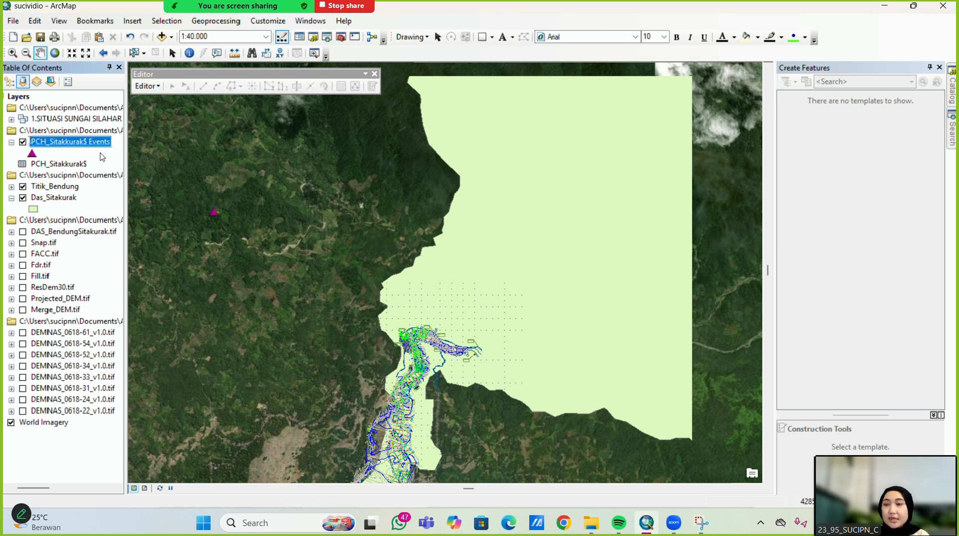
pyautogui.rightClick(92, 143)
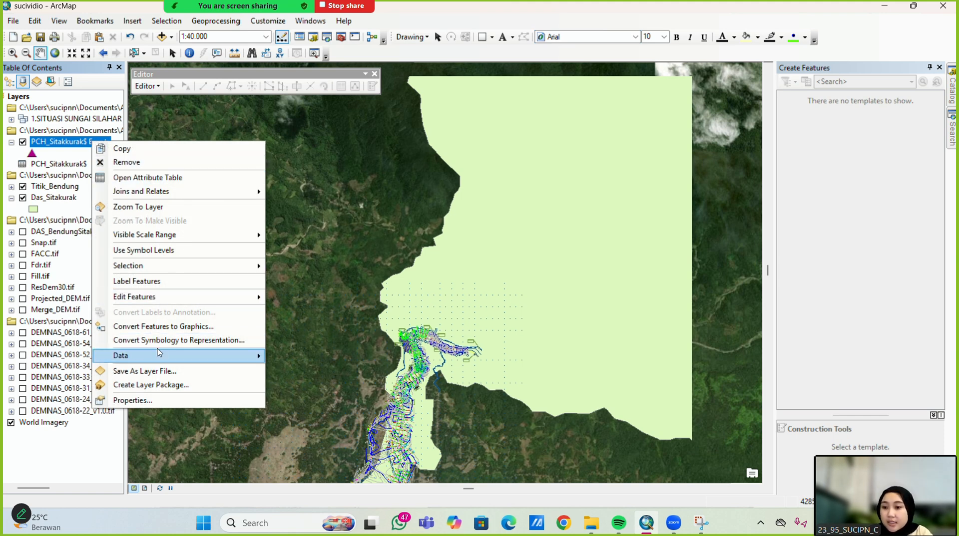
pyautogui.moveTo(161, 356)
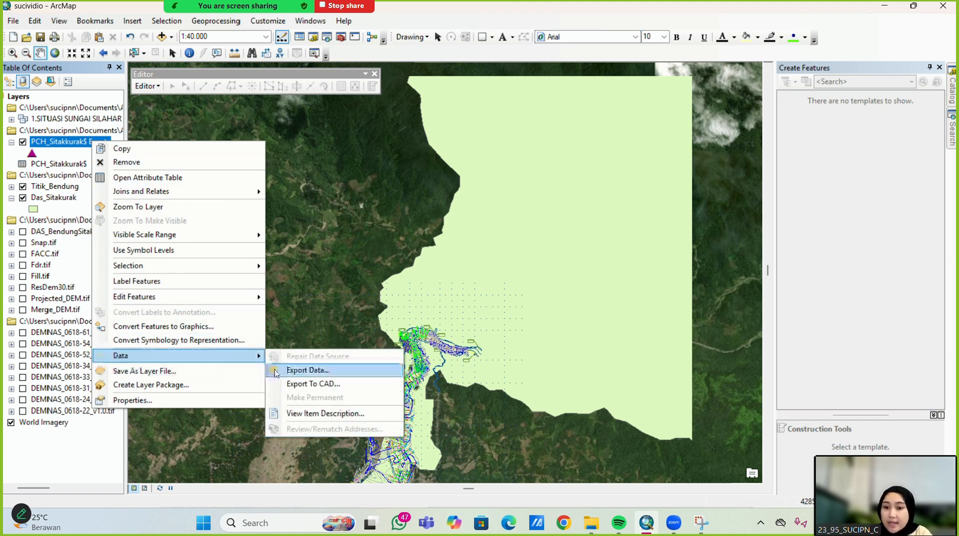
pyautogui.click(298, 371)
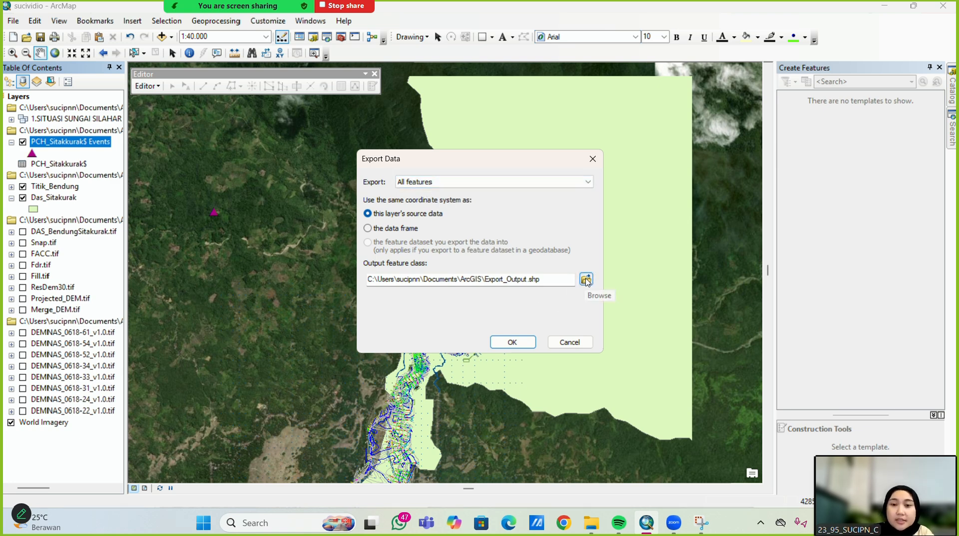
pyautogui.click(586, 279)
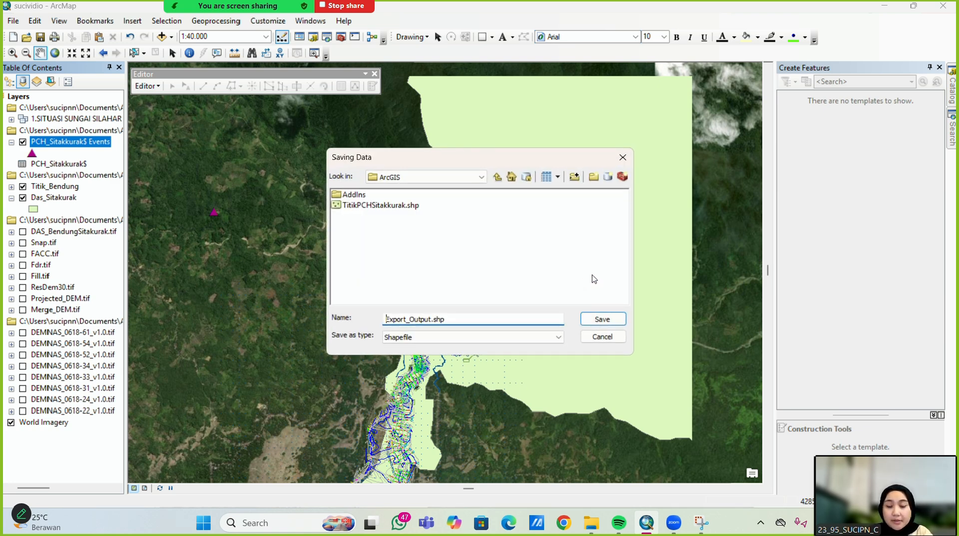
pyautogui.click(433, 320)
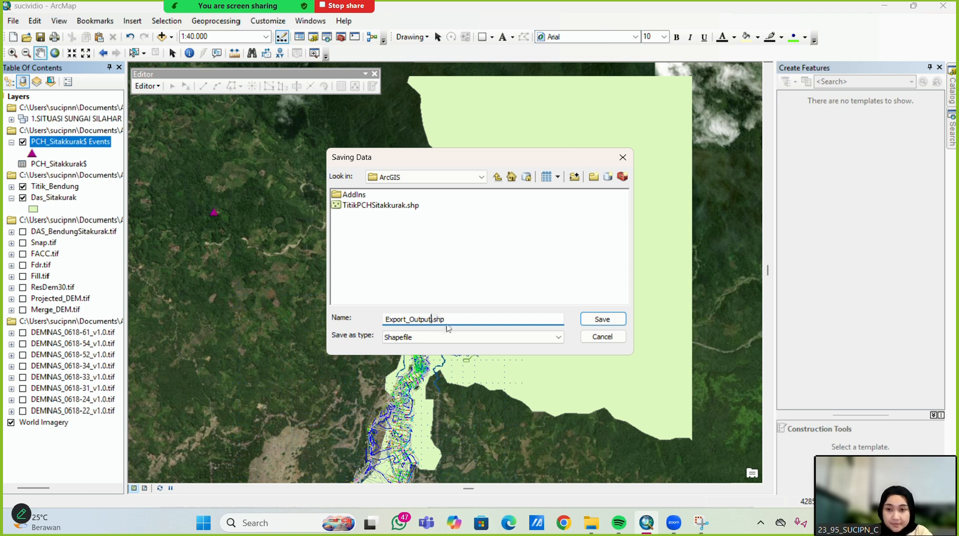
pyautogui.click(475, 178)
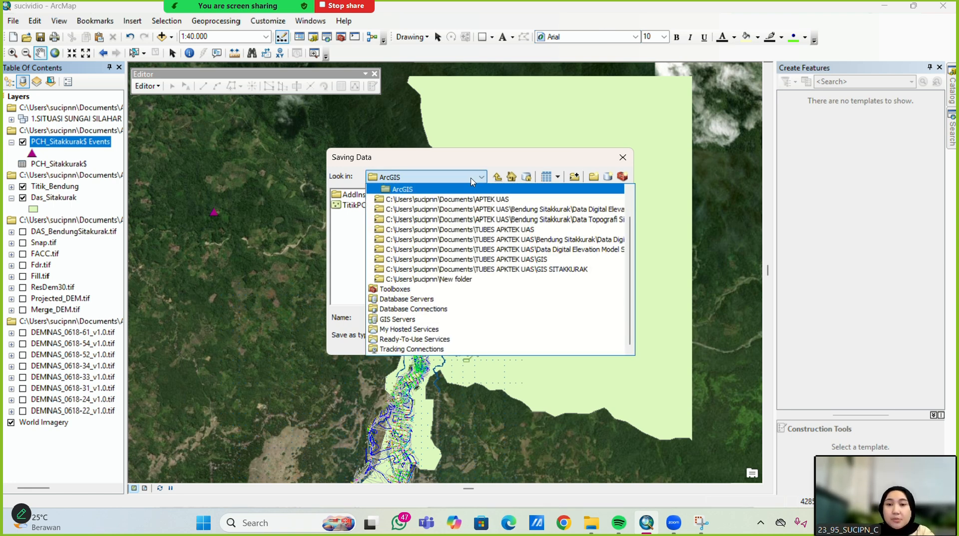
pyautogui.click(484, 230)
pyautogui.doubleClick(347, 216)
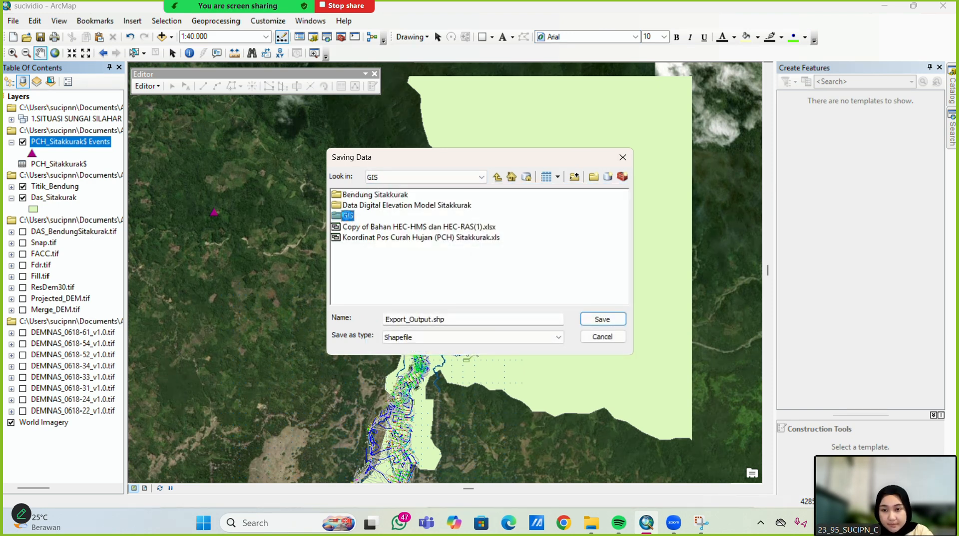
# Name the output TitikPchSitakurak.shp and save it with the Shapefile type
pyautogui.click(432, 319)
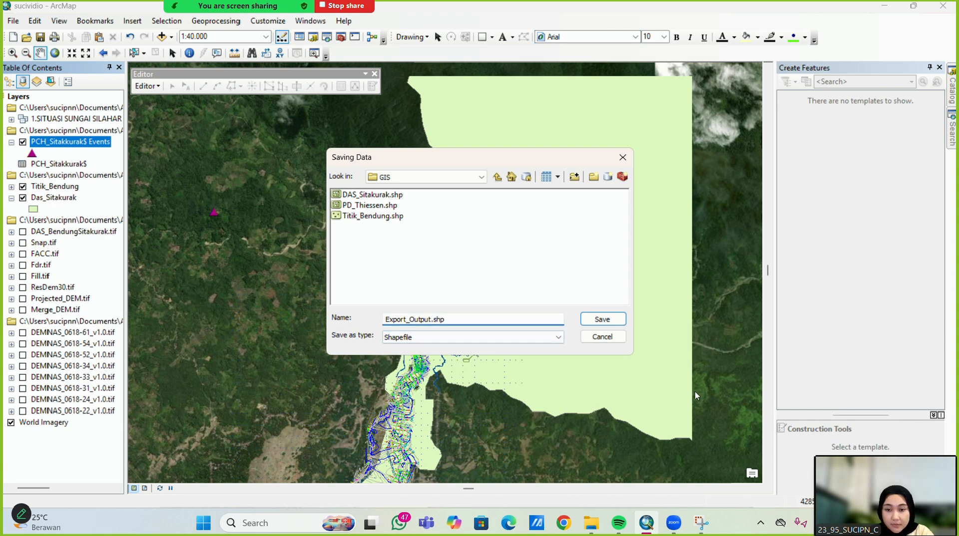
pyautogui.press('BackSpace')
pyautogui.press('BackSpace')
pyautogui.press('BackSpace')
pyautogui.press('BackSpace')
pyautogui.press('BackSpace')
pyautogui.press('BackSpace')
pyautogui.press('BackSpace')
pyautogui.press('BackSpace')
pyautogui.press('BackSpace')
pyautogui.press('BackSpace')
pyautogui.press('BackSpace')
pyautogui.press('BackSpace')
pyautogui.press('BackSpace')
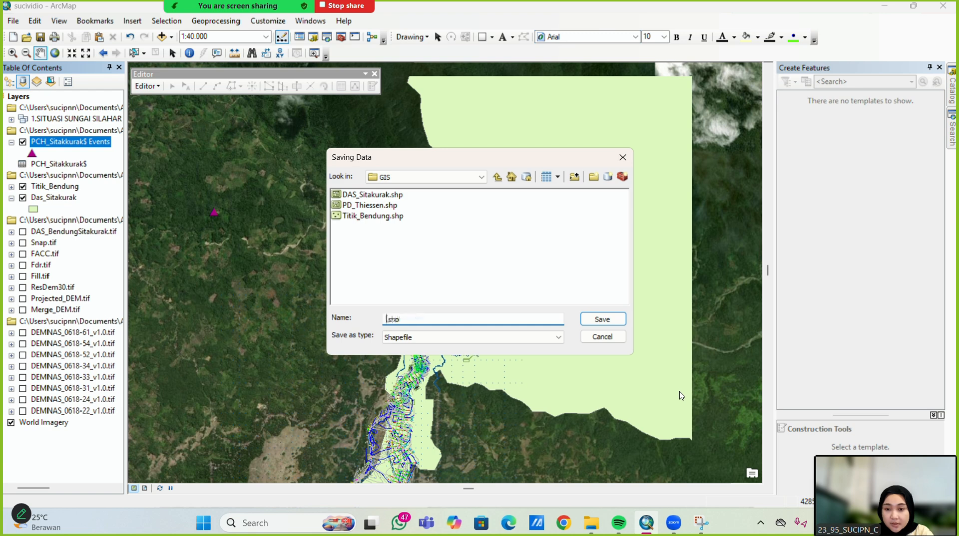
pyautogui.write('Titik')
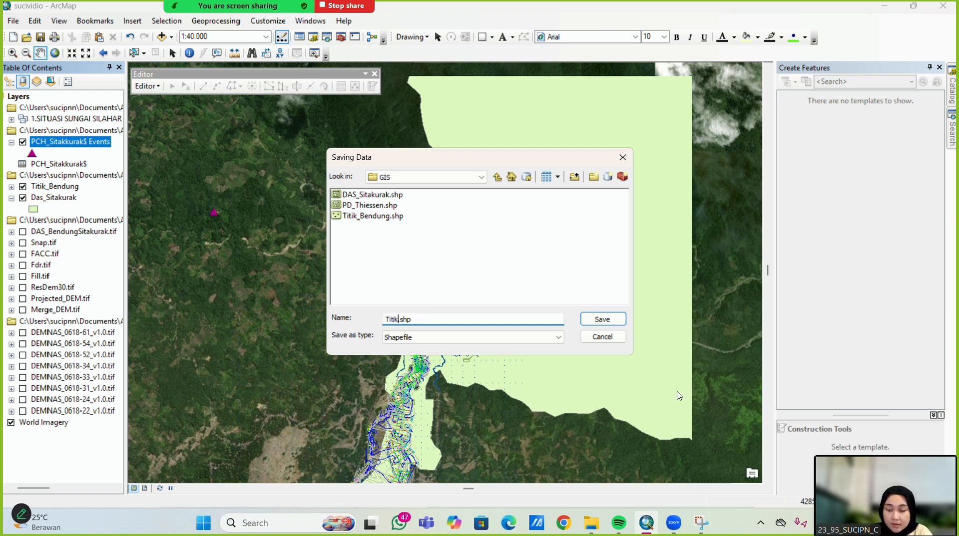
pyautogui.write('Pch')
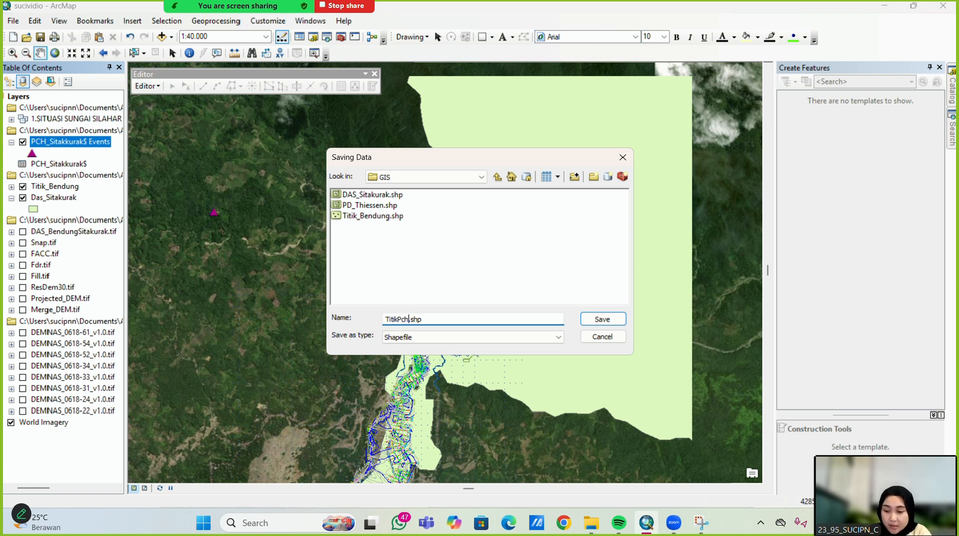
pyautogui.write('Sitakur')
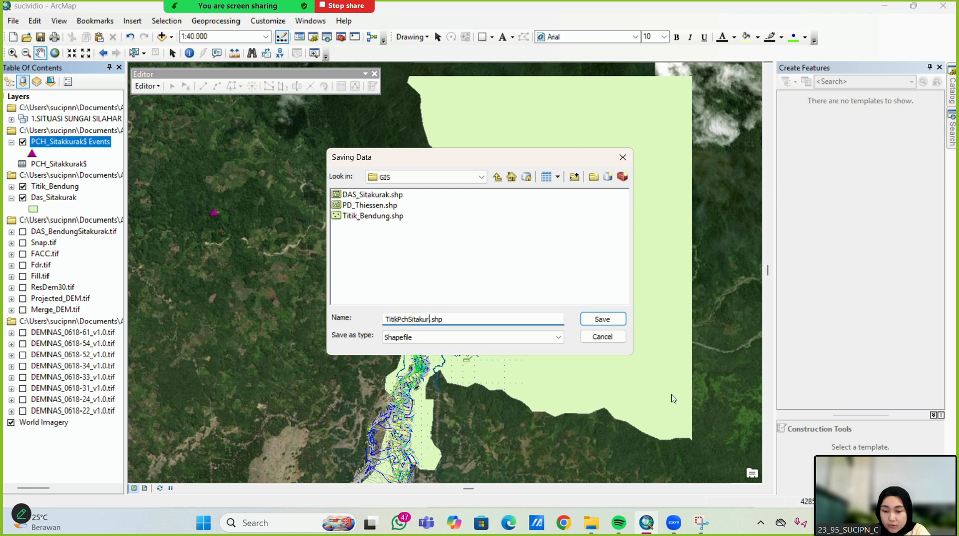
pyautogui.write('ak')
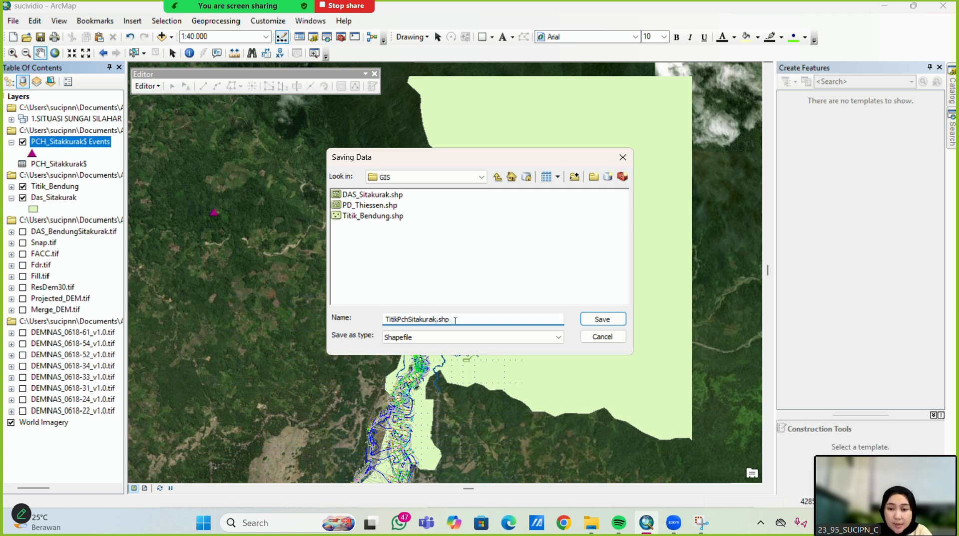
pyautogui.click(424, 337)
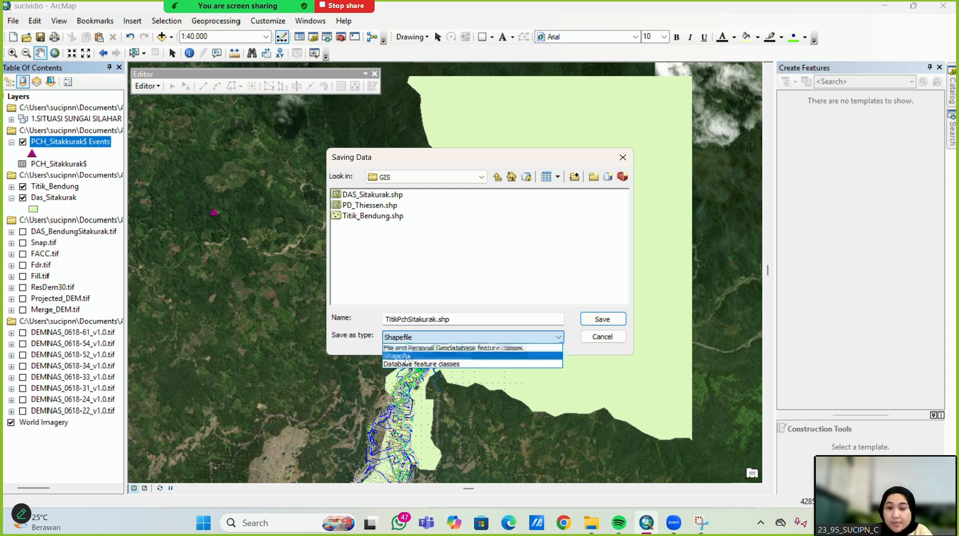
pyautogui.click(401, 358)
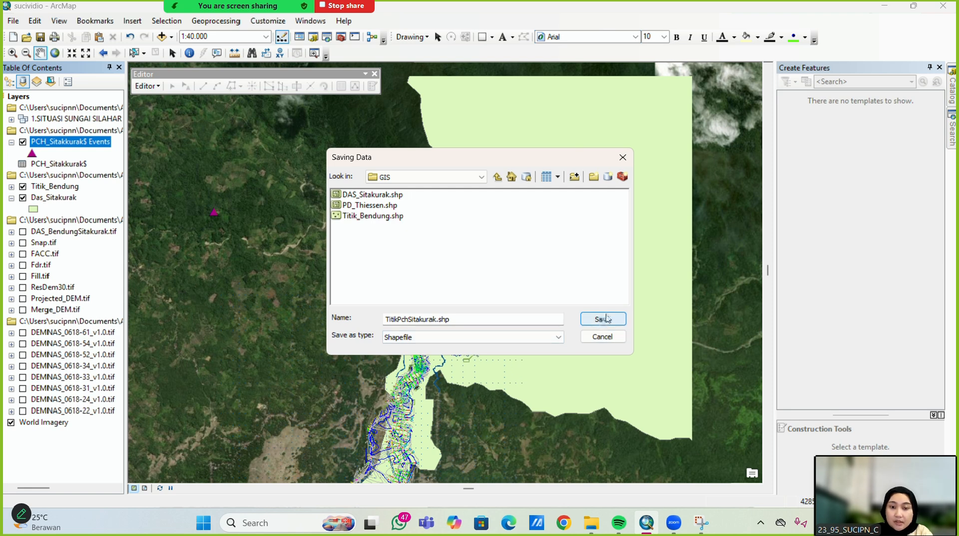
pyautogui.click(602, 320)
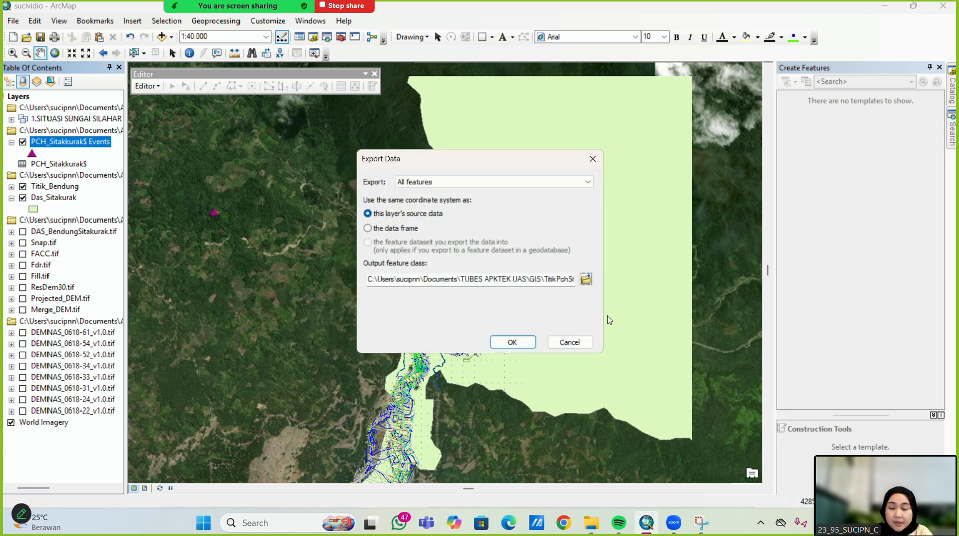
# Run the export of the rain station points and add the exported data to the map as a layer
pyautogui.click(512, 342)
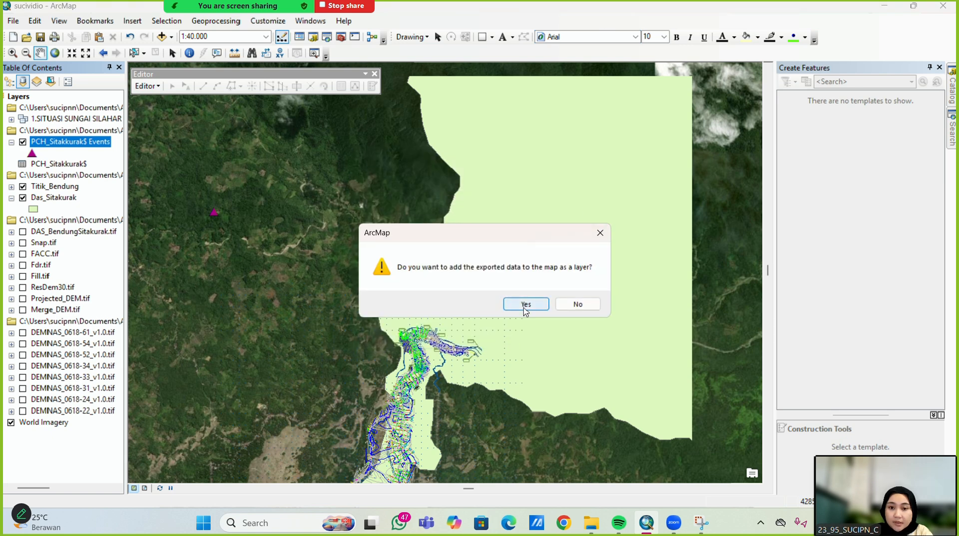
pyautogui.click(419, 24)
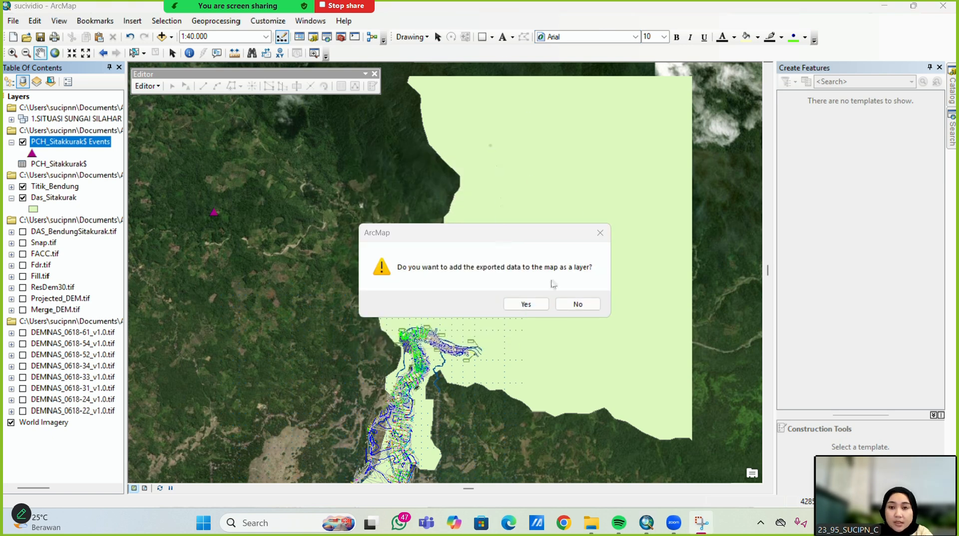
pyautogui.click(525, 304)
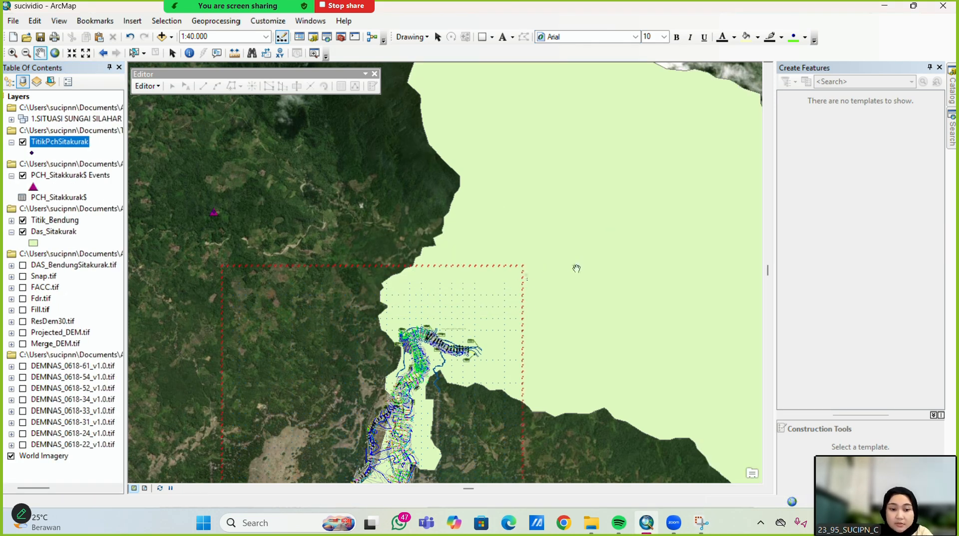
# Turn off the display of the exported TitikPchSitakurak layer while viewing the rain station point west of the watershed
pyautogui.moveTo(576, 268); pyautogui.dragTo(457, 260)
pyautogui.moveTo(597, 246); pyautogui.dragTo(867, 413)
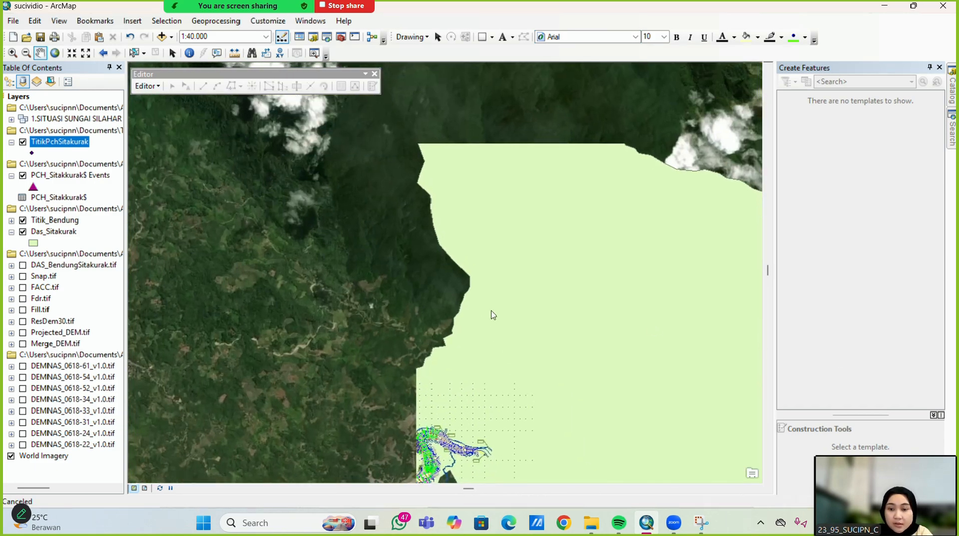
pyautogui.moveTo(358, 274); pyautogui.dragTo(526, 180)
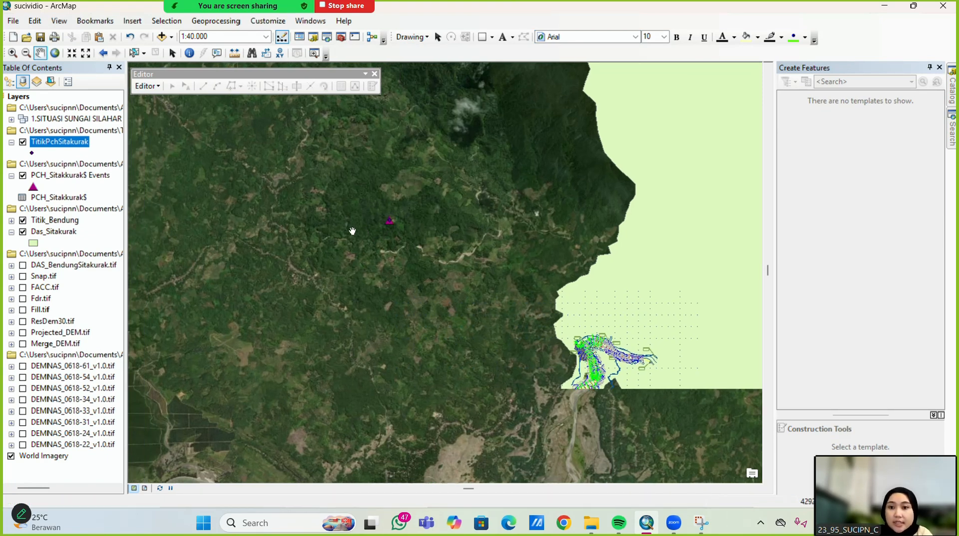
pyautogui.click(23, 142)
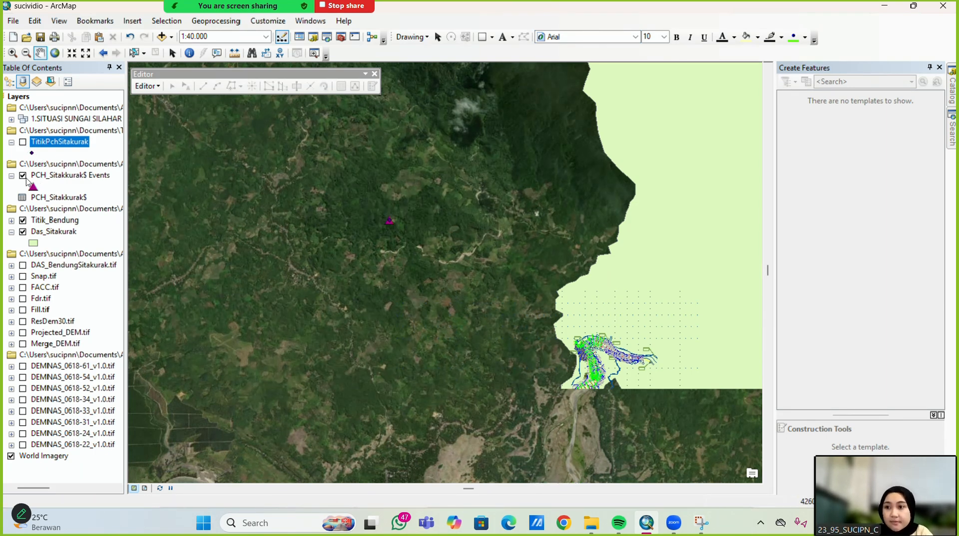
# Hide the PCH_Sitakkurak$ Events layer and display the exported TitikPchSitakurak layer to compare the rain station point's location
pyautogui.click(23, 175)
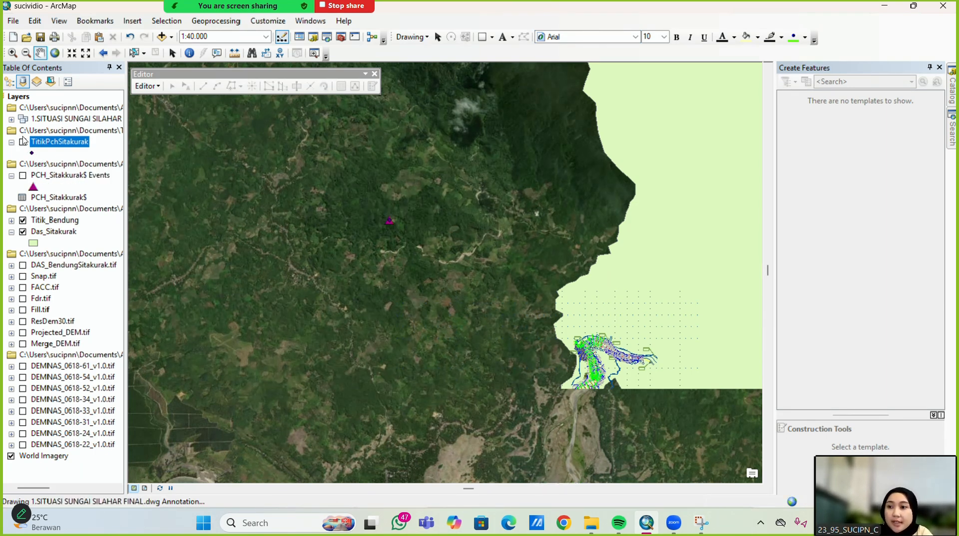
pyautogui.click(23, 142)
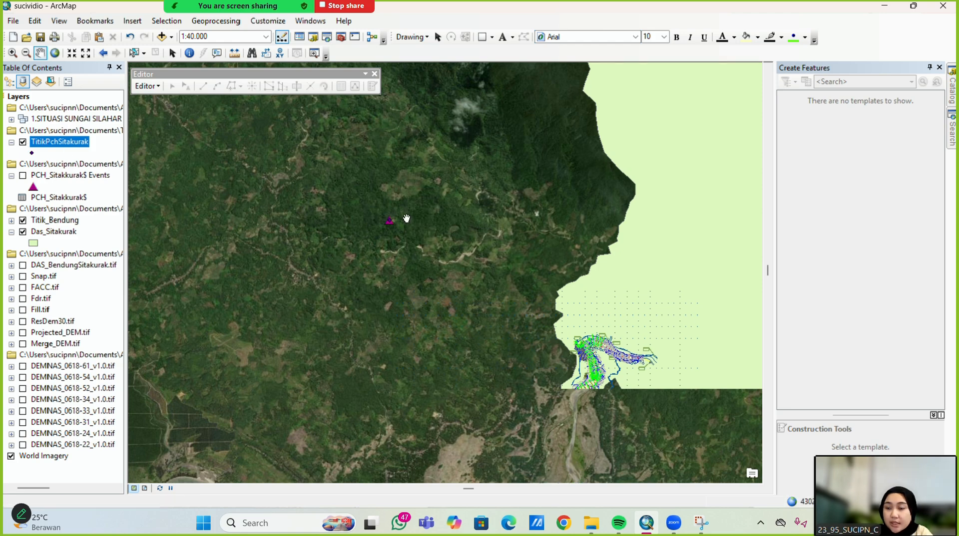
pyautogui.moveTo(416, 228); pyautogui.dragTo(453, 283)
pyautogui.moveTo(491, 309); pyautogui.dragTo(445, 228)
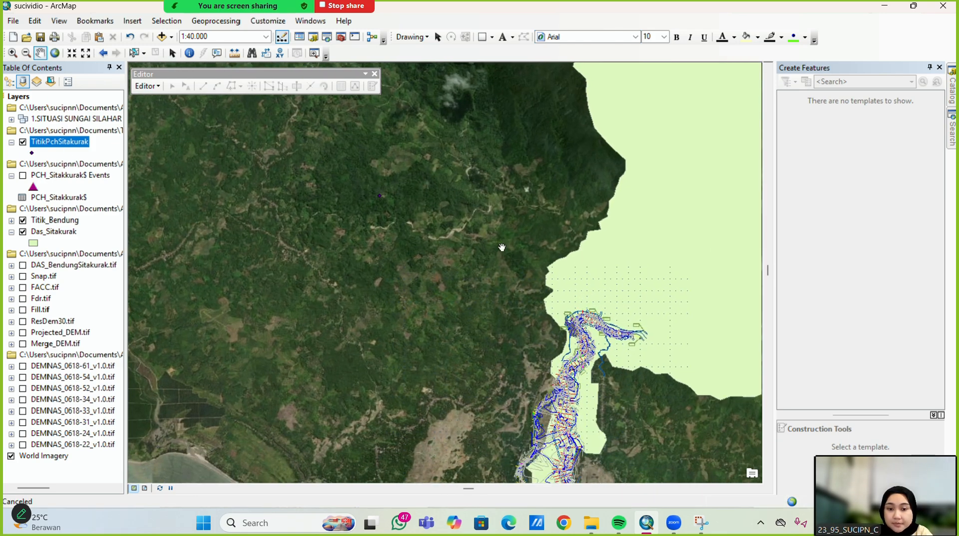
pyautogui.moveTo(502, 247); pyautogui.dragTo(392, 205)
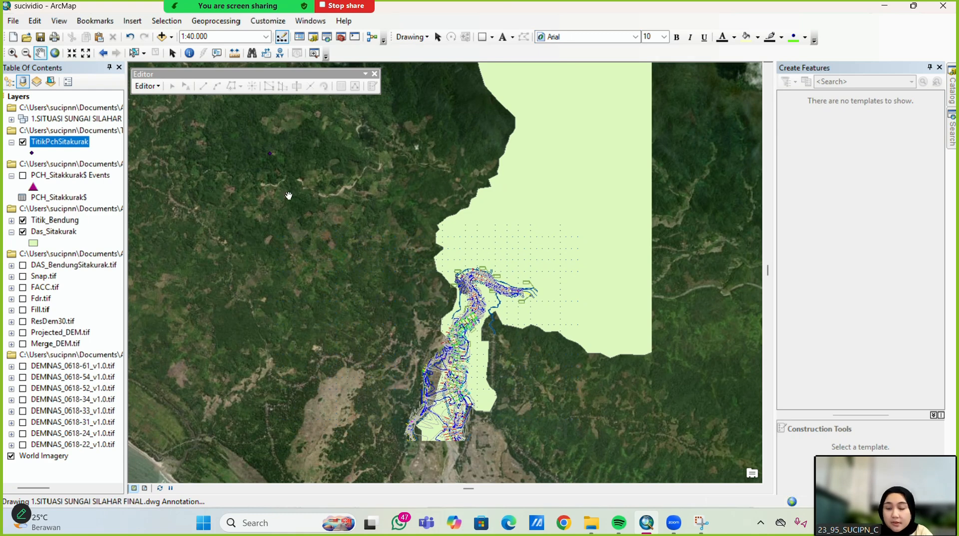
# Change the TitikPchSitakurak layer's symbol to Triangle 2 in bright pink
pyautogui.click(31, 153)
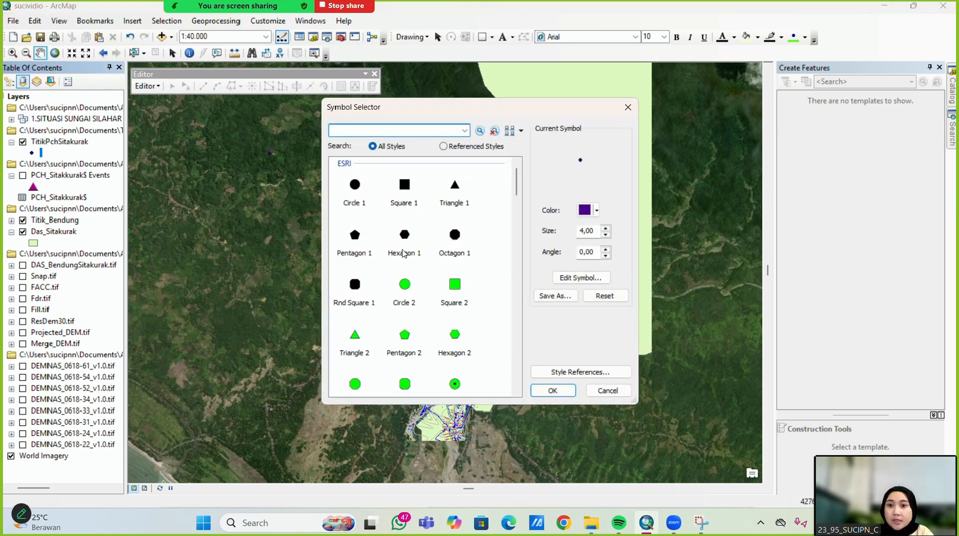
pyautogui.click(355, 340)
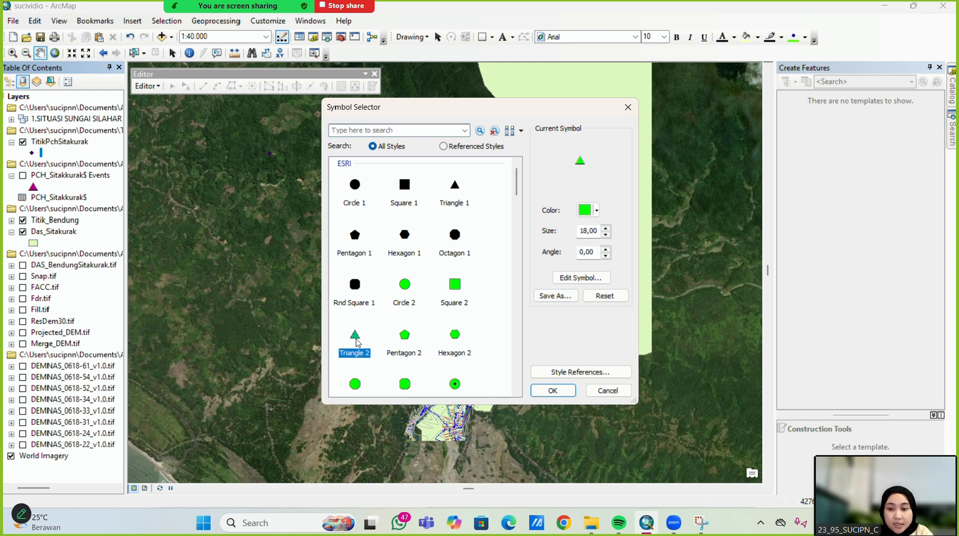
pyautogui.click(586, 210)
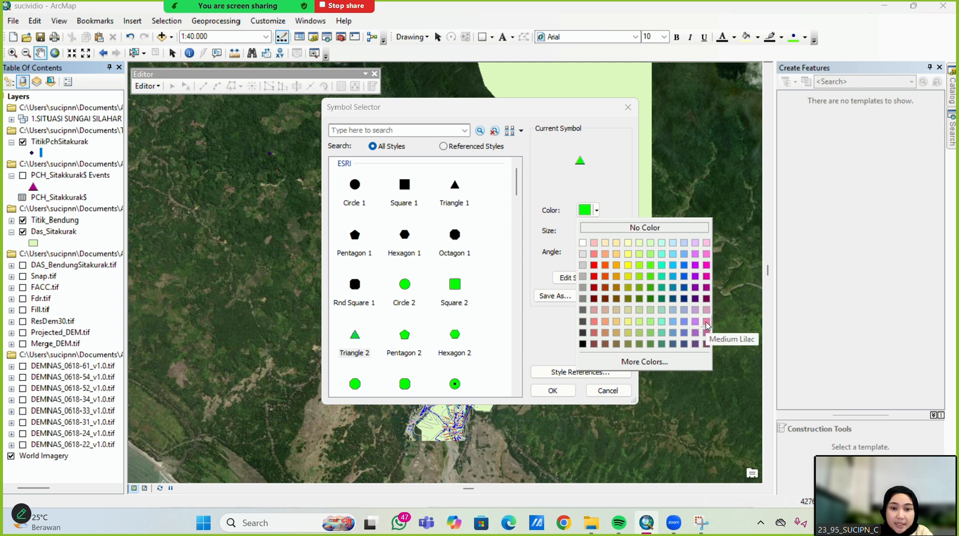
pyautogui.click(706, 266)
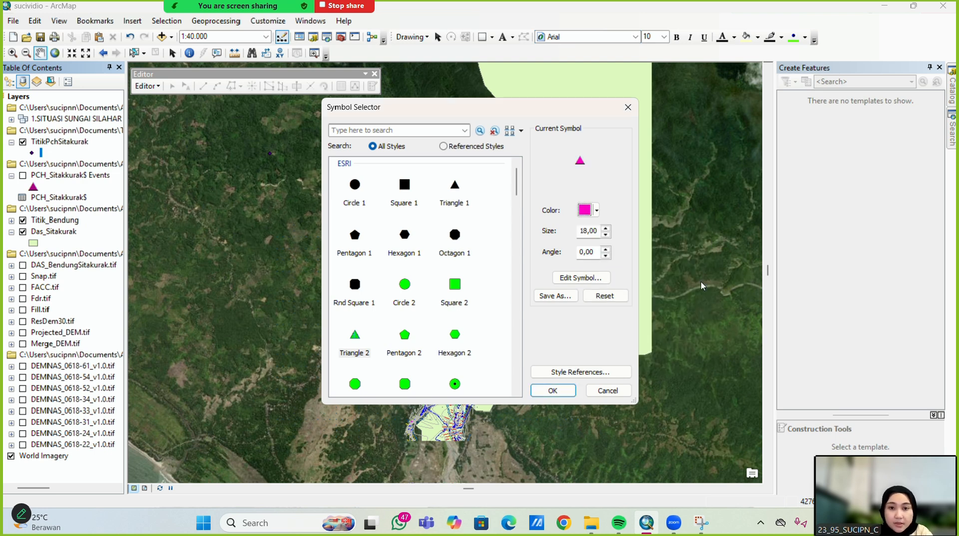
pyautogui.click(552, 391)
pyautogui.moveTo(322, 366); pyautogui.dragTo(383, 319)
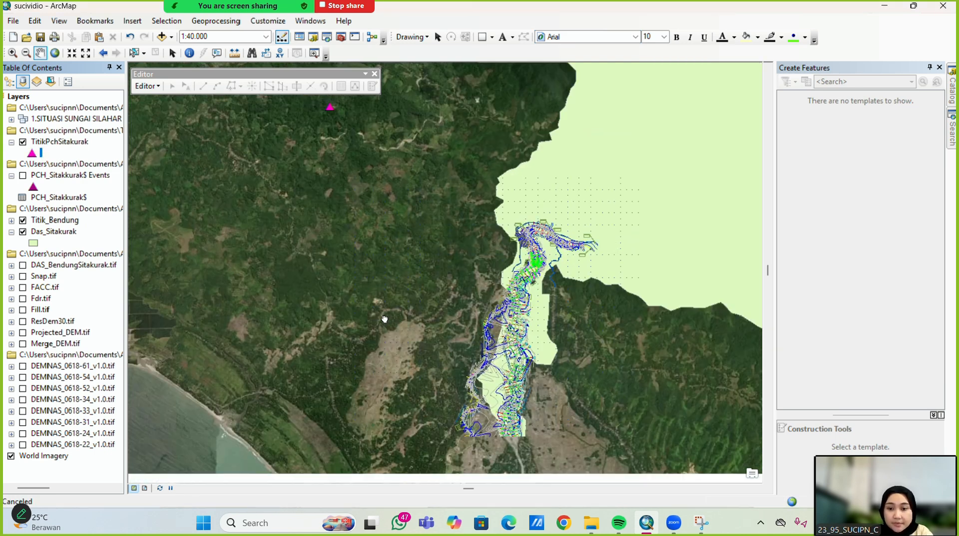
pyautogui.moveTo(400, 177)
pyautogui.mouseDown()
pyautogui.moveTo(450, 223)
pyautogui.moveTo(441, 210)
pyautogui.mouseUp()
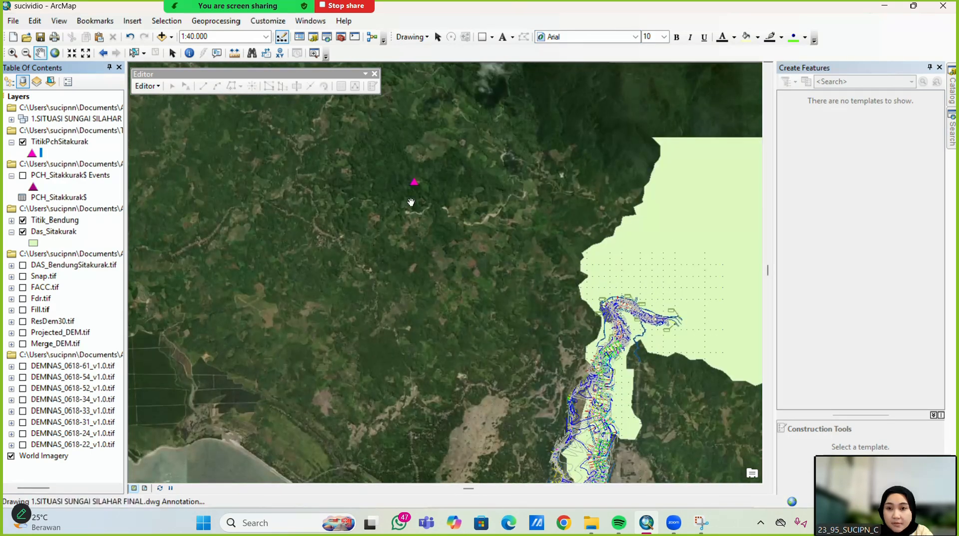
pyautogui.click(411, 15)
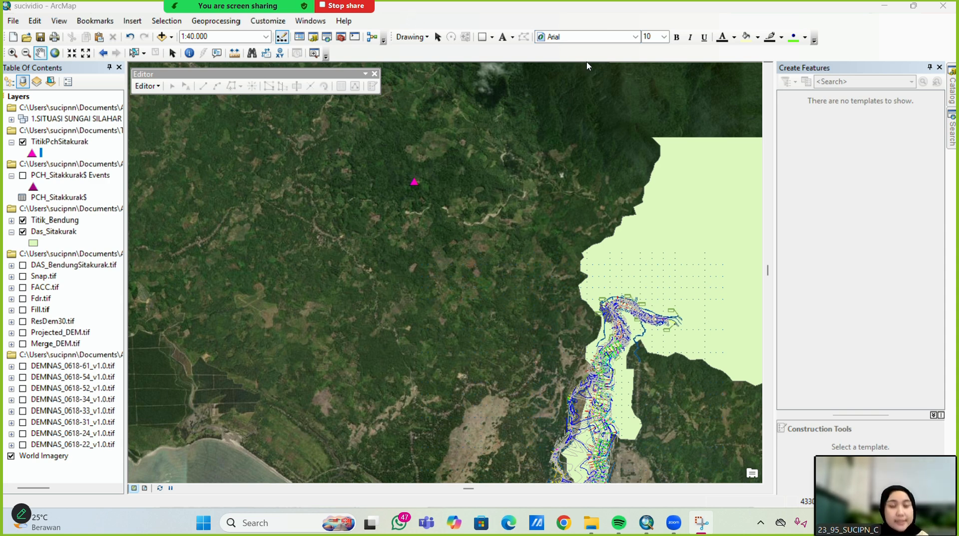
# Replace the Raster to polygon tool search with Polygon Thiessen and open the Create Thiessen Polygons tool
pyautogui.click(952, 125)
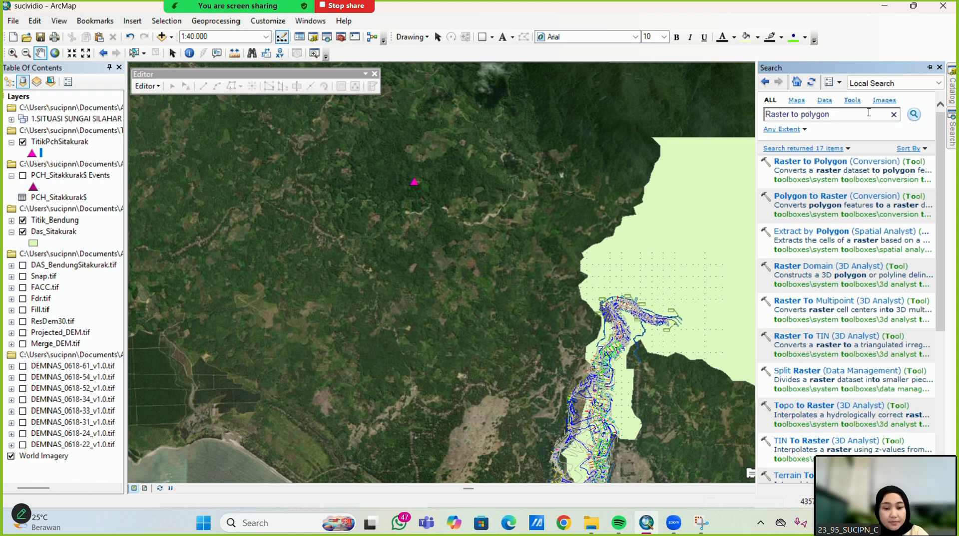
pyautogui.press('BackSpace')
pyautogui.press('BackSpace')
pyautogui.press('BackSpace')
pyautogui.press('BackSpace')
pyautogui.press('BackSpace')
pyautogui.press('BackSpace')
pyautogui.press('BackSpace')
pyautogui.press('BackSpace')
pyautogui.press('BackSpace')
pyautogui.press('BackSpace')
pyautogui.press('BackSpace')
pyautogui.press('BackSpace')
pyautogui.press('BackSpace')
pyautogui.press('BackSpace')
pyautogui.press('BackSpace')
pyautogui.press('BackSpace')
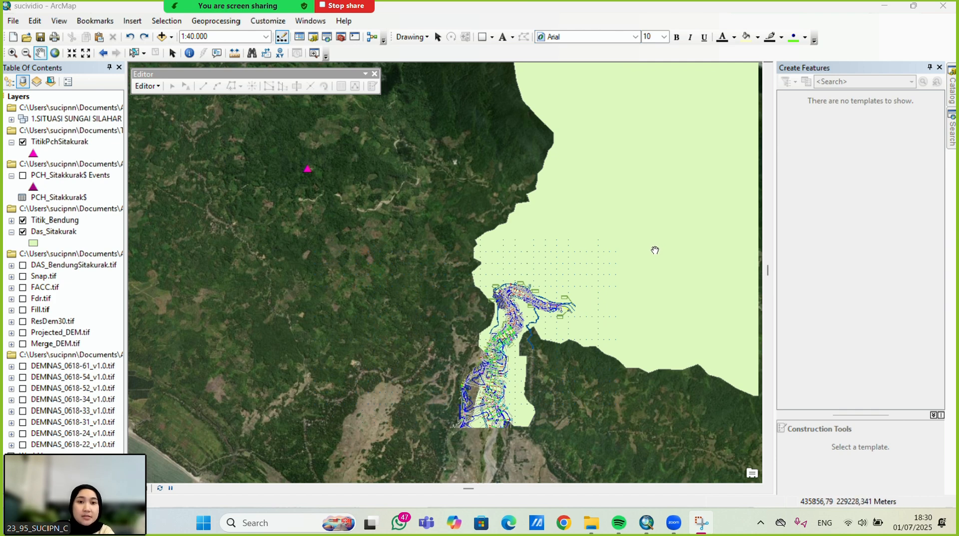
pyautogui.click(955, 140)
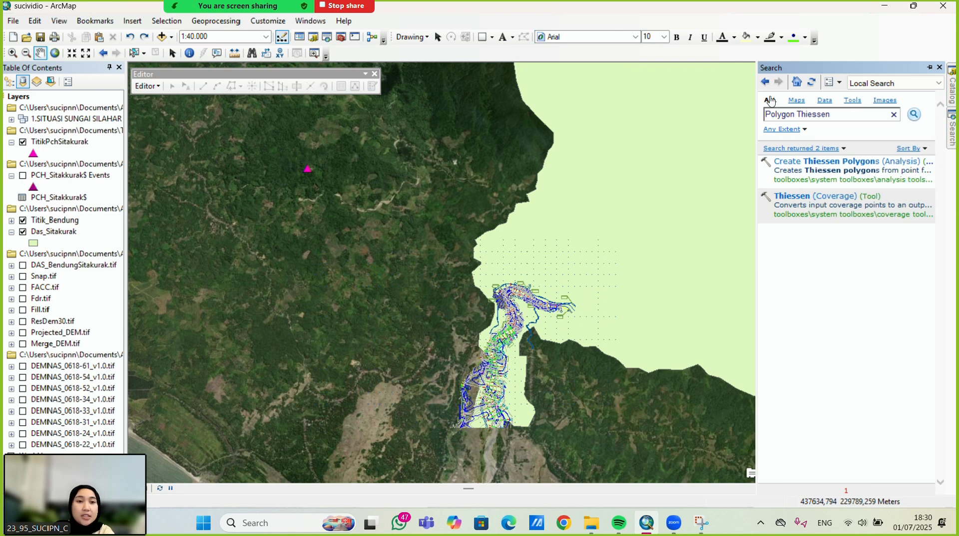
pyautogui.click(835, 115)
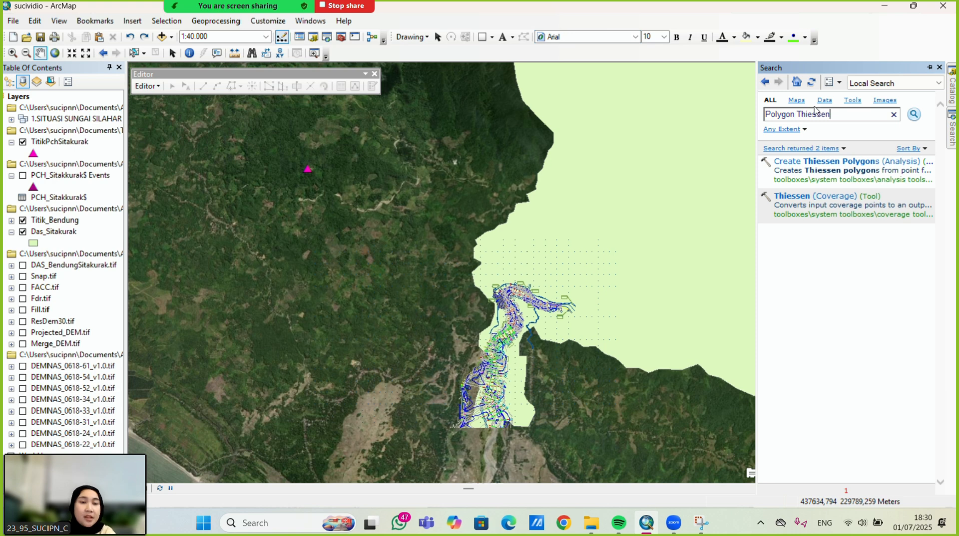
pyautogui.click(828, 161)
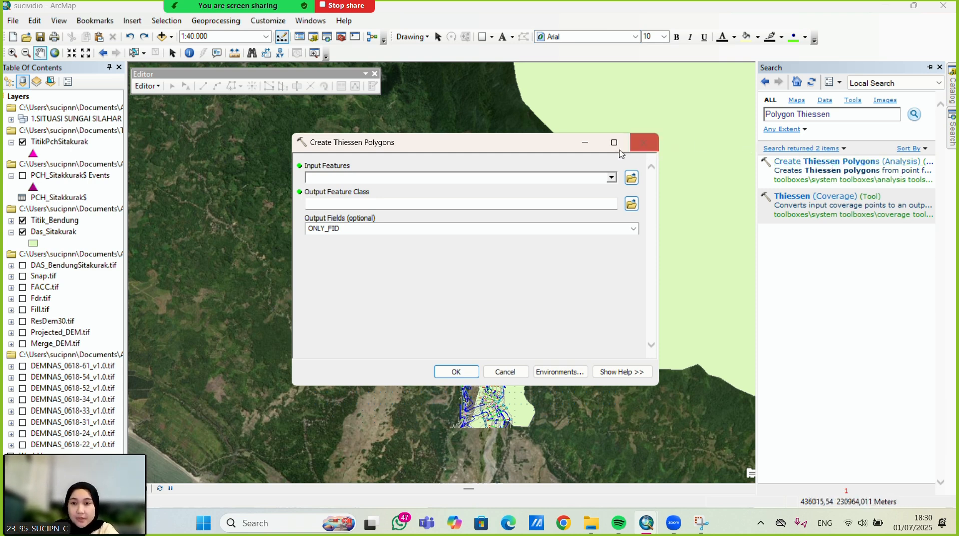
# Set TitikPchSitakurak as the input features for Create Thiessen Polygons
pyautogui.click(411, 178)
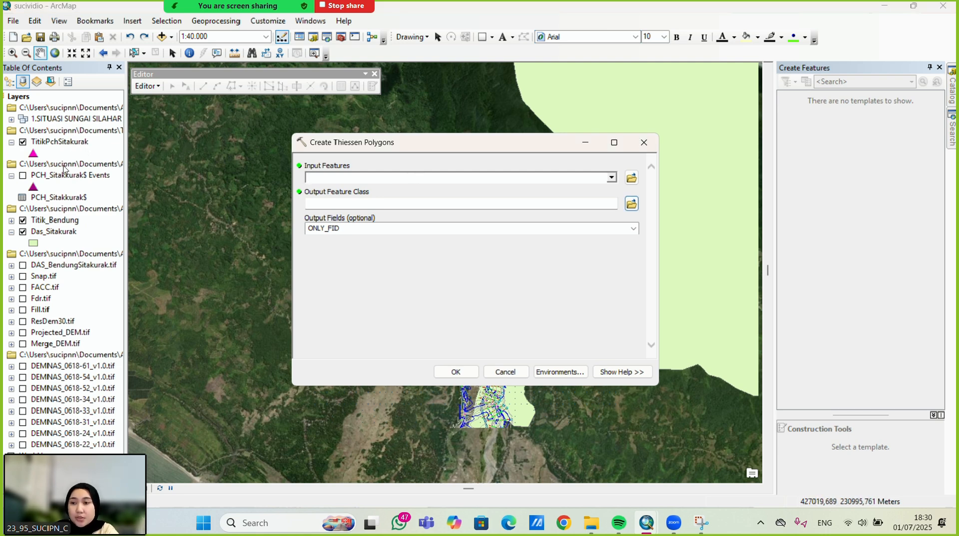
pyautogui.click(48, 143)
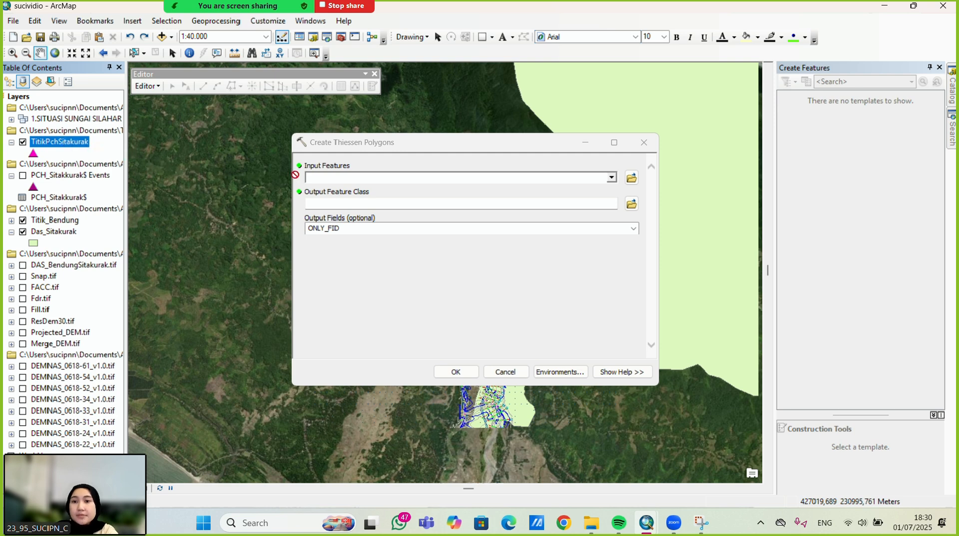
pyautogui.moveTo(295, 175); pyautogui.dragTo(323, 177)
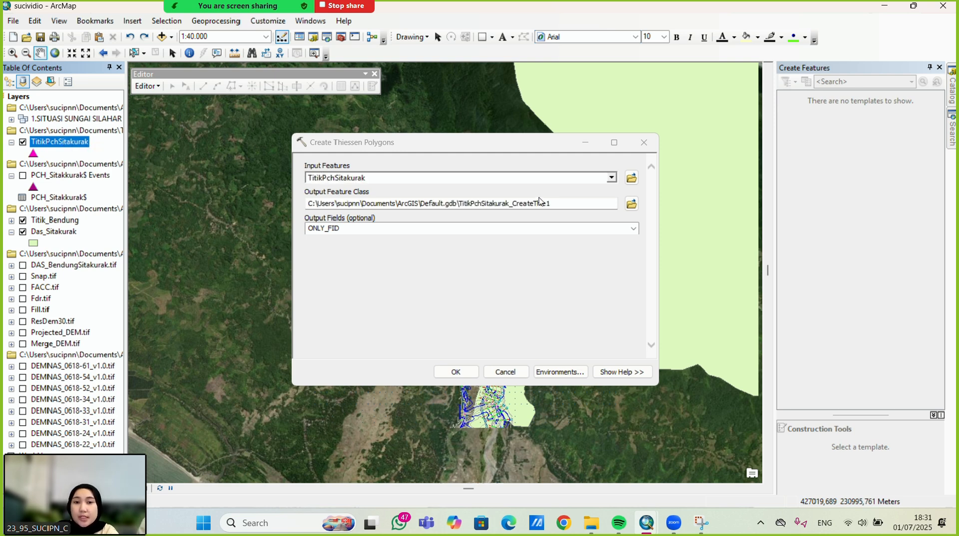
# Set the Thiessen output to Polygon_Thhiesen.shp in the TUBES GIS folder, saved as type Feature classes
pyautogui.click(631, 204)
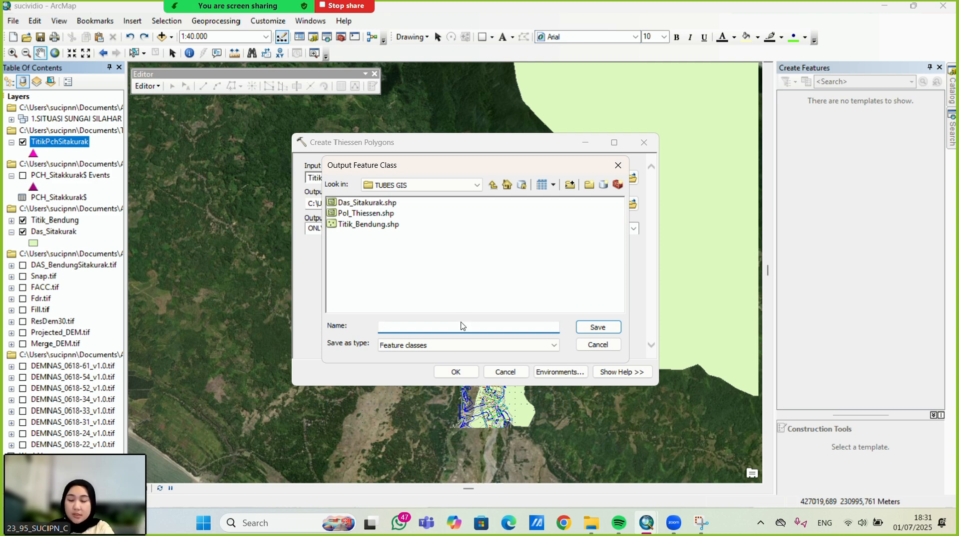
pyautogui.write('Polygon_Thhi')
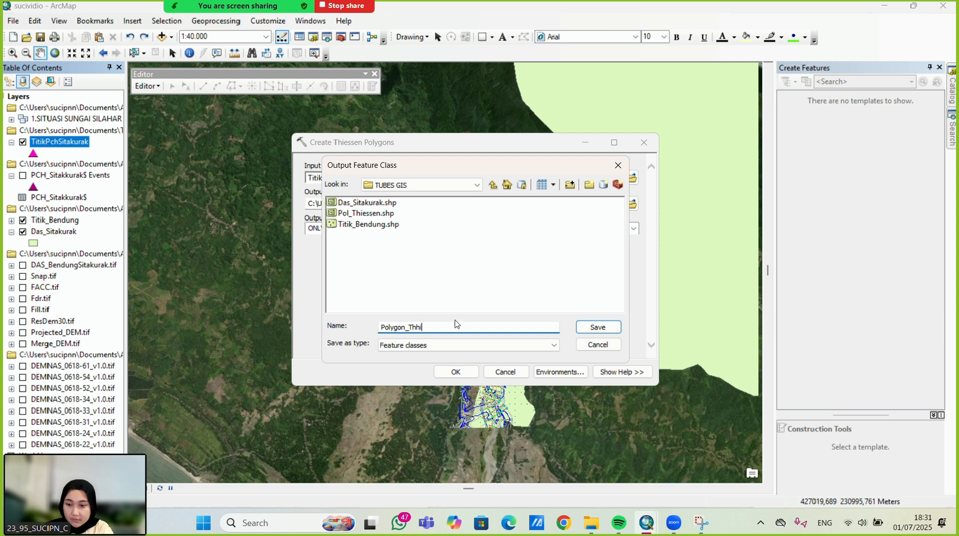
pyautogui.write('esen')
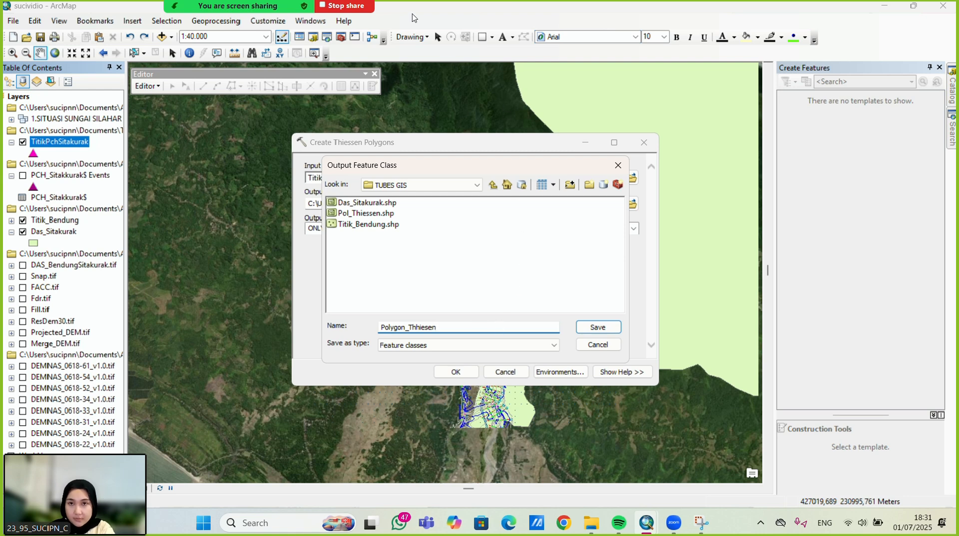
pyautogui.click(414, 21)
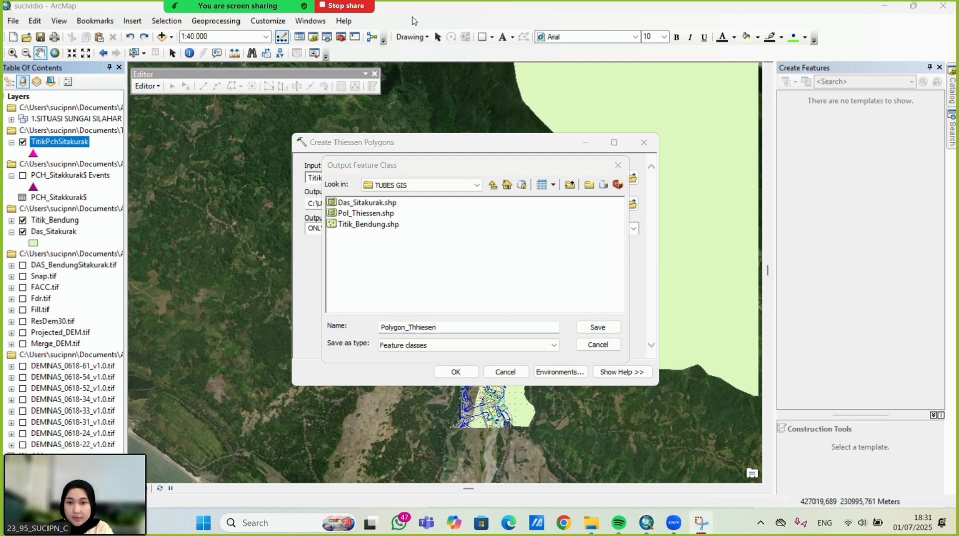
pyautogui.click(470, 325)
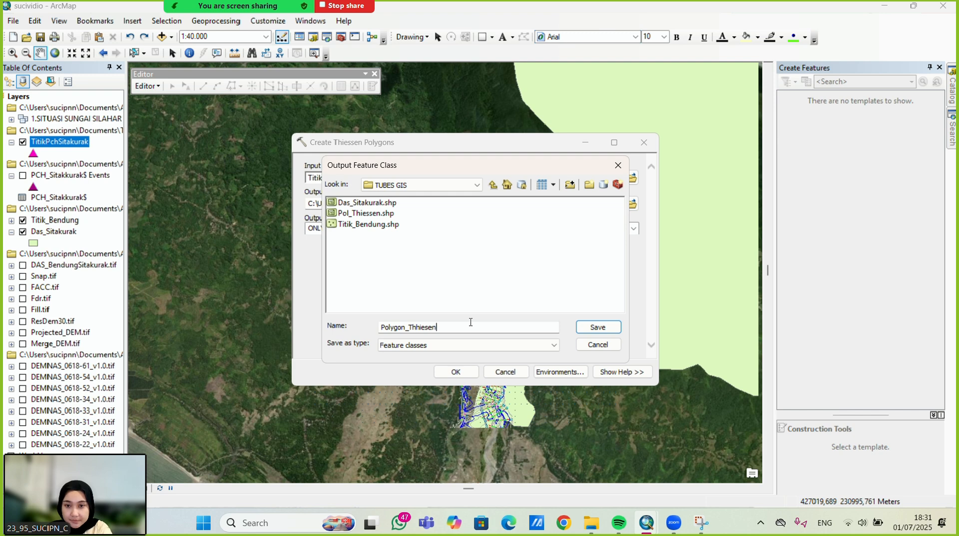
pyautogui.write('.shp')
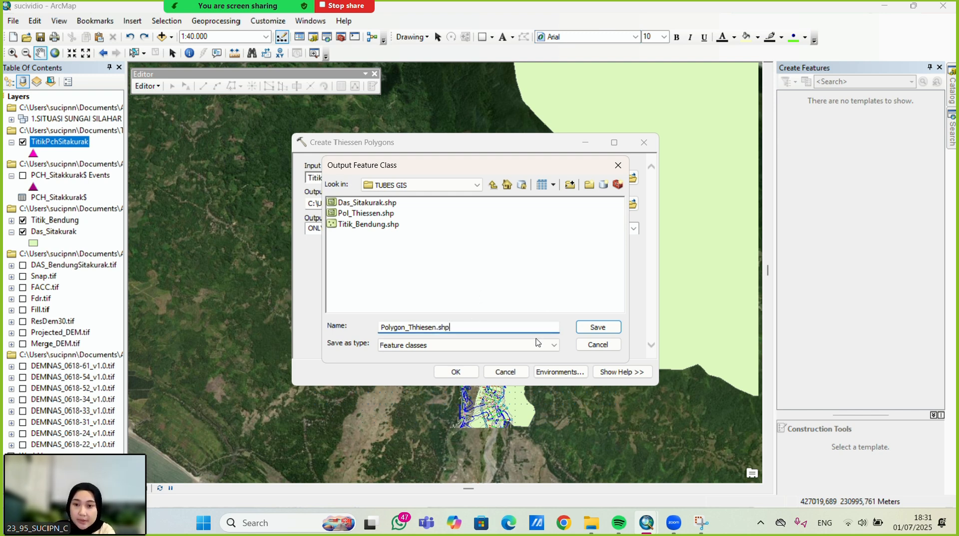
pyautogui.click(499, 346)
pyautogui.click(469, 356)
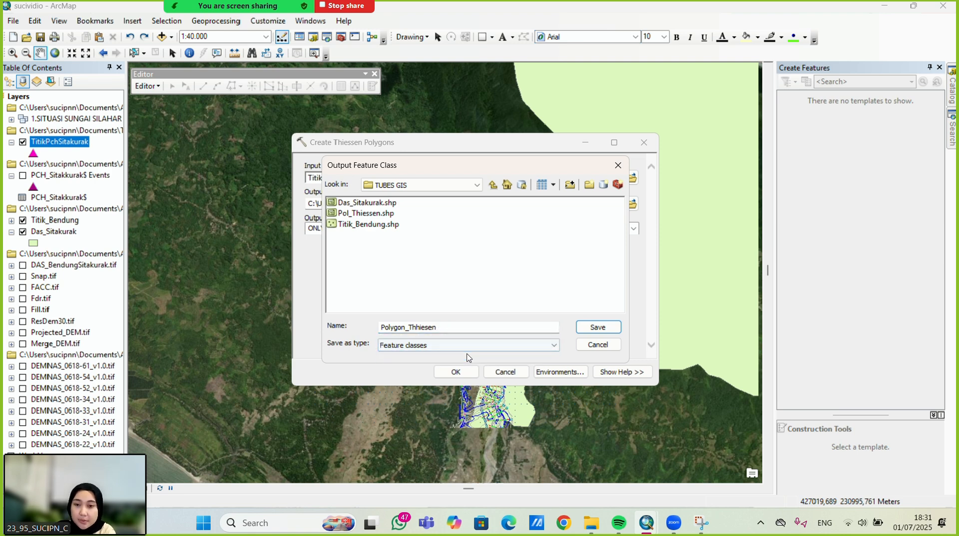
pyautogui.click(598, 328)
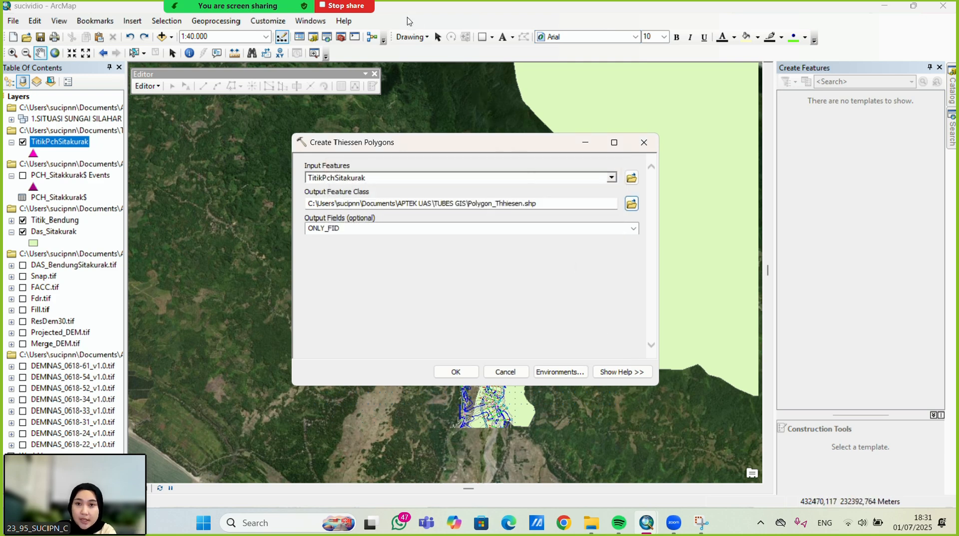
pyautogui.click(411, 22)
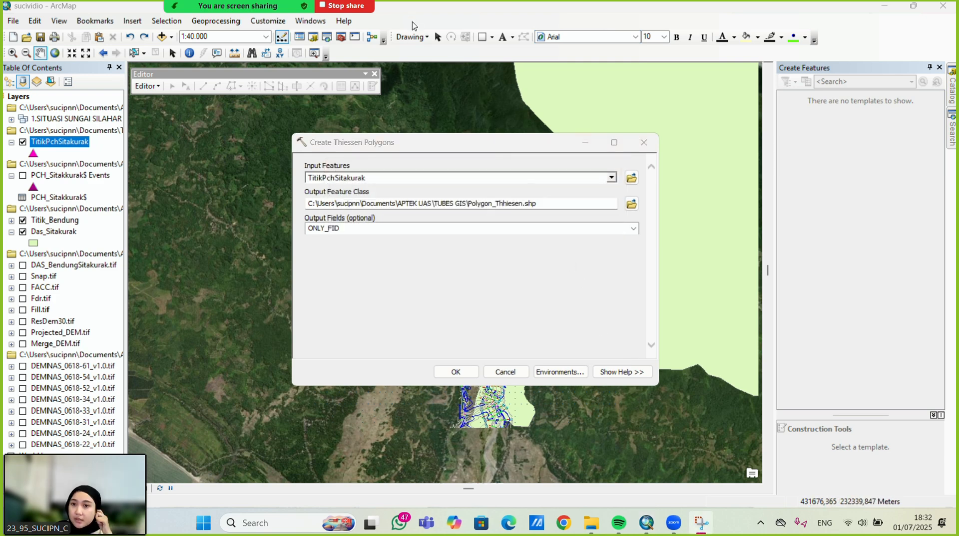
pyautogui.click(563, 373)
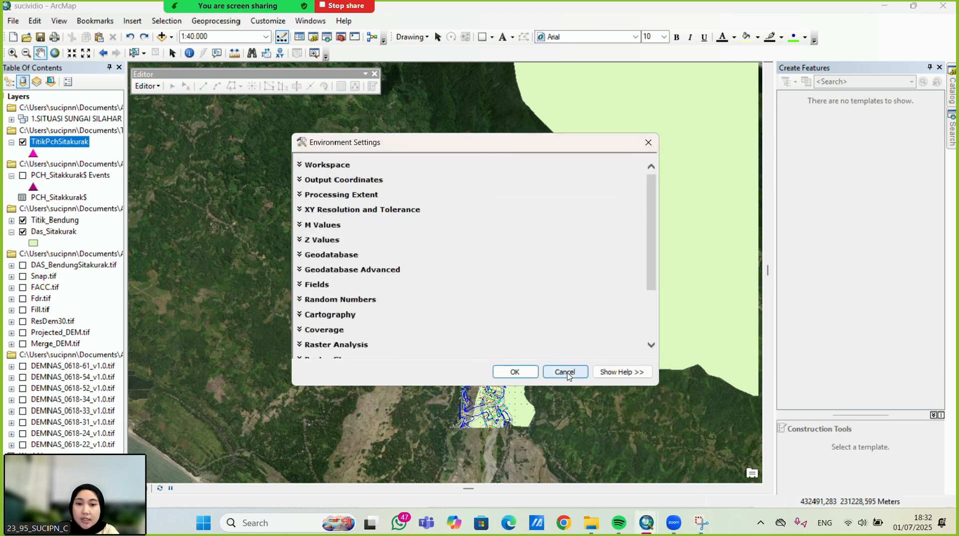
pyautogui.scroll(-2, 505, 310)
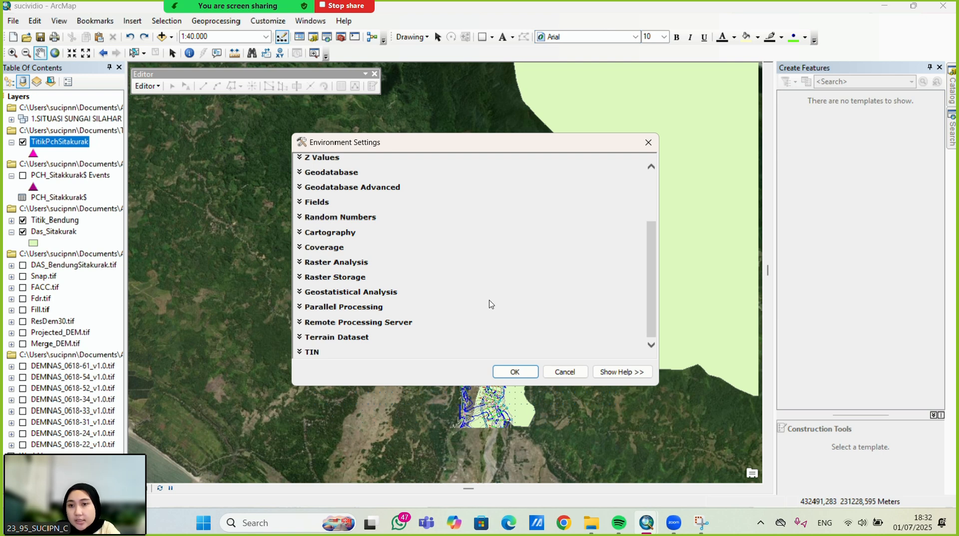
pyautogui.scroll(2, 487, 300)
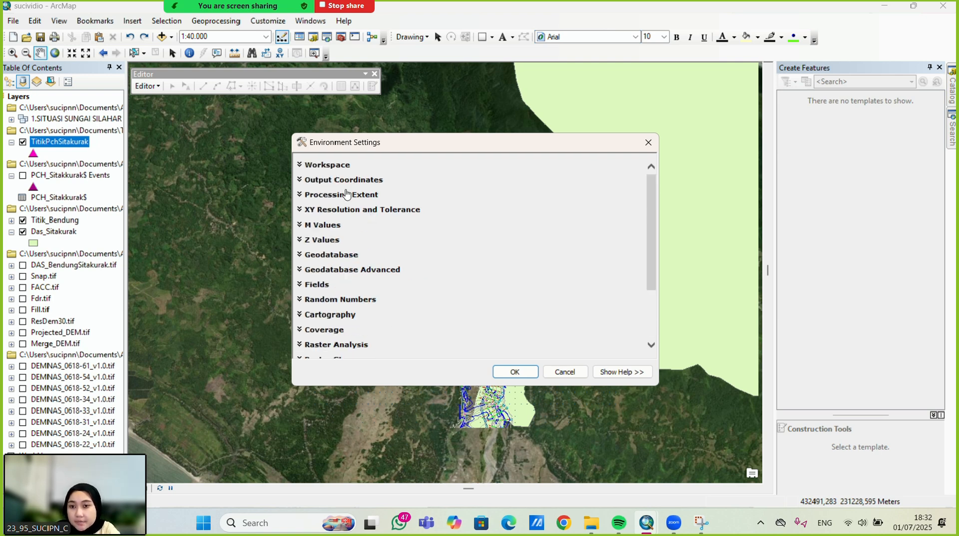
pyautogui.scroll(-2, 345, 199)
pyautogui.scroll(-1, 349, 214)
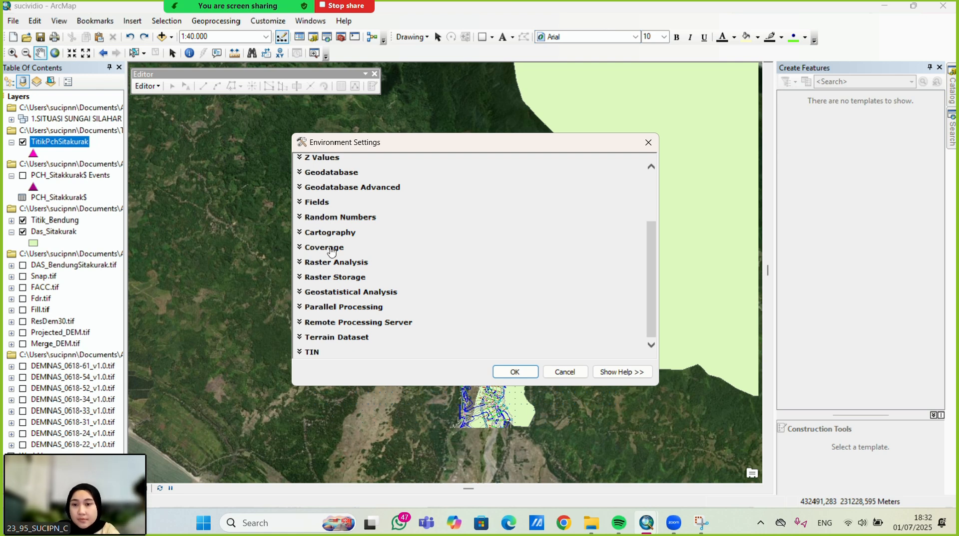
pyautogui.scroll(3, 328, 237)
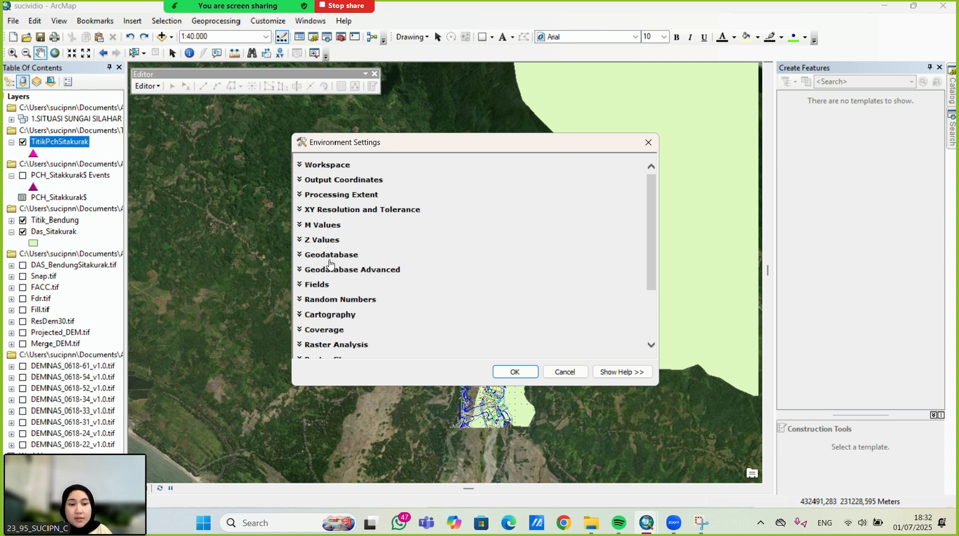
pyautogui.click(414, 22)
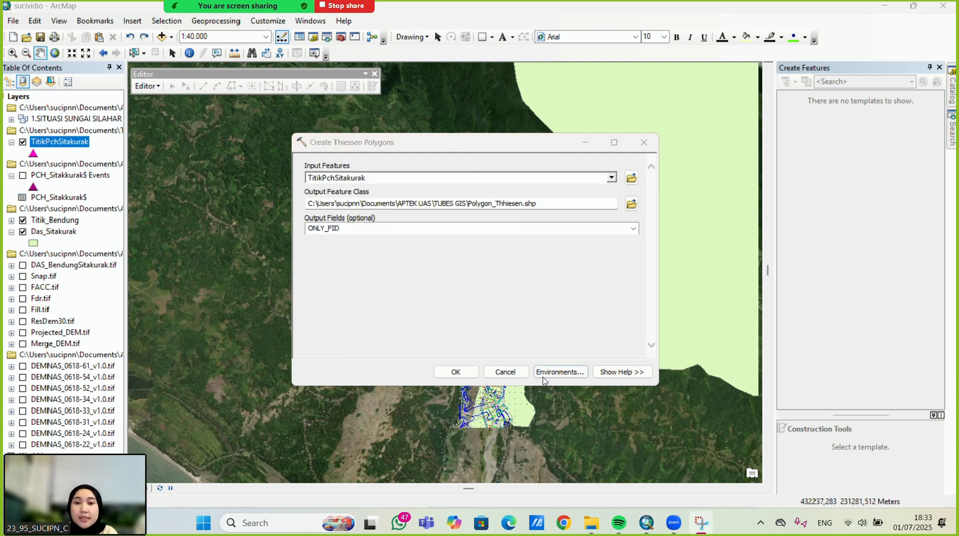
# Set the tool's processing extent to Same as layer Basemap and run Create Thiessen Polygons
pyautogui.click(550, 374)
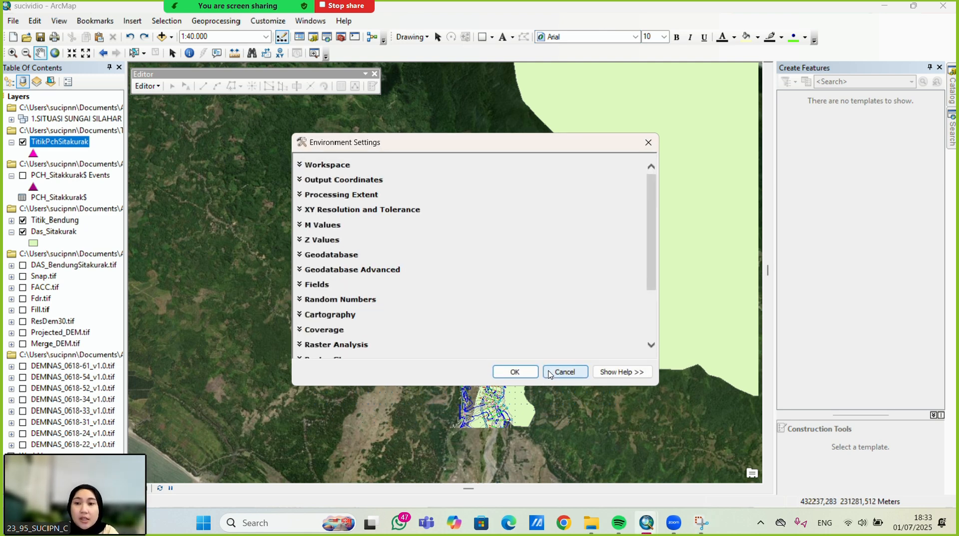
pyautogui.click(301, 196)
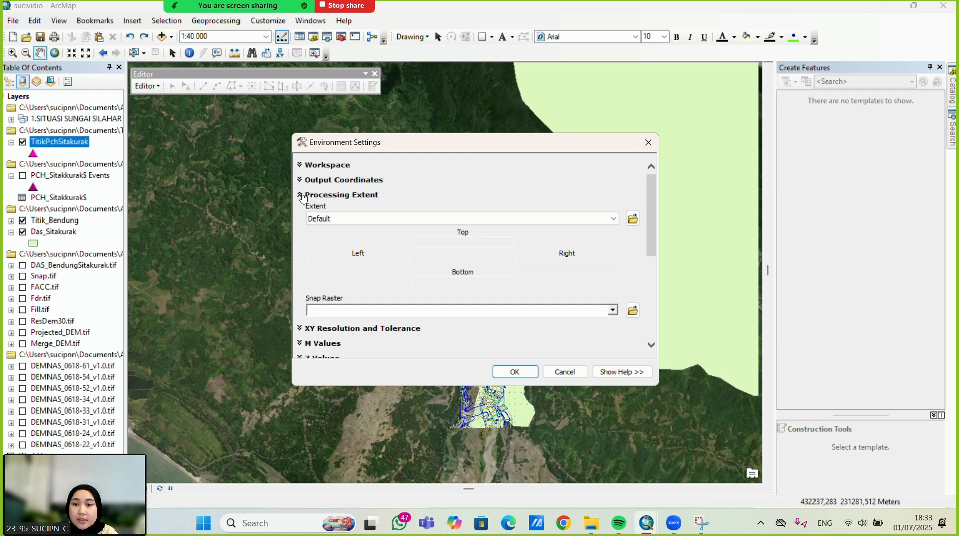
pyautogui.click(401, 224)
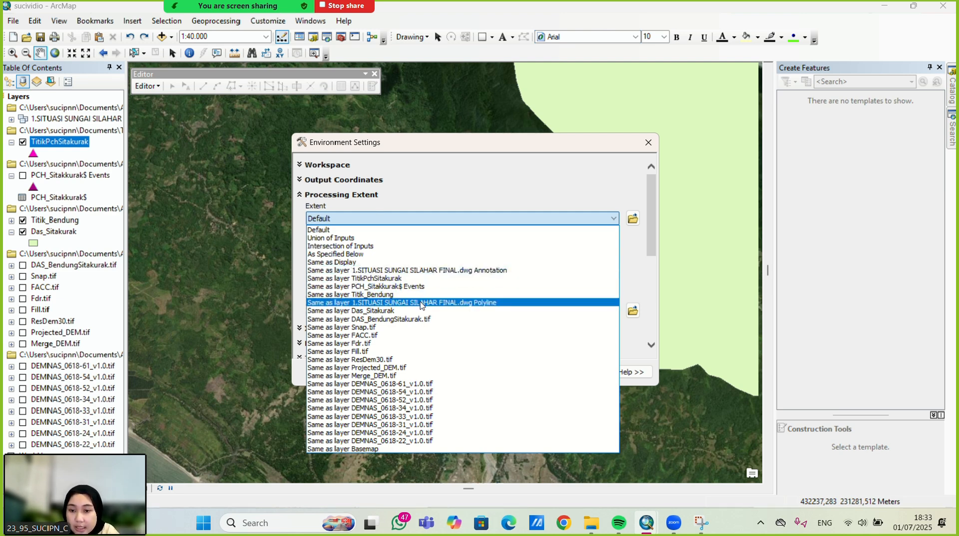
pyautogui.click(389, 449)
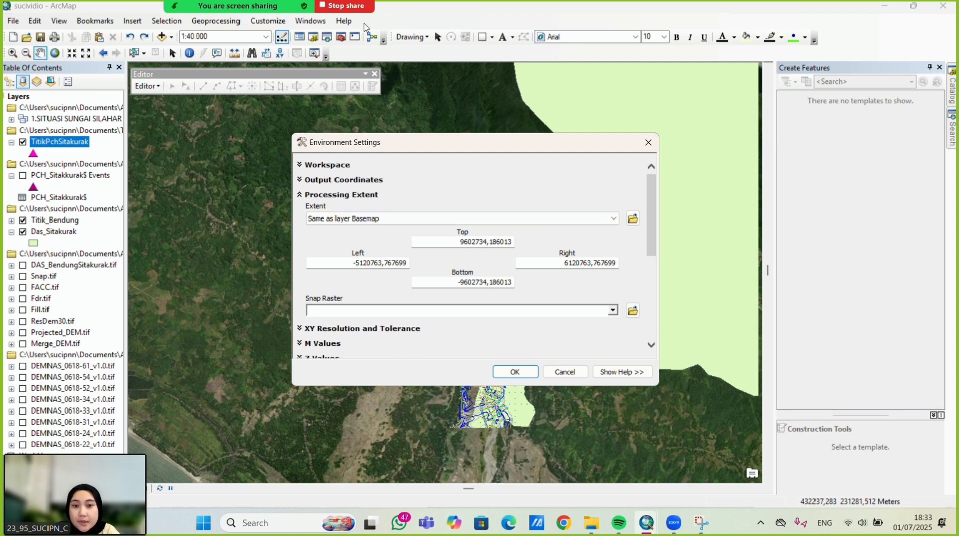
pyautogui.click(412, 14)
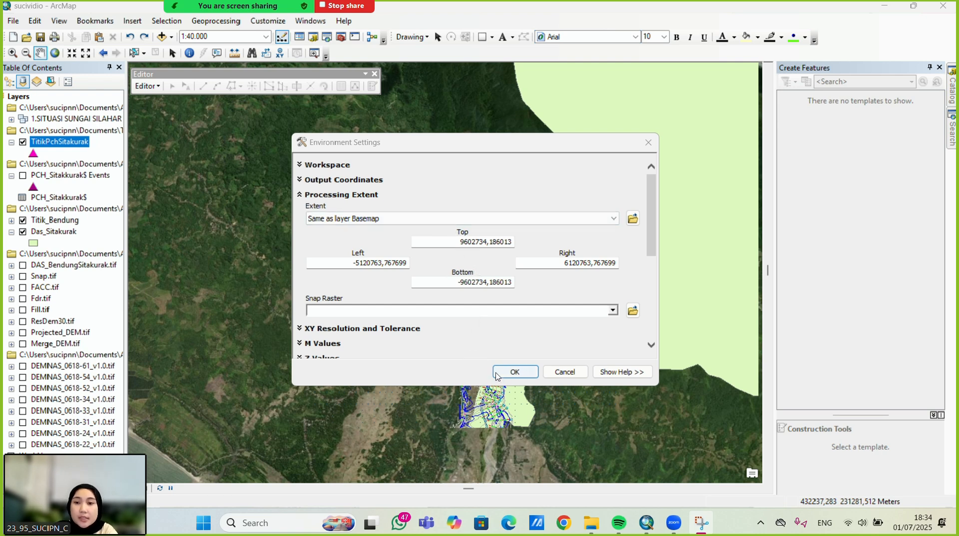
pyautogui.click(510, 375)
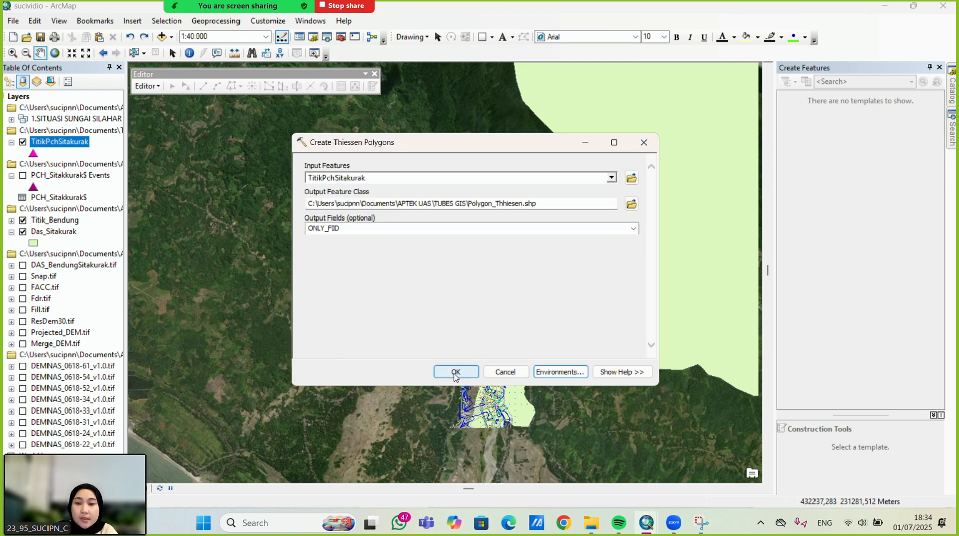
pyautogui.click(455, 374)
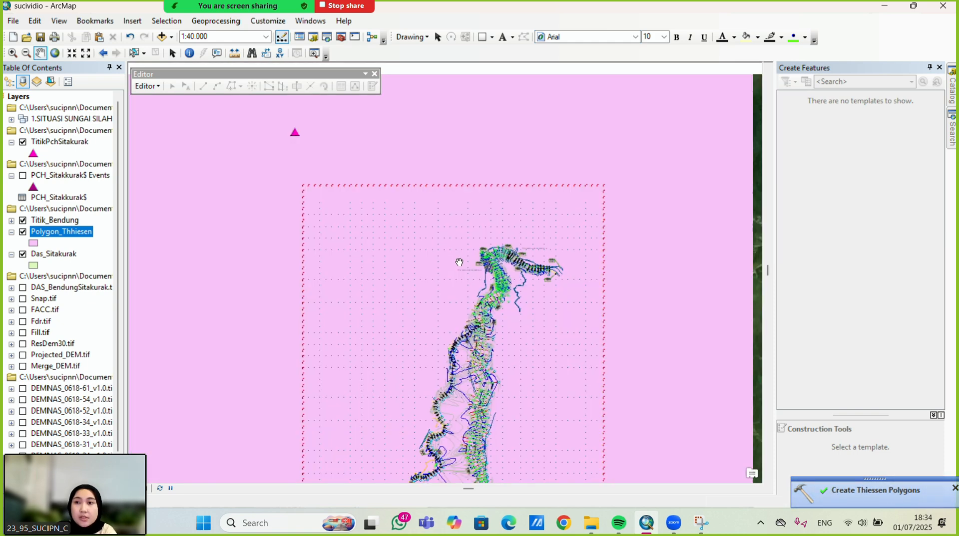
# Symbolize the Polygon_Thhiesen layer with the Hollow style, outline width 2 and a magenta outline color
pyautogui.moveTo(378, 316); pyautogui.dragTo(439, 227)
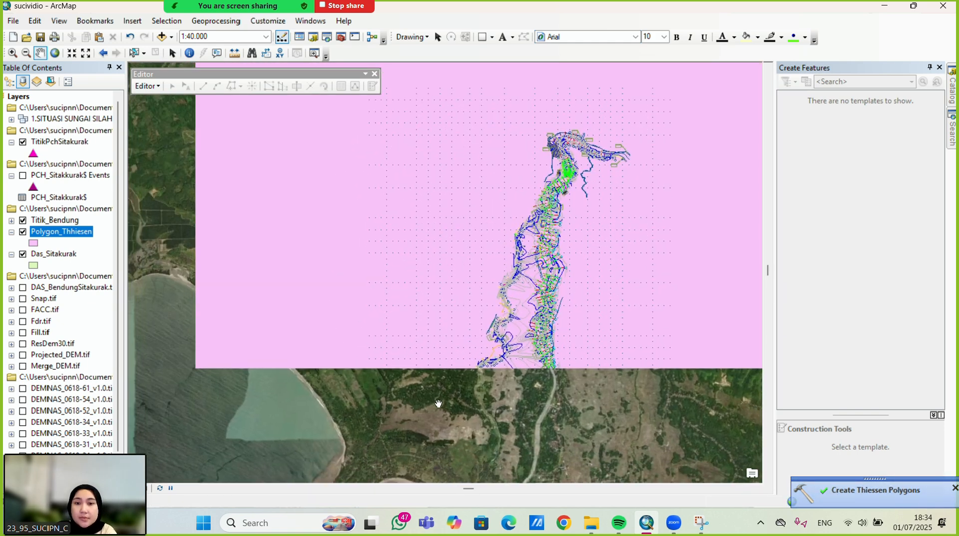
pyautogui.moveTo(438, 328); pyautogui.dragTo(459, 313)
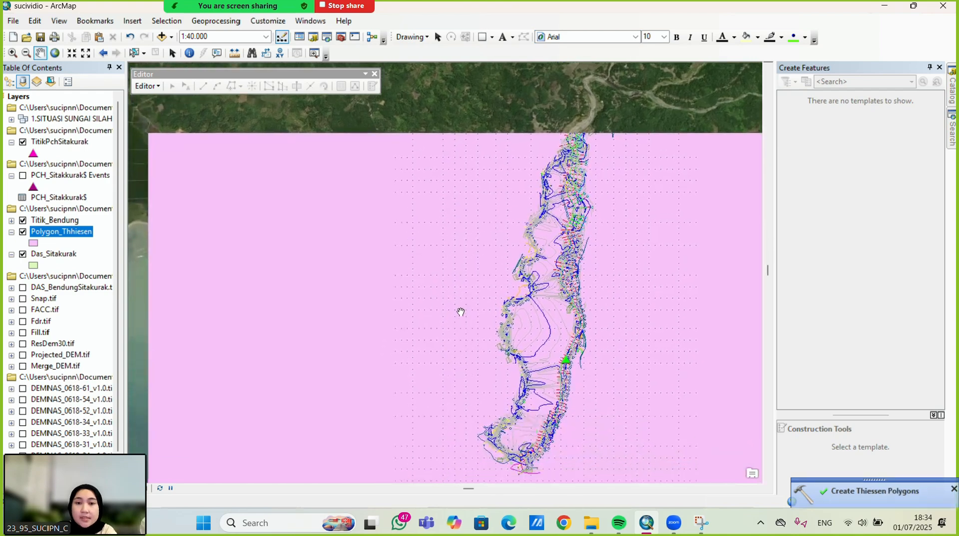
pyautogui.scroll(-1, 492, 352)
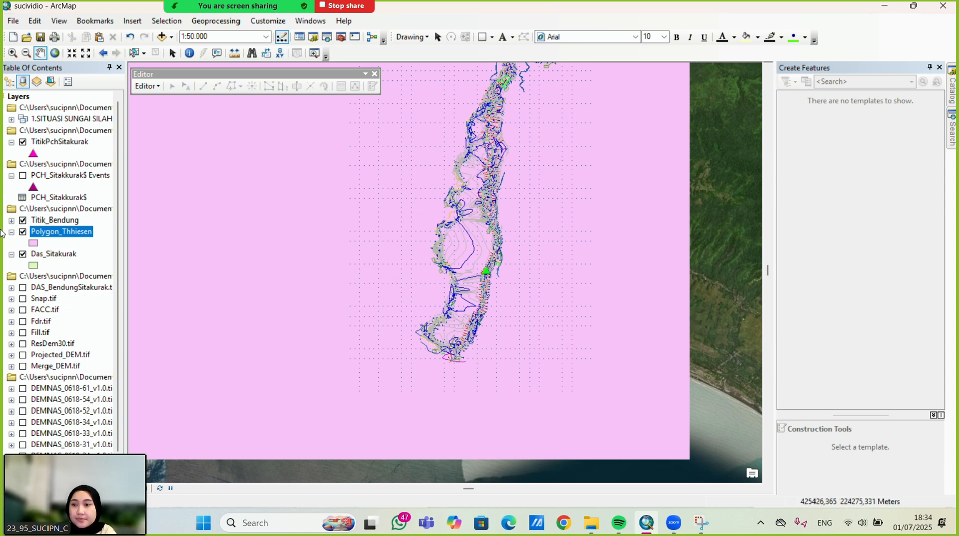
pyautogui.click(33, 244)
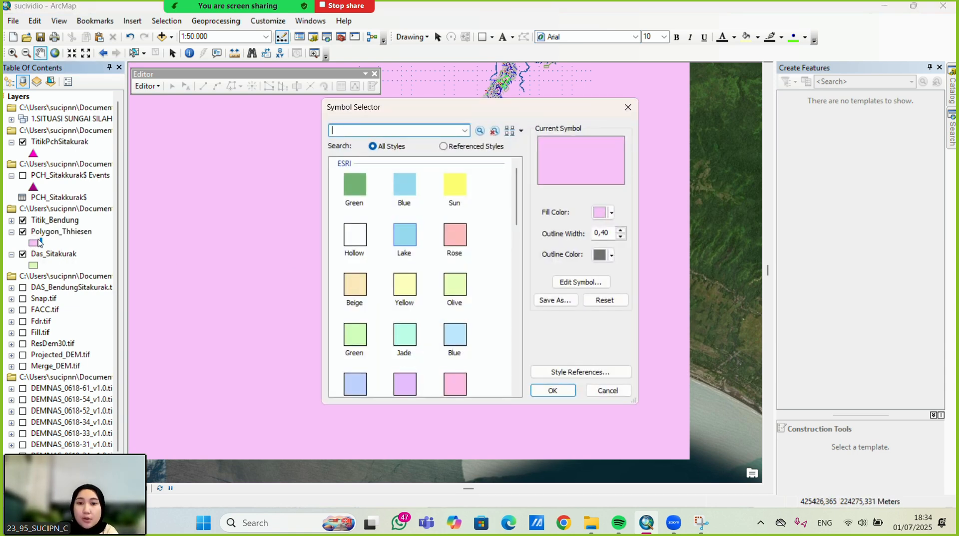
pyautogui.click(368, 241)
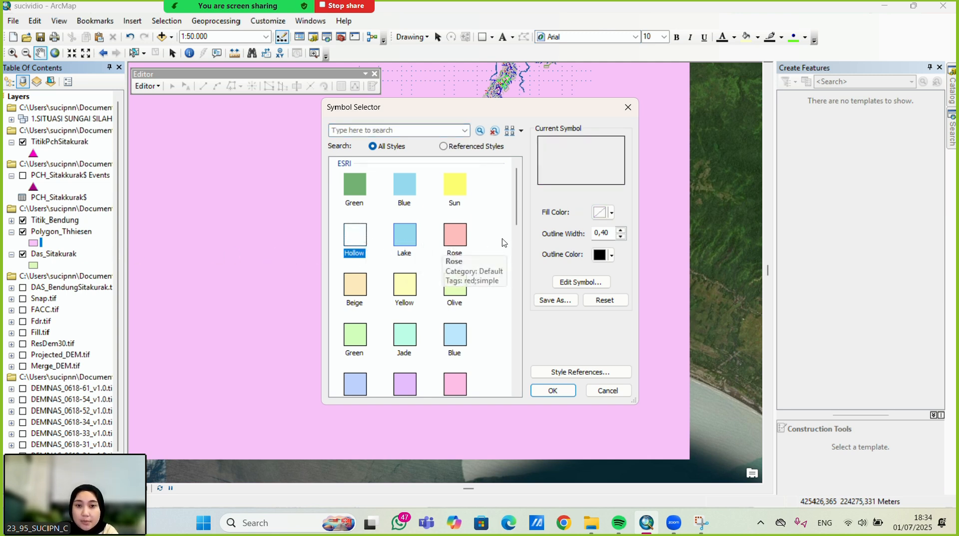
pyautogui.click(619, 238)
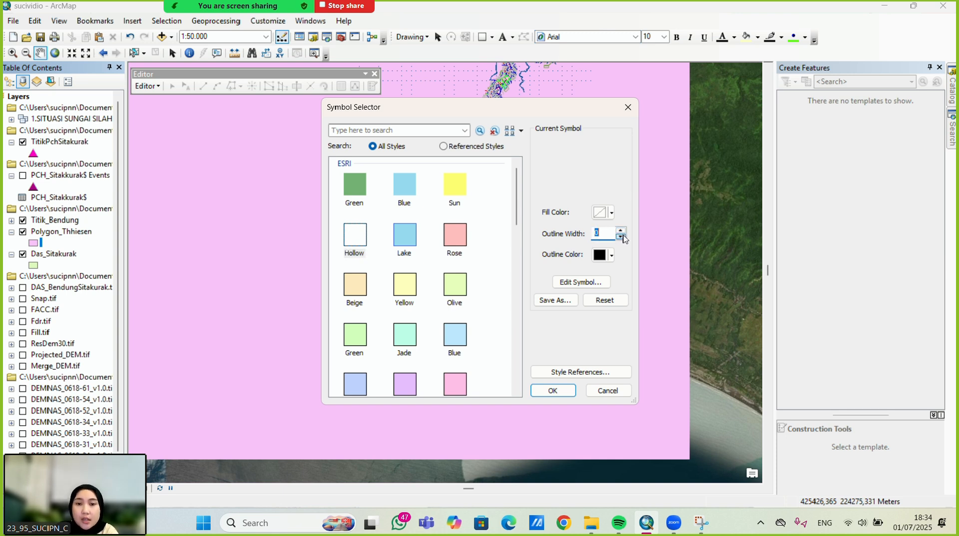
pyautogui.click(621, 231)
pyautogui.click(620, 230)
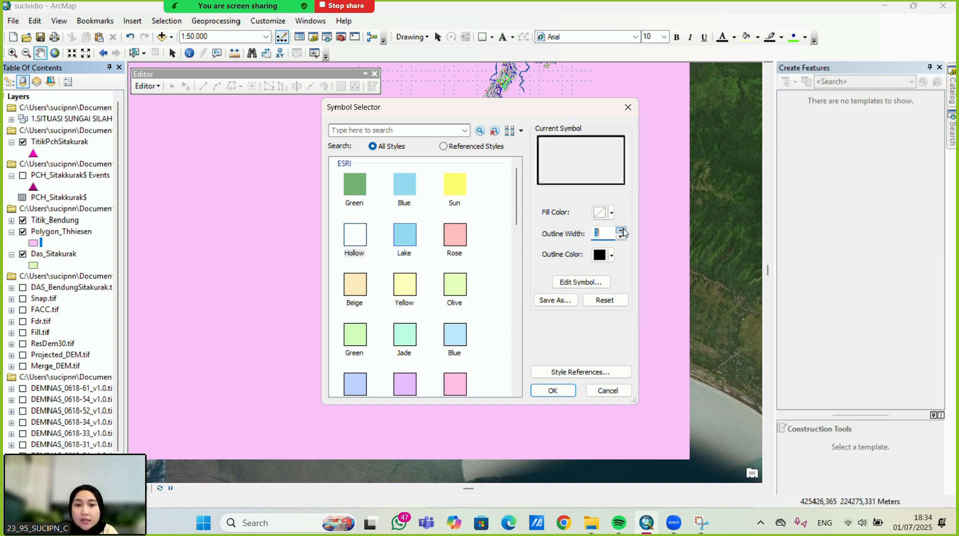
pyautogui.click(611, 256)
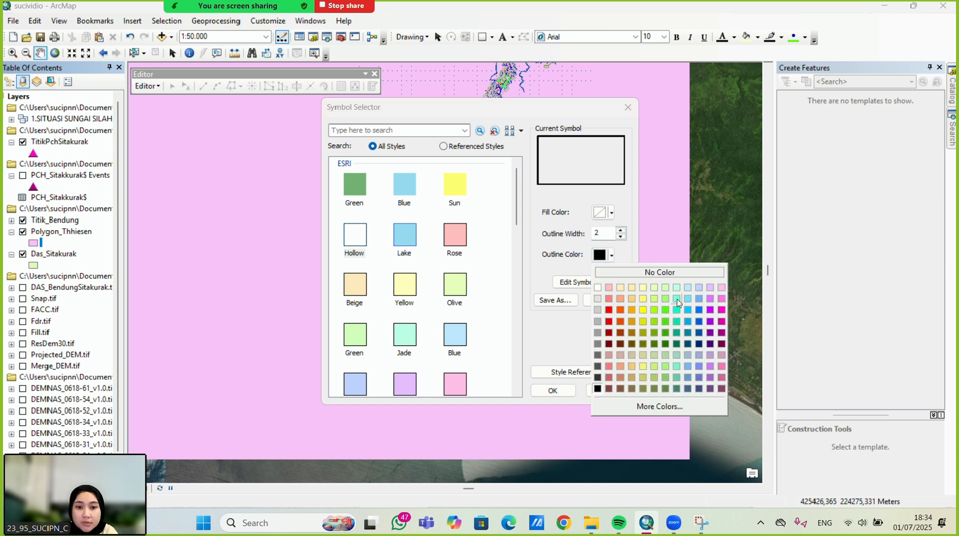
pyautogui.click(721, 311)
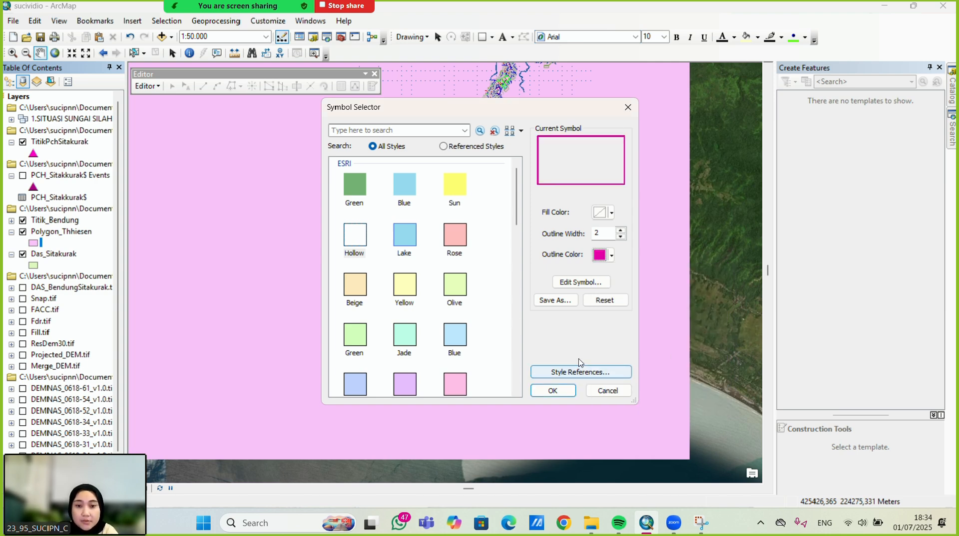
pyautogui.click(568, 388)
# Examine the map around the Sitakurak watershed and river drawing with the hollow Thiessen polygon symbol applied
pyautogui.moveTo(664, 459); pyautogui.dragTo(560, 377)
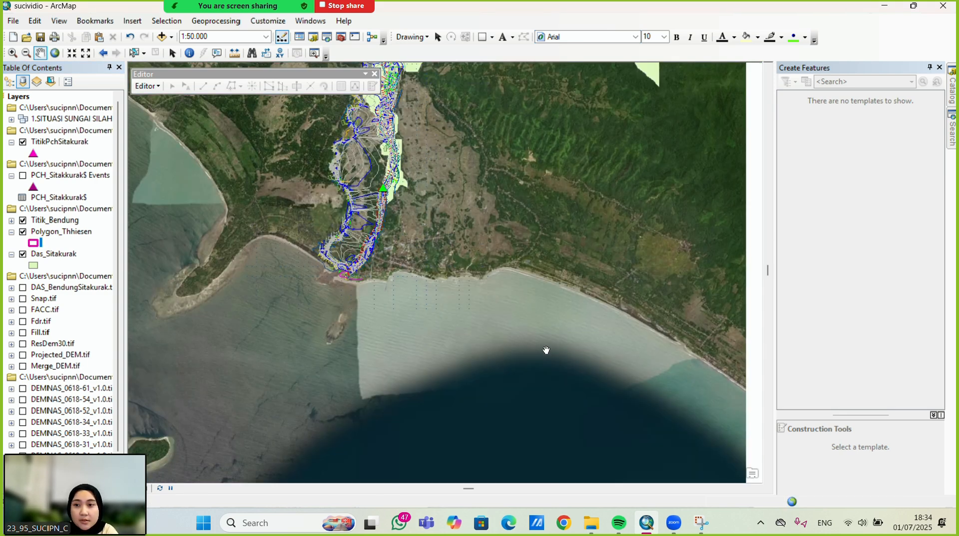
pyautogui.moveTo(369, 195); pyautogui.dragTo(479, 293)
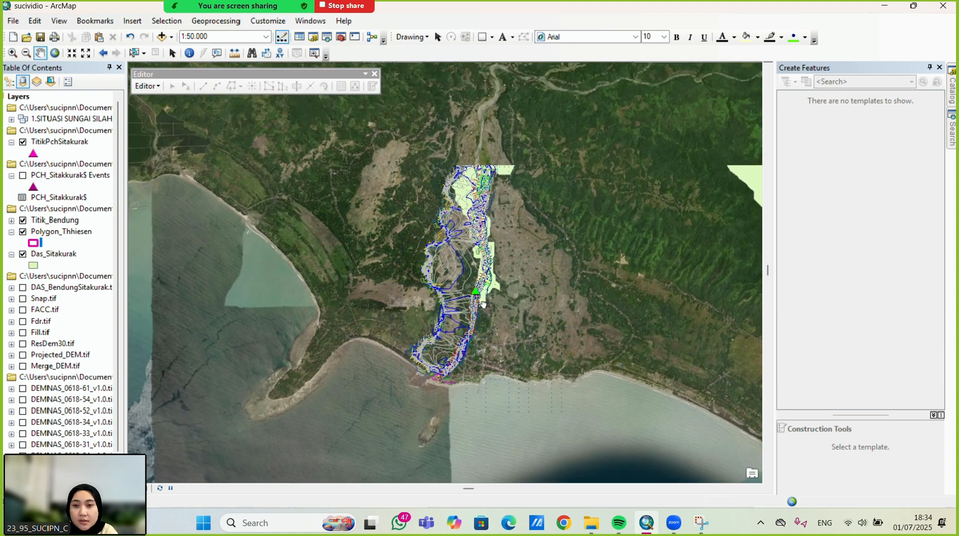
pyautogui.scroll(-3, 479, 294)
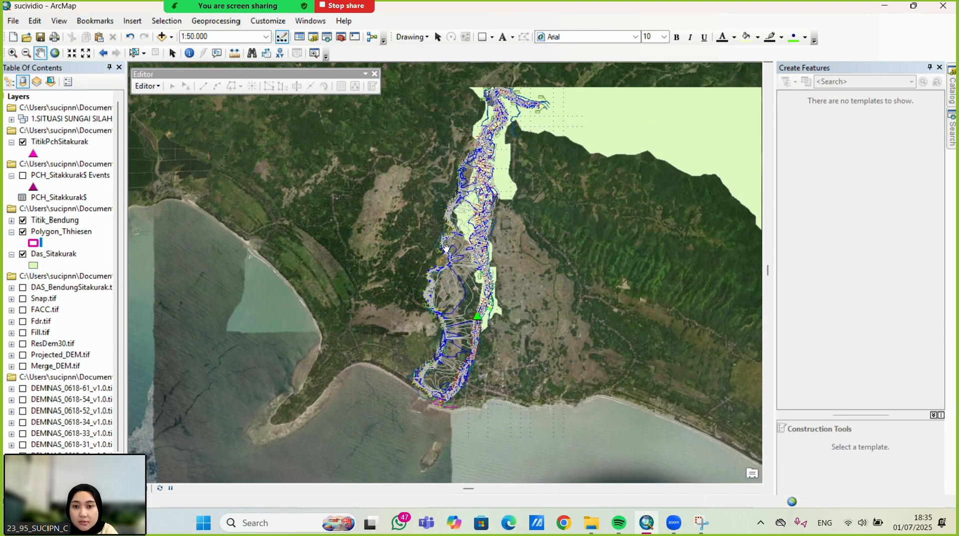
pyautogui.scroll(-2, 463, 288)
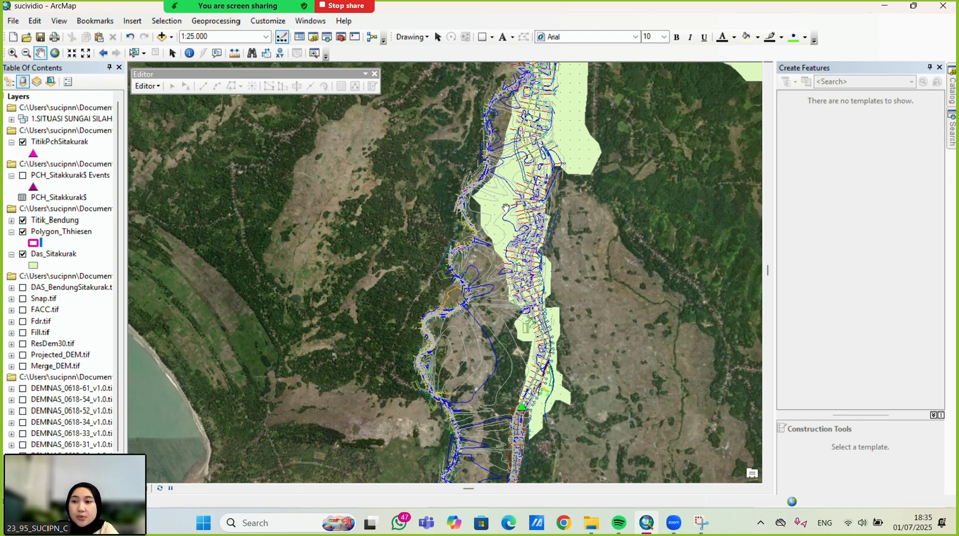
pyautogui.moveTo(514, 198); pyautogui.dragTo(528, 279)
pyautogui.moveTo(606, 288); pyautogui.dragTo(512, 298)
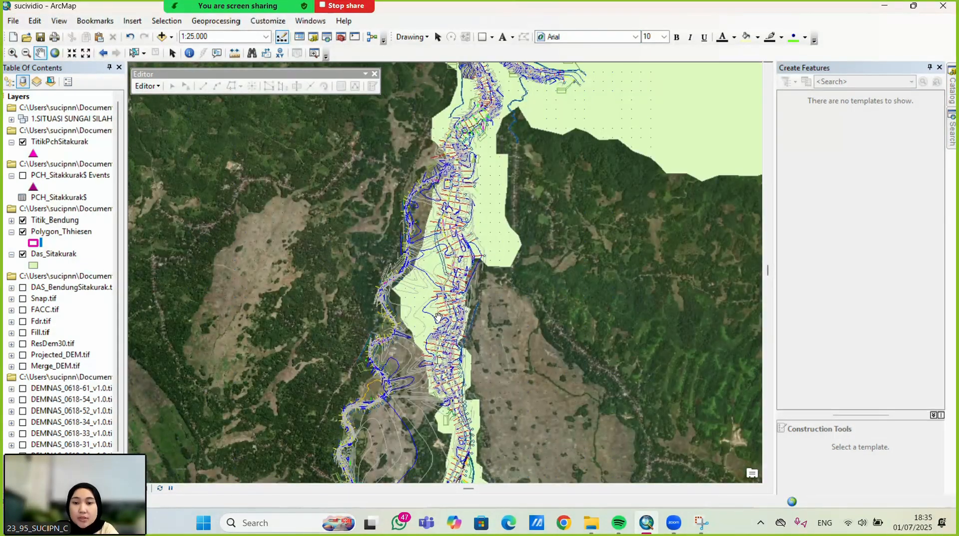
pyautogui.scroll(1, 438, 317)
pyautogui.moveTo(402, 310); pyautogui.dragTo(448, 278)
pyautogui.scroll(2, 449, 278)
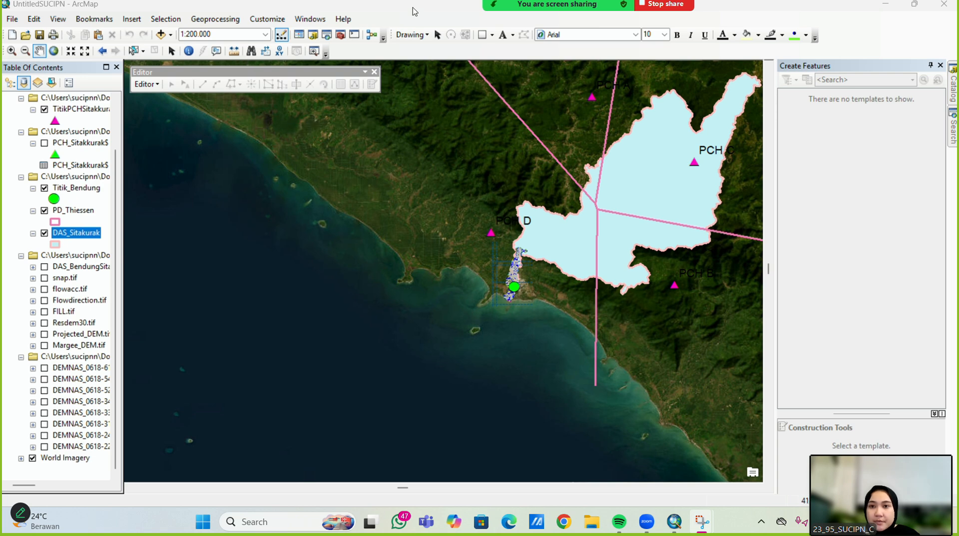
# Hide the visible river situation drawing sublayer, DAS_Sitakurak, PD_Thiessen and Titik_Bendung, and close the Editor toolbar
pyautogui.scroll(-1, 417, 18)
pyautogui.scroll(2, 48, 142)
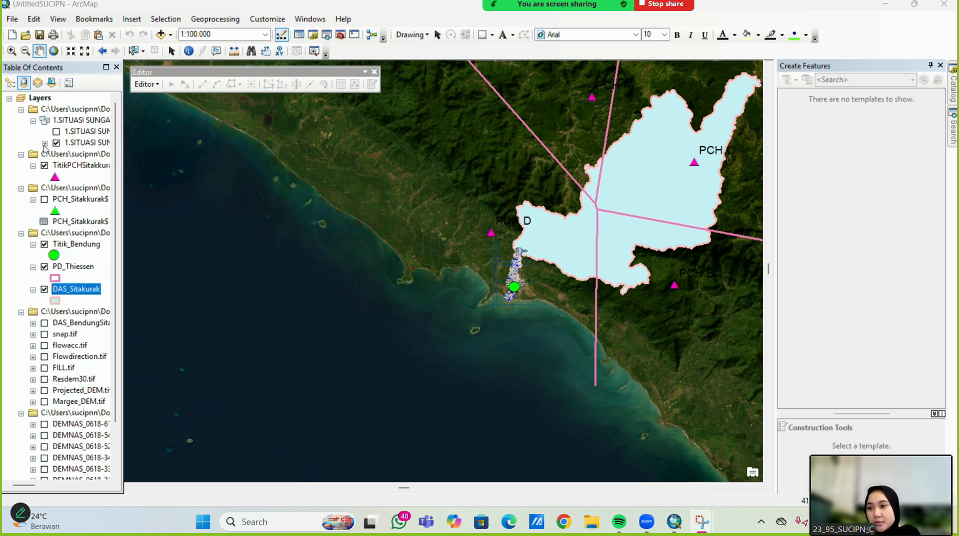
pyautogui.click(57, 143)
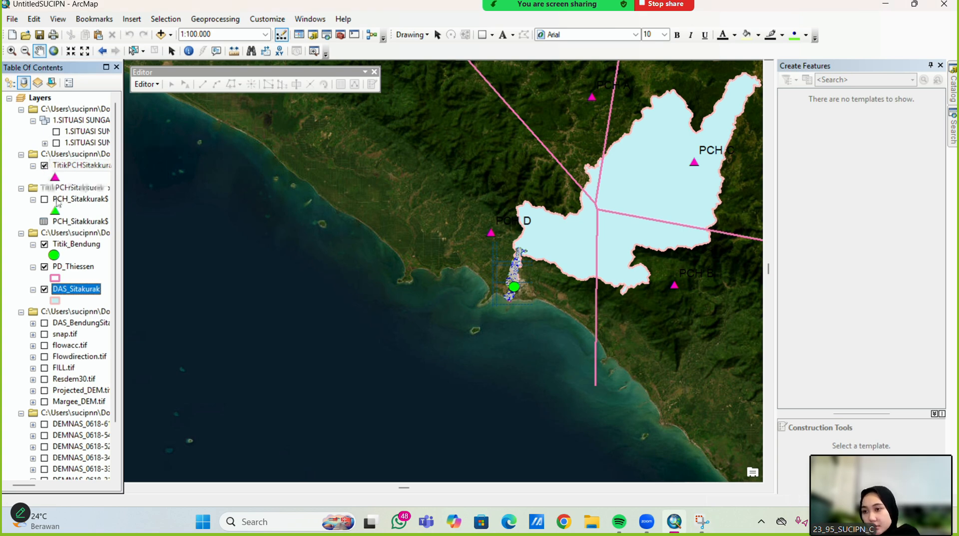
pyautogui.click(45, 289)
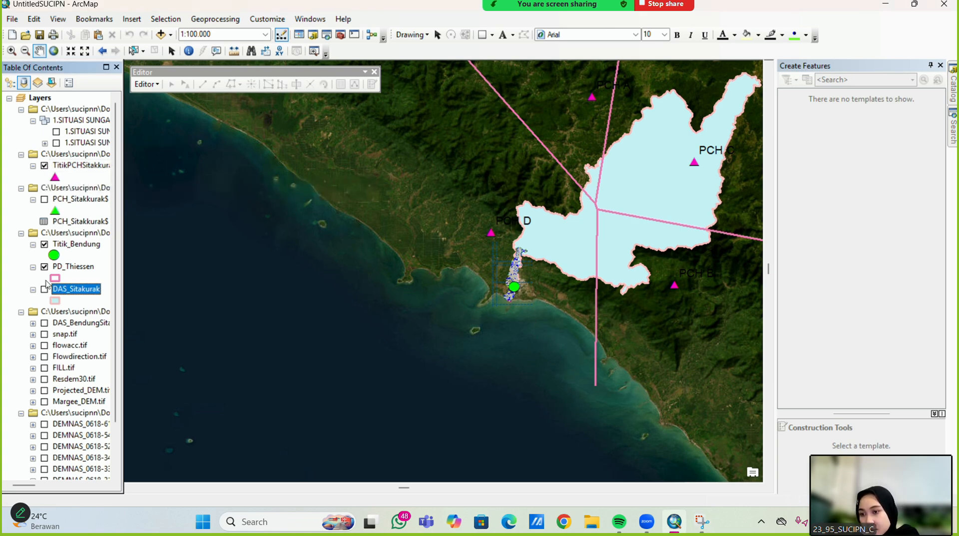
pyautogui.click(45, 267)
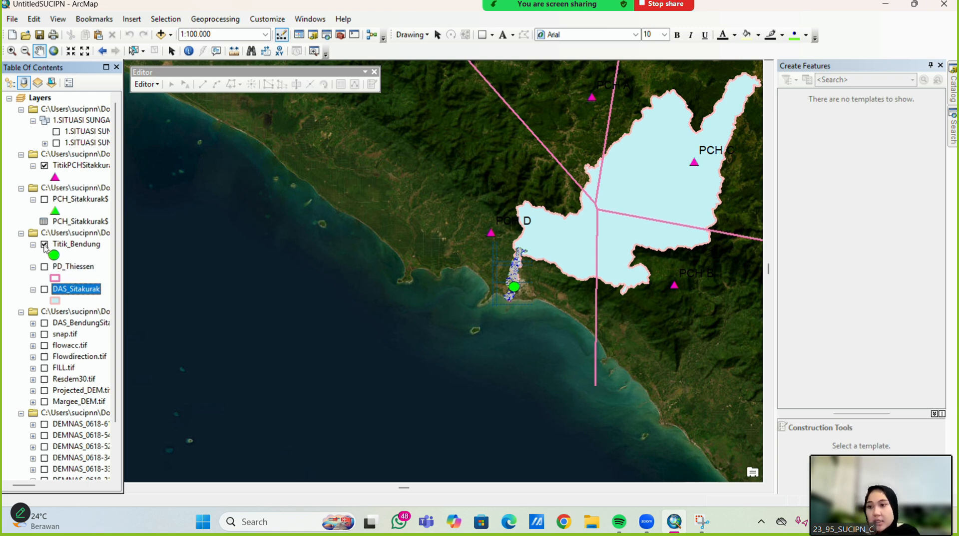
pyautogui.click(44, 245)
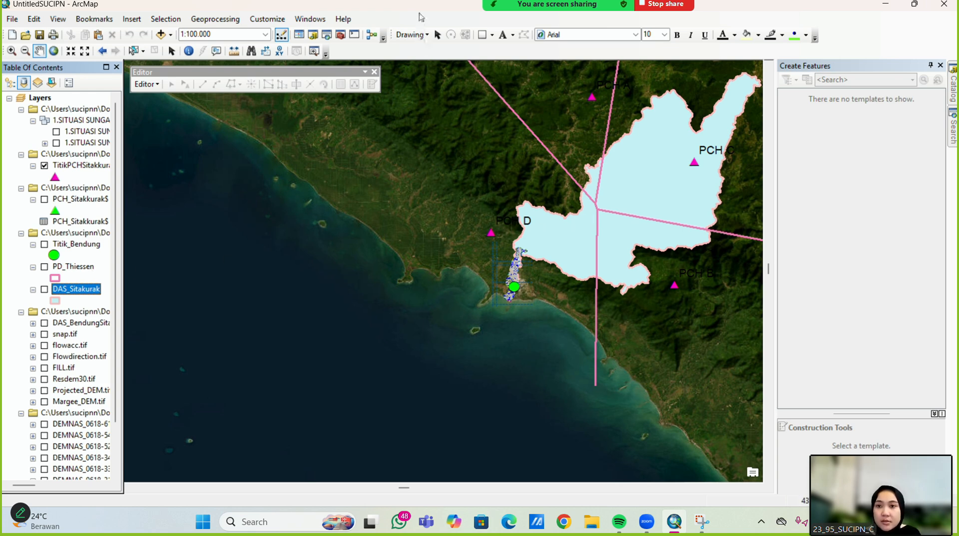
pyautogui.click(374, 72)
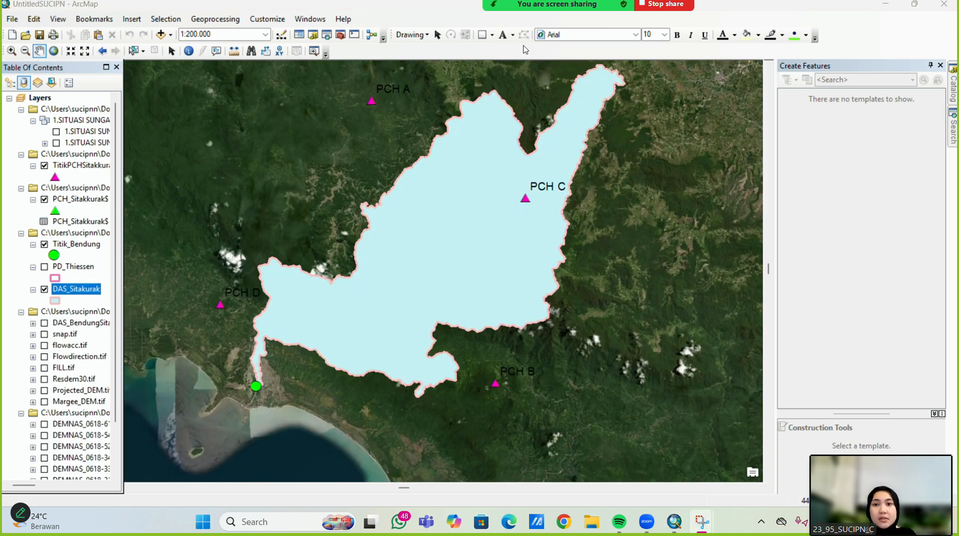
pyautogui.click(618, 16)
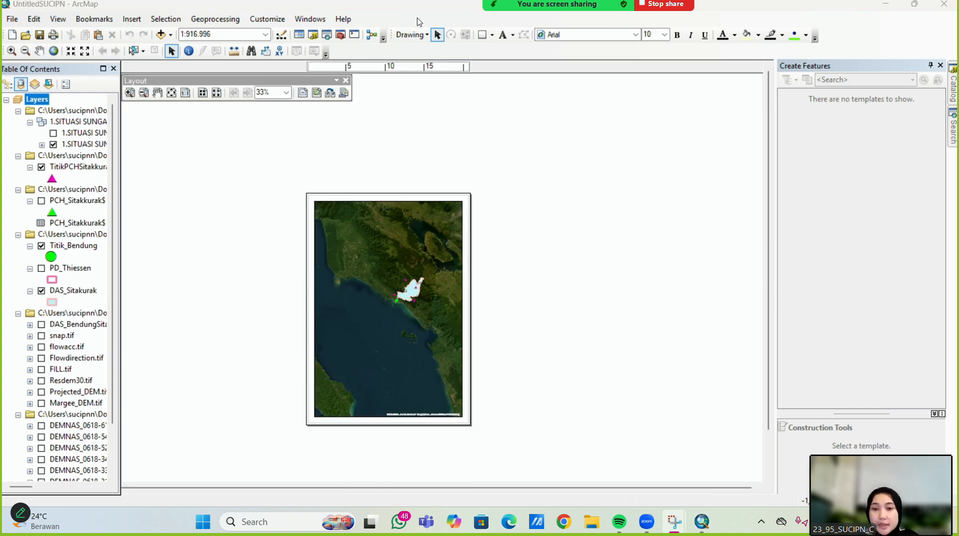
# Set the layout page to A3 297 x 420 mm paper in Landscape orientation
pyautogui.scroll(-8, 298, 399)
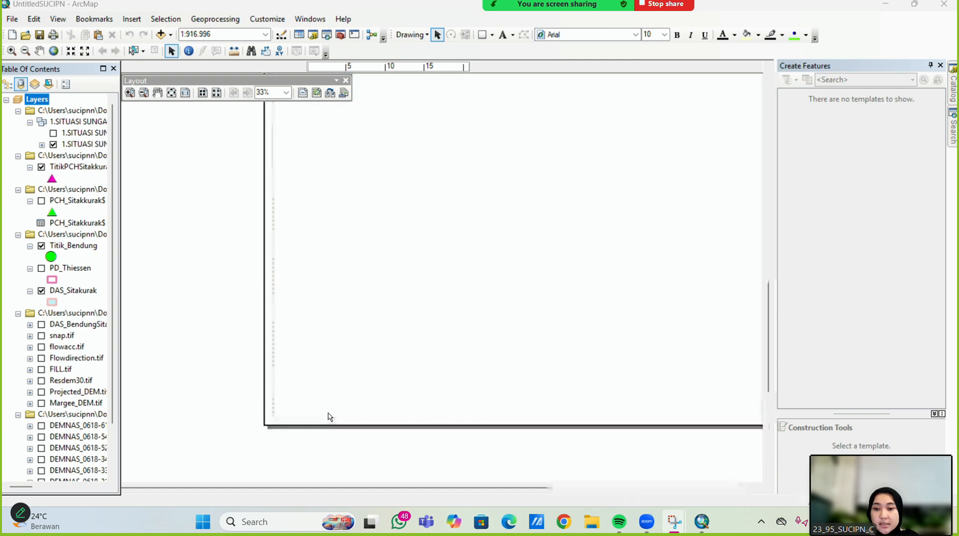
pyautogui.rightClick(324, 421)
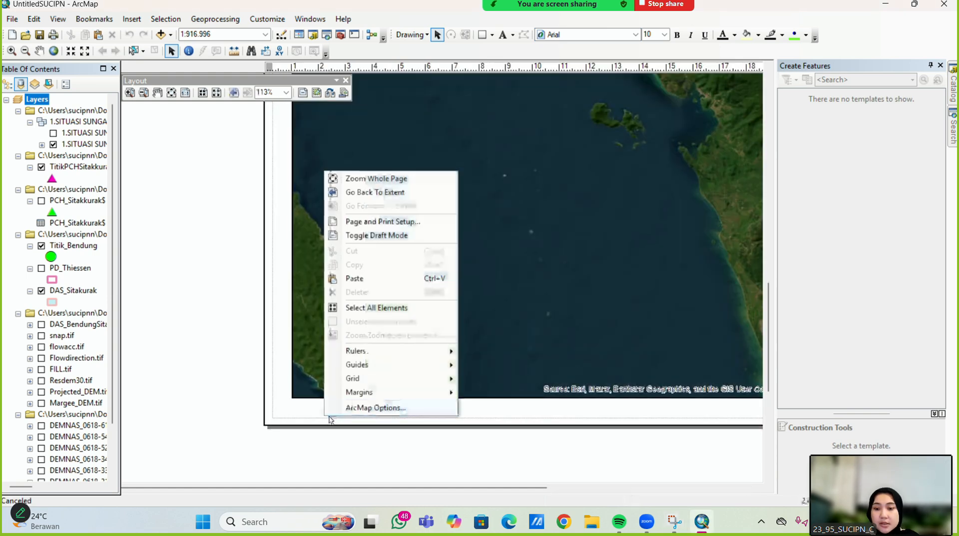
pyautogui.click(364, 227)
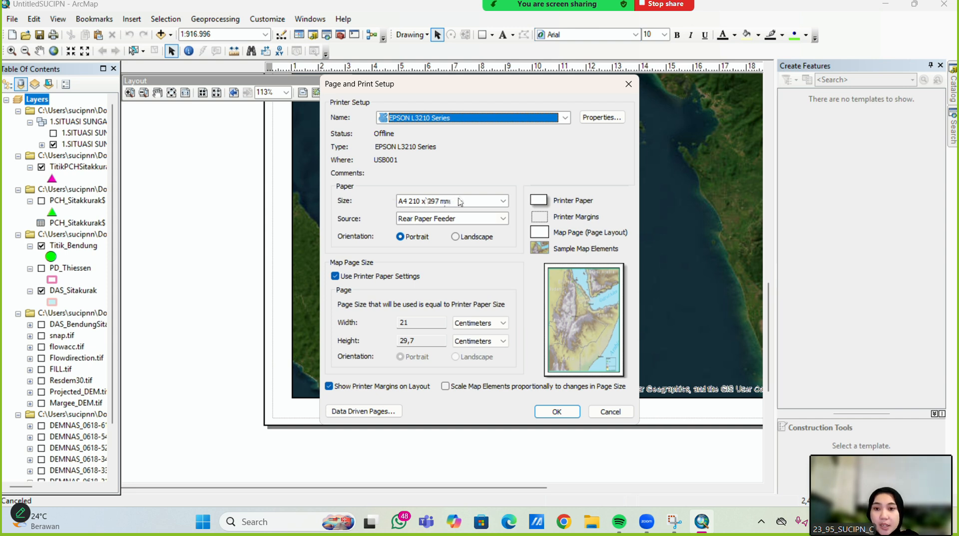
pyautogui.click(494, 203)
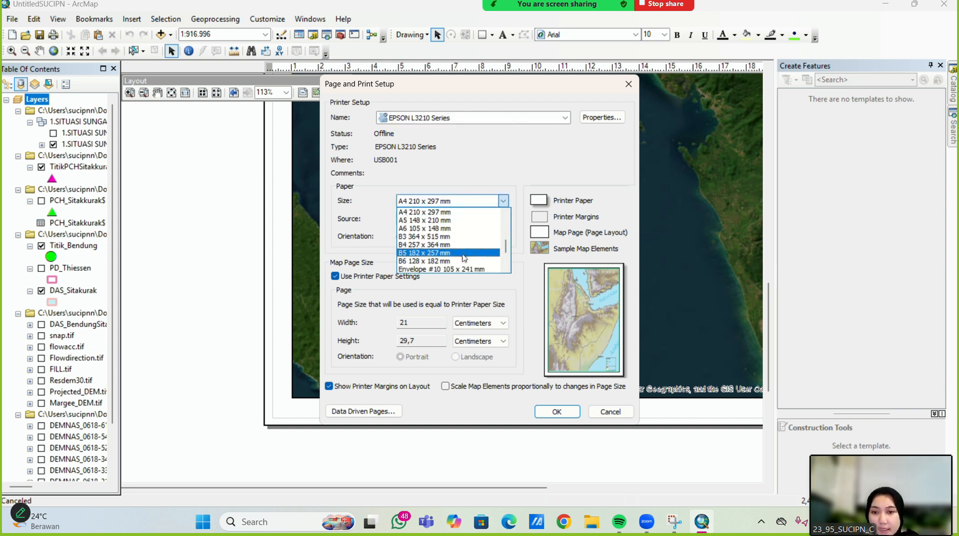
pyautogui.scroll(4, 455, 258)
pyautogui.scroll(-1, 452, 258)
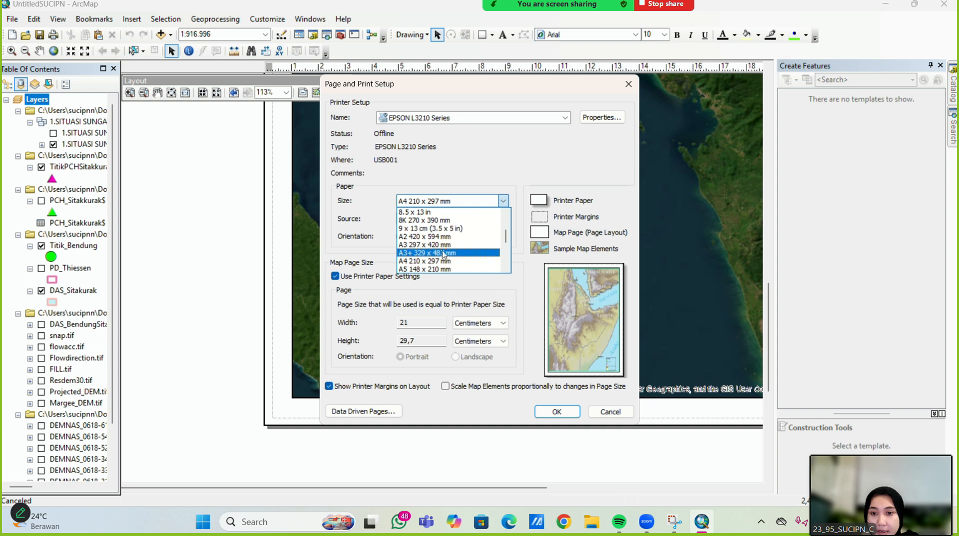
pyautogui.scroll(3, 442, 254)
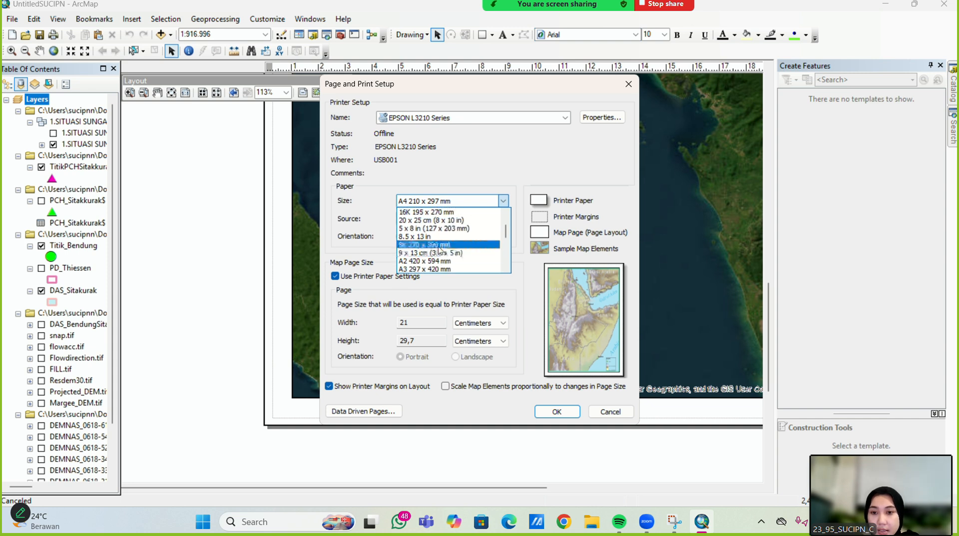
pyautogui.scroll(-3, 438, 248)
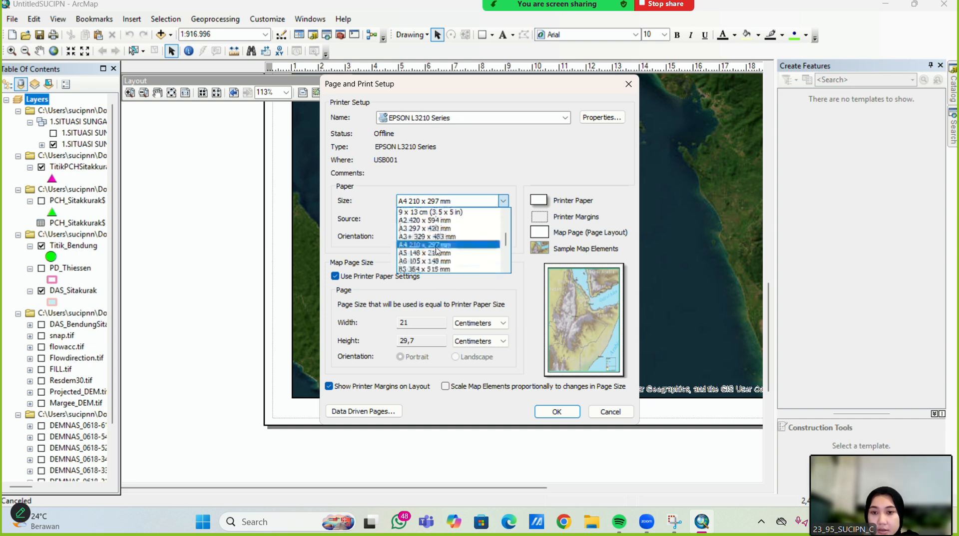
pyautogui.scroll(-1, 435, 244)
pyautogui.scroll(1, 436, 244)
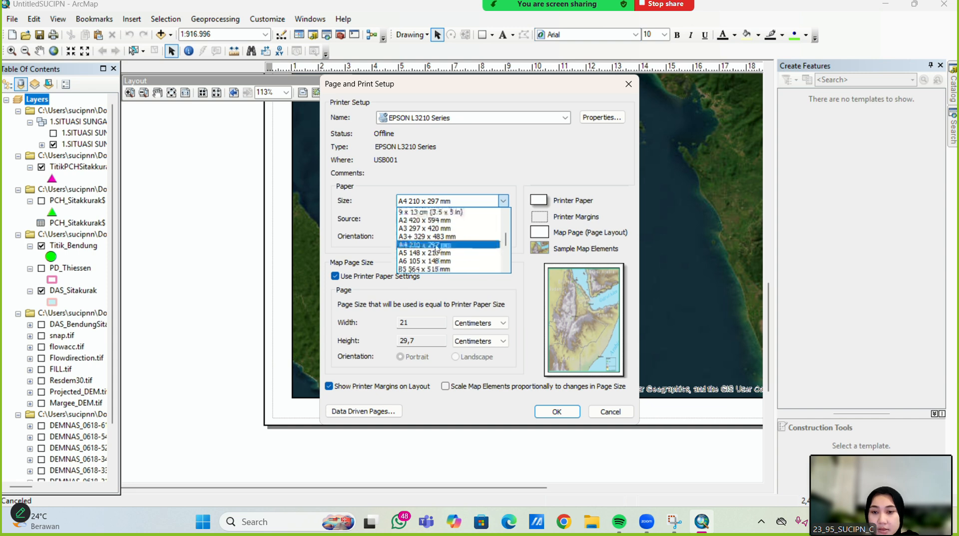
pyautogui.click(437, 229)
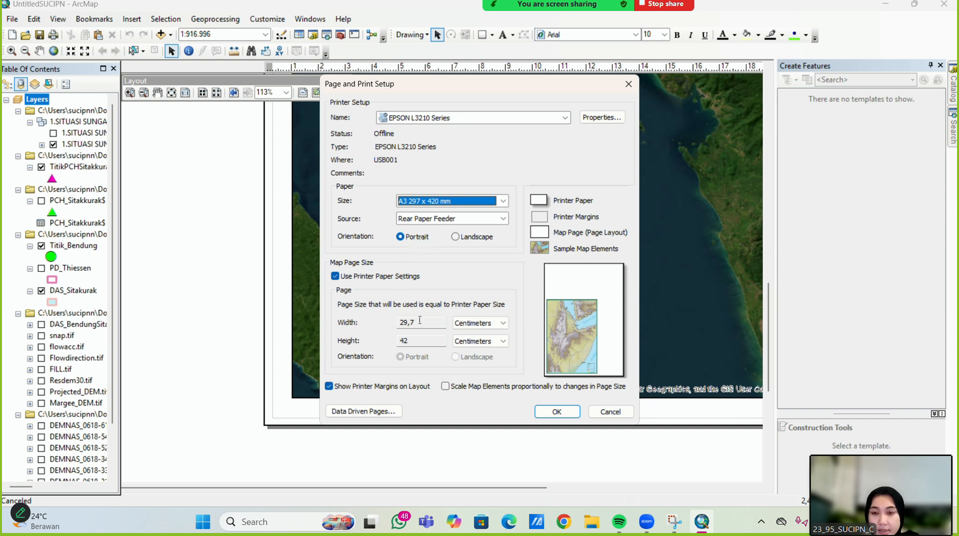
pyautogui.click(453, 237)
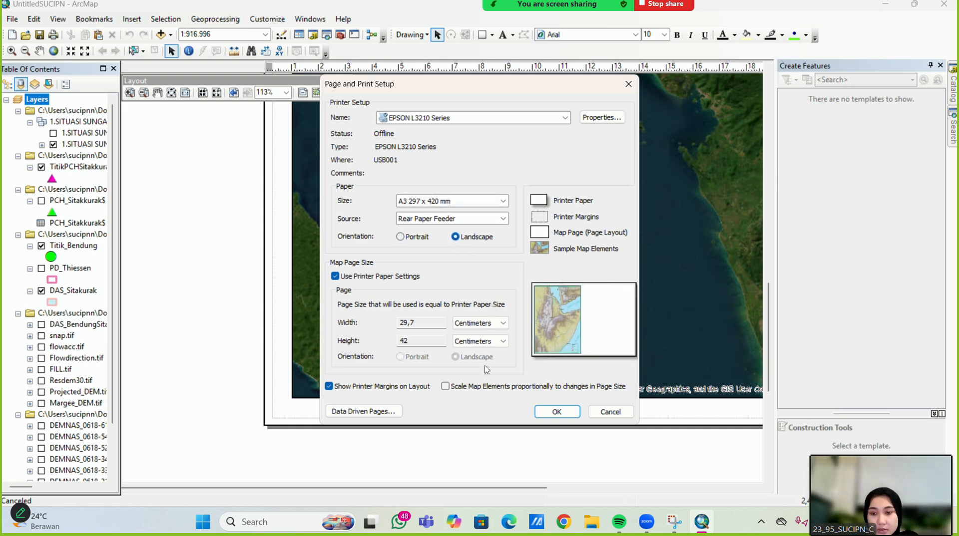
pyautogui.click(537, 415)
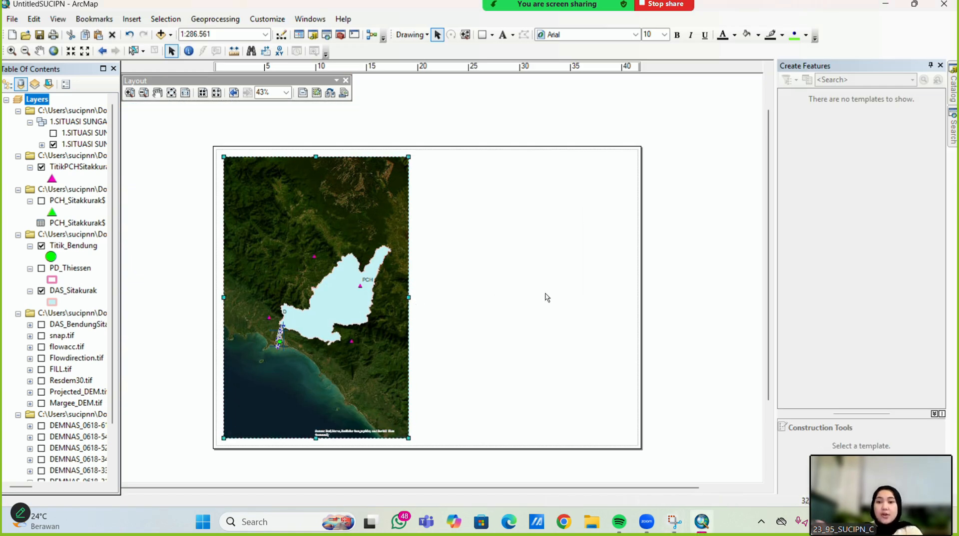
# Widen the map data frame to about 31 cm and draw a tall rectangle in the empty strip of the page beside it
pyautogui.moveTo(547, 297)
pyautogui.mouseDown()
pyautogui.moveTo(564, 299)
pyautogui.moveTo(548, 298)
pyautogui.mouseUp()
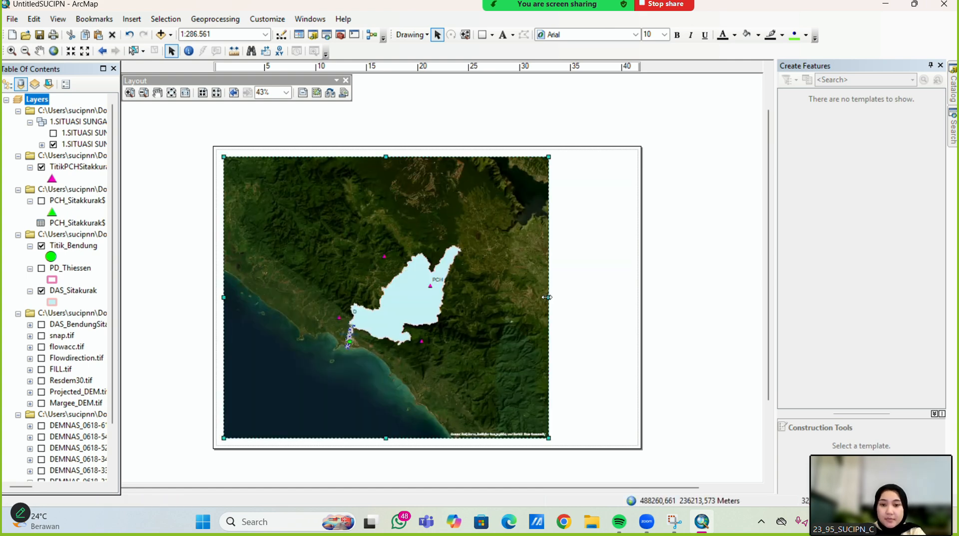
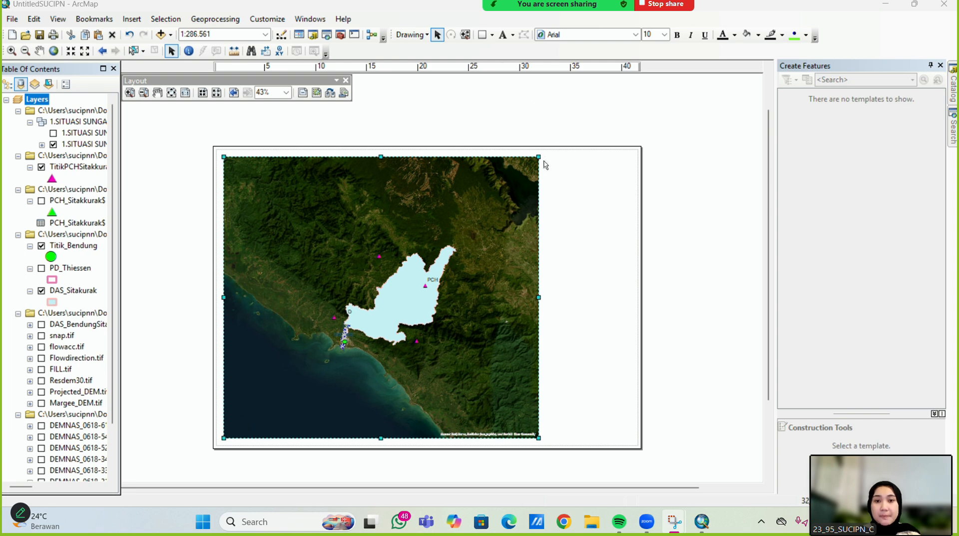
pyautogui.moveTo(545, 164); pyautogui.dragTo(602, 209)
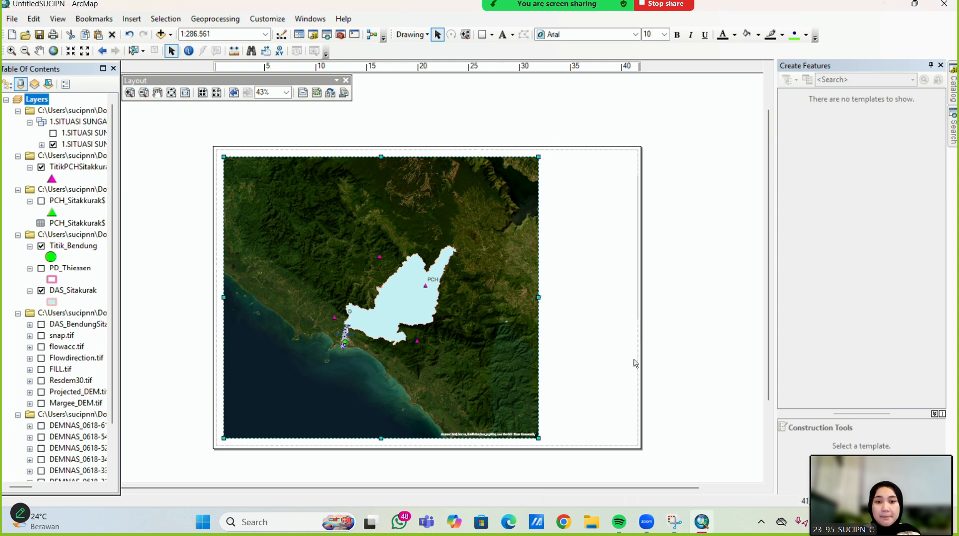
pyautogui.moveTo(635, 364); pyautogui.dragTo(634, 442)
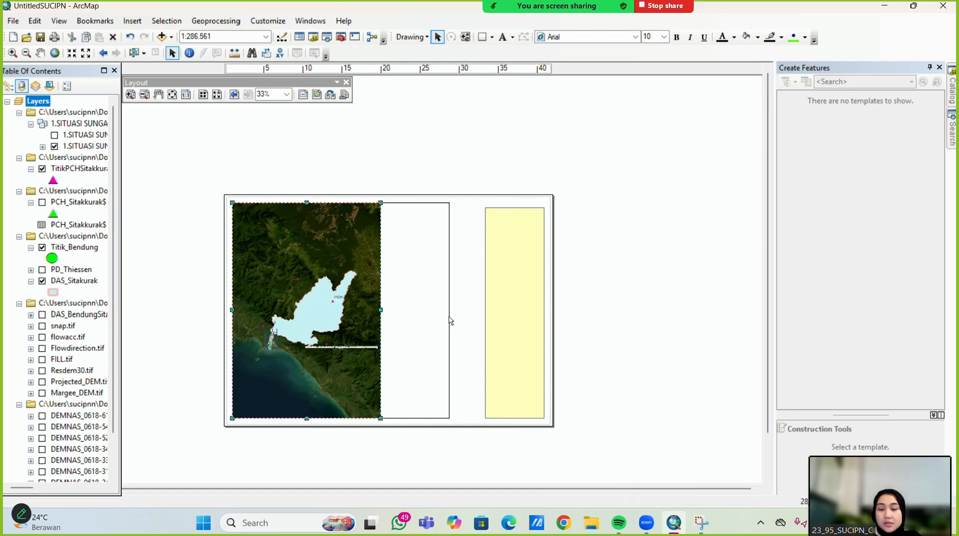
pyautogui.moveTo(449, 322); pyautogui.dragTo(475, 321)
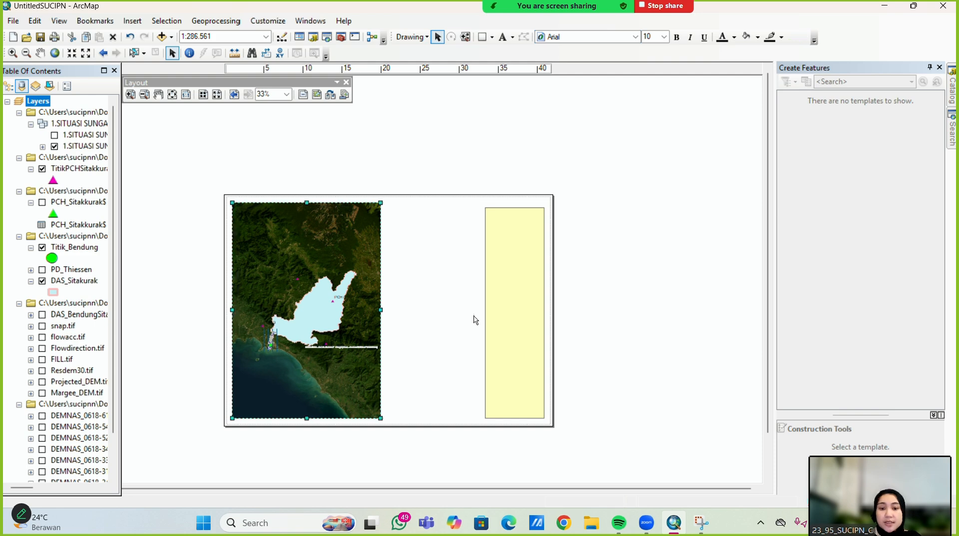
# Enlarge the yellow rectangle to about 8 cm wide, aligning its upper edge with the data frame's upper edge
pyautogui.scroll(-2, 493, 235)
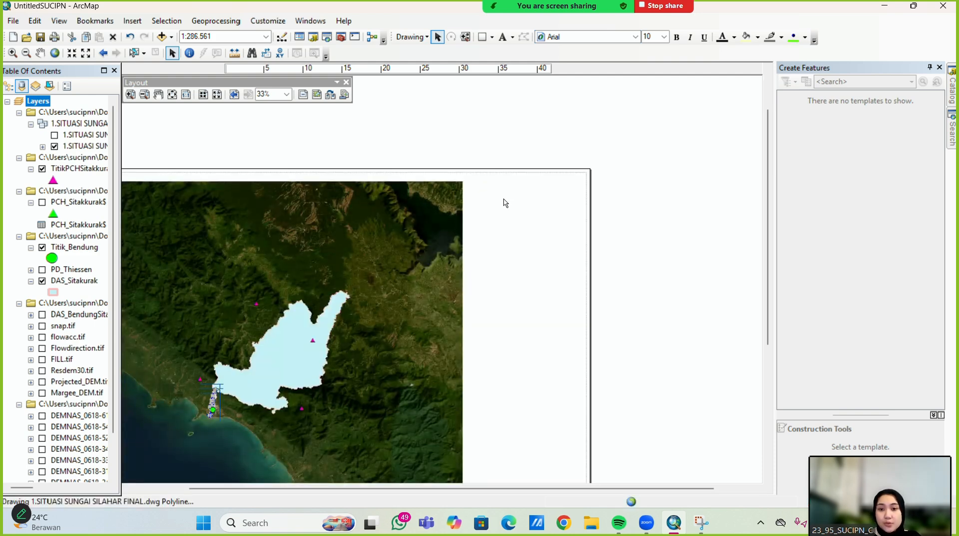
pyautogui.click(506, 195)
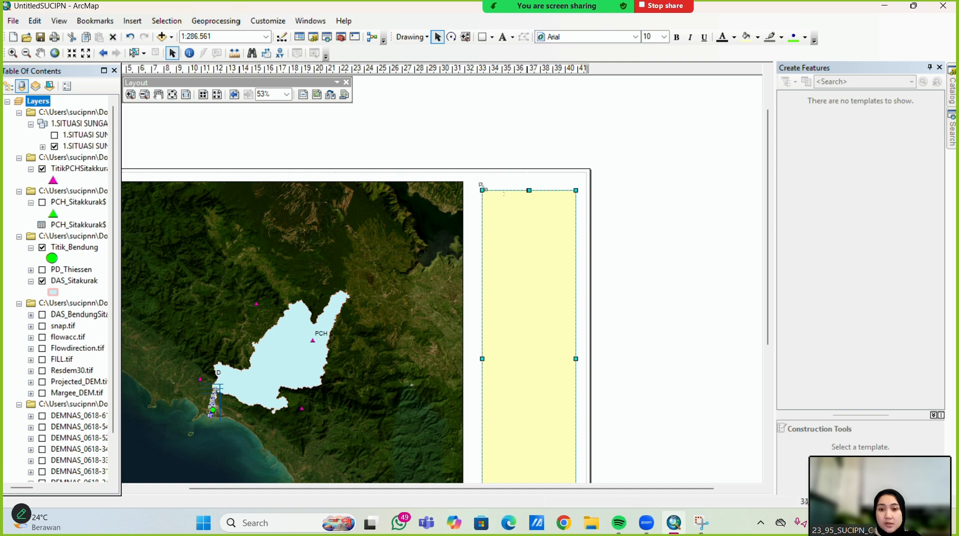
pyautogui.moveTo(481, 186); pyautogui.dragTo(475, 187)
pyautogui.scroll(2, 513, 257)
pyautogui.scroll(-4, 488, 306)
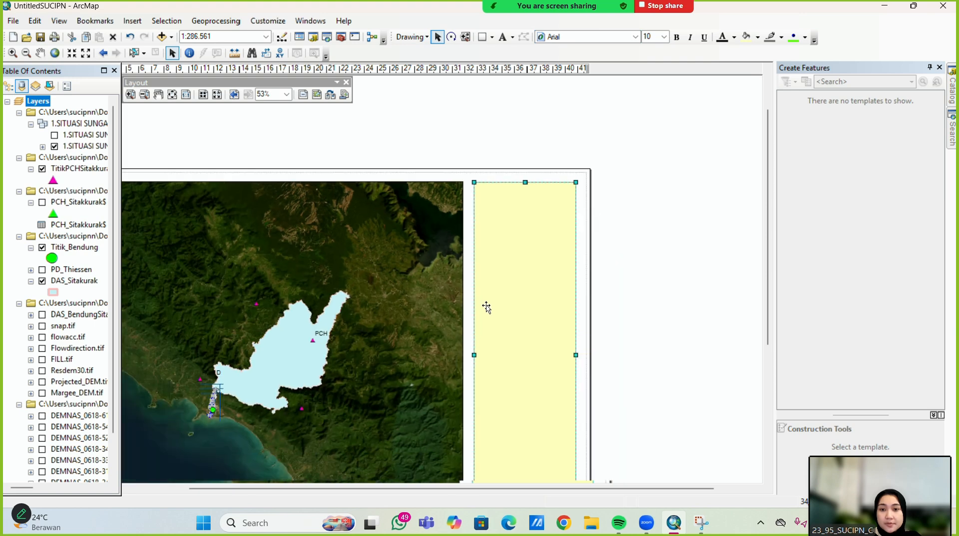
pyautogui.scroll(2, 484, 333)
pyautogui.scroll(-4, 514, 405)
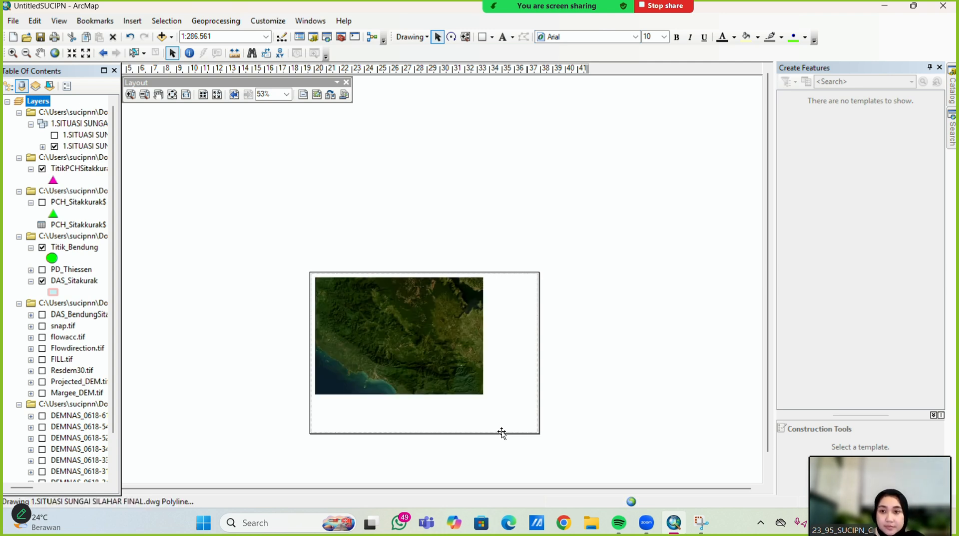
pyautogui.scroll(3, 501, 433)
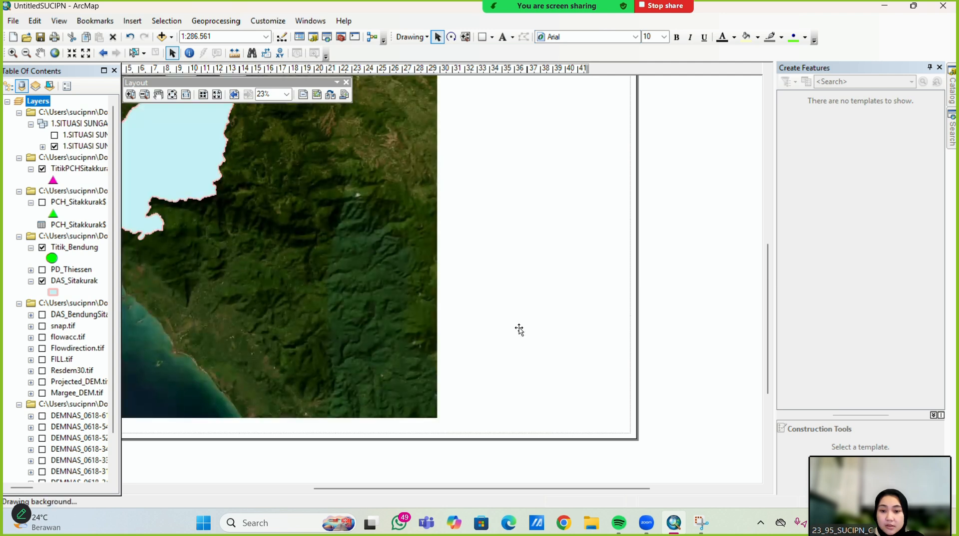
# Give the rectangle beside the map no fill color and a black outline
pyautogui.rightClick(518, 326)
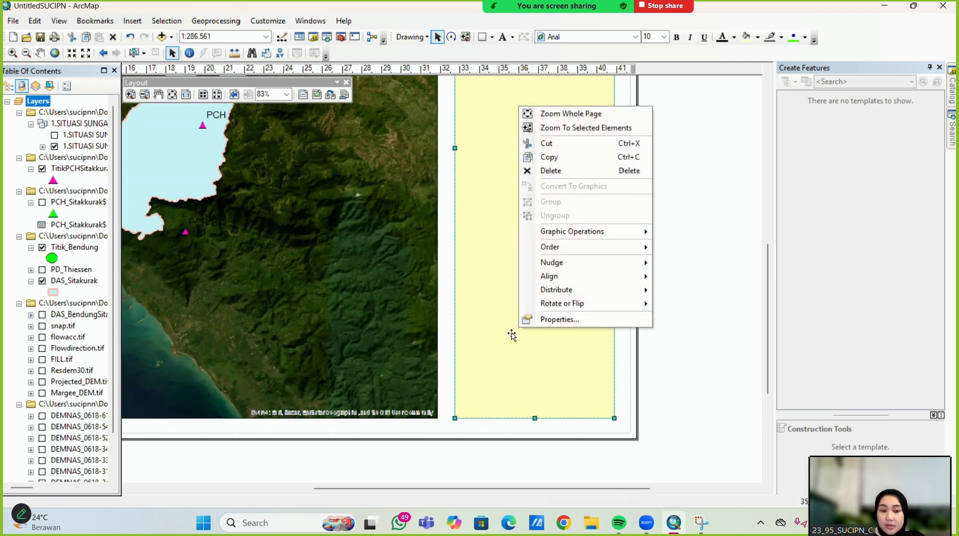
pyautogui.click(536, 322)
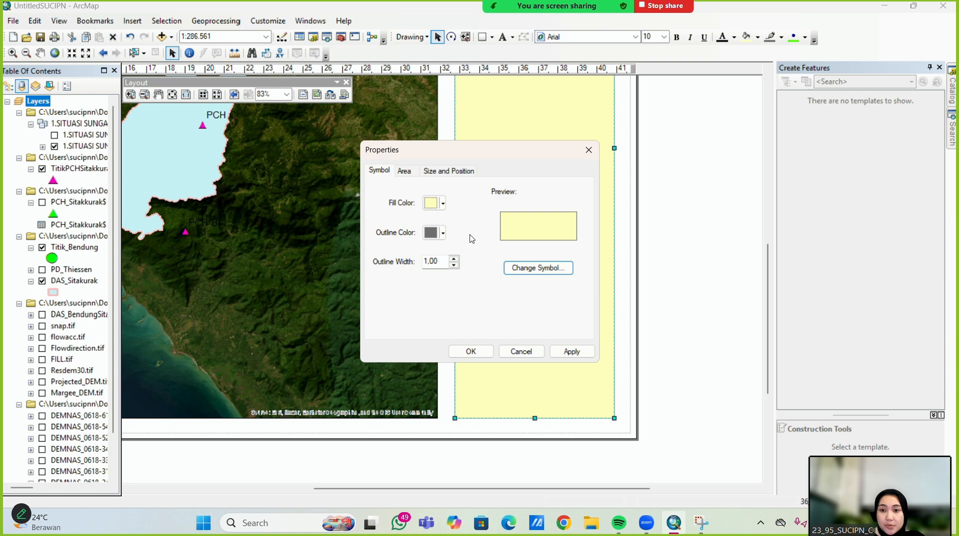
pyautogui.click(443, 203)
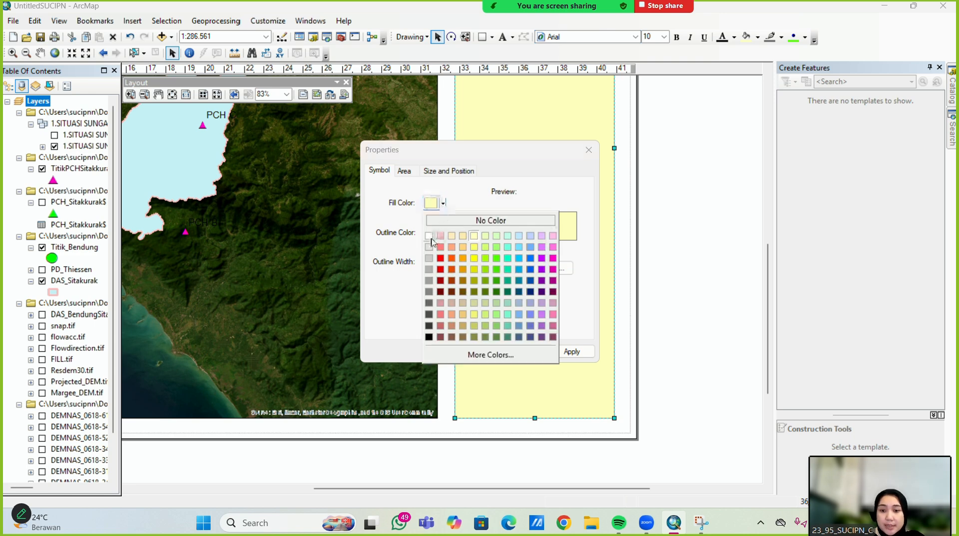
pyautogui.click(477, 221)
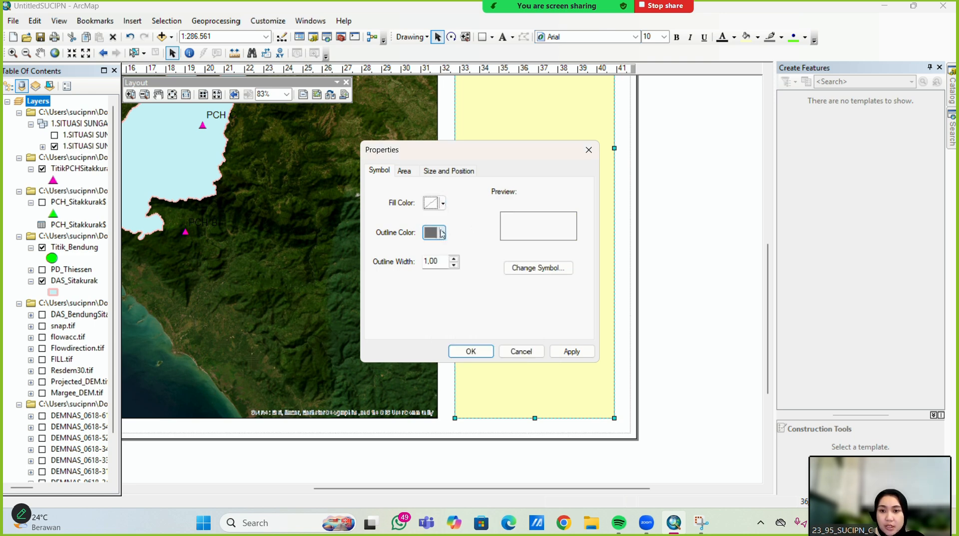
pyautogui.click(442, 233)
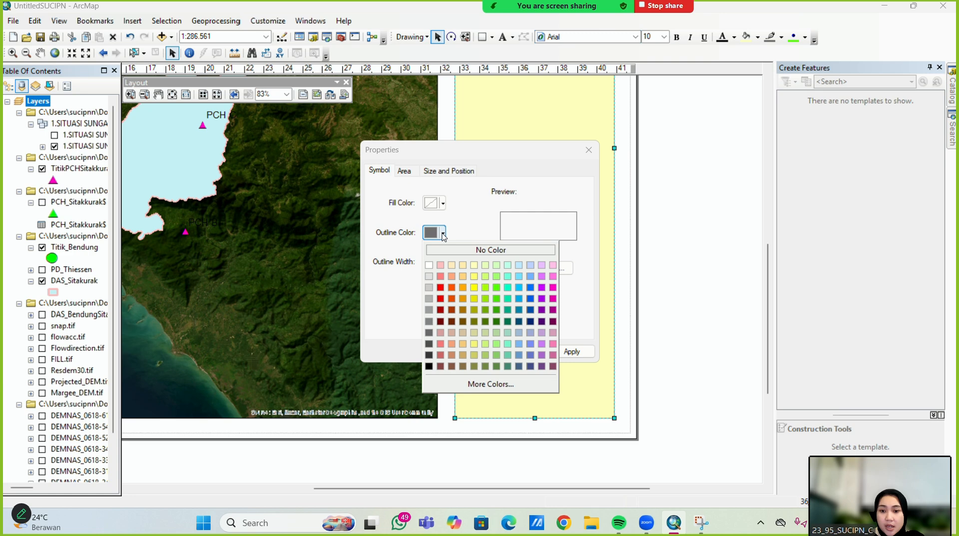
pyautogui.click(429, 367)
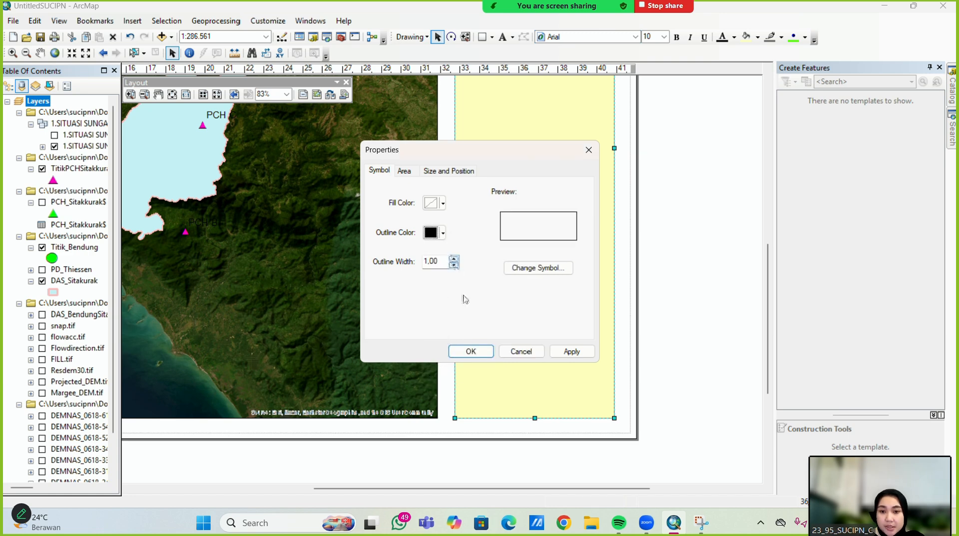
pyautogui.click(467, 352)
# Set the unfilled rectangle's outline width to 2 and deselect it
pyautogui.scroll(-3, 592, 365)
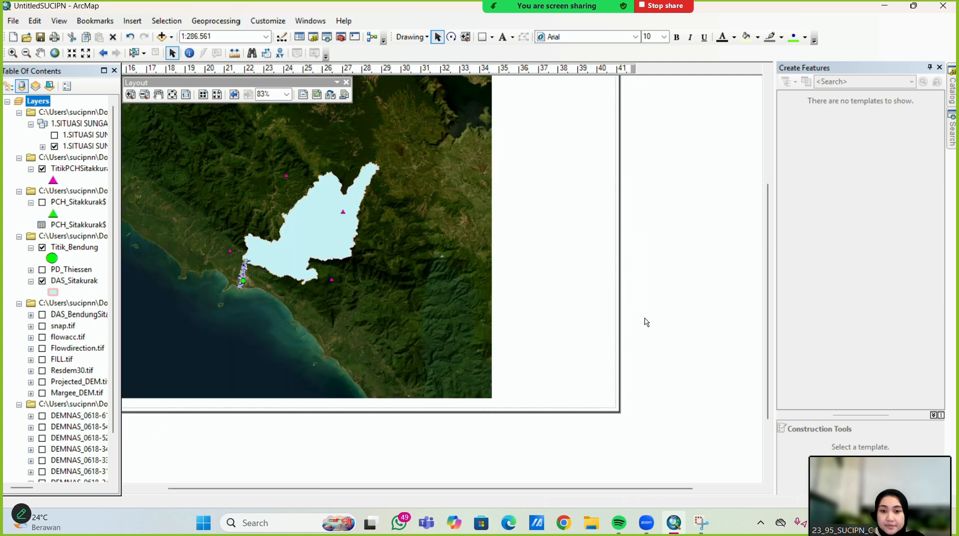
pyautogui.scroll(-2, 646, 322)
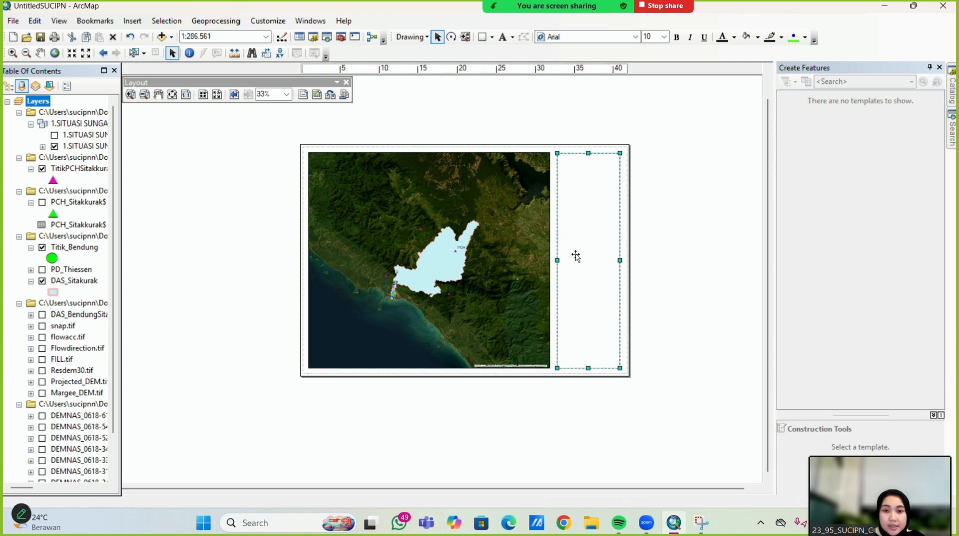
pyautogui.scroll(1, 575, 256)
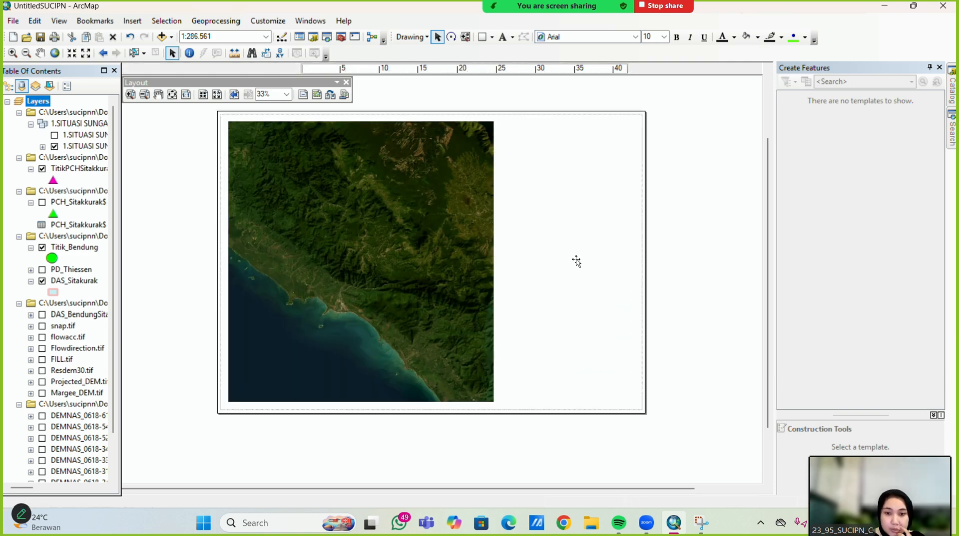
pyautogui.rightClick(575, 176)
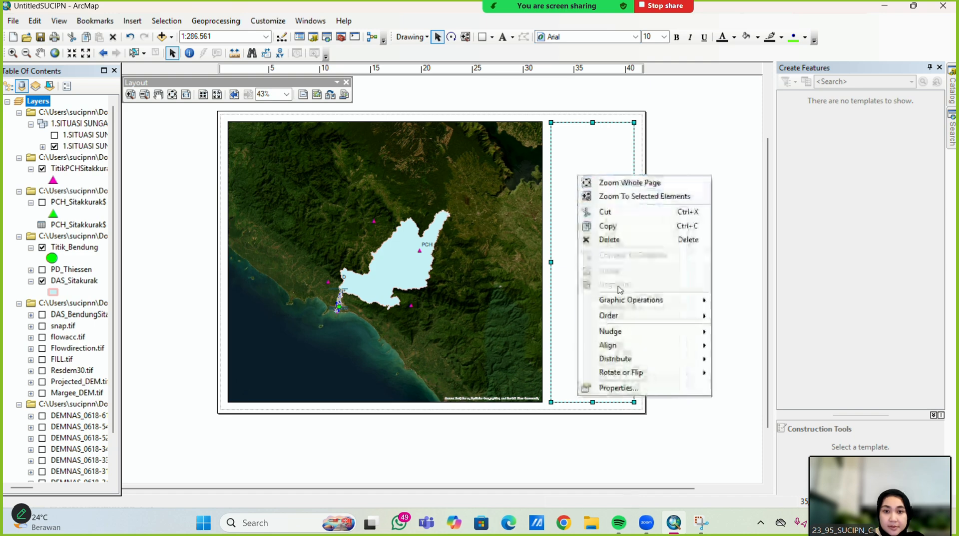
pyautogui.click(619, 387)
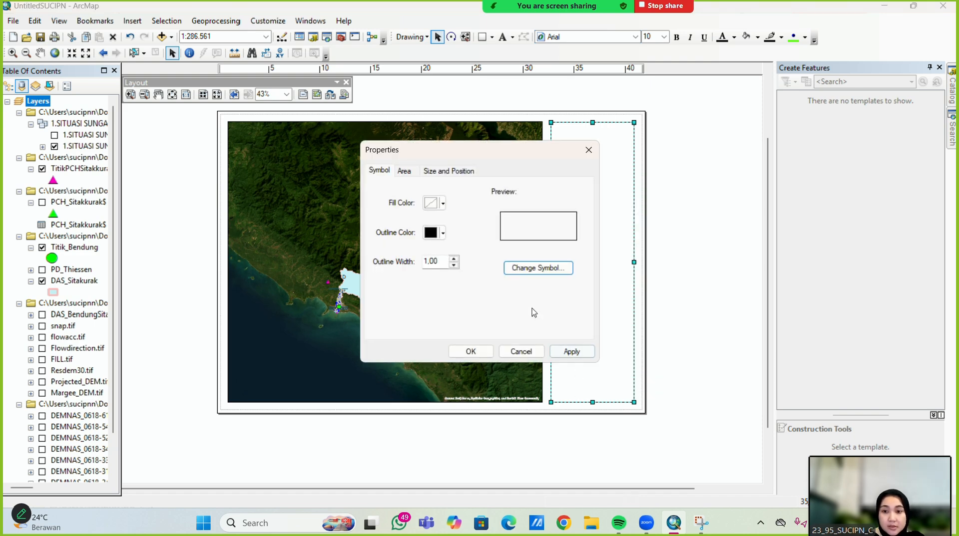
pyautogui.click(454, 259)
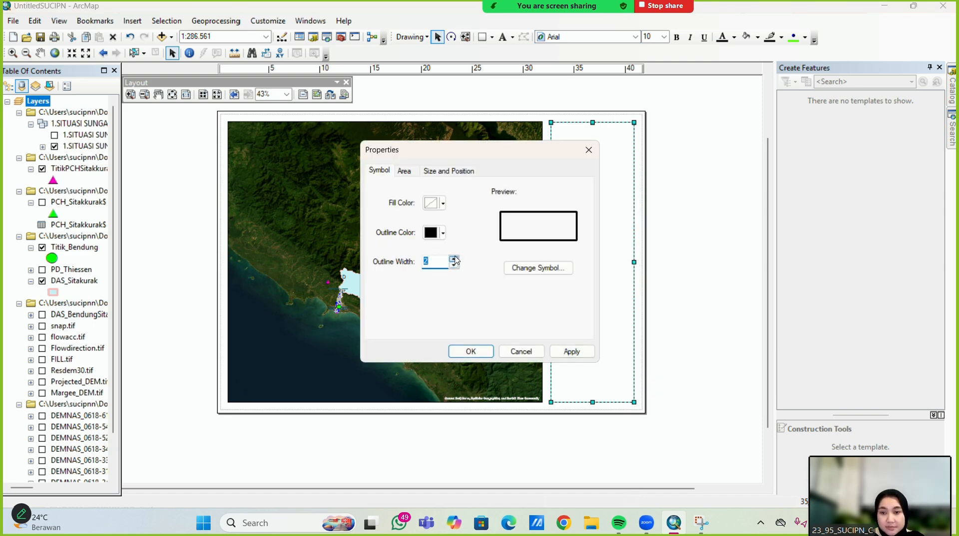
pyautogui.click(468, 353)
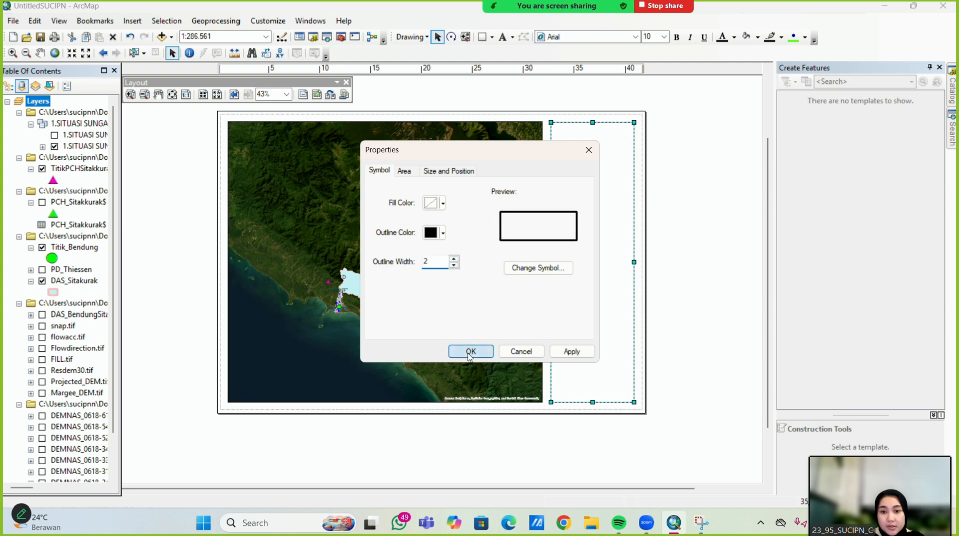
pyautogui.click(666, 346)
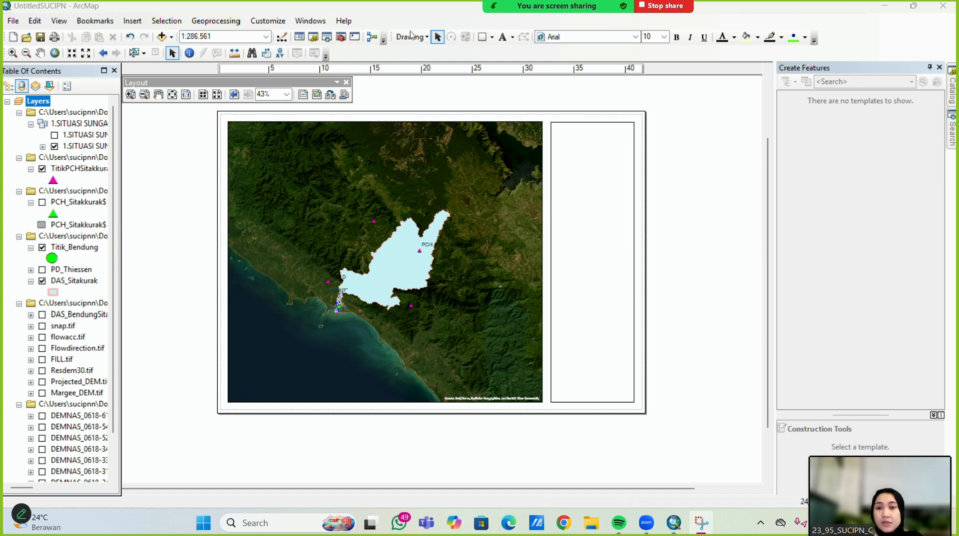
# Insert the Logo-UNJANI-2 picture, shrink it to roughly the side panel's width and place it in the panel's upper part
pyautogui.click(132, 20)
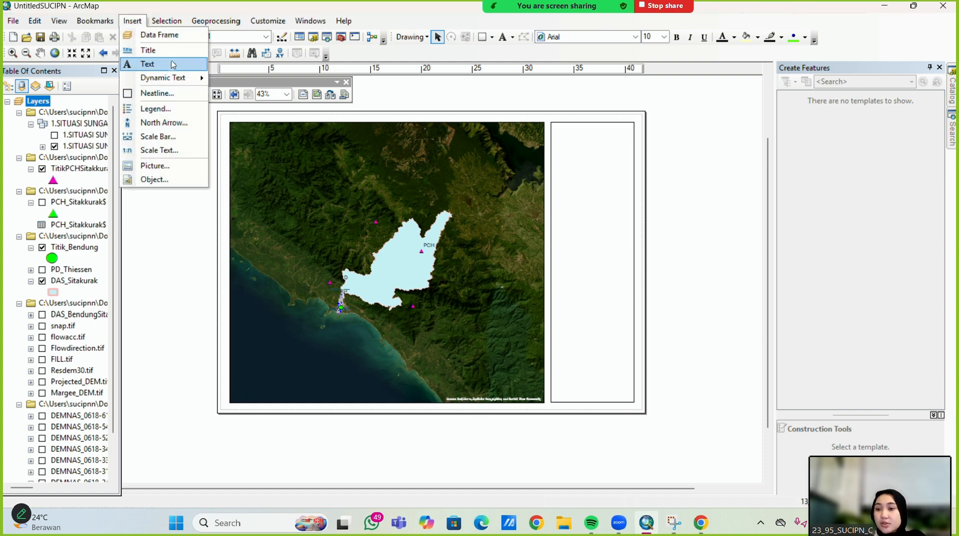
pyautogui.click(167, 173)
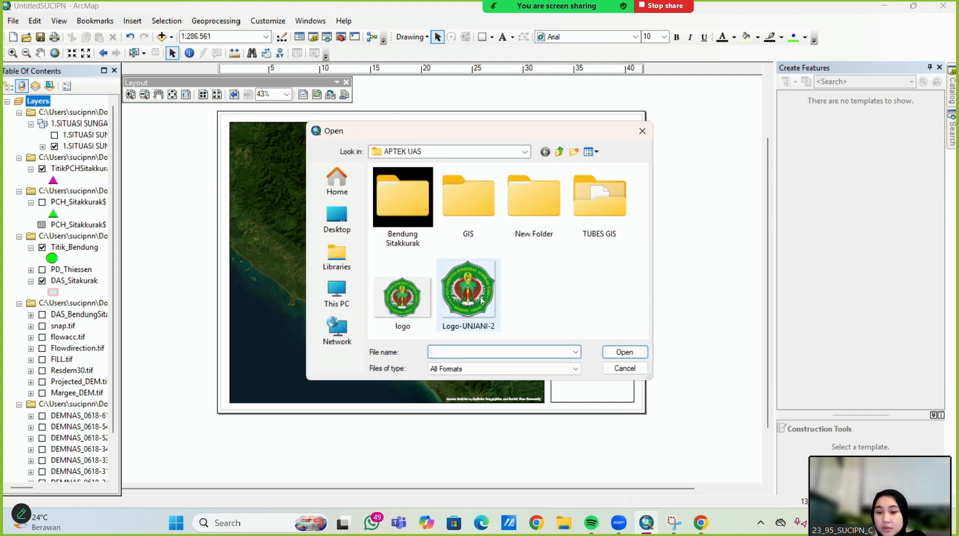
pyautogui.click(480, 300)
pyautogui.click(610, 354)
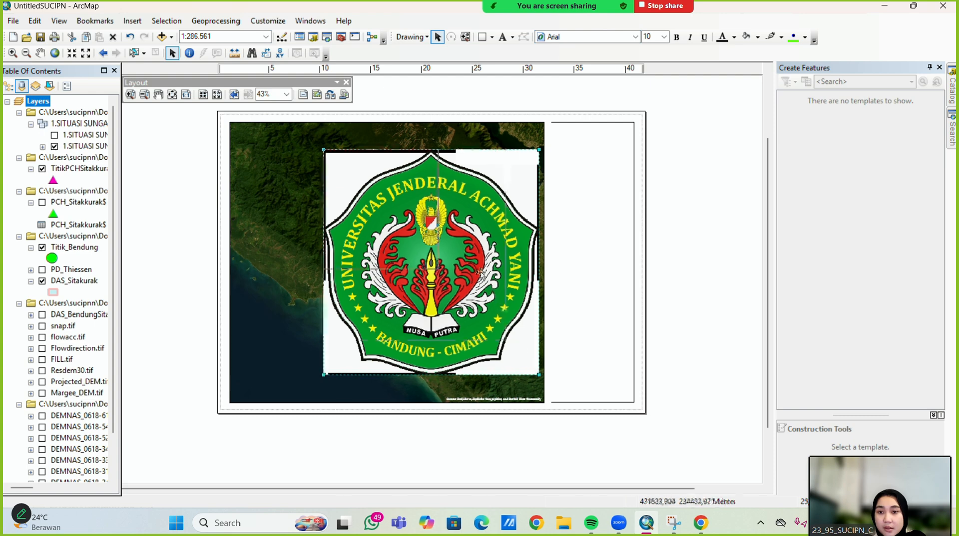
pyautogui.moveTo(480, 273); pyautogui.dragTo(453, 231)
pyautogui.moveTo(368, 199); pyautogui.dragTo(601, 187)
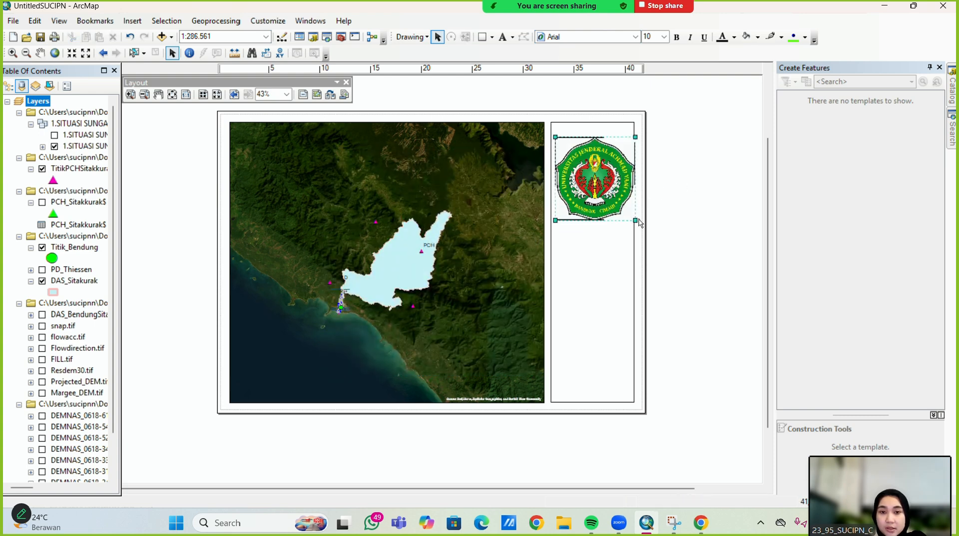
# Reduce the university logo further so it fits inside the side panel, and center it near the panel's upper edge
pyautogui.moveTo(639, 220); pyautogui.dragTo(621, 206)
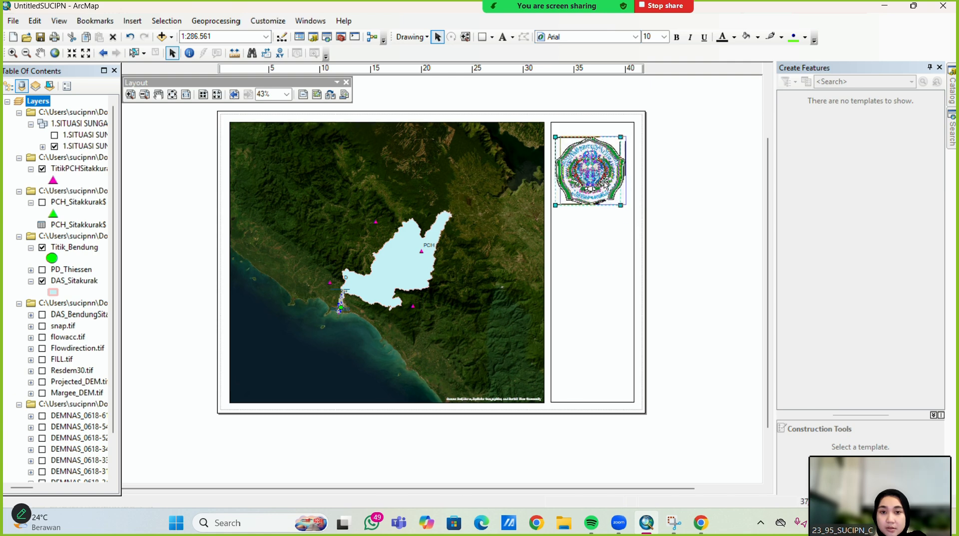
pyautogui.scroll(2, 590, 152)
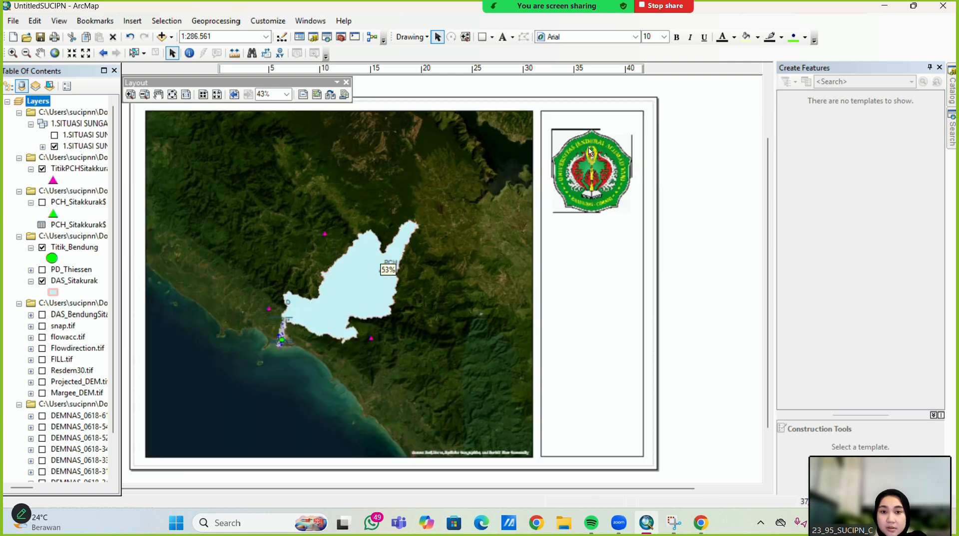
pyautogui.scroll(2, 590, 152)
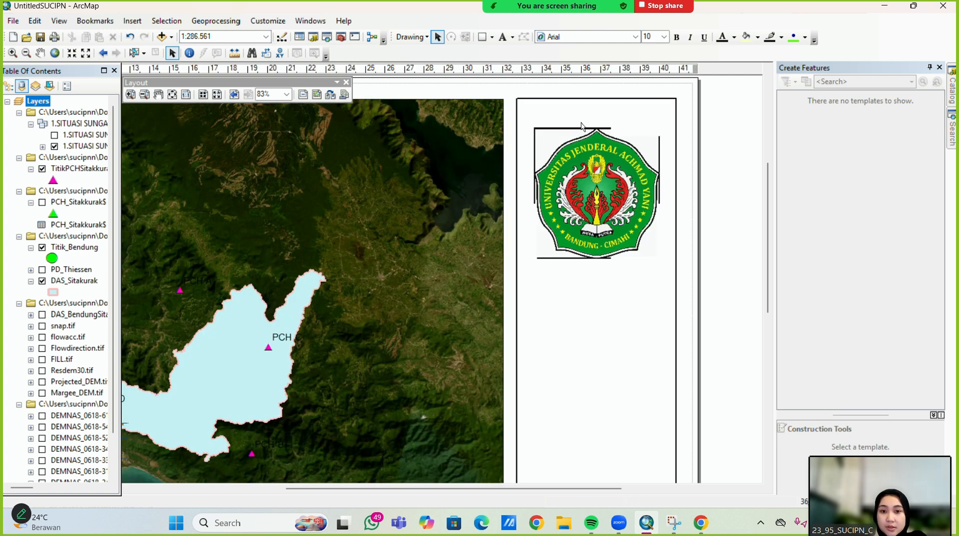
pyautogui.click(582, 140)
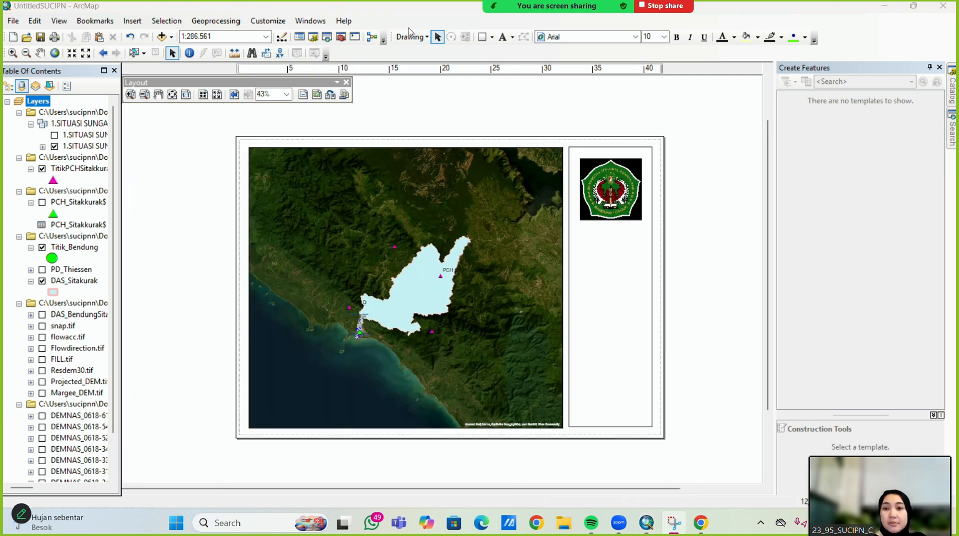
# Insert a north arrow in the ESRI North 1 style into the layout
pyautogui.click(141, 23)
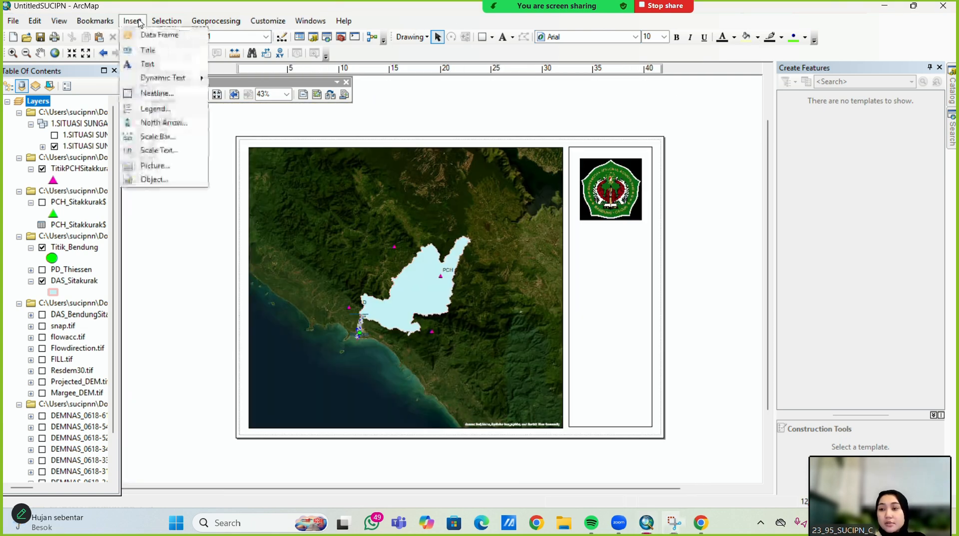
pyautogui.click(169, 124)
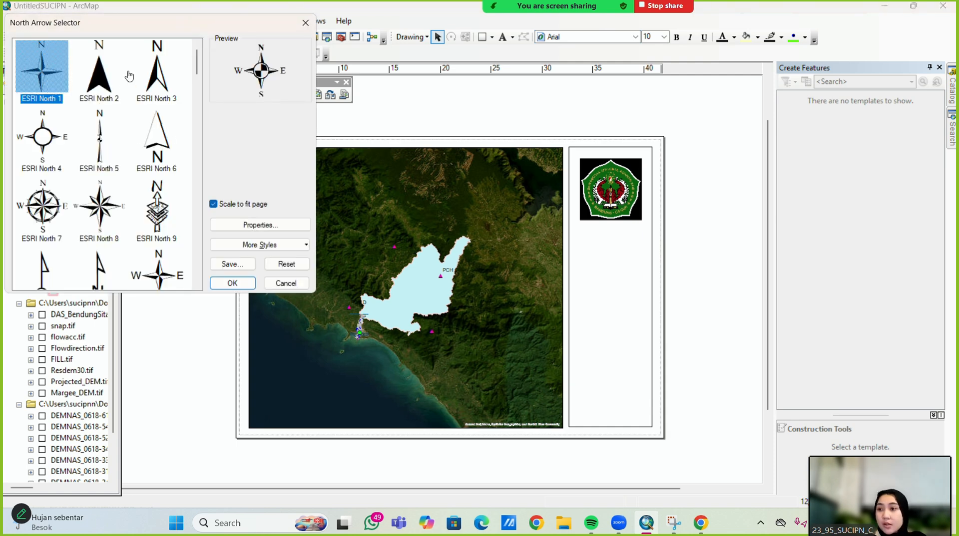
pyautogui.click(161, 81)
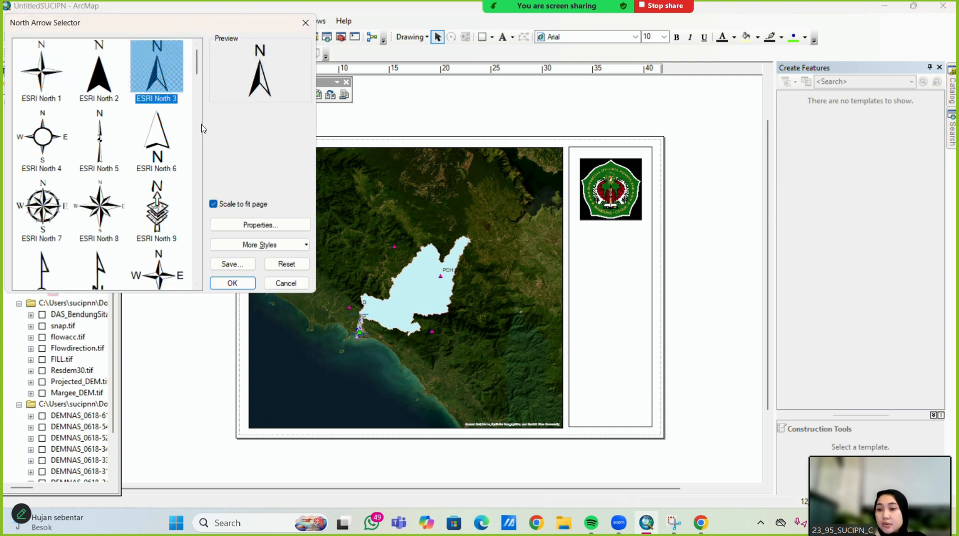
pyautogui.click(40, 84)
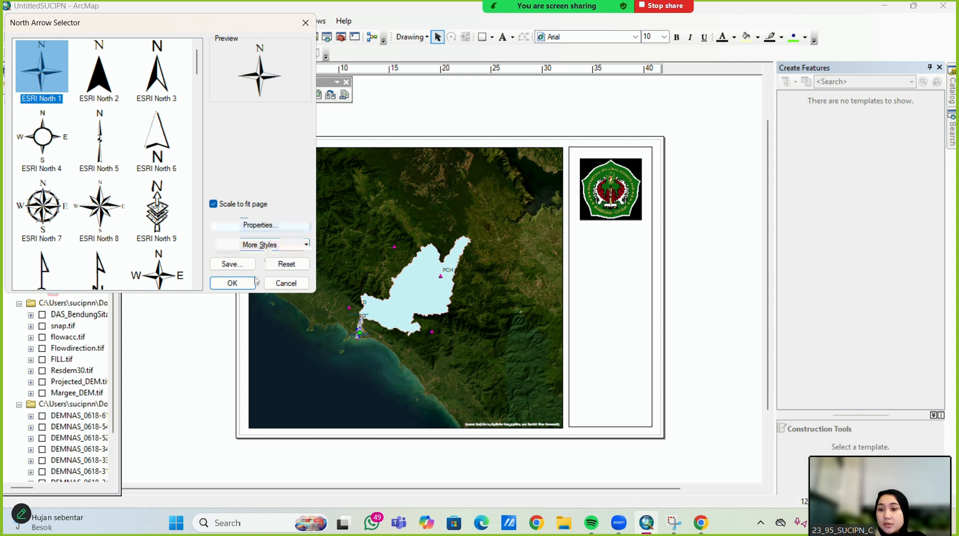
pyautogui.click(232, 283)
# Move the north arrow to the map's upper-left corner and shrink it to a marker size of about 178
pyautogui.moveTo(313, 302); pyautogui.dragTo(409, 232)
pyautogui.moveTo(344, 294); pyautogui.dragTo(313, 227)
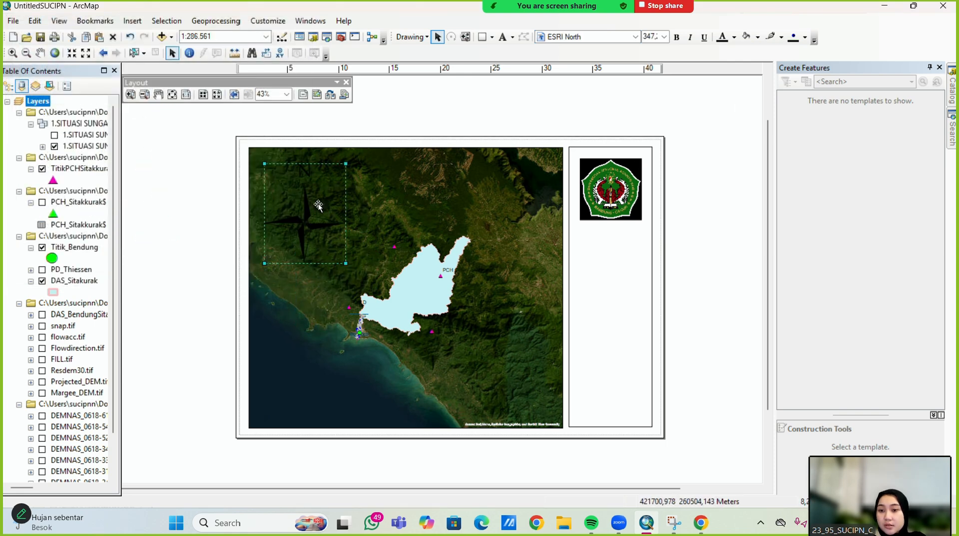
pyautogui.moveTo(345, 164); pyautogui.dragTo(319, 196)
pyautogui.click(349, 211)
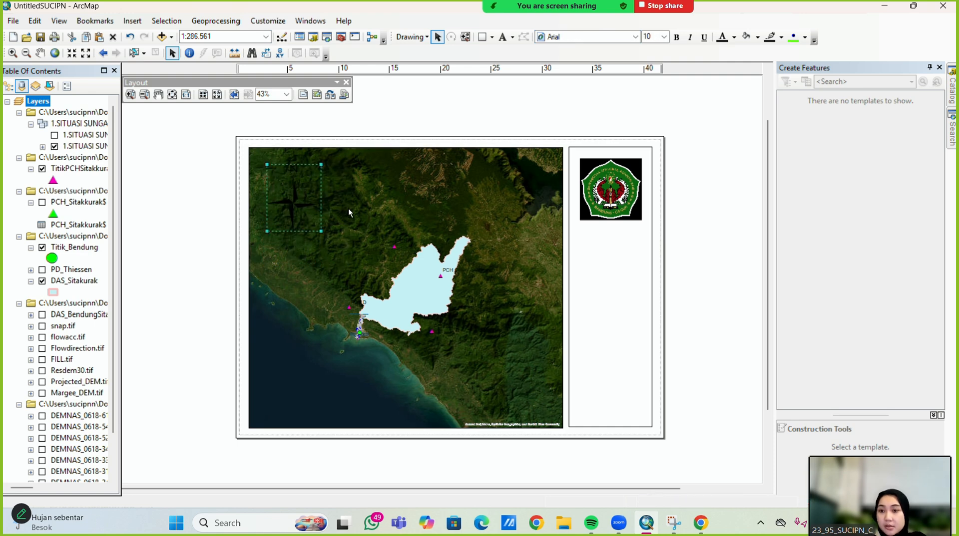
pyautogui.click(301, 208)
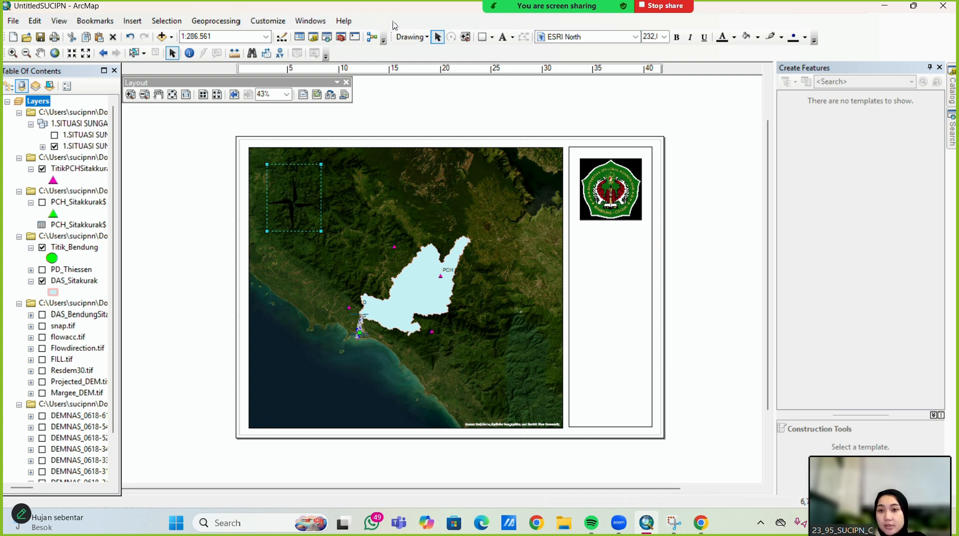
pyautogui.moveTo(299, 196); pyautogui.dragTo(303, 207)
# Change the north arrow's color to white and deselect everything in the layout
pyautogui.rightClick(287, 183)
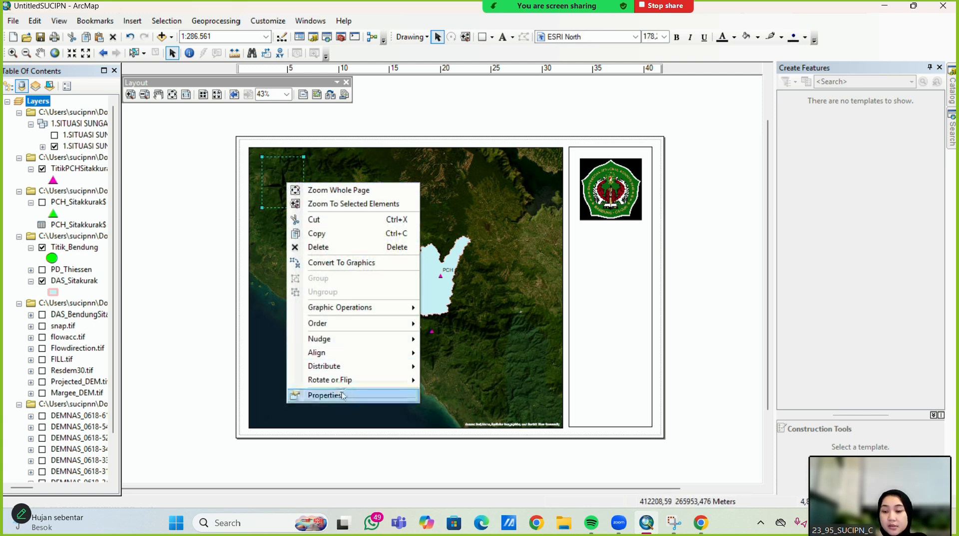
pyautogui.click(325, 395)
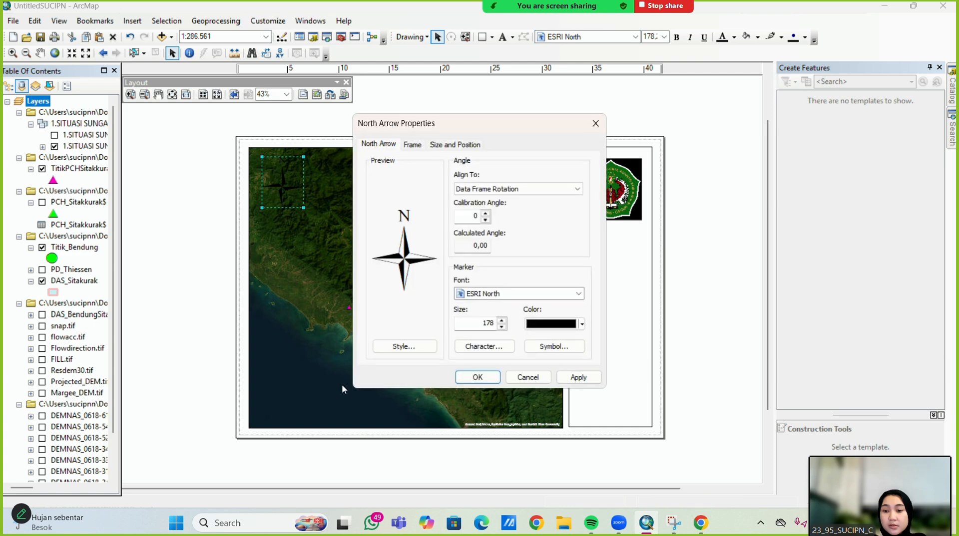
pyautogui.click(567, 333)
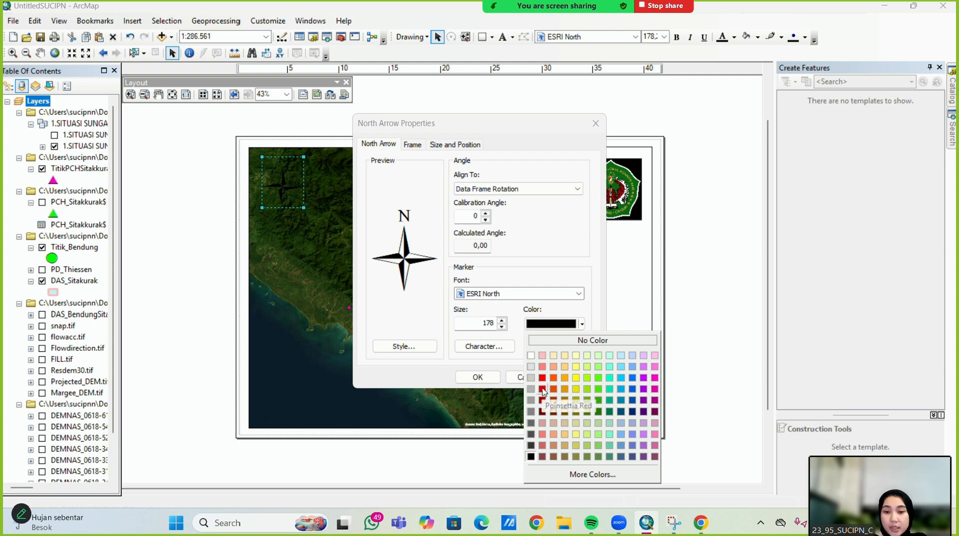
pyautogui.click(530, 355)
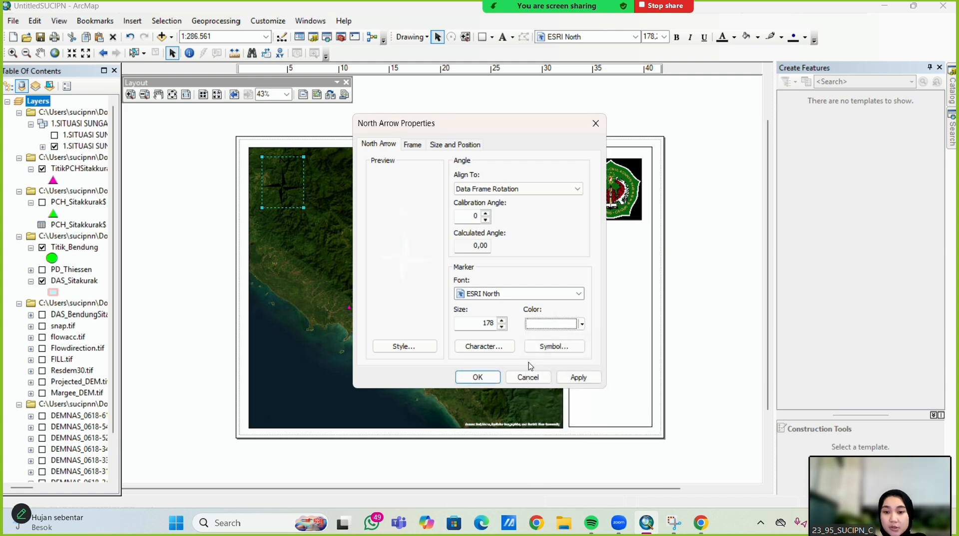
pyautogui.click(477, 377)
pyautogui.click(472, 317)
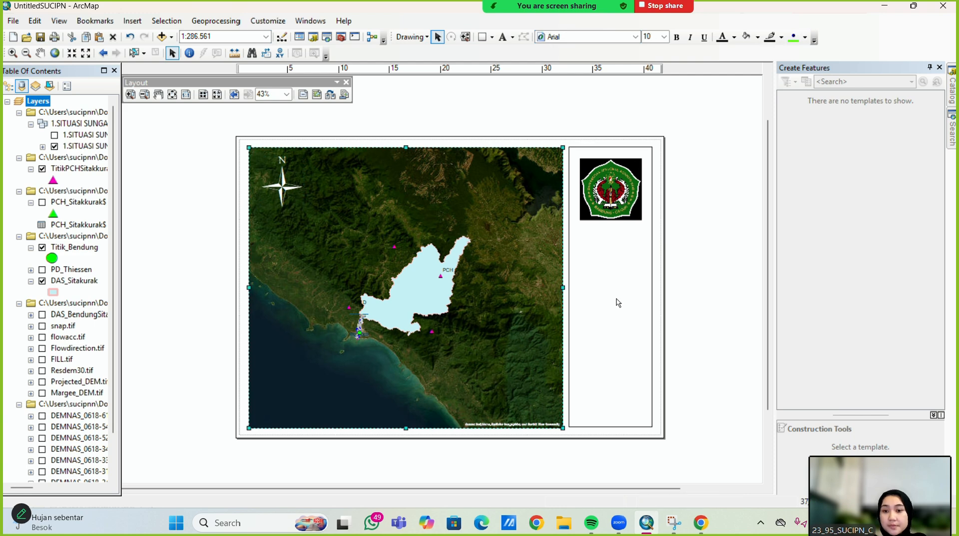
pyautogui.click(699, 251)
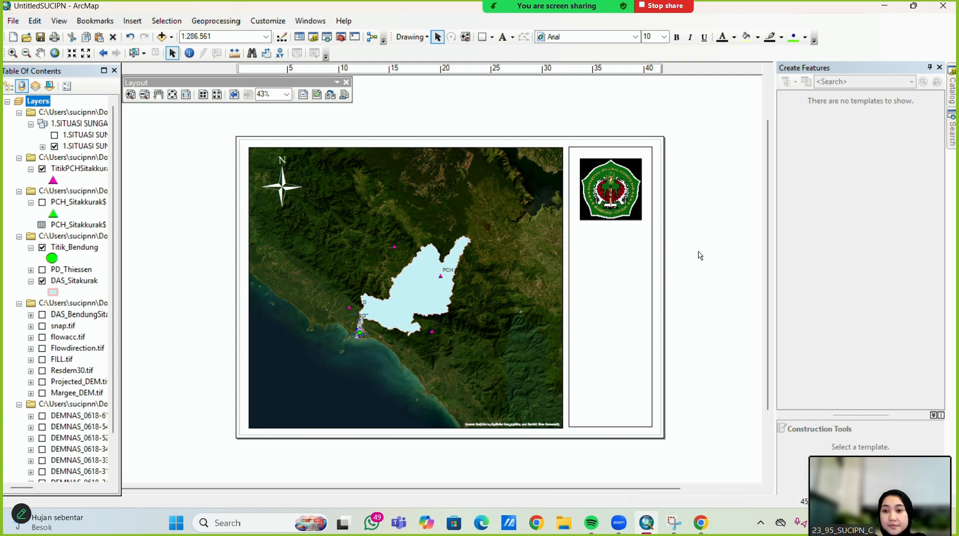
# Draw a rectangle about 7.2 cm wide and 5.3 cm high below the logo in the side panel
pyautogui.click(482, 37)
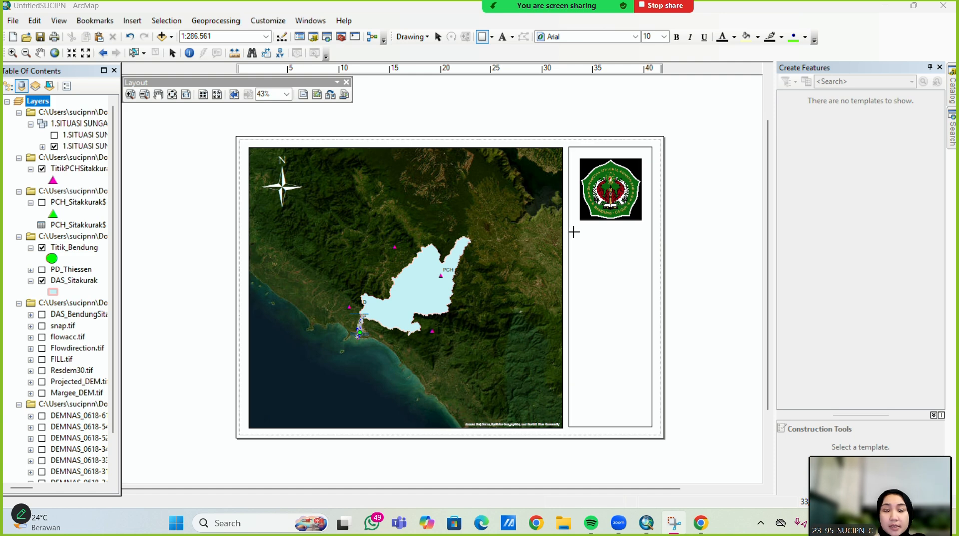
pyautogui.moveTo(574, 232); pyautogui.dragTo(647, 286)
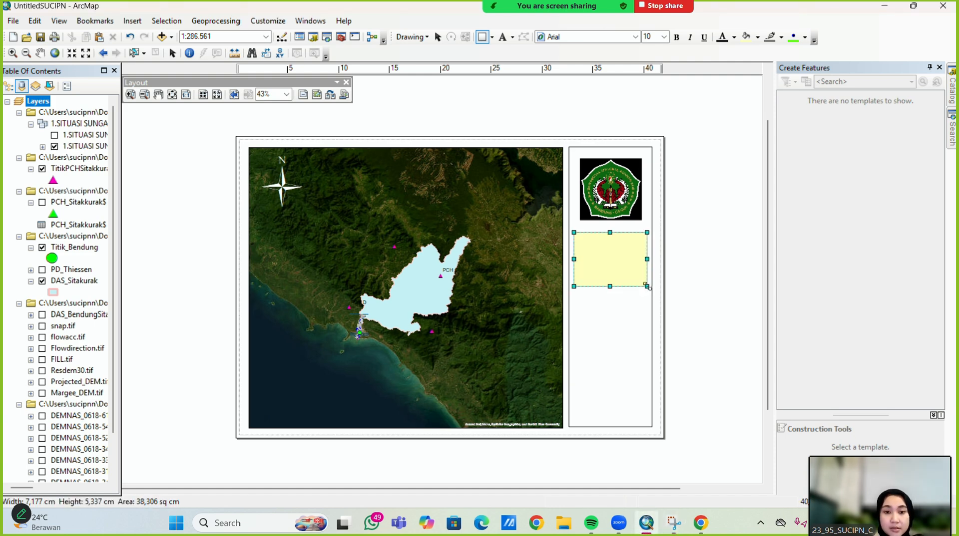
pyautogui.click(437, 37)
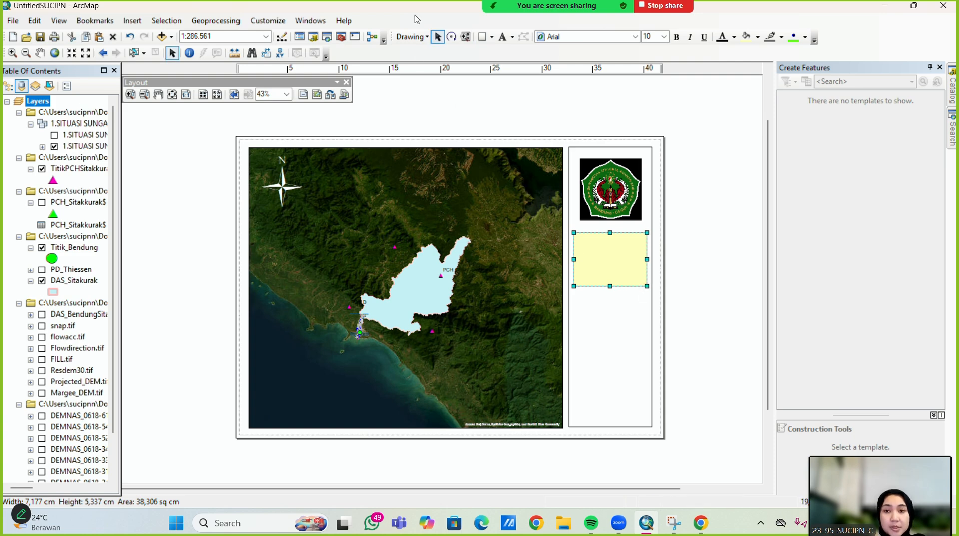
# Give the small rectangle below the logo no fill color and a black outline of width 2, and deselect it
pyautogui.rightClick(607, 259)
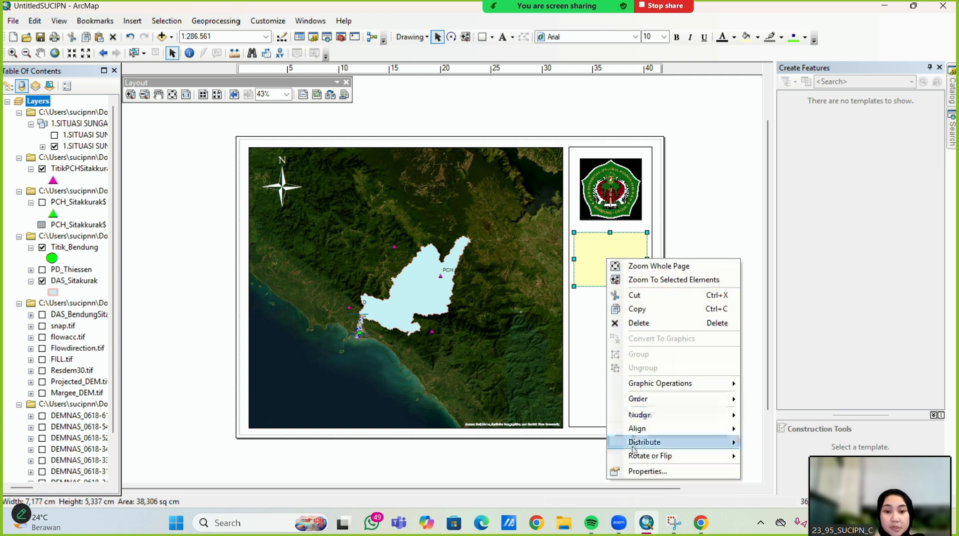
pyautogui.click(633, 471)
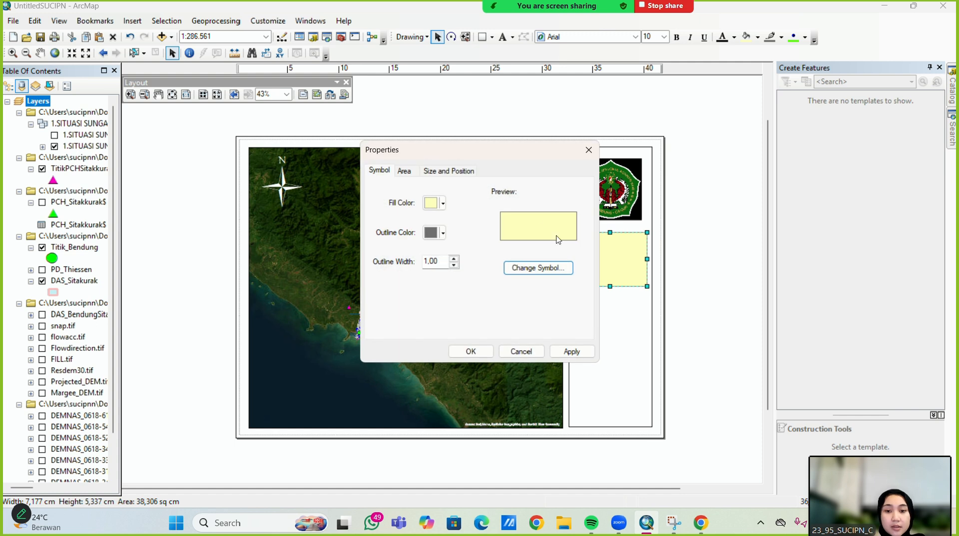
pyautogui.click(443, 203)
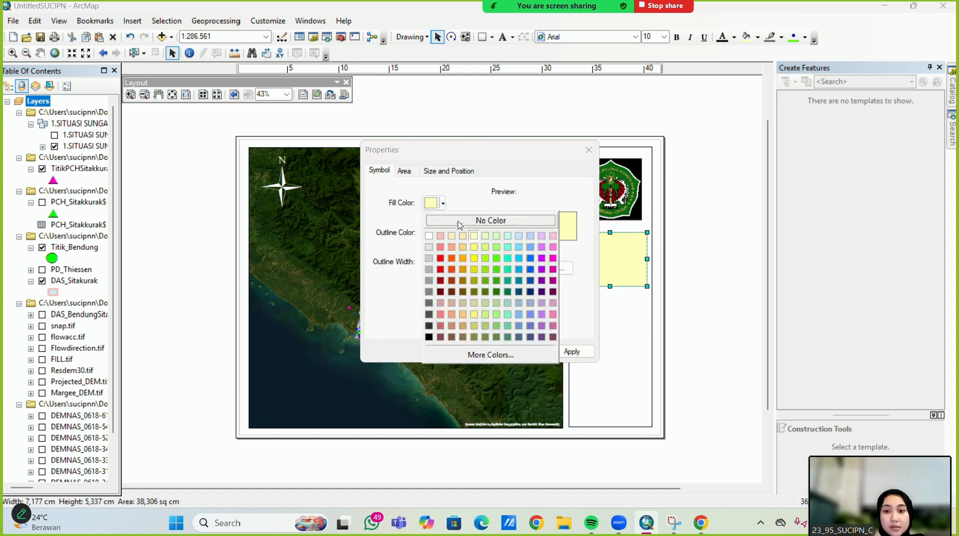
pyautogui.click(457, 222)
pyautogui.click(442, 233)
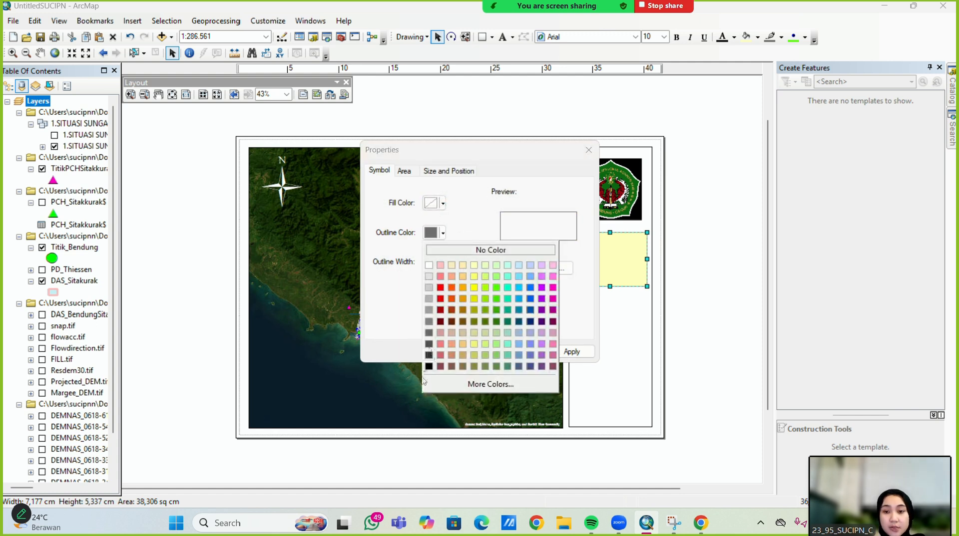
pyautogui.click(432, 374)
pyautogui.click(452, 258)
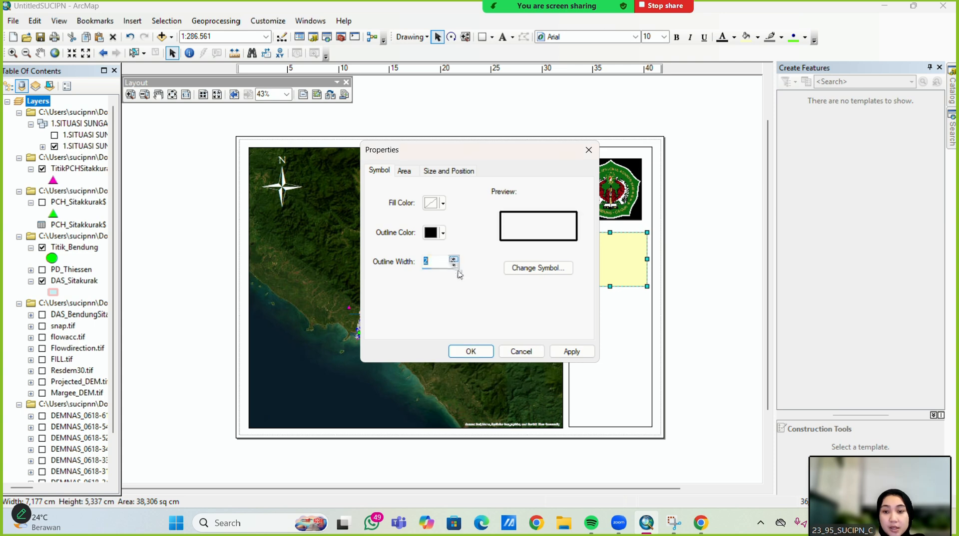
pyautogui.click(476, 353)
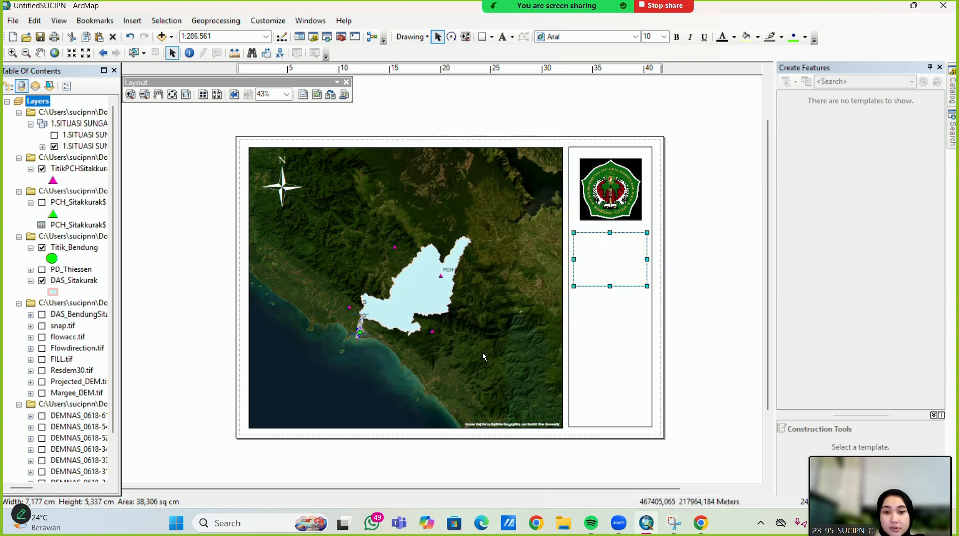
pyautogui.click(676, 263)
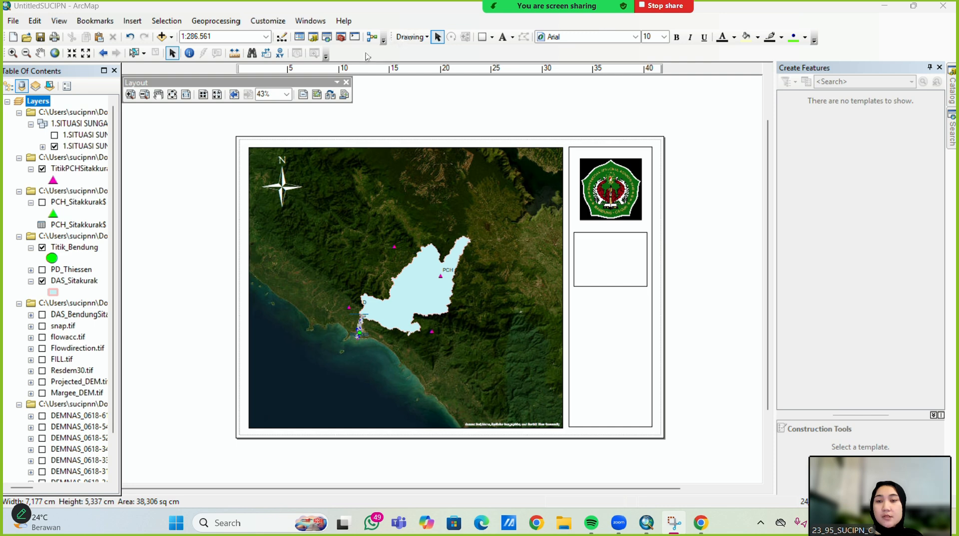
# Insert a new text element and move it into the small rectangle below the logo in the side panel
pyautogui.click(133, 21)
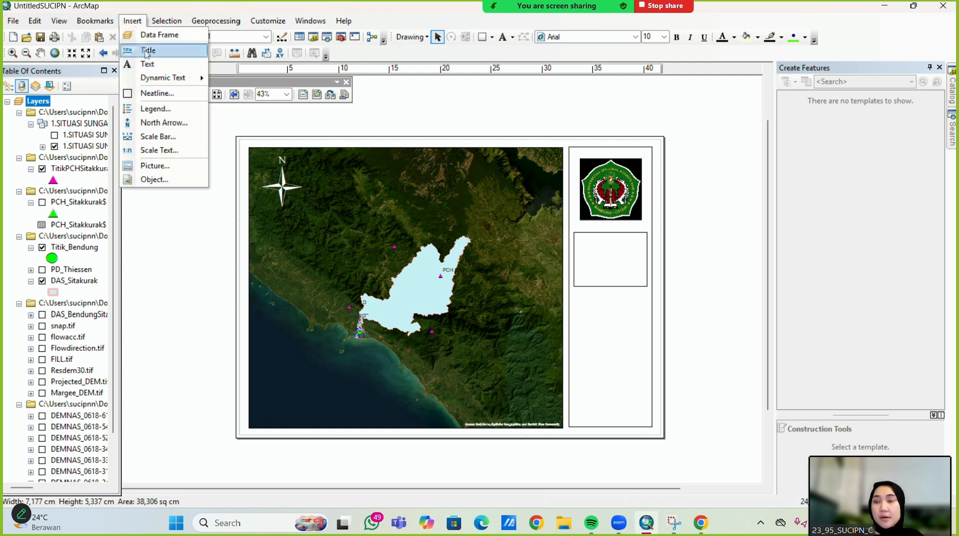
pyautogui.click(142, 64)
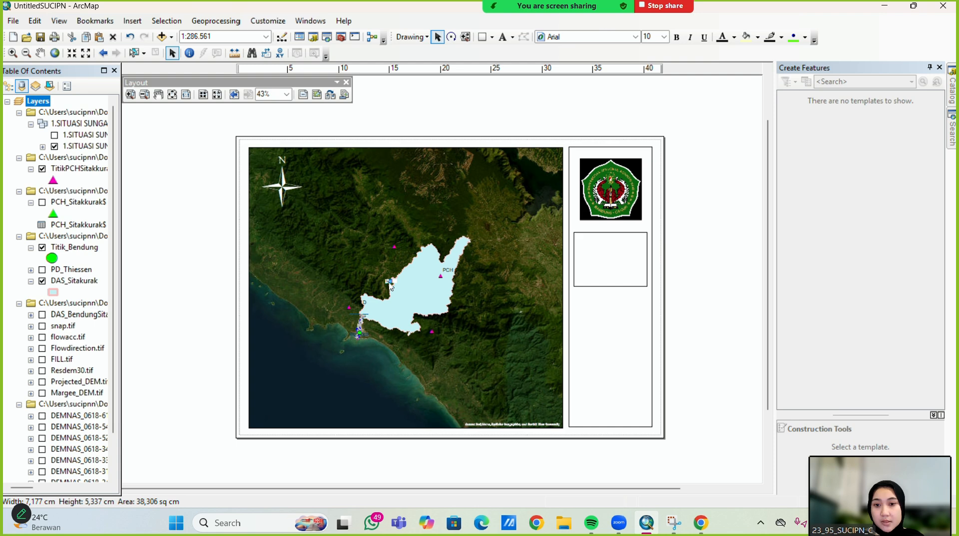
pyautogui.moveTo(386, 282); pyautogui.dragTo(439, 258)
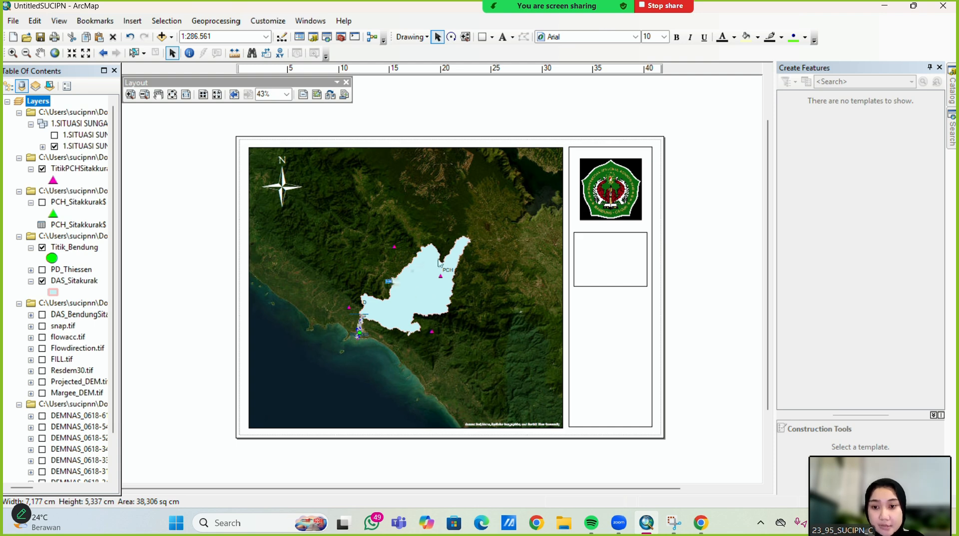
pyautogui.click(392, 281)
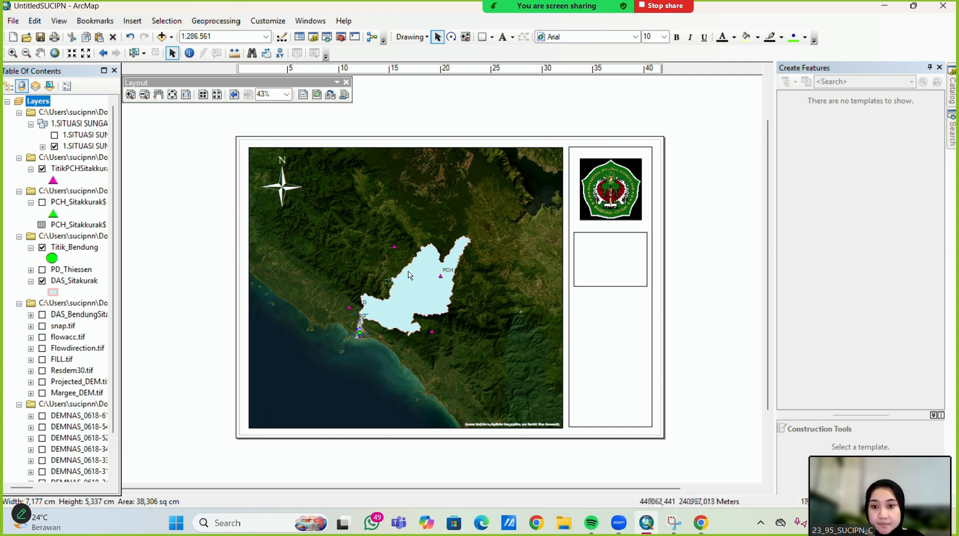
pyautogui.scroll(-3, 392, 281)
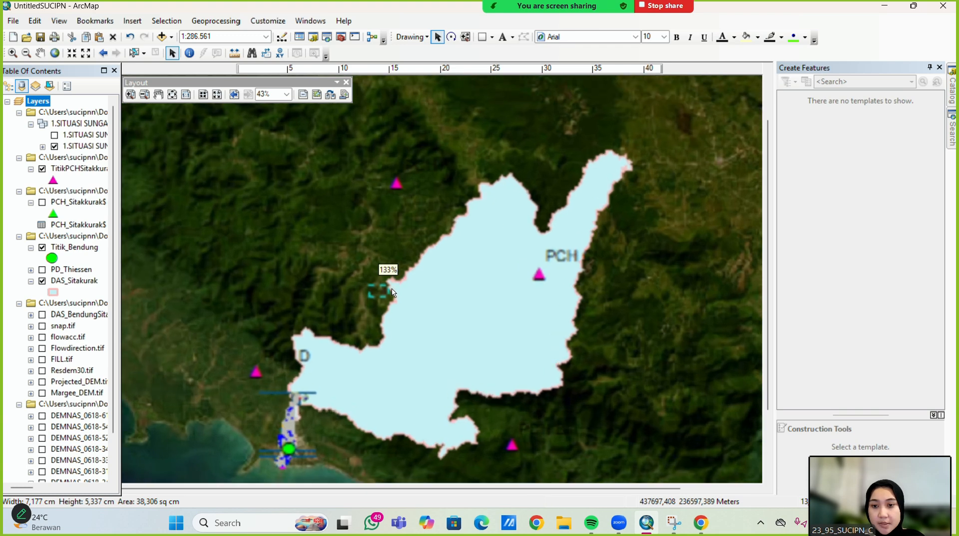
pyautogui.scroll(-2, 387, 288)
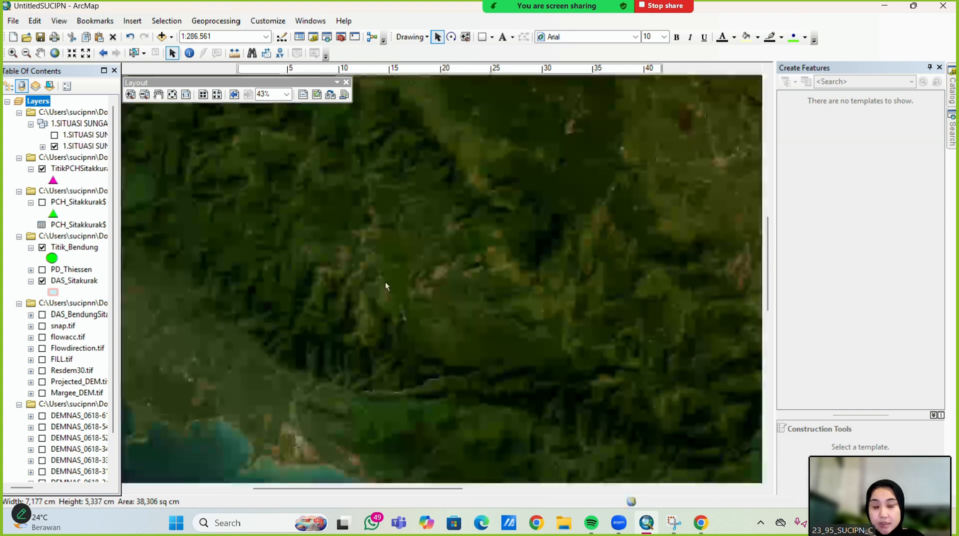
pyautogui.scroll(-2, 382, 292)
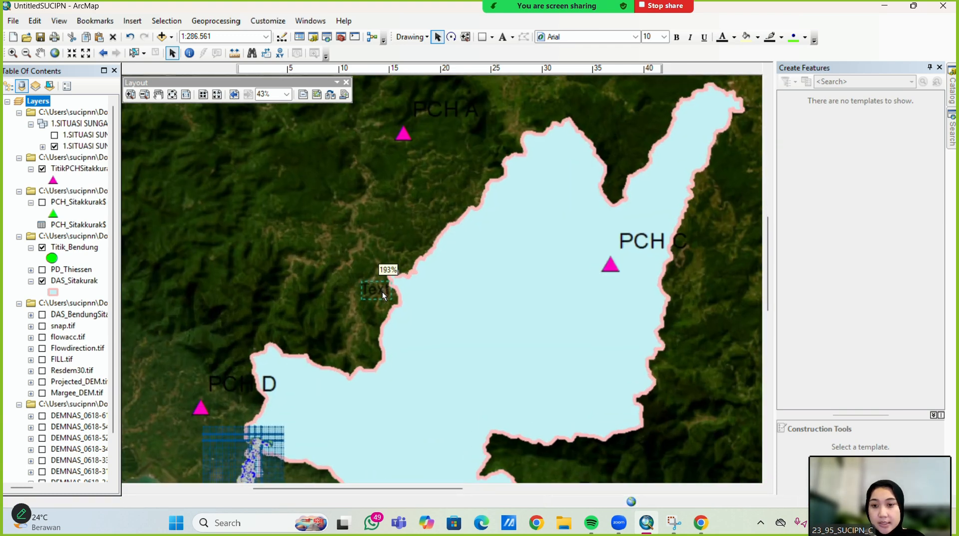
pyautogui.scroll(-2, 362, 286)
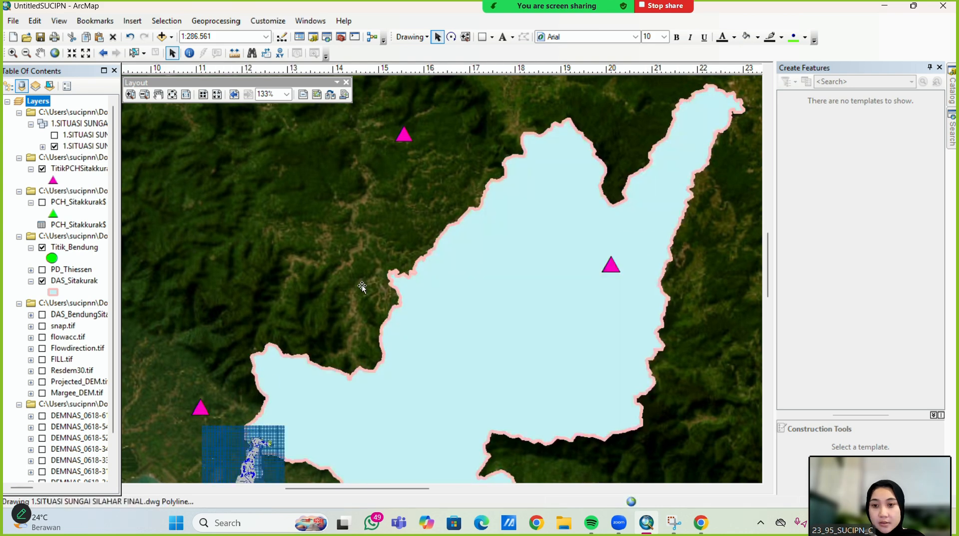
pyautogui.moveTo(368, 304); pyautogui.dragTo(587, 301)
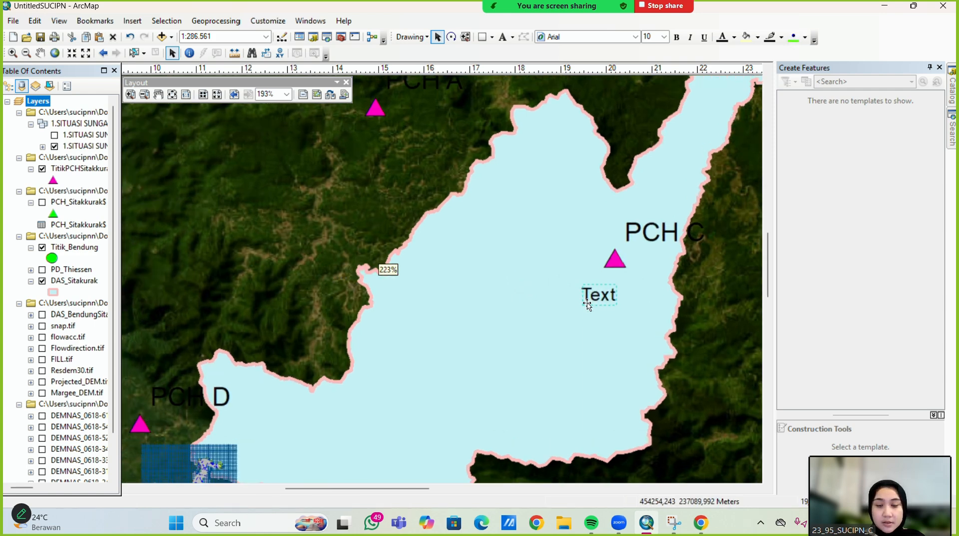
pyautogui.scroll(4, 587, 302)
pyautogui.scroll(3, 599, 307)
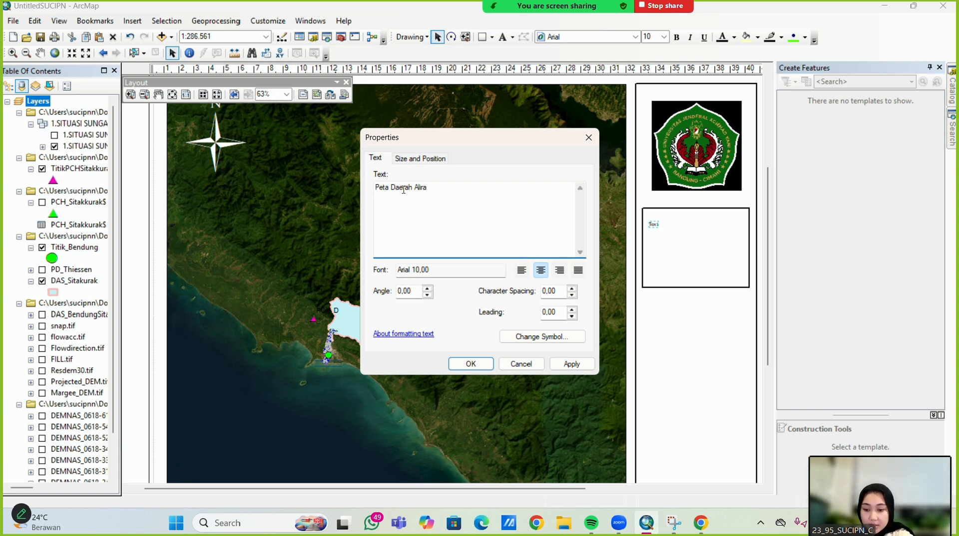
# Set the text element's content to three lines: "Peta Daerah Aliran Sungai", "Bendung Silahar" and "Kabupaten Sitakurak"
pyautogui.write('n Sungai')
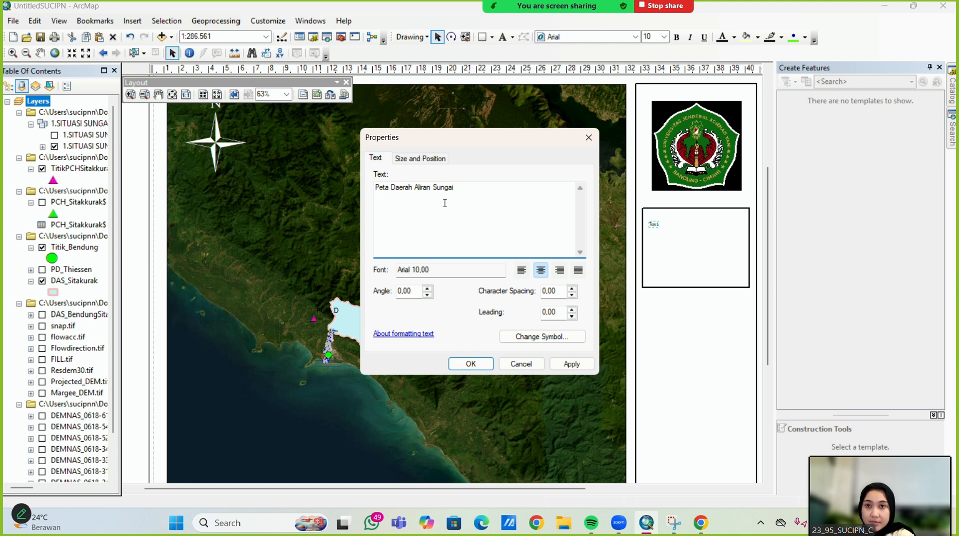
pyautogui.click(410, 195)
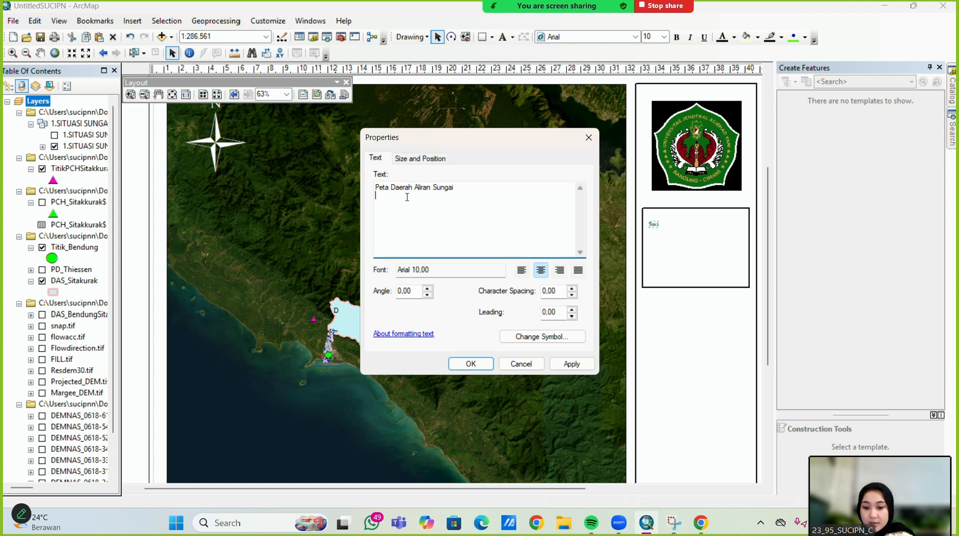
pyautogui.write('Bendung Silaha')
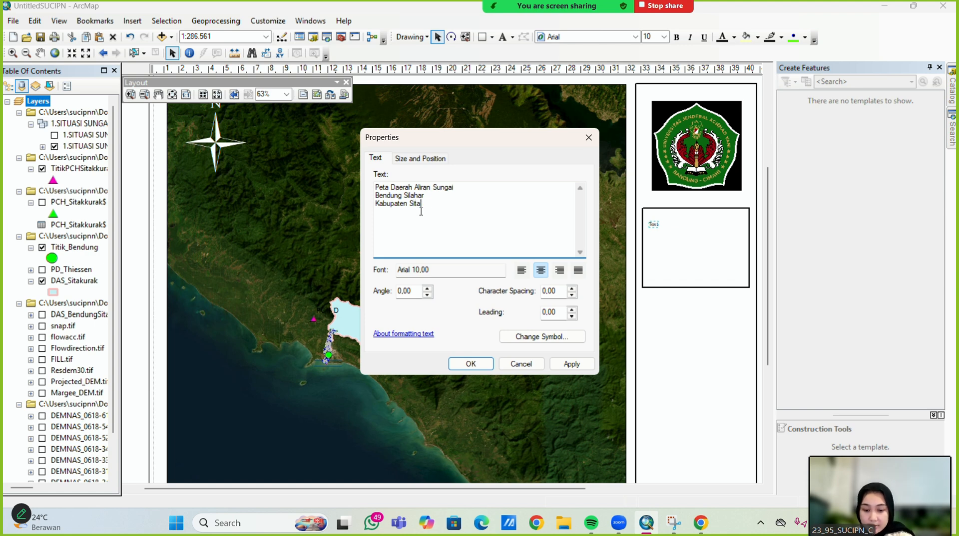
pyautogui.write('rak')
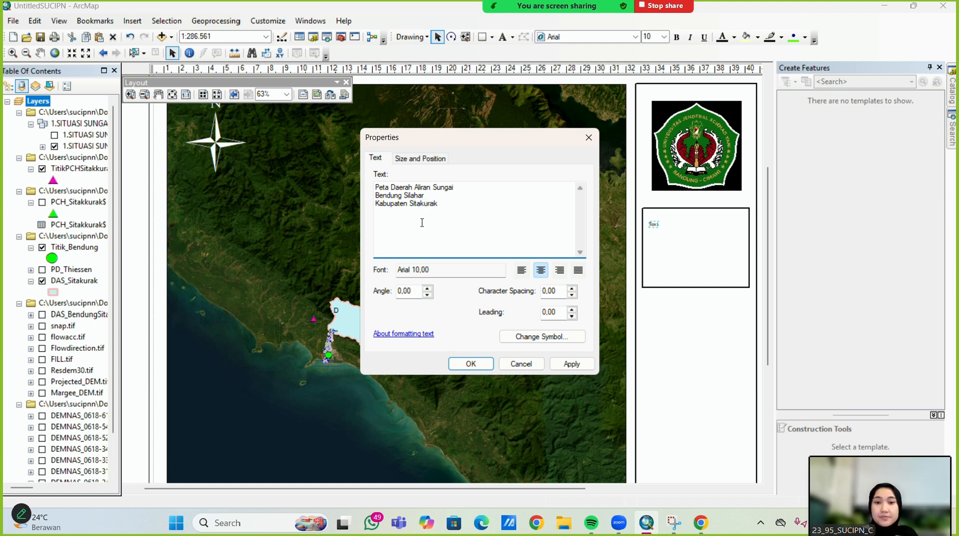
pyautogui.press('super+shift+s')
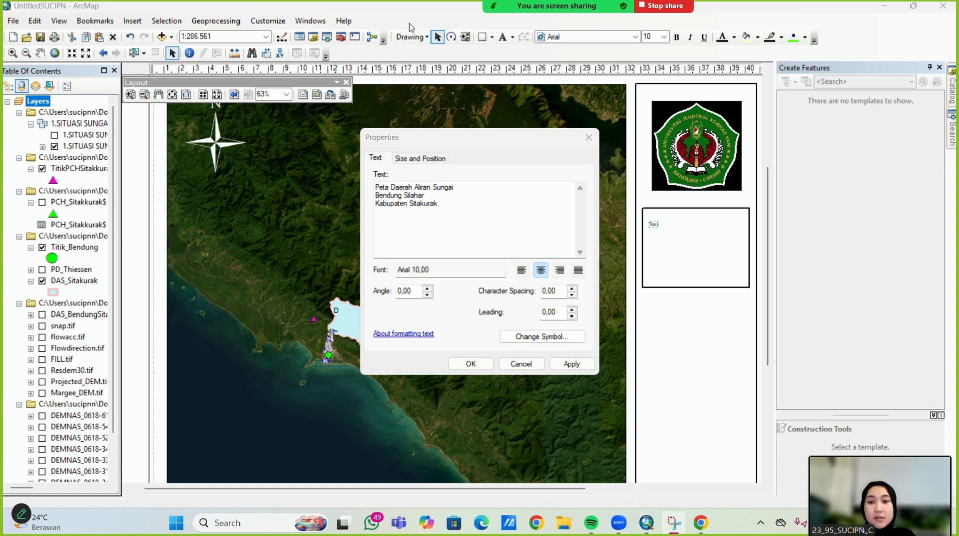
pyautogui.moveTo(454, 207); pyautogui.dragTo(359, 177)
# Format the title text as bold Arial at size 24 and apply it
pyautogui.click(546, 341)
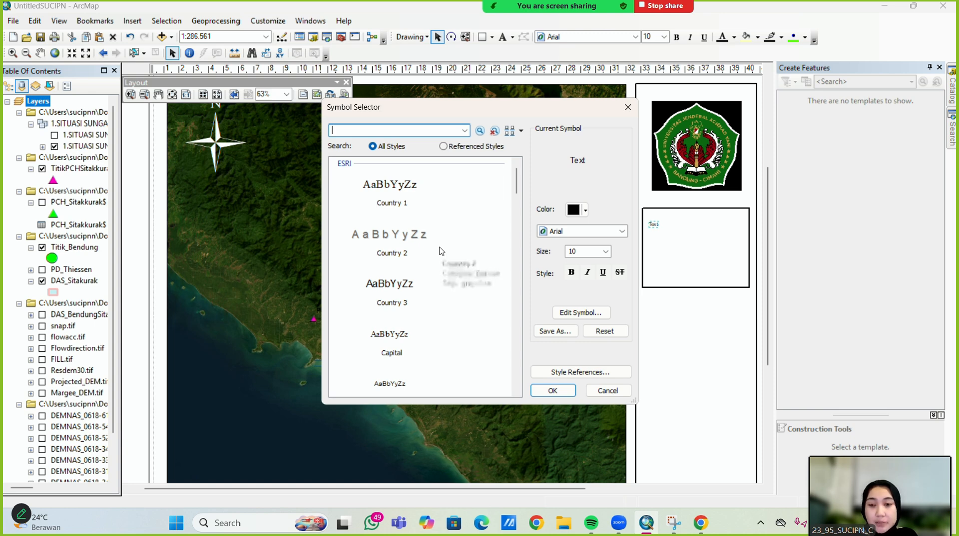
pyautogui.click(604, 252)
pyautogui.scroll(-1, 585, 299)
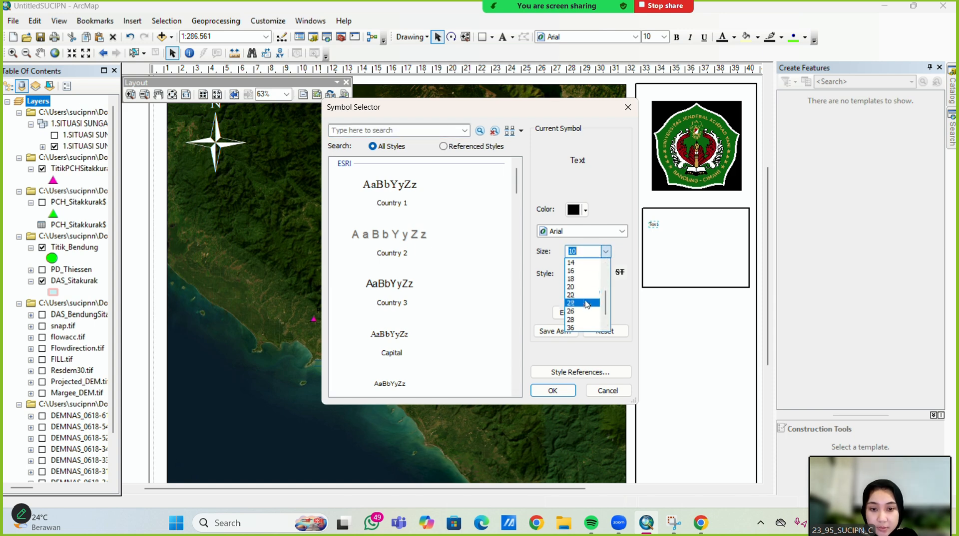
pyautogui.click(581, 303)
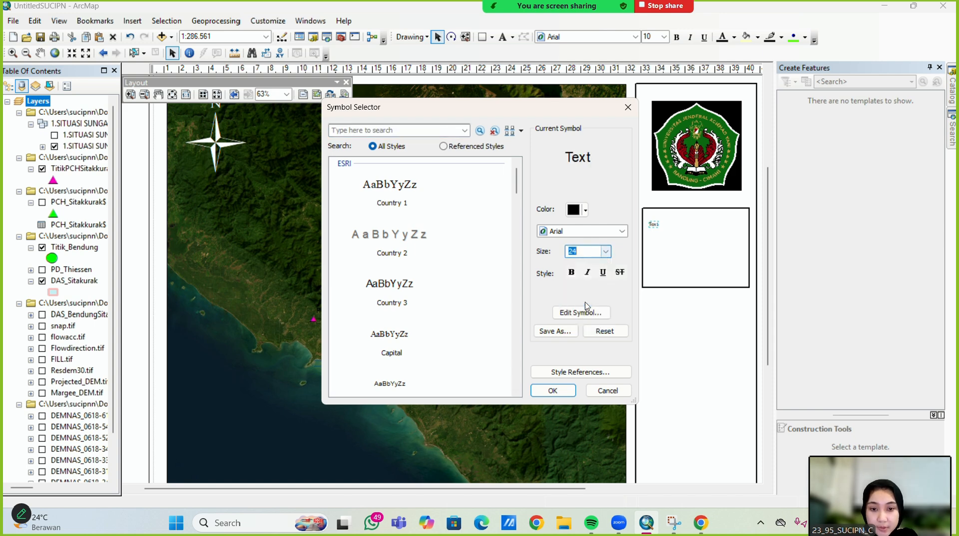
pyautogui.click(570, 274)
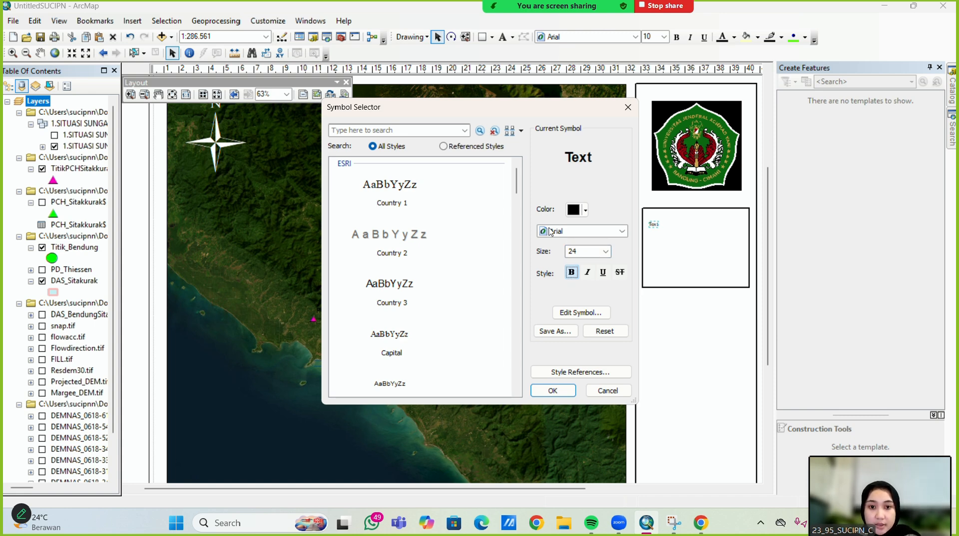
pyautogui.click(621, 231)
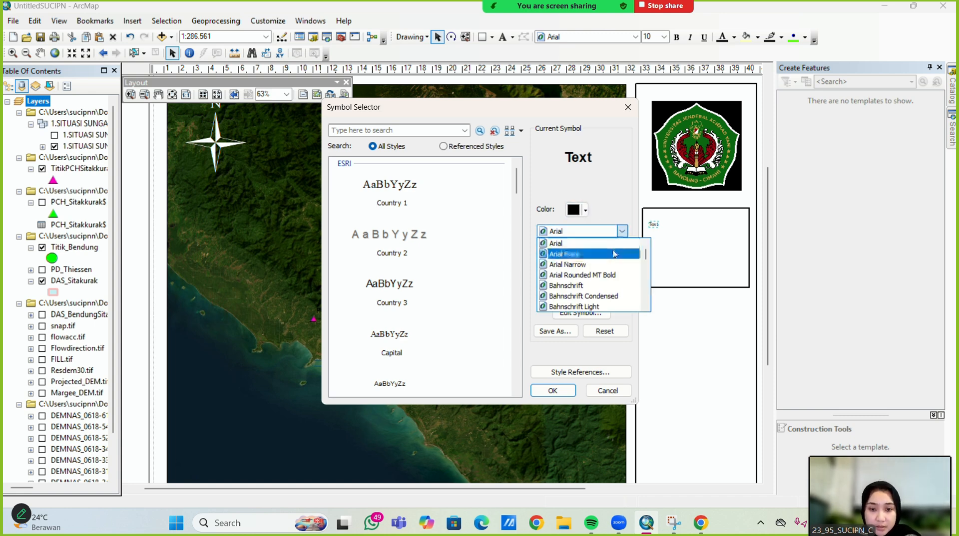
pyautogui.scroll(-2, 615, 254)
pyautogui.scroll(1, 597, 274)
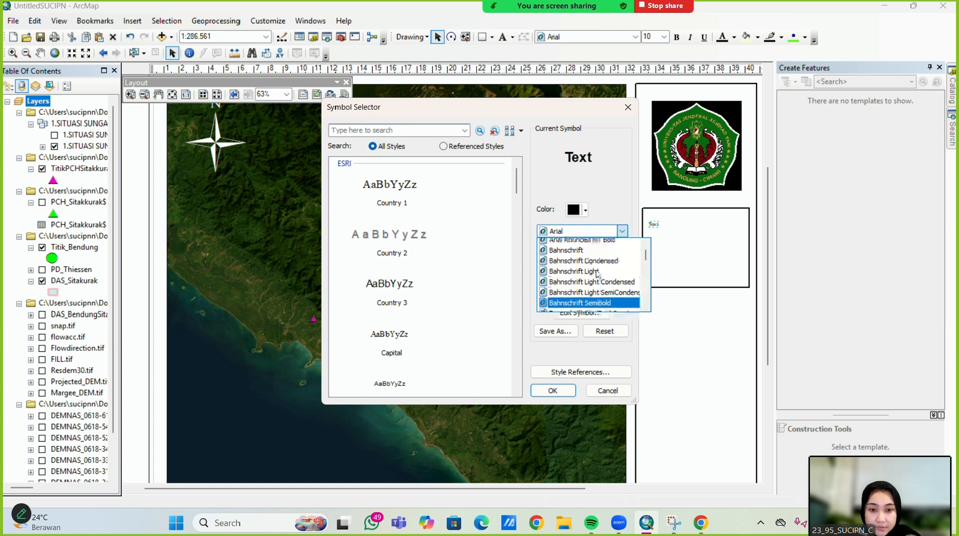
pyautogui.scroll(2, 597, 274)
pyautogui.click(585, 275)
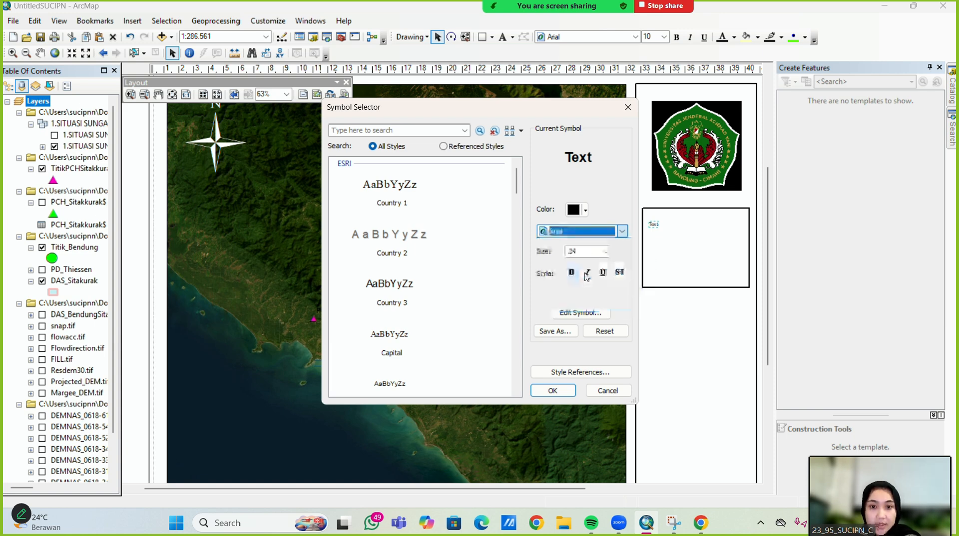
pyautogui.click(555, 390)
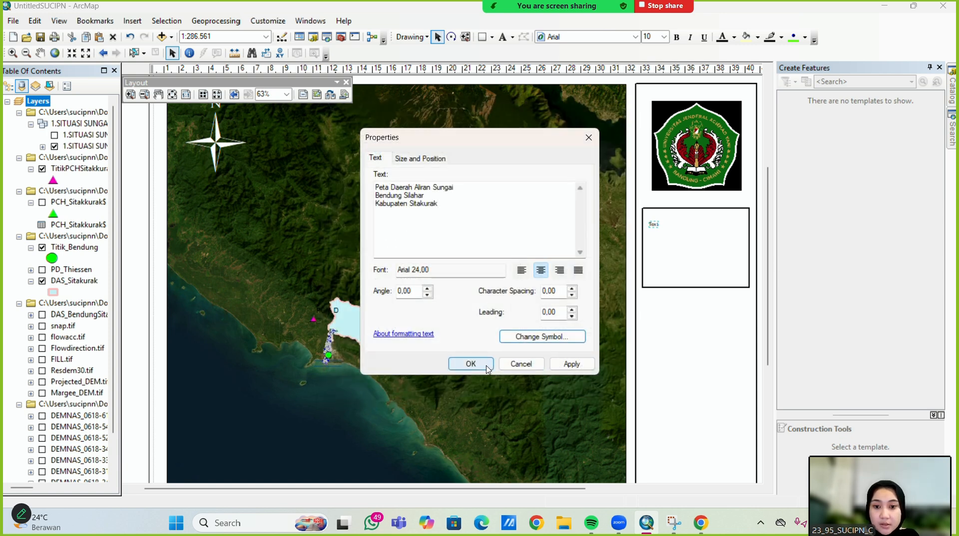
pyautogui.click(569, 365)
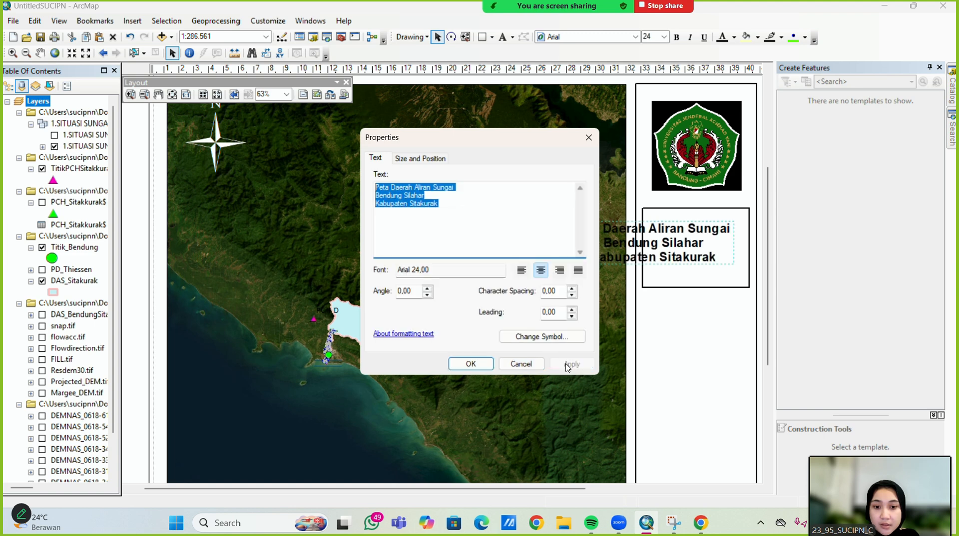
# Reduce the title text's font size to 14 and accept the text properties
pyautogui.click(543, 341)
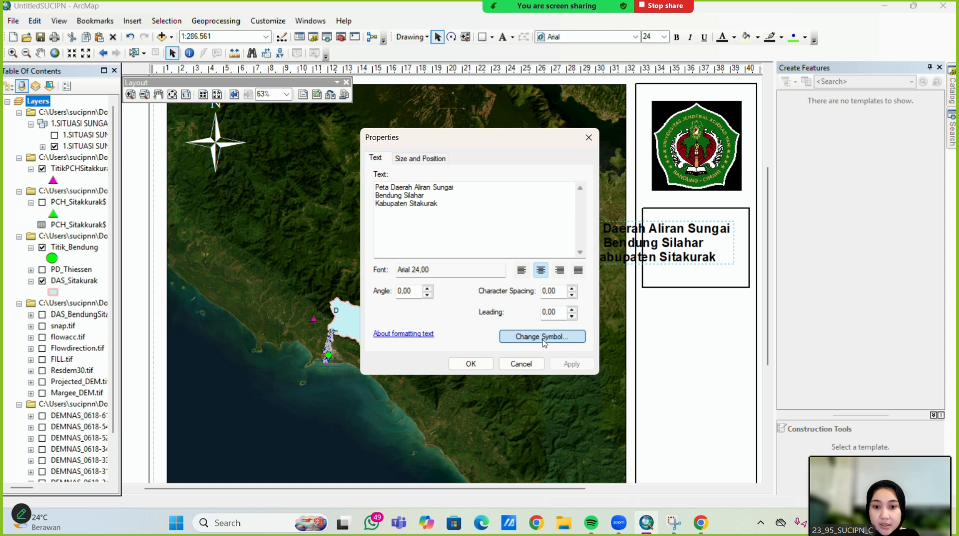
pyautogui.click(543, 342)
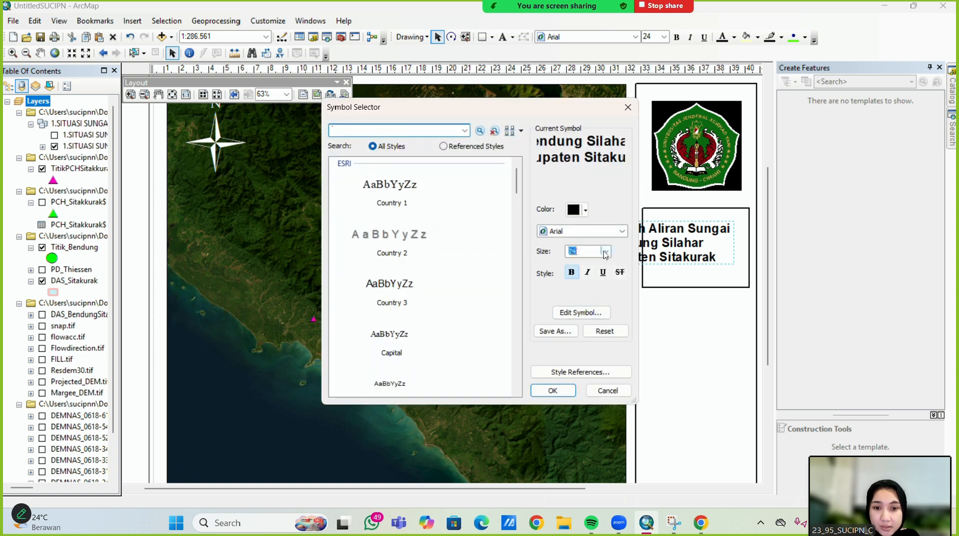
pyautogui.click(605, 251)
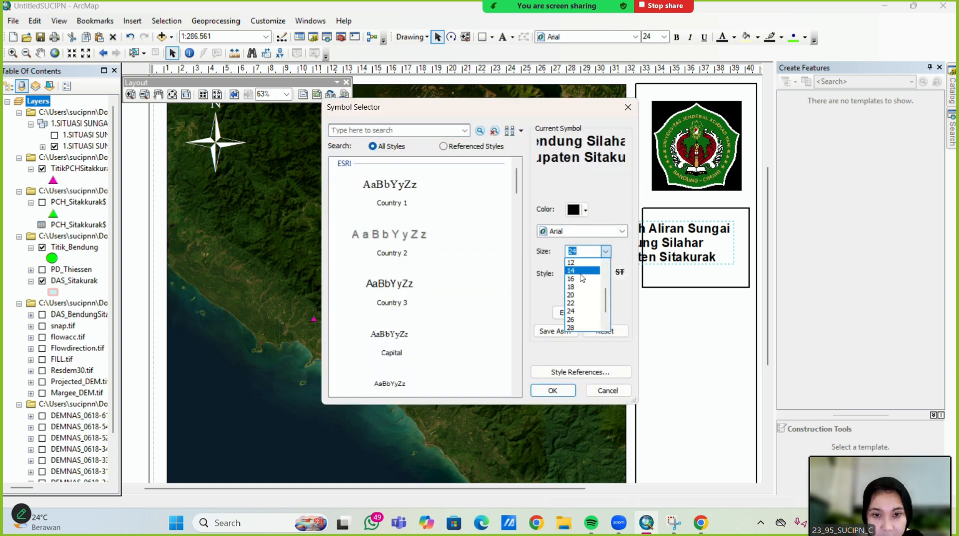
pyautogui.click(572, 271)
pyautogui.click(553, 390)
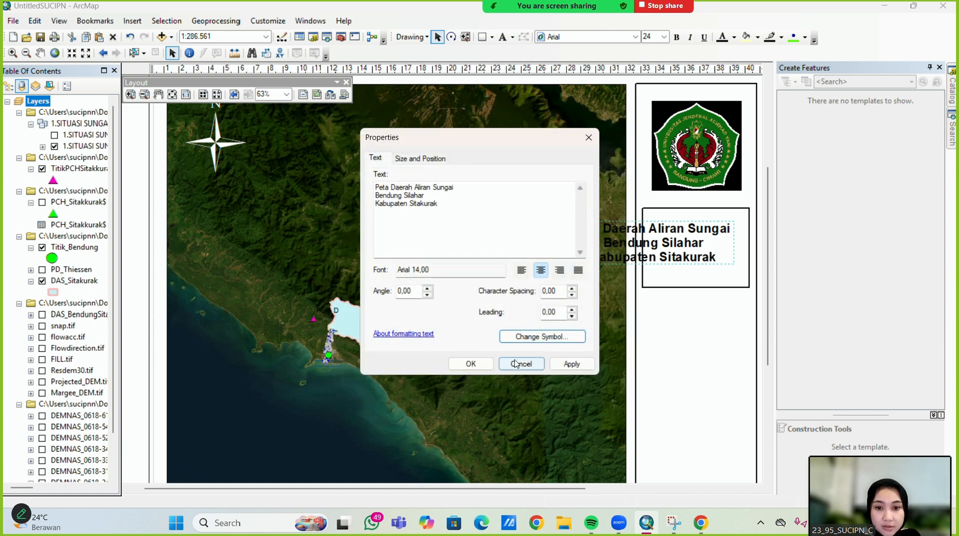
pyautogui.click(571, 363)
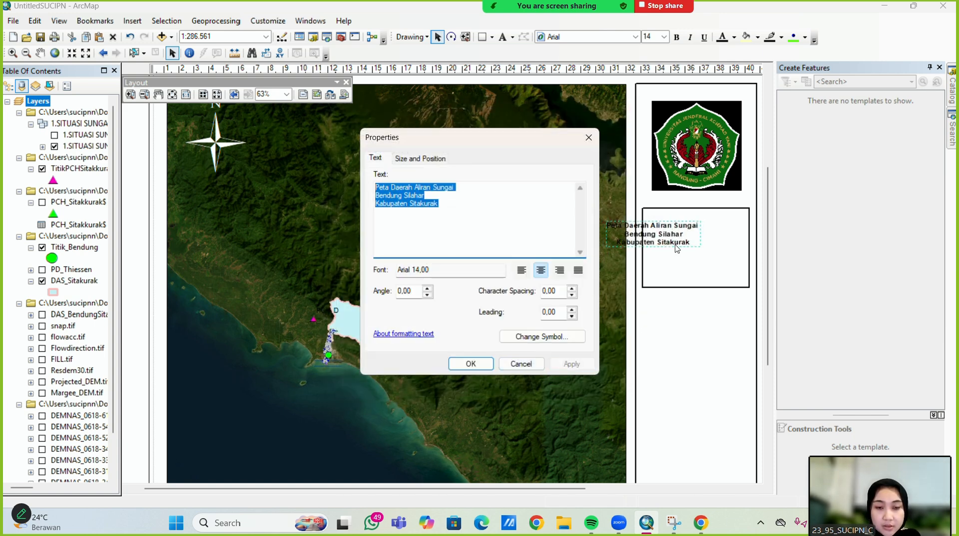
pyautogui.click(489, 363)
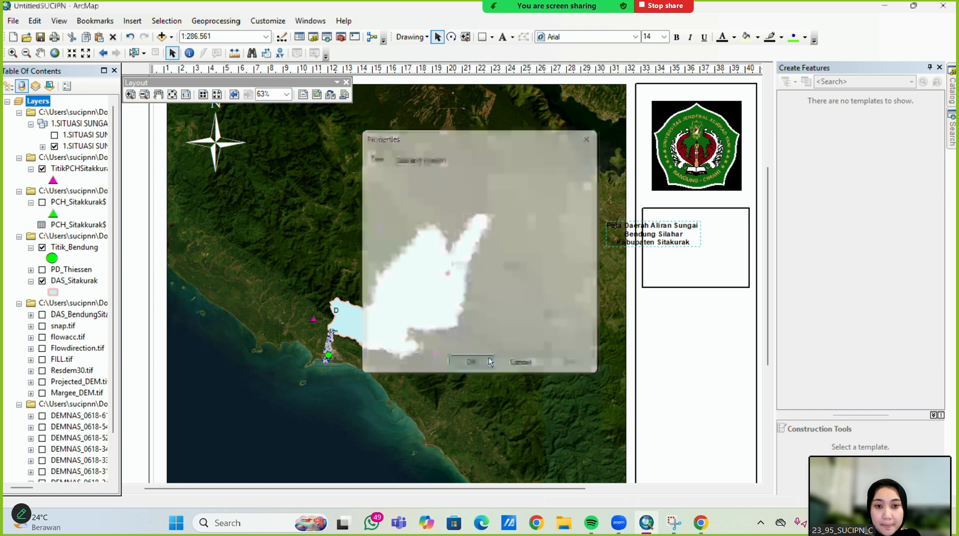
# Centre the three-line title text inside the rectangle below the logo and shorten that rectangle to fit closely around the text
pyautogui.moveTo(659, 241); pyautogui.dragTo(697, 252)
pyautogui.click(696, 287)
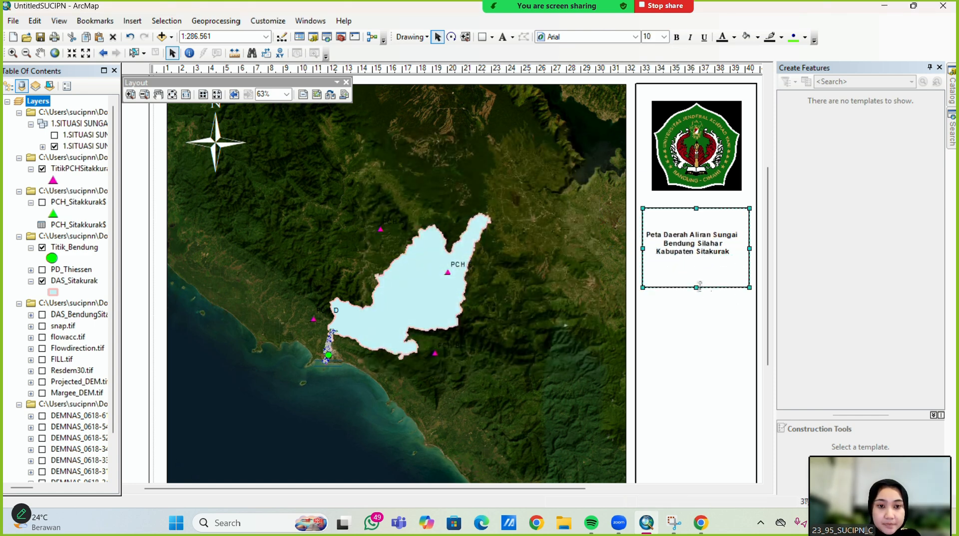
pyautogui.moveTo(696, 288); pyautogui.dragTo(690, 233)
pyautogui.click(692, 241)
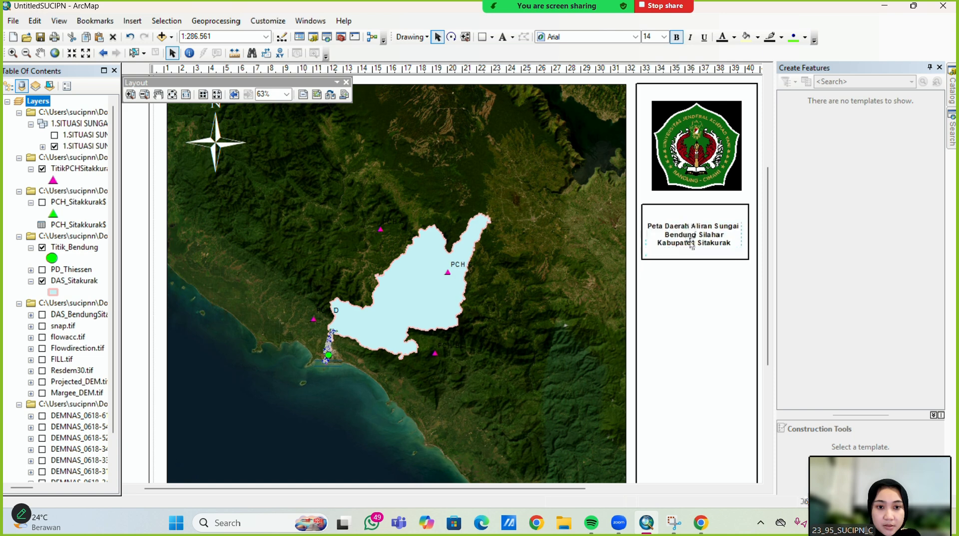
pyautogui.click(684, 284)
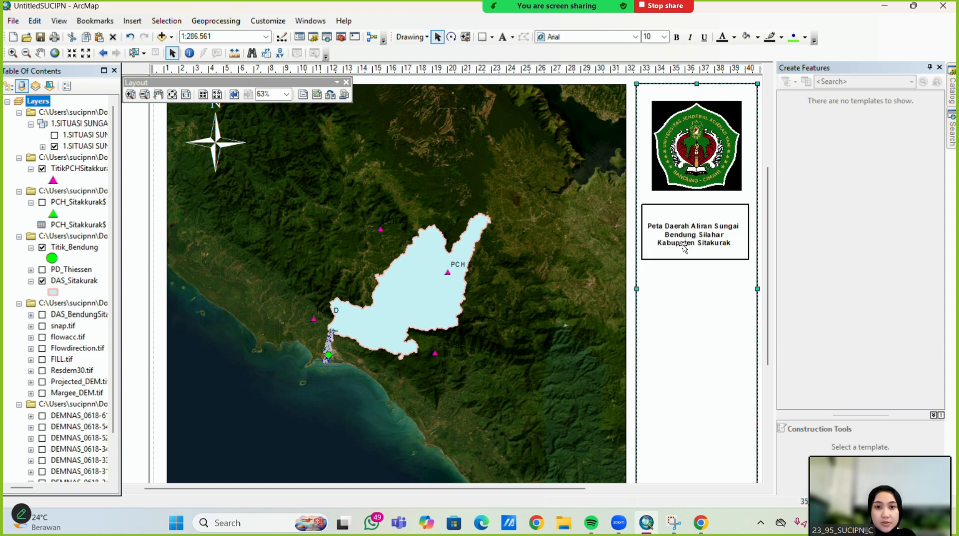
pyautogui.moveTo(690, 241); pyautogui.dragTo(689, 231)
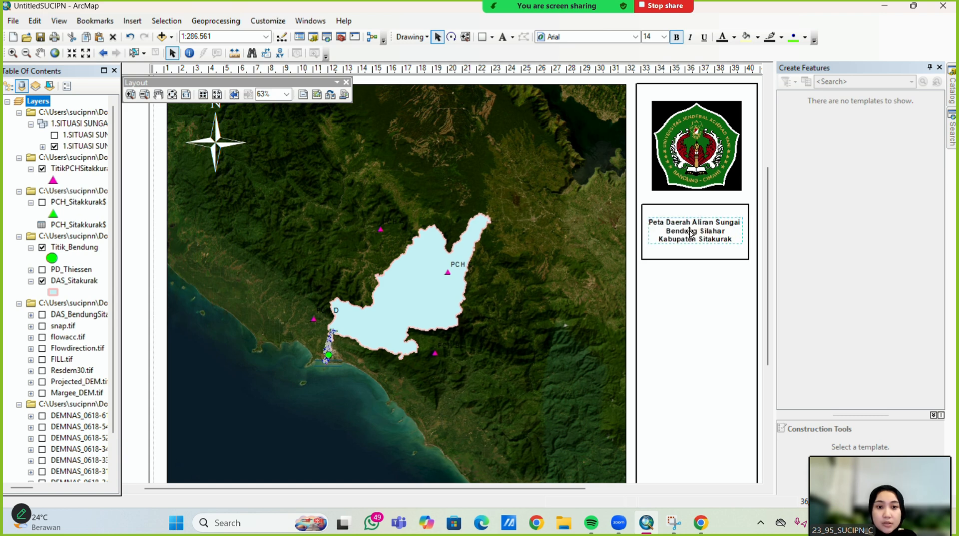
pyautogui.click(691, 259)
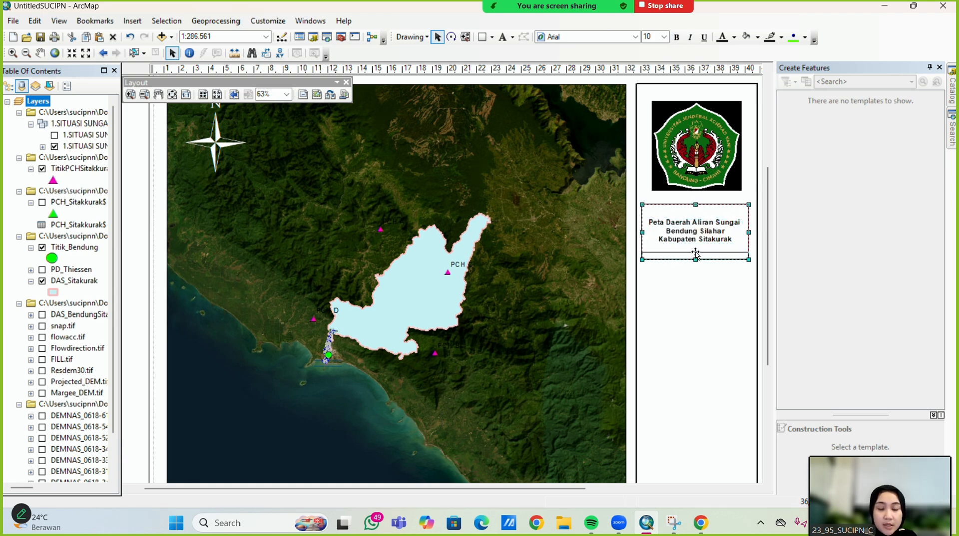
pyautogui.moveTo(695, 257); pyautogui.dragTo(694, 252)
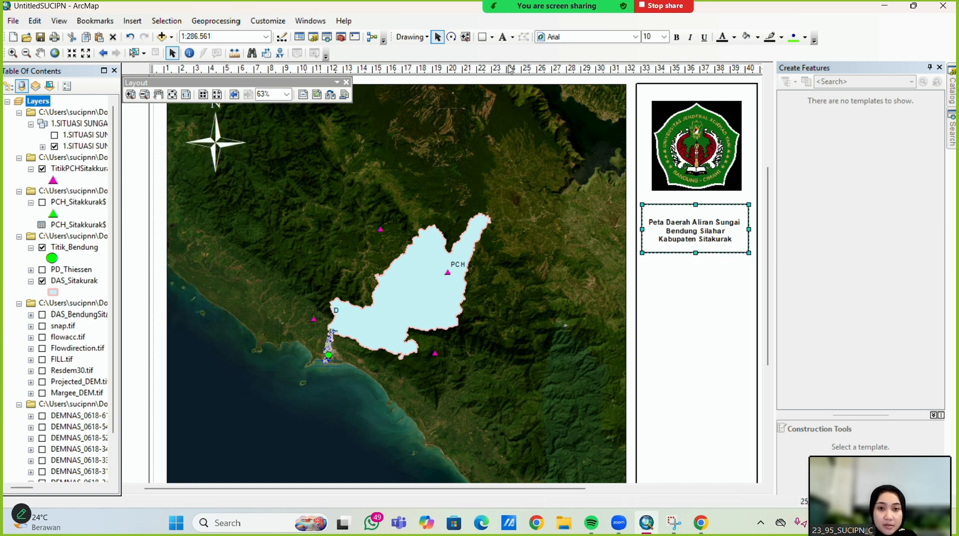
# Copy the title rectangle, paste the duplicate and align it directly below the title box in the side panel
pyautogui.click(725, 254)
pyautogui.click(722, 253)
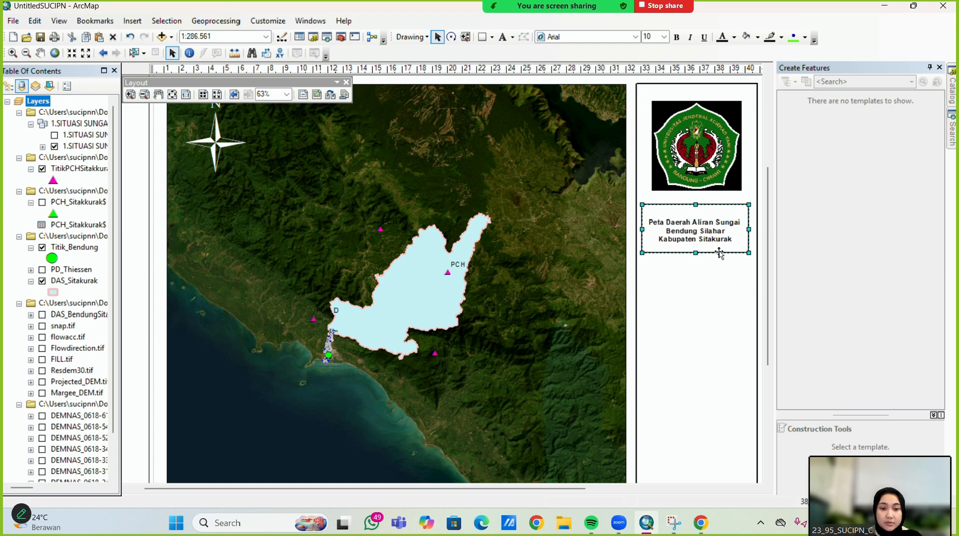
pyautogui.rightClick(719, 254)
pyautogui.click(752, 301)
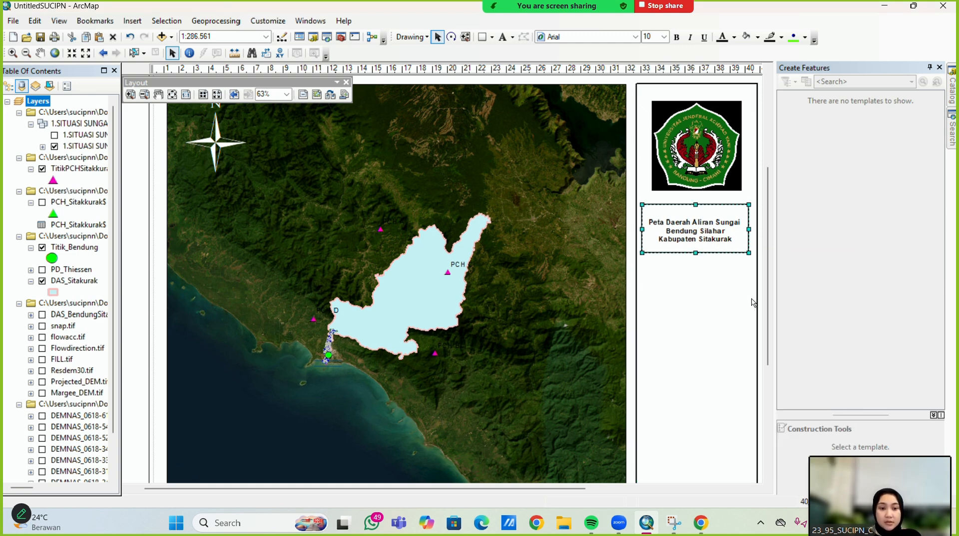
pyautogui.rightClick(691, 280)
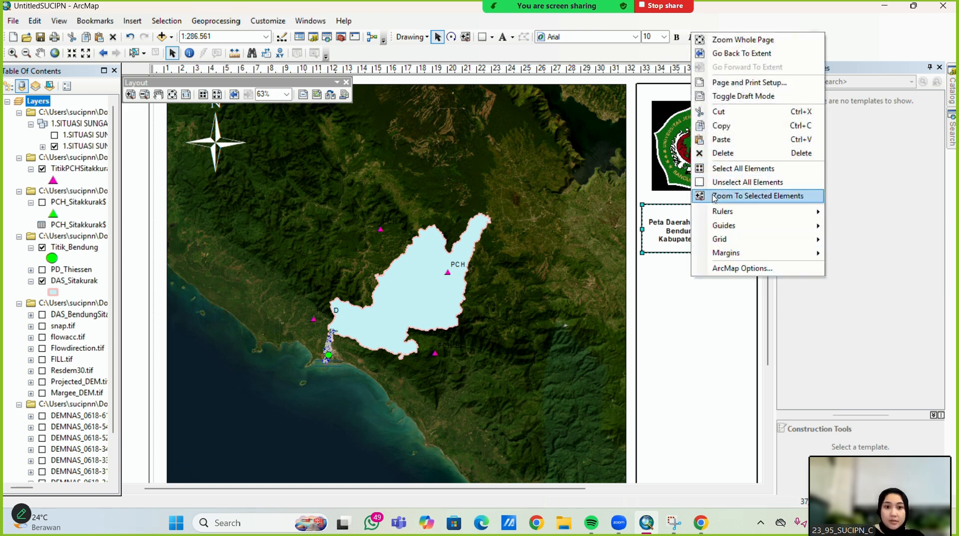
pyautogui.click(721, 140)
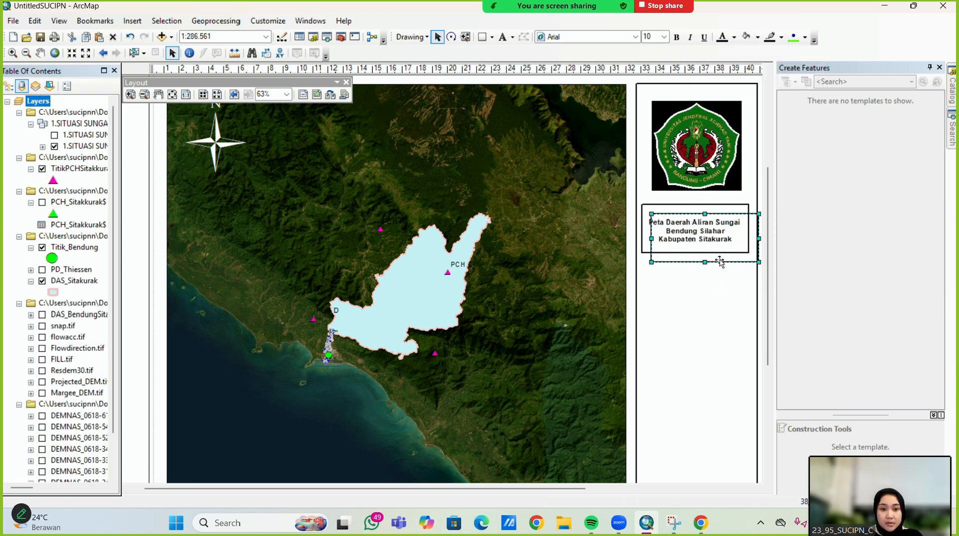
pyautogui.moveTo(720, 262); pyautogui.dragTo(712, 308)
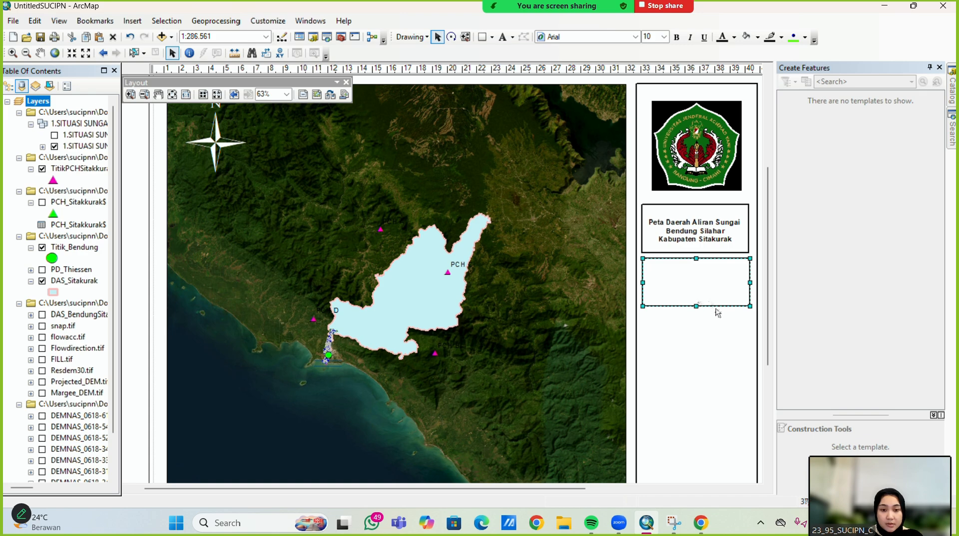
pyautogui.moveTo(716, 305); pyautogui.dragTo(717, 307)
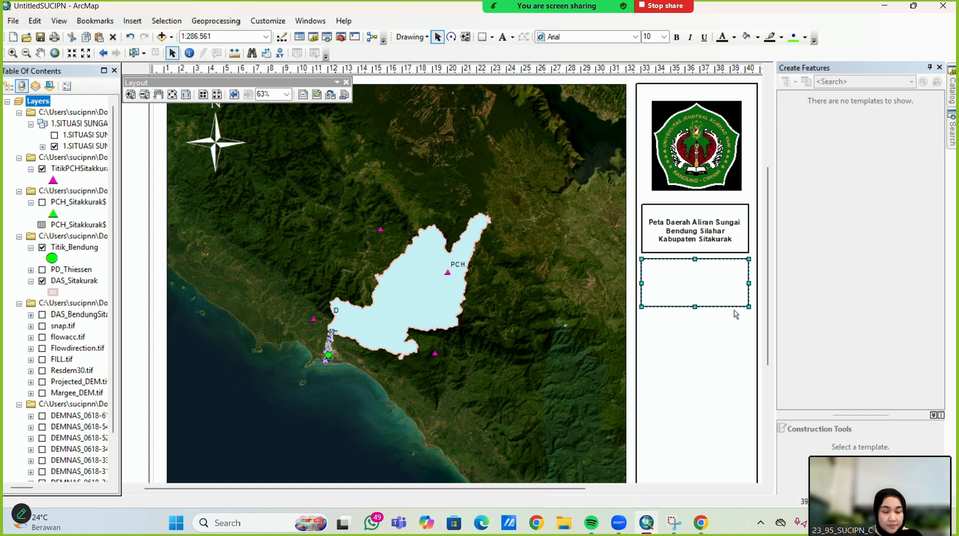
# Stretch the pasted rectangle down to near the lower edge of the side panel and align it beneath the title box
pyautogui.scroll(2, 737, 317)
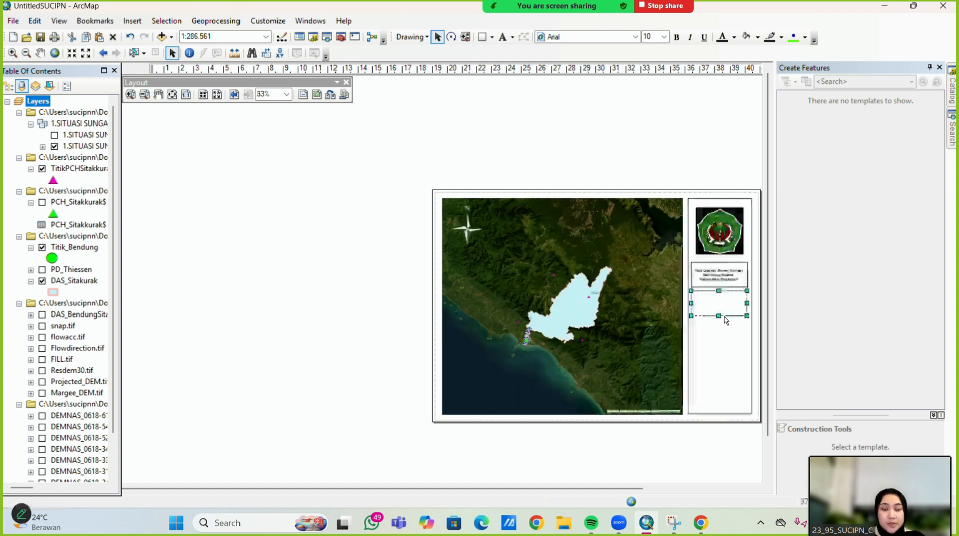
pyautogui.moveTo(724, 348); pyautogui.dragTo(727, 411)
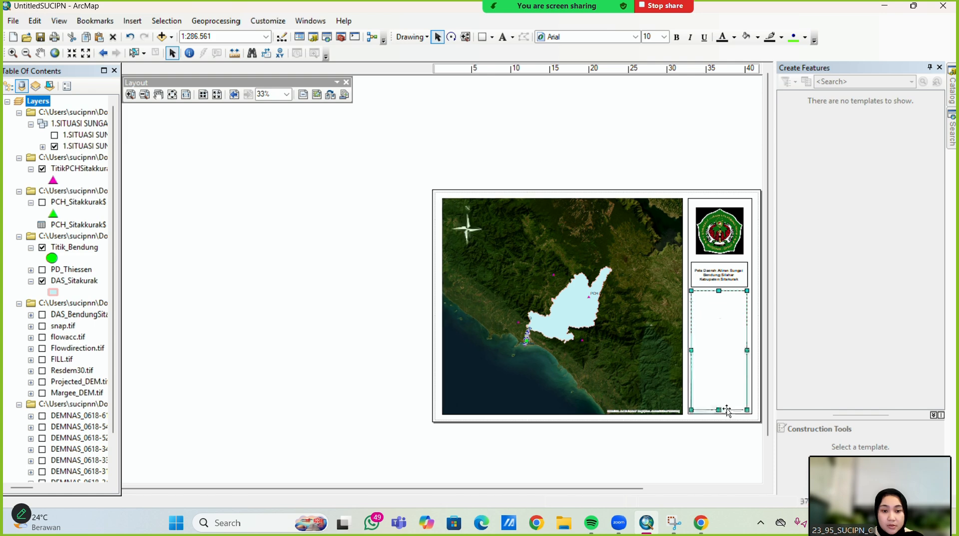
pyautogui.scroll(1, 720, 313)
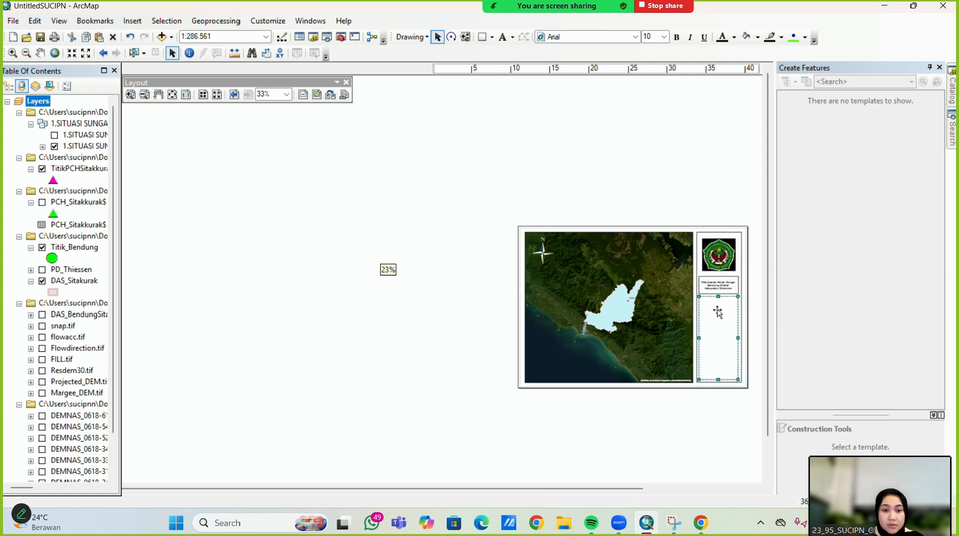
pyautogui.scroll(-3, 720, 312)
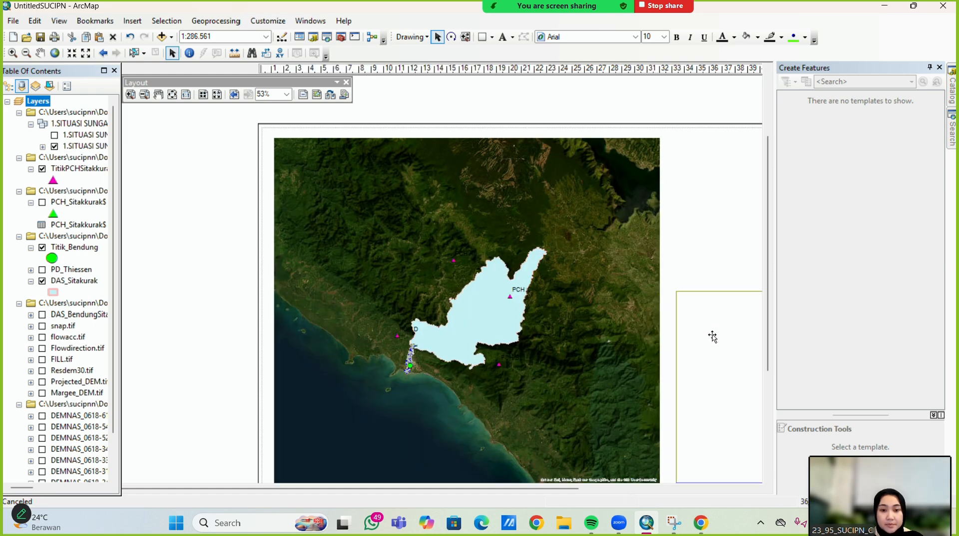
pyautogui.moveTo(716, 332); pyautogui.dragTo(713, 331)
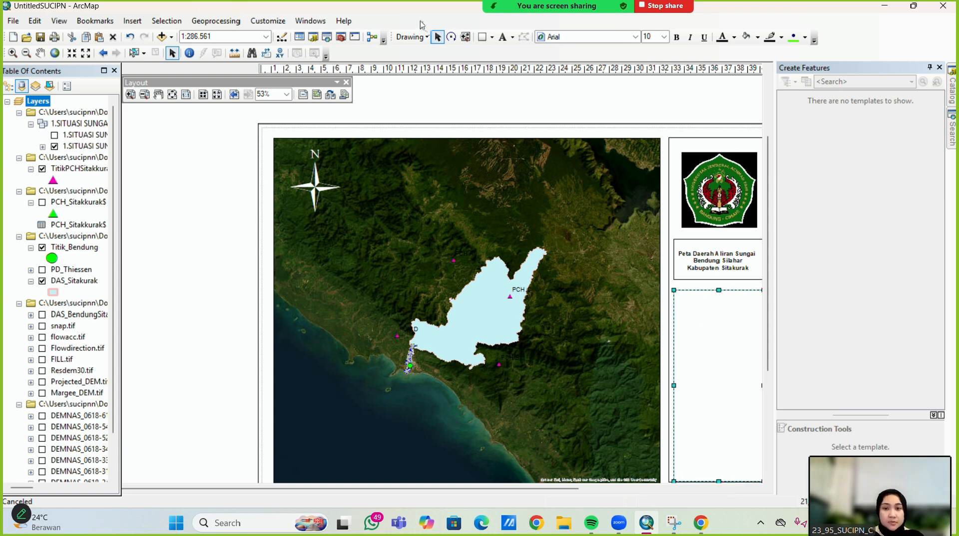
# Insert a one-column legend through the Legend Wizard, keeping the proposed legend items and the default frame, patch and spacing settings
pyautogui.click(419, 23)
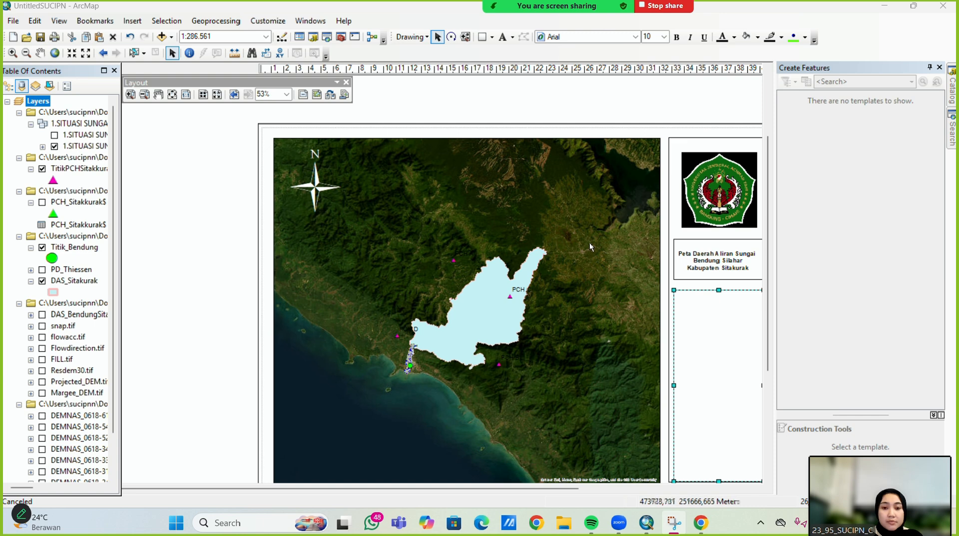
pyautogui.click(140, 25)
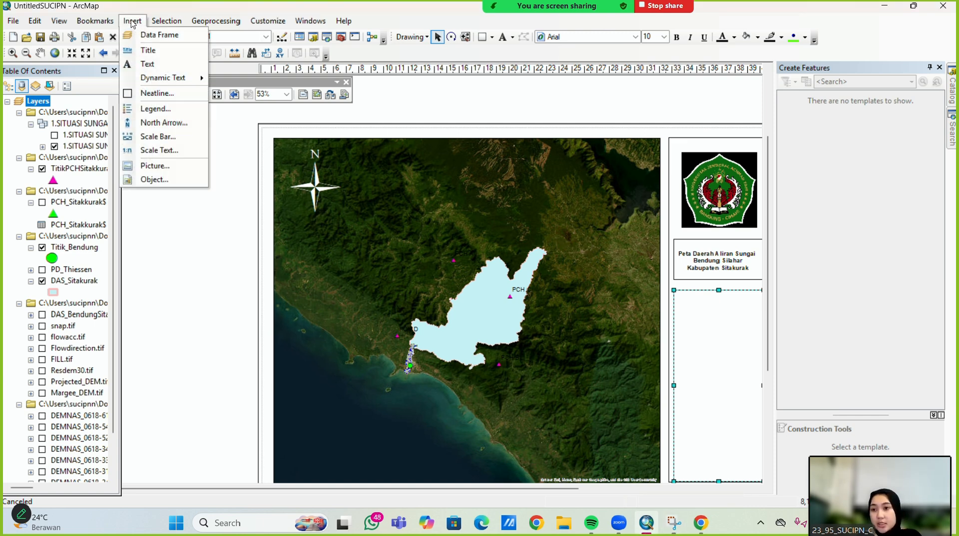
pyautogui.click(156, 110)
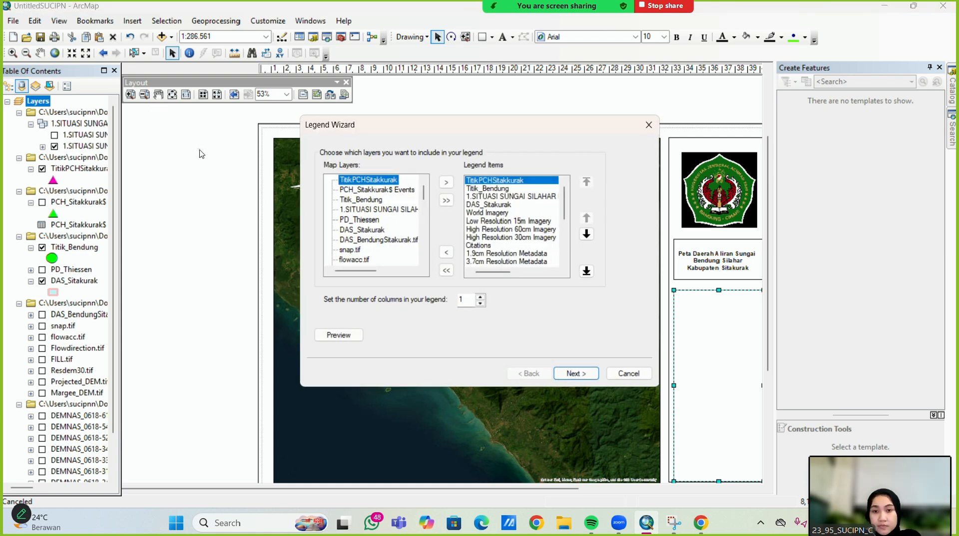
pyautogui.click(366, 241)
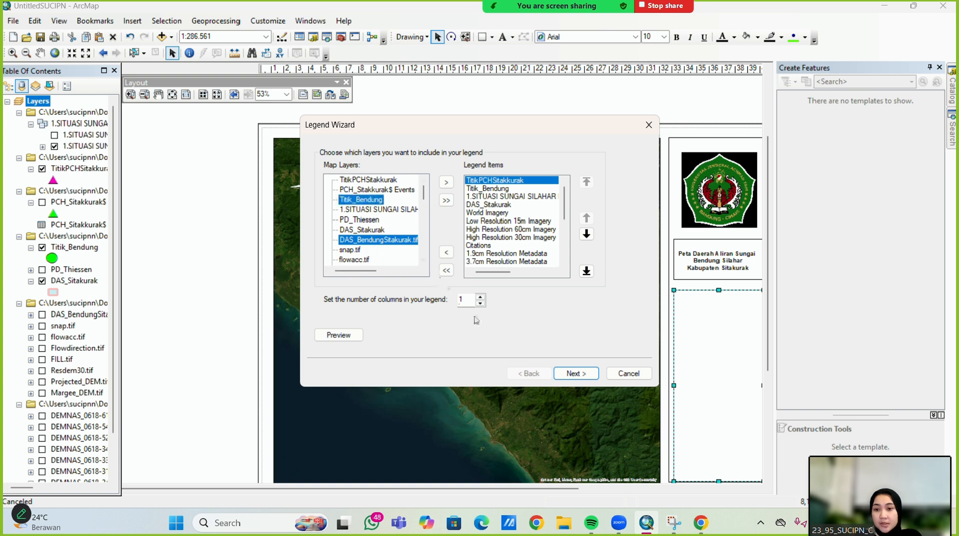
pyautogui.click(568, 380)
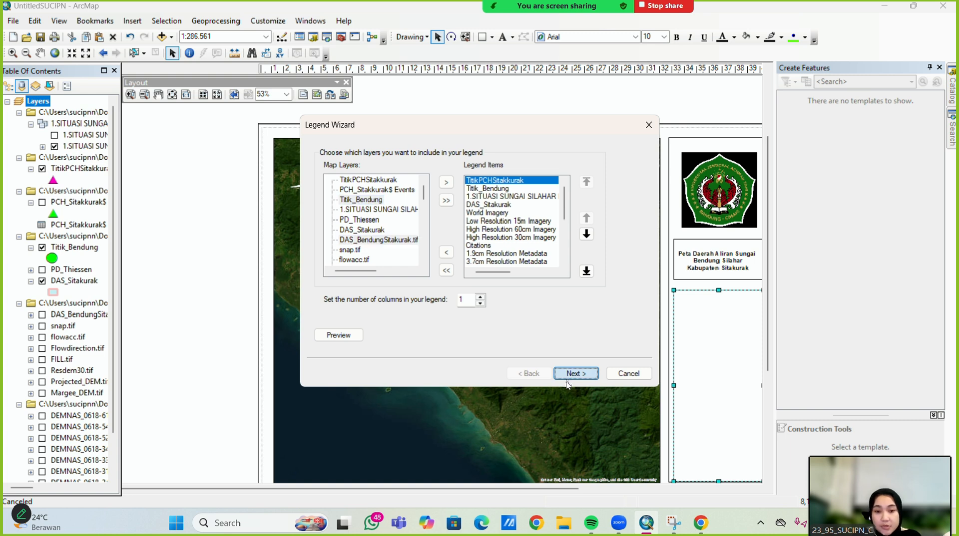
pyautogui.click(568, 379)
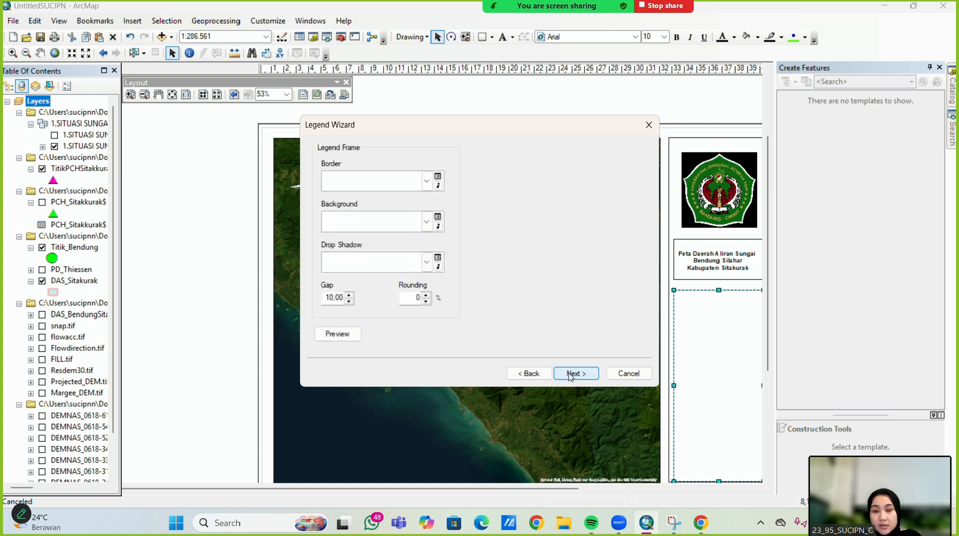
pyautogui.click(570, 376)
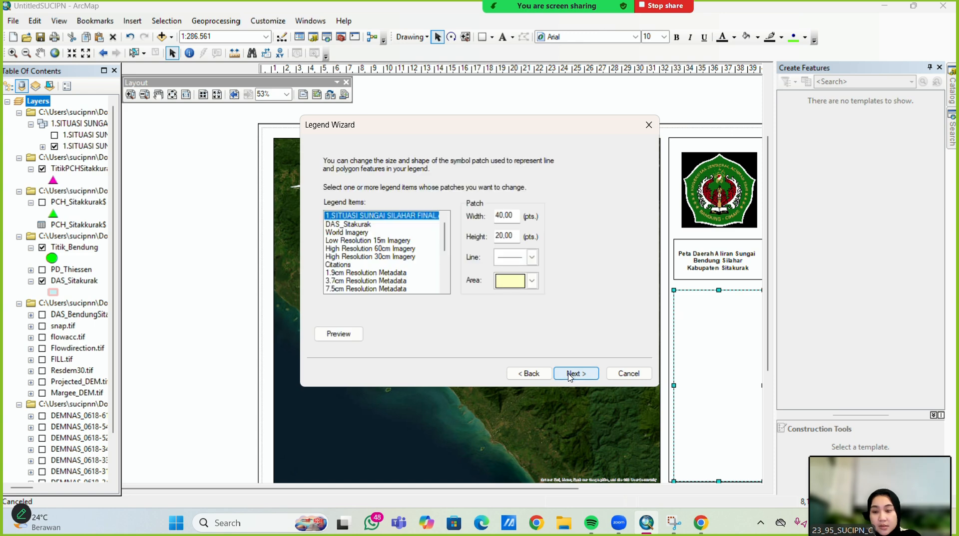
pyautogui.click(569, 376)
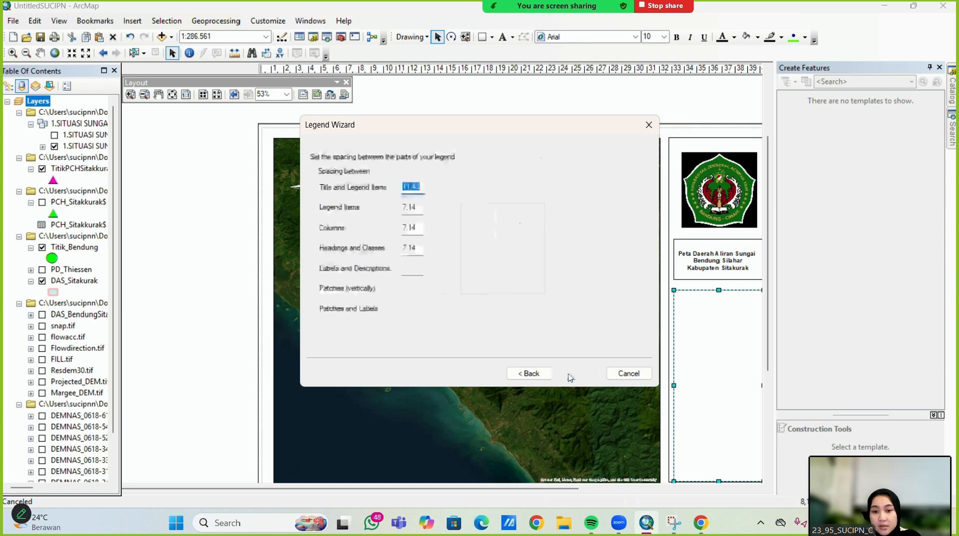
pyautogui.click(569, 375)
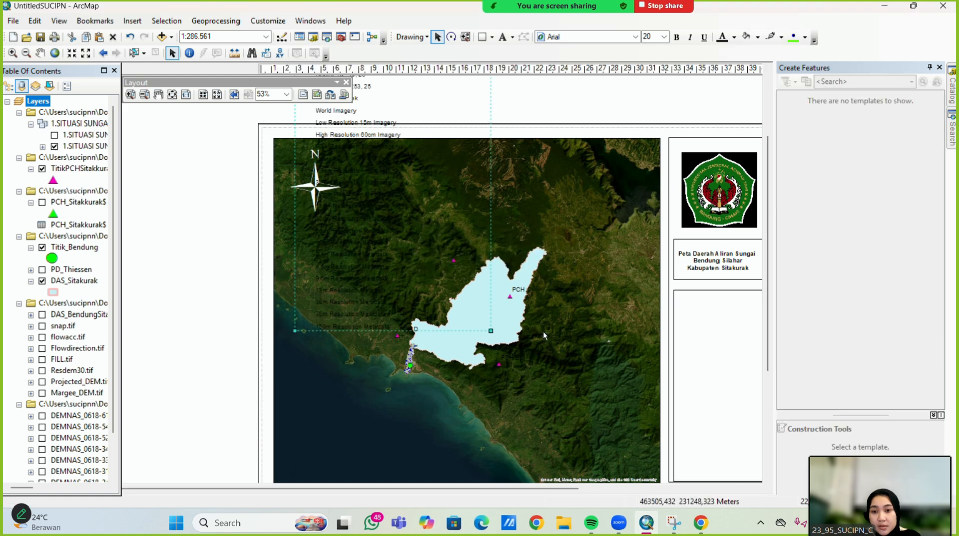
# Move the new legend across the page towards the empty rectangle in the side panel
pyautogui.scroll(-1, 546, 333)
pyautogui.scroll(2, 546, 334)
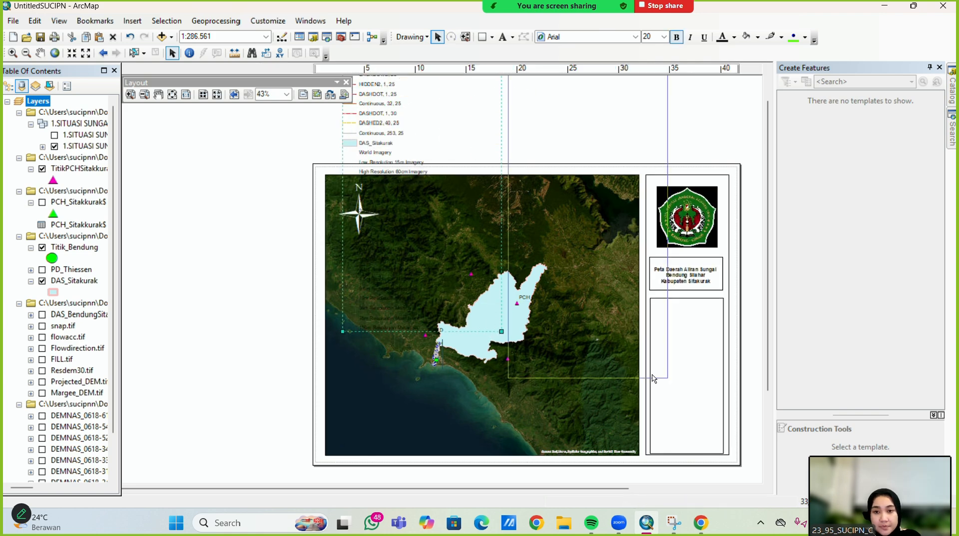
pyautogui.moveTo(486, 330); pyautogui.dragTo(598, 279)
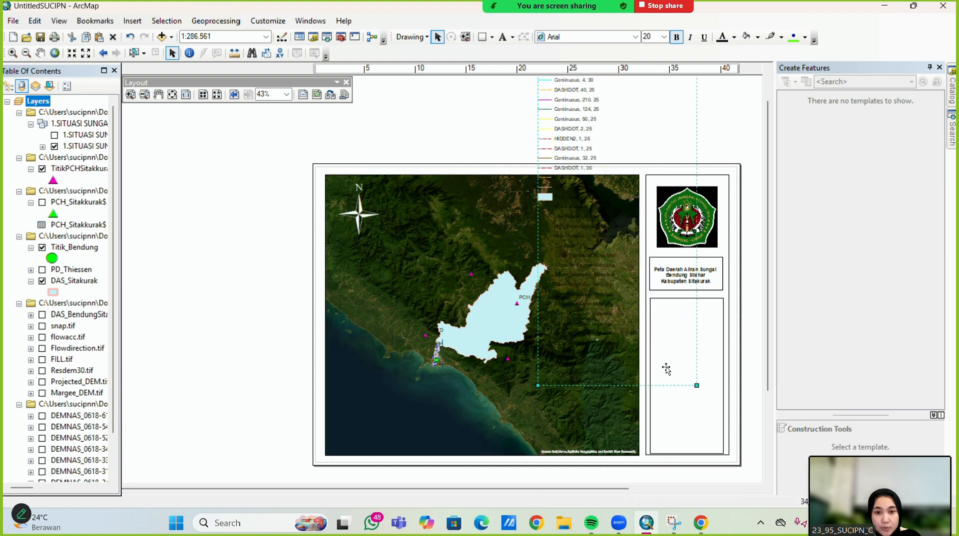
pyautogui.moveTo(627, 387); pyautogui.dragTo(641, 429)
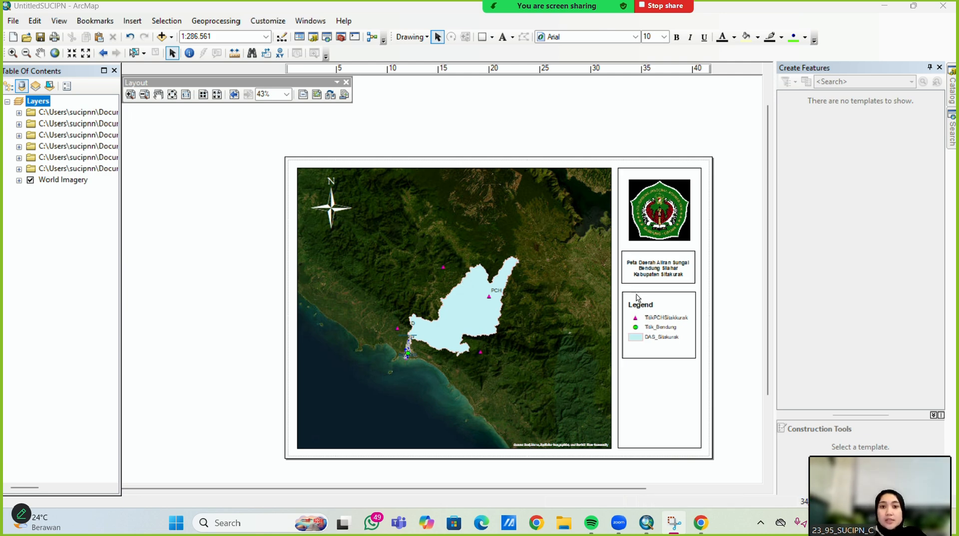
# Save the map document
pyautogui.click(16, 23)
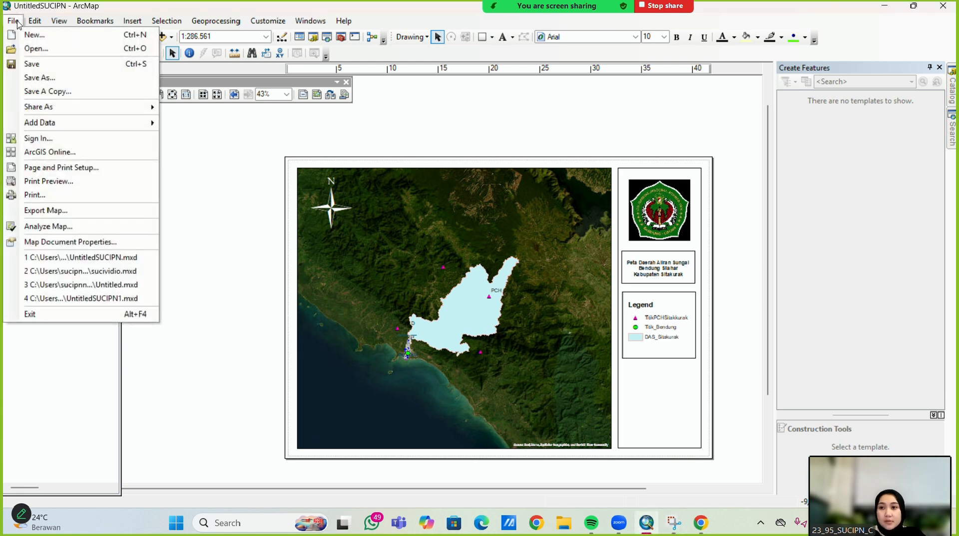
pyautogui.click(44, 64)
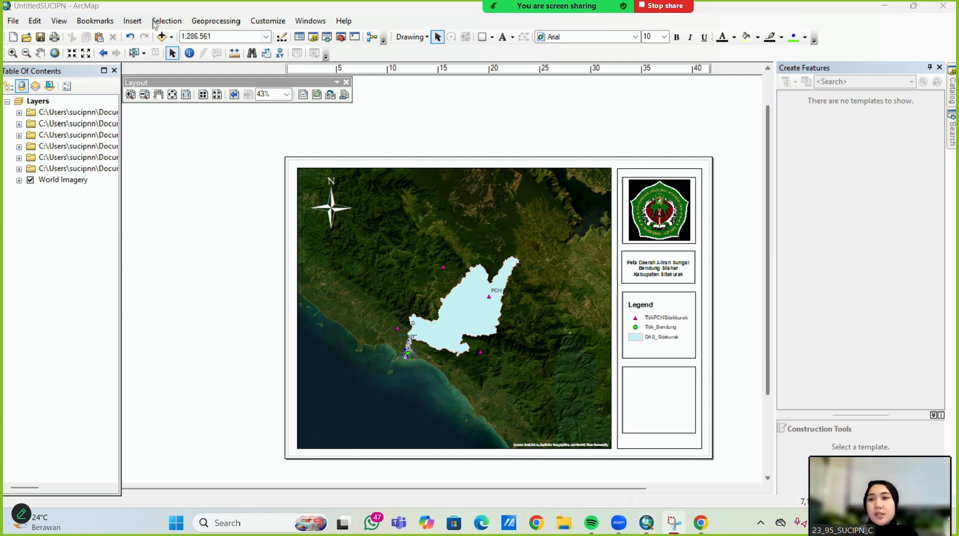
# Insert a new data frame and move it over the empty lower rectangle in the layout's side panel
pyautogui.click(138, 22)
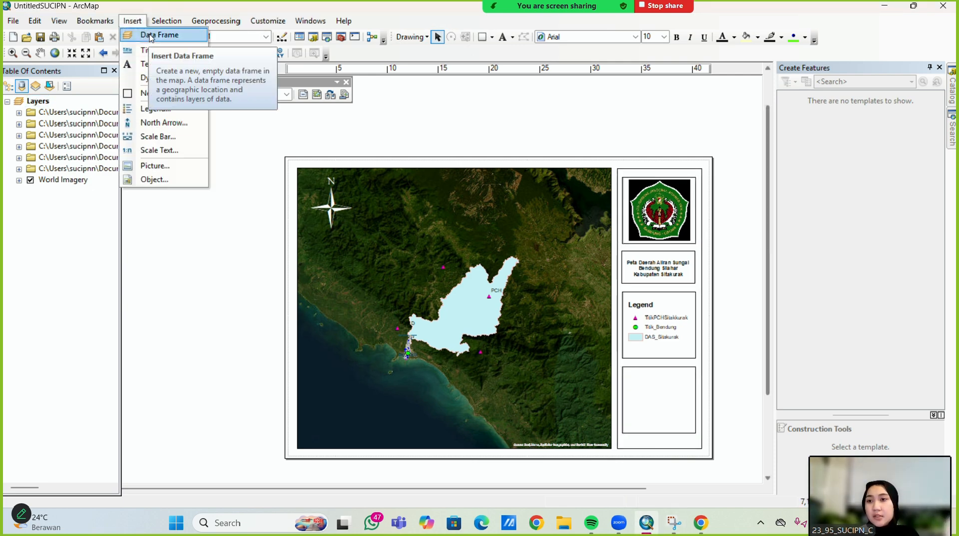
pyautogui.click(150, 35)
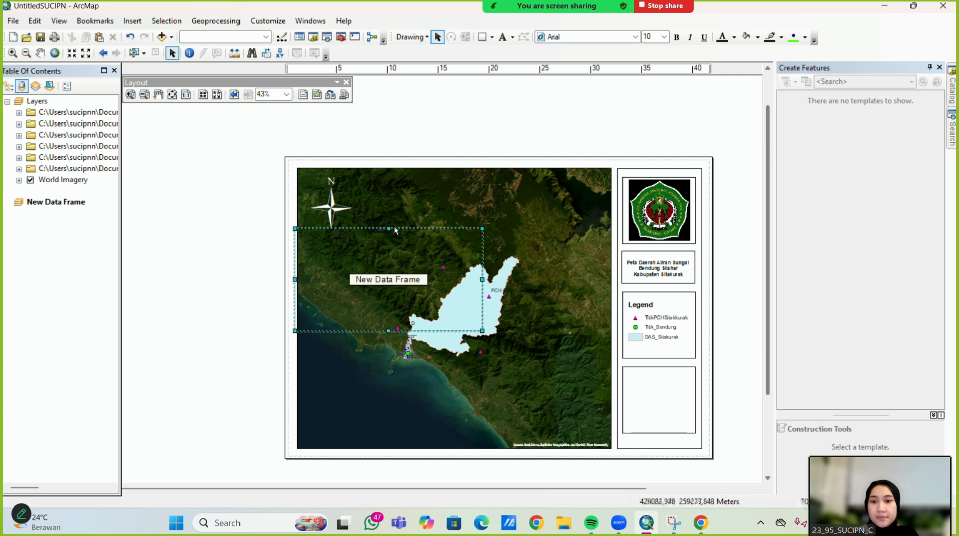
pyautogui.moveTo(398, 231); pyautogui.dragTo(670, 348)
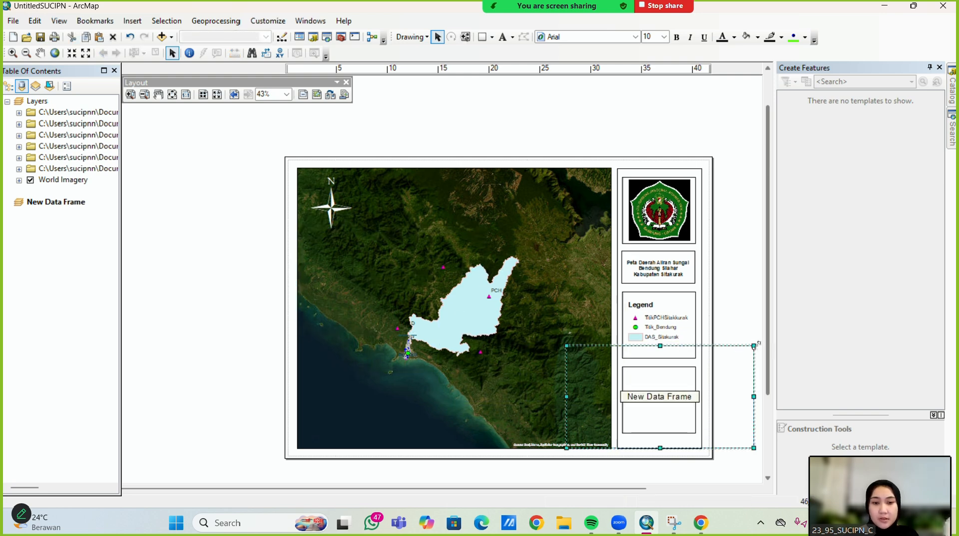
# Shrink and reposition the new data frame so it fits just inside the empty lower rectangle of the side panel
pyautogui.moveTo(754, 344); pyautogui.dragTo(665, 394)
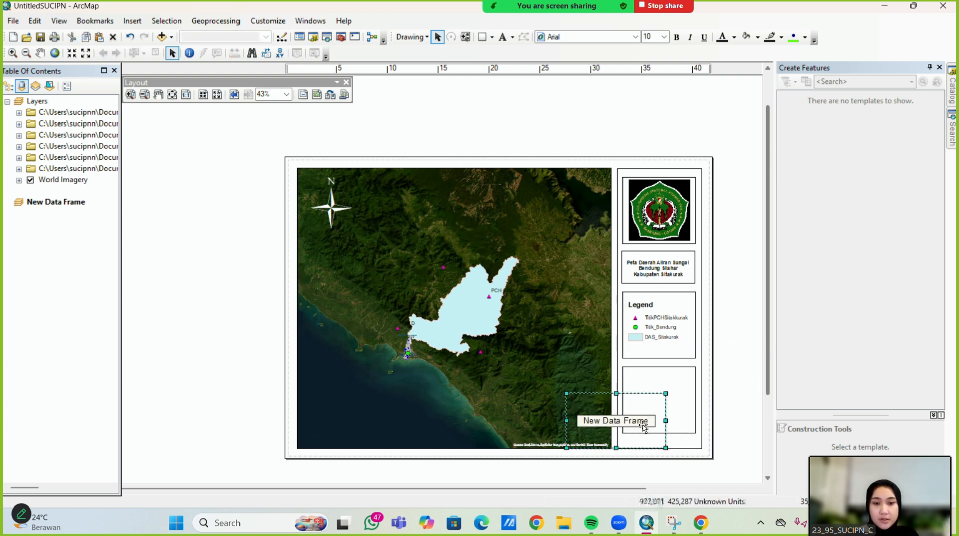
pyautogui.moveTo(643, 438); pyautogui.dragTo(689, 413)
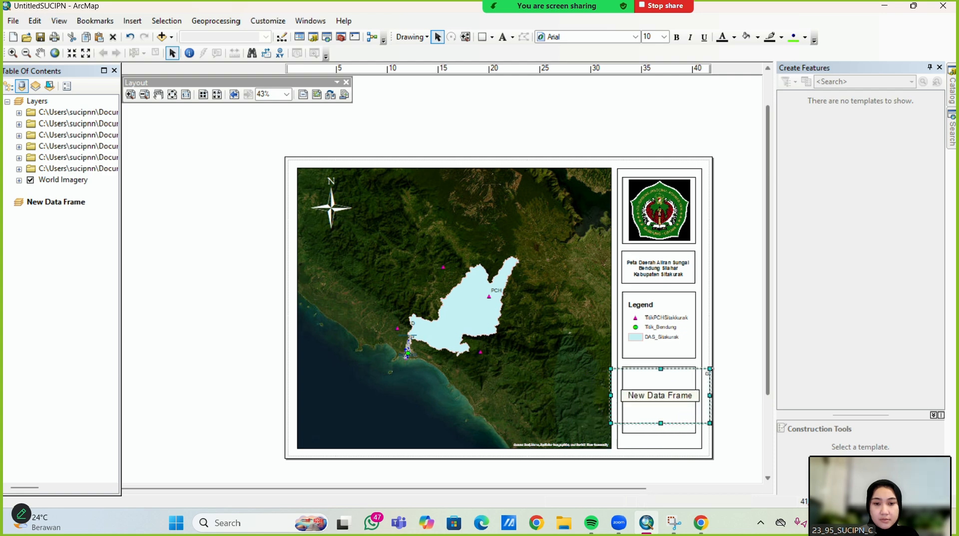
pyautogui.moveTo(708, 371); pyautogui.dragTo(694, 392)
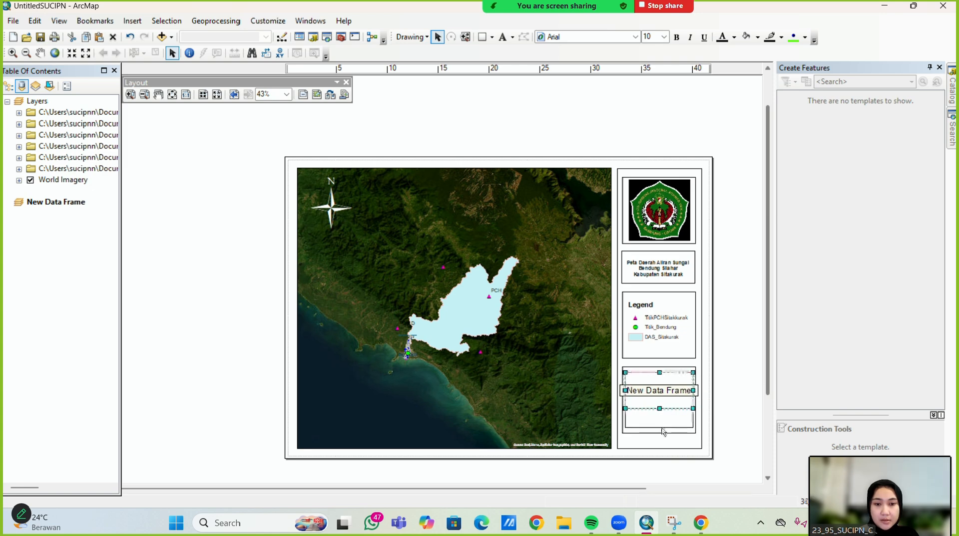
pyautogui.moveTo(663, 432); pyautogui.dragTo(662, 430)
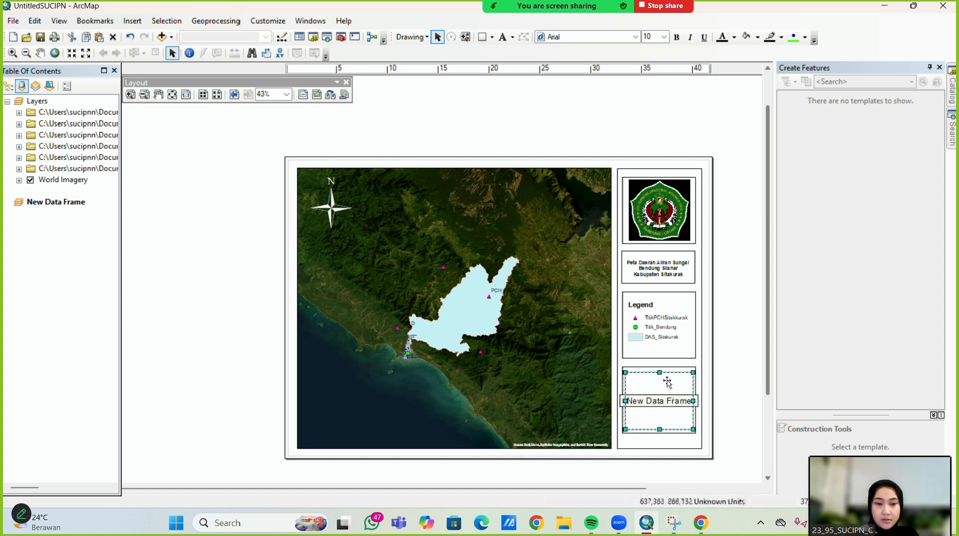
pyautogui.moveTo(659, 373); pyautogui.dragTo(660, 370)
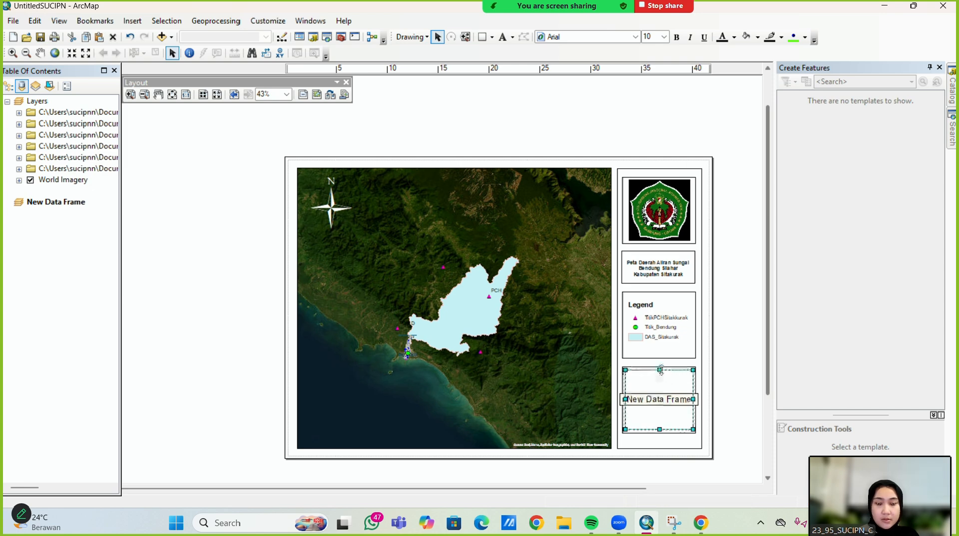
# Add the Imagery basemap to the new data frame
pyautogui.click(418, 24)
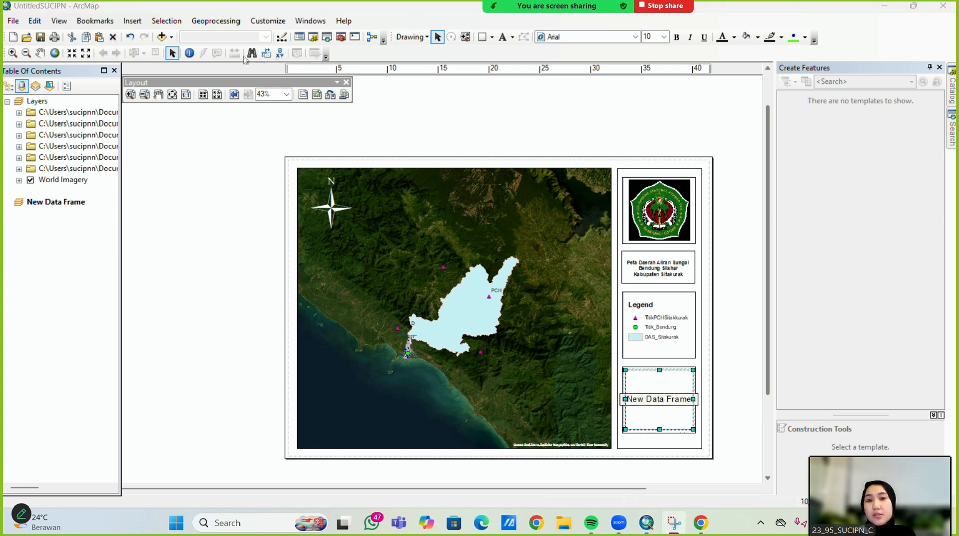
pyautogui.click(171, 37)
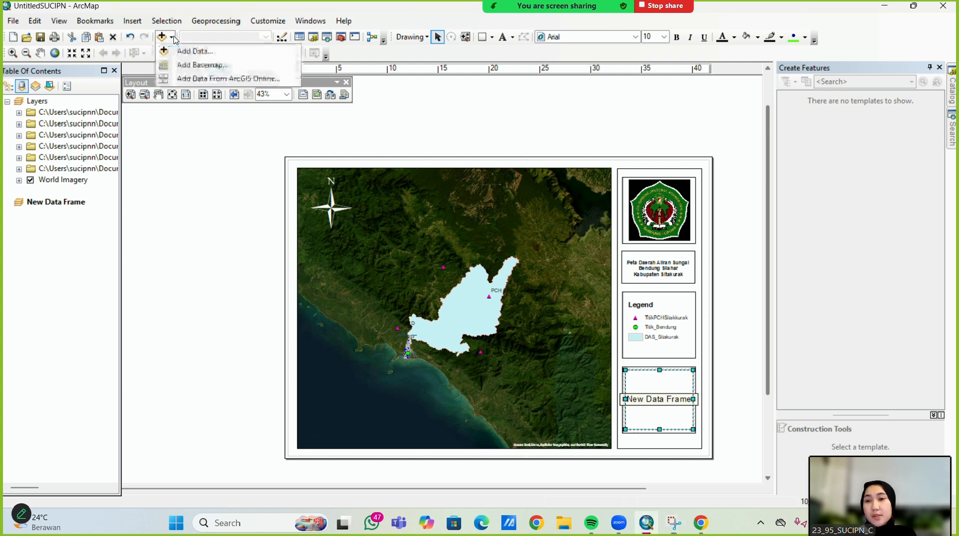
pyautogui.click(195, 72)
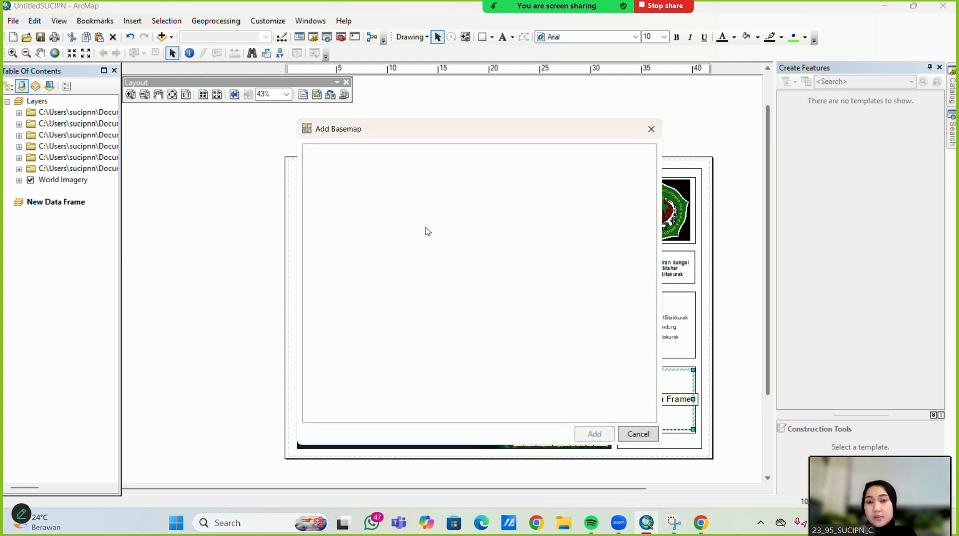
pyautogui.click(390, 227)
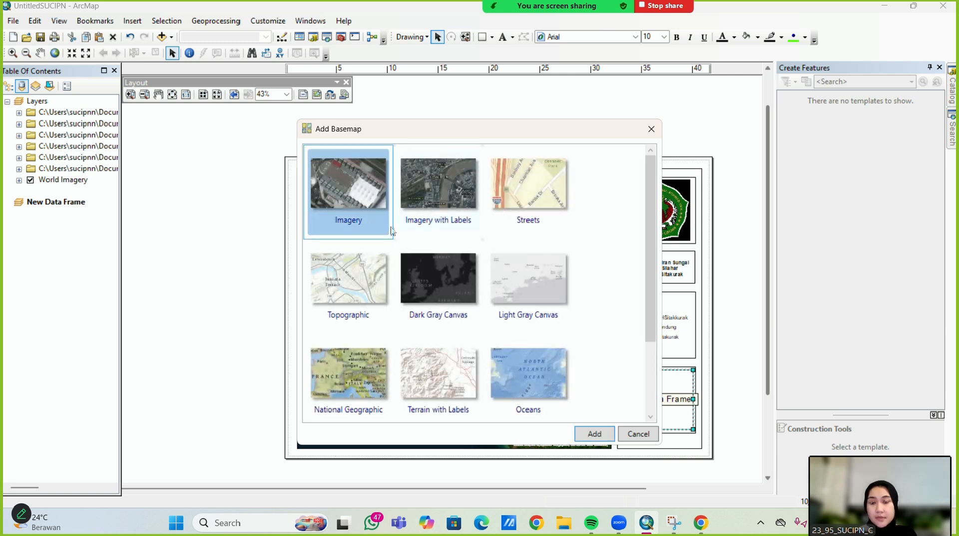
pyautogui.click(594, 434)
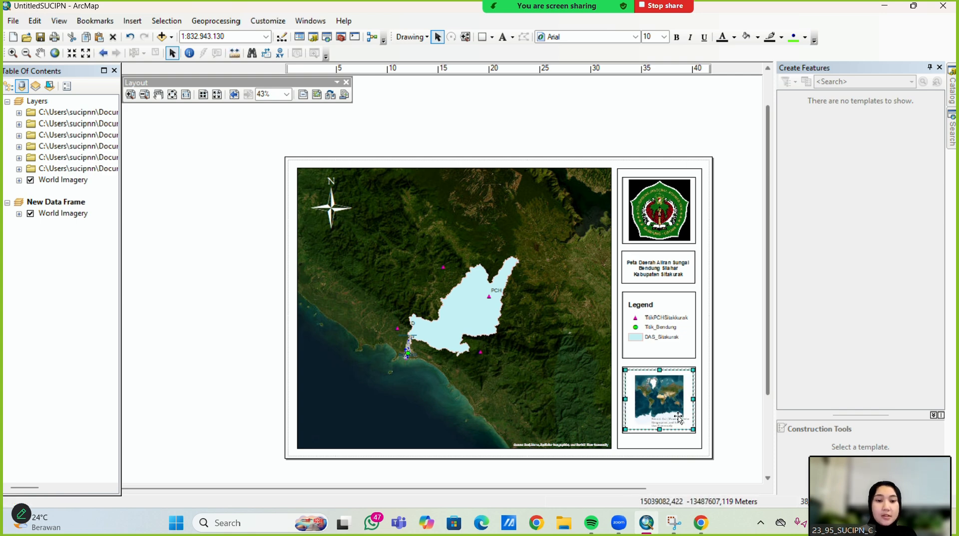
pyautogui.scroll(-1, 678, 418)
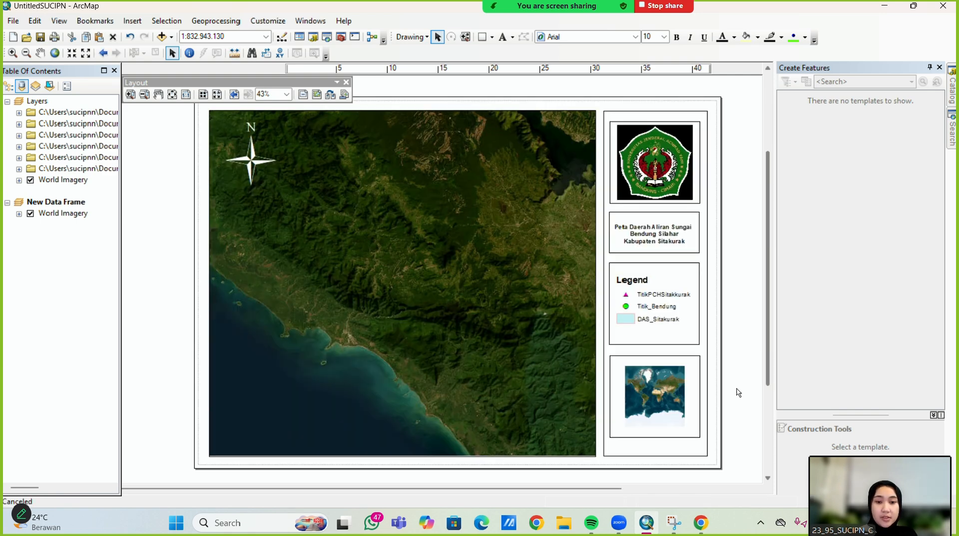
pyautogui.scroll(1, 738, 393)
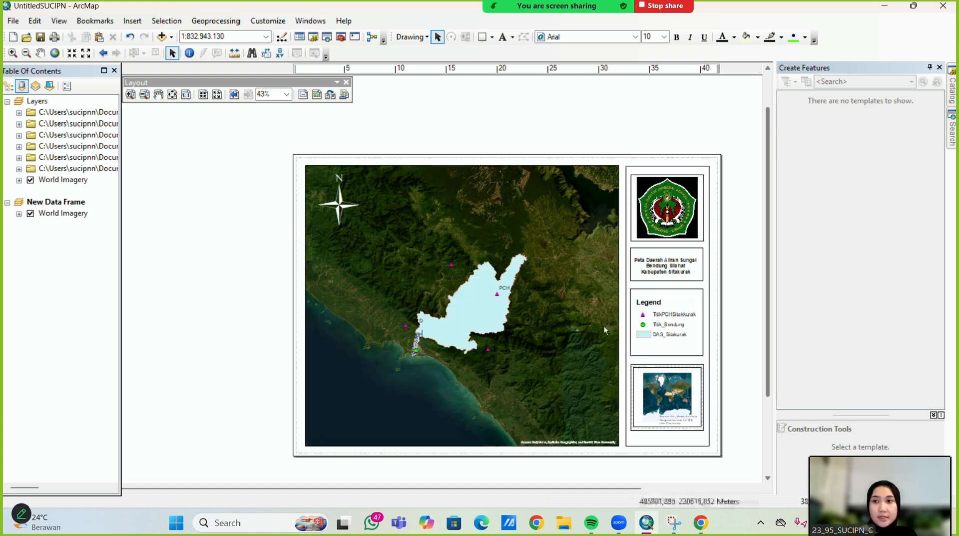
pyautogui.click(171, 37)
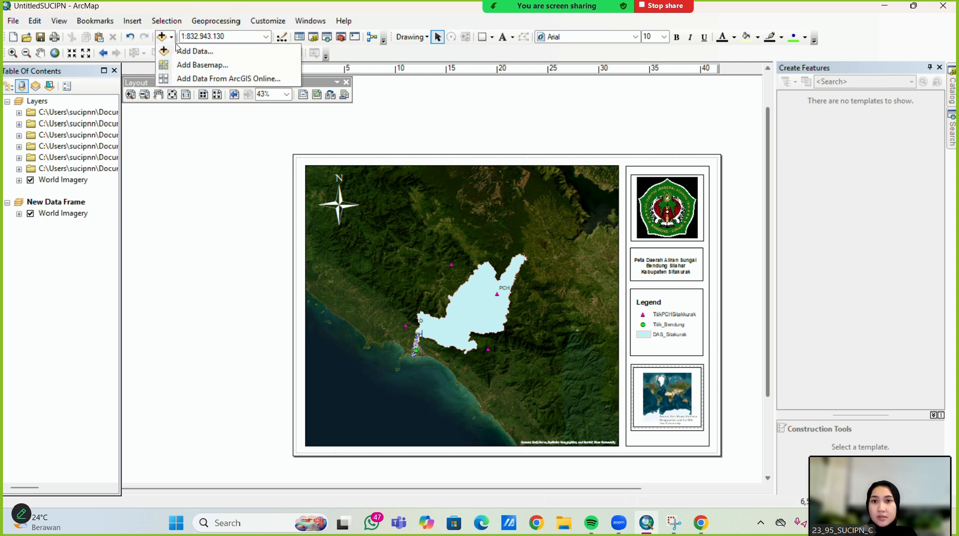
pyautogui.click(181, 49)
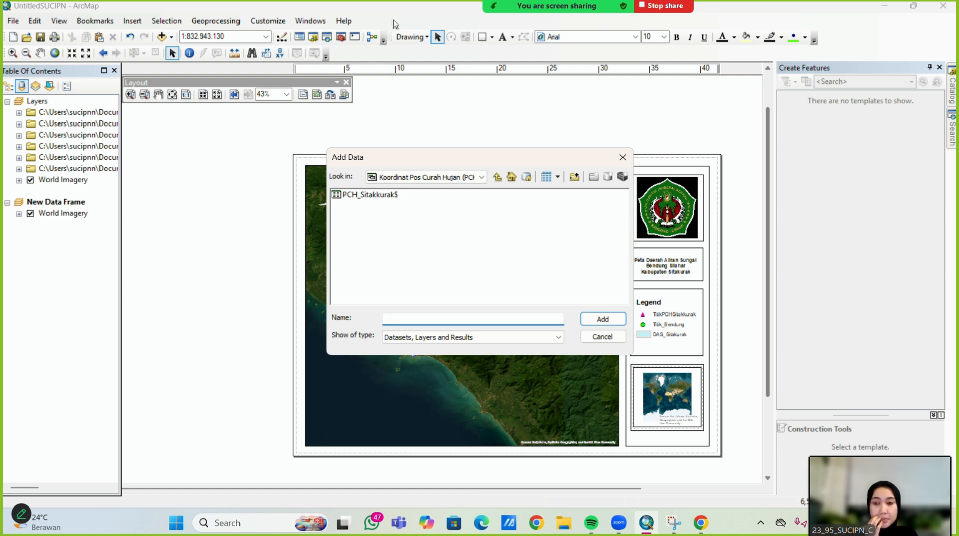
pyautogui.click(416, 22)
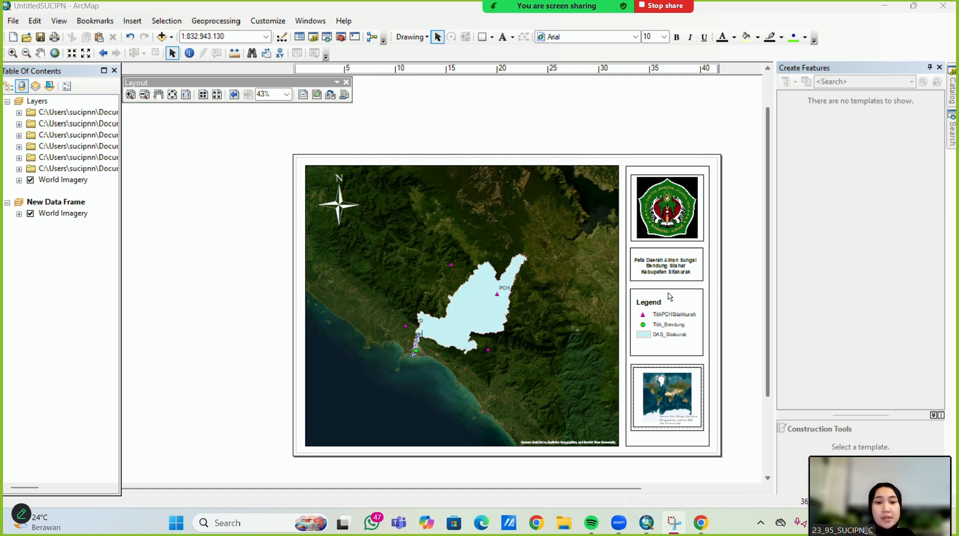